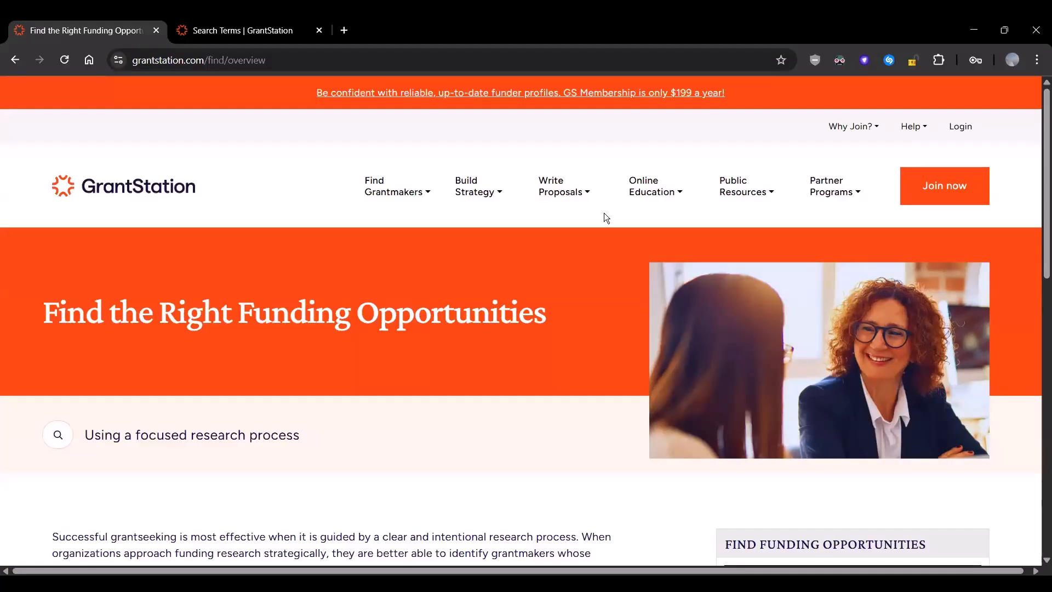
Log in to the GrantStation account with the prefilled username and password
click(967, 129)
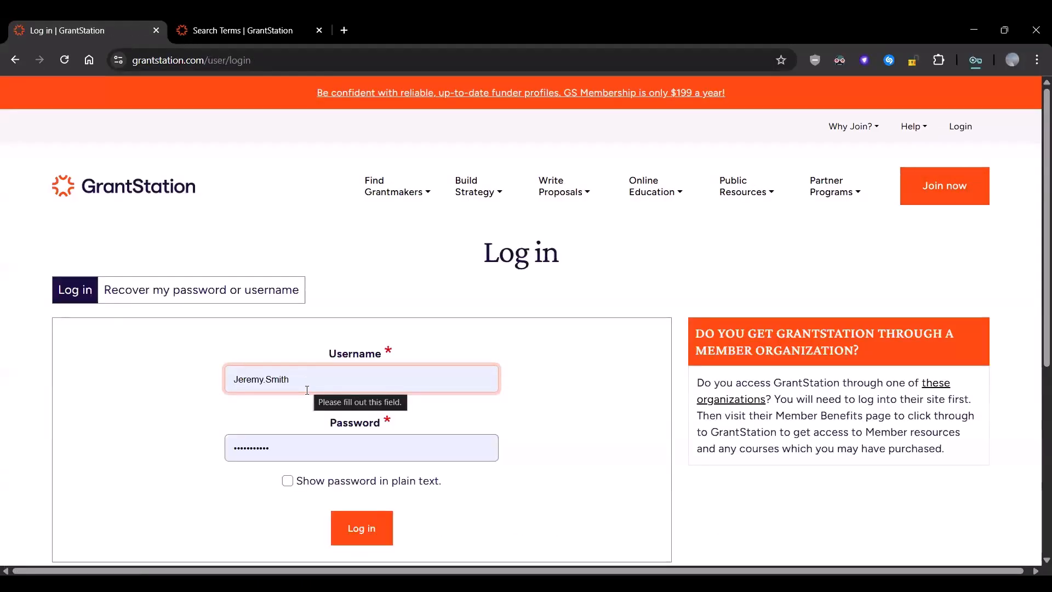
click(363, 534)
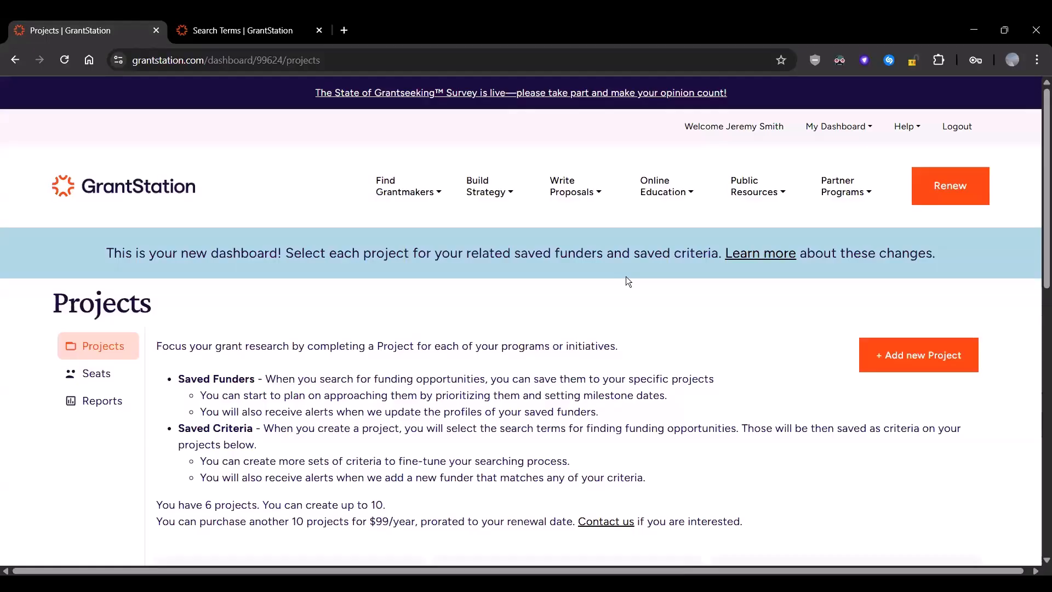
Look through the dashboard options and its Seats and Reports sections, and return to the Projects section
click(861, 132)
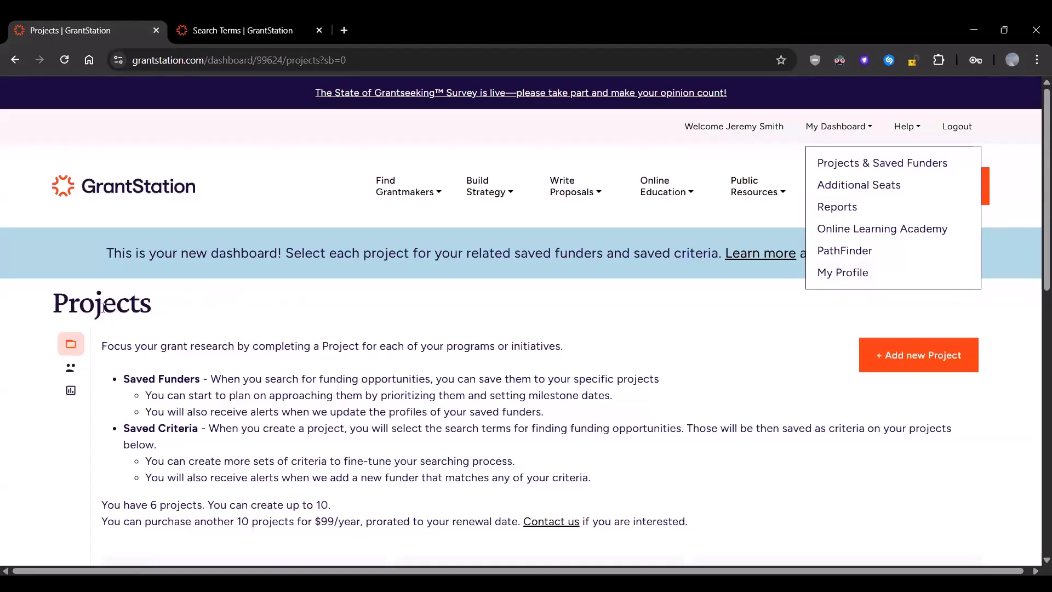
click(118, 324)
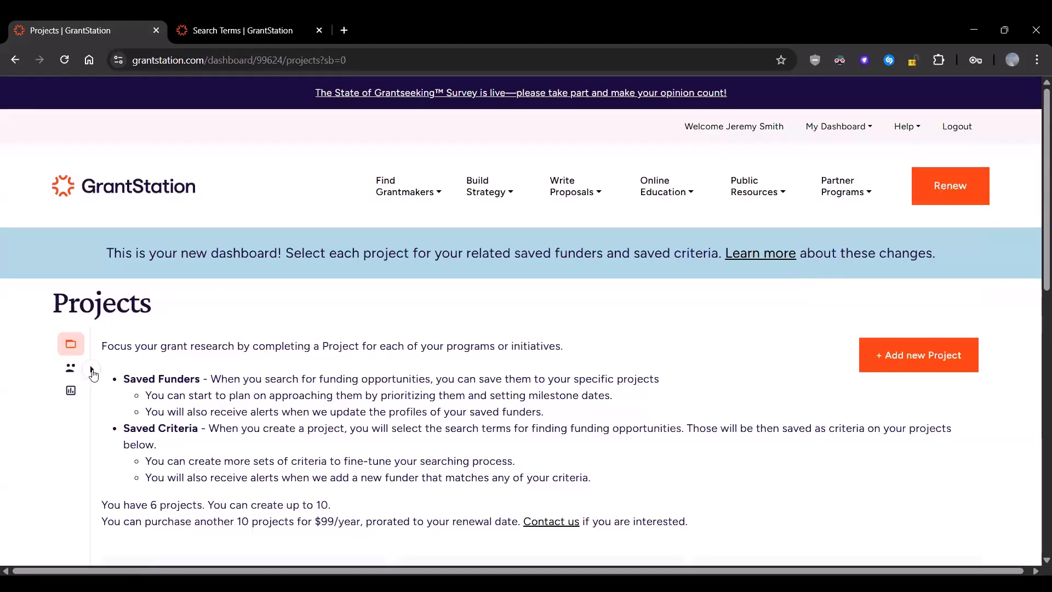
click(92, 371)
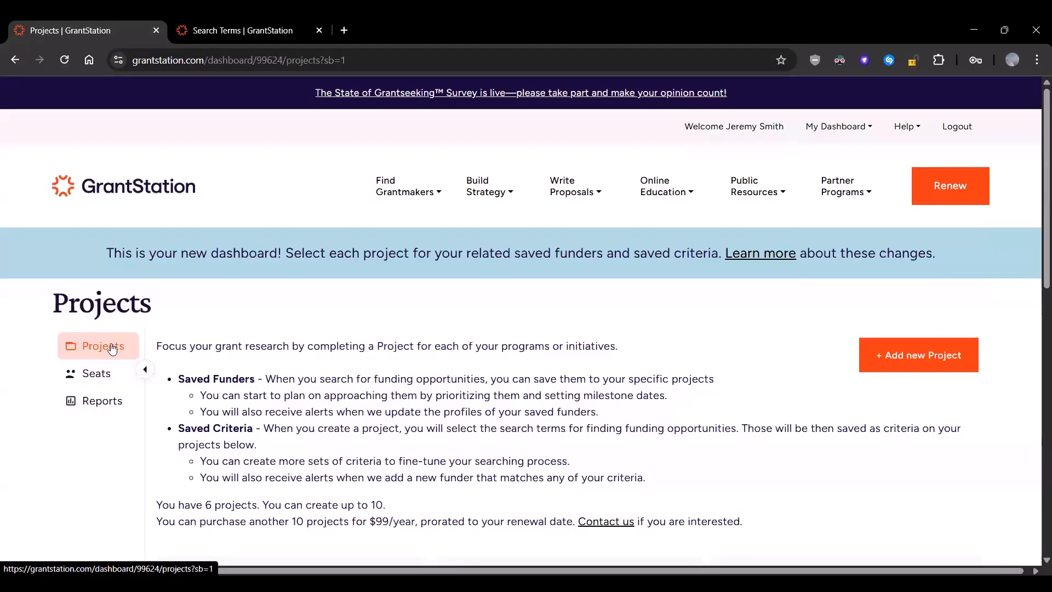
click(107, 380)
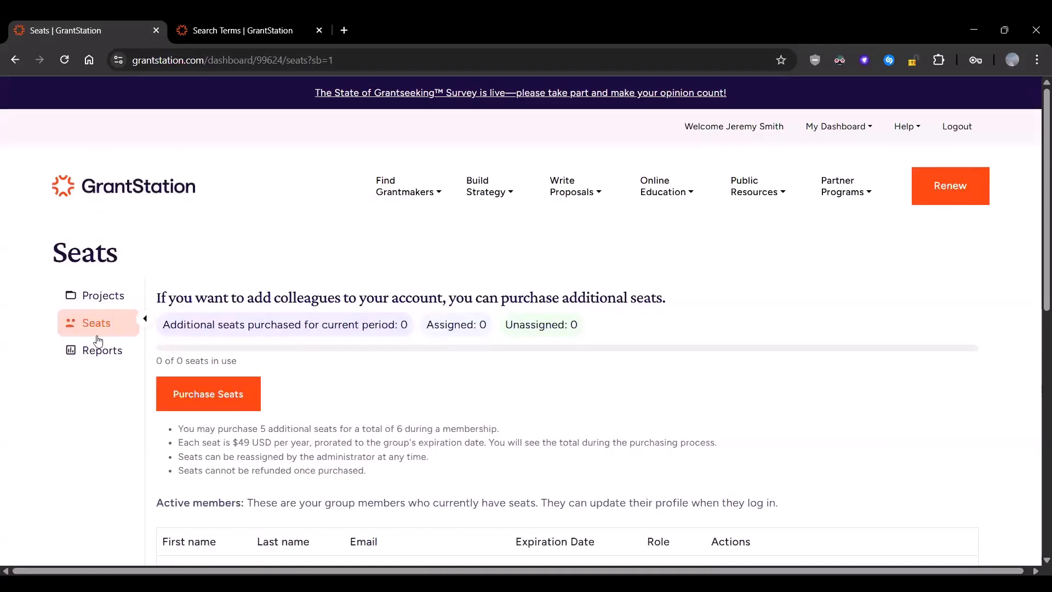
click(99, 354)
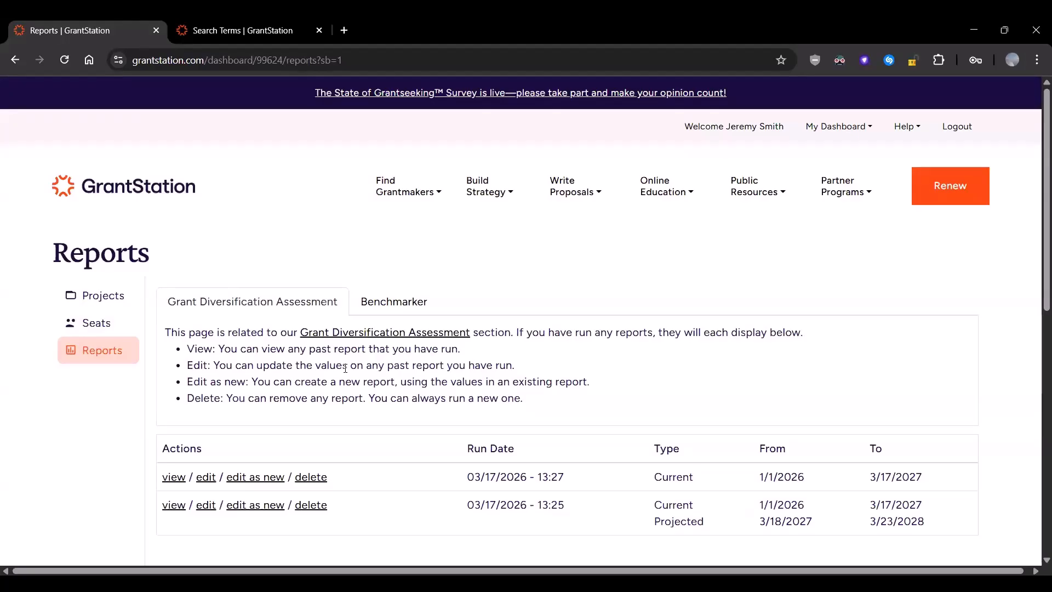
click(95, 300)
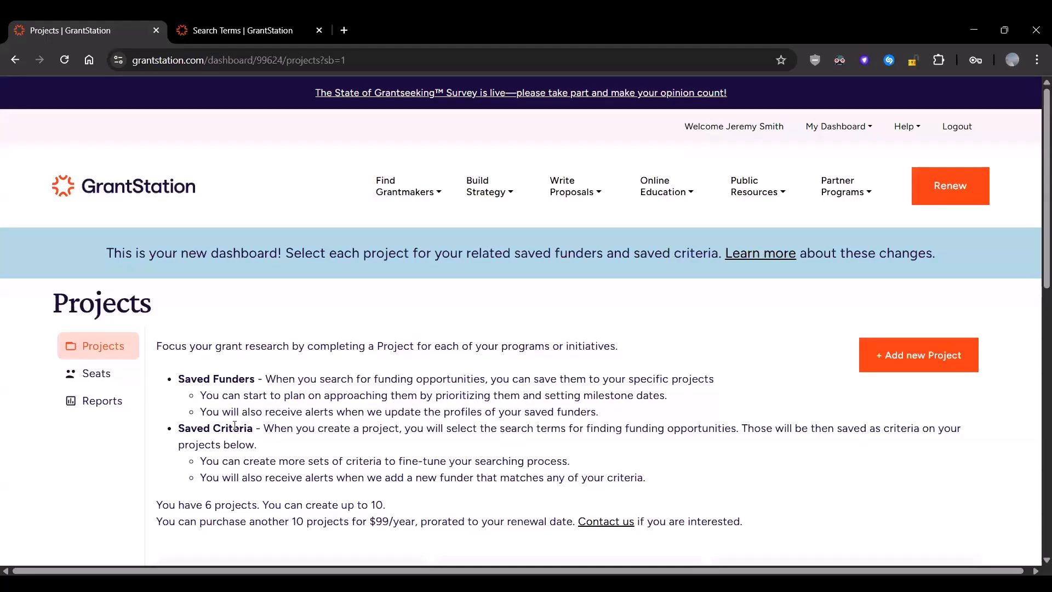
click(888, 360)
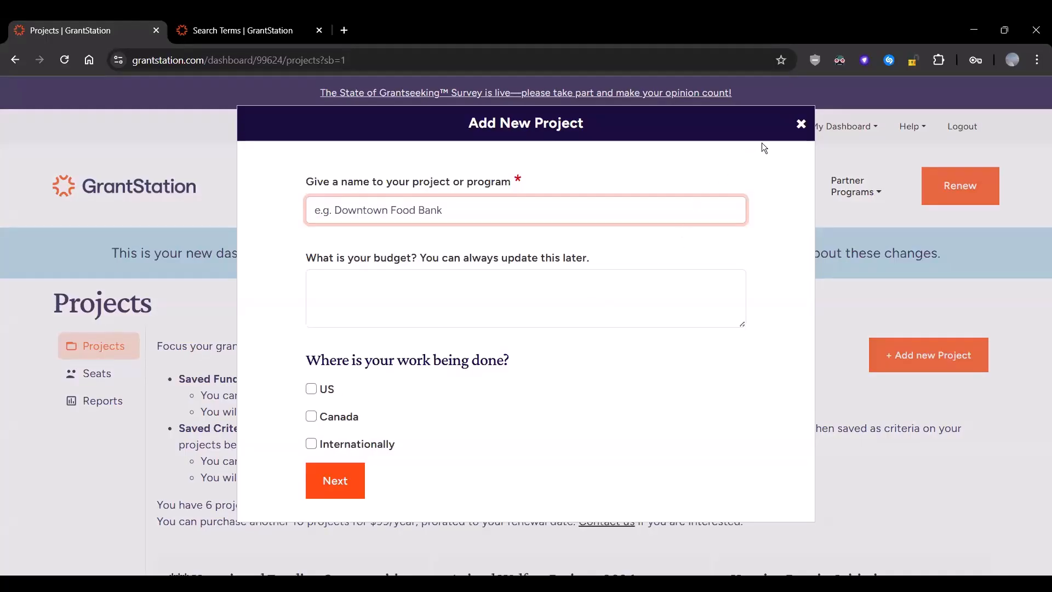
click(801, 123)
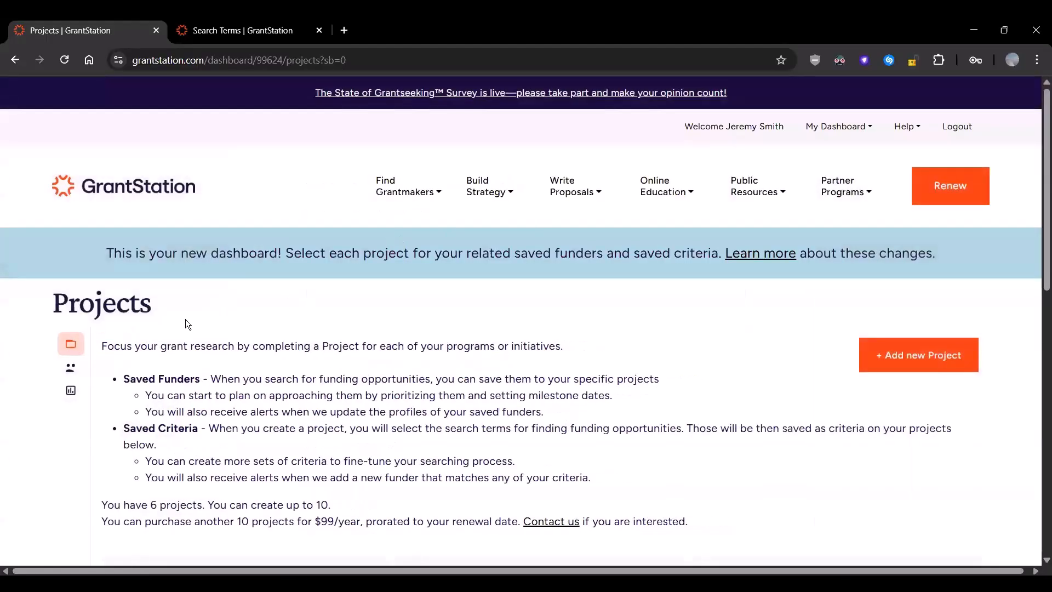
click(90, 369)
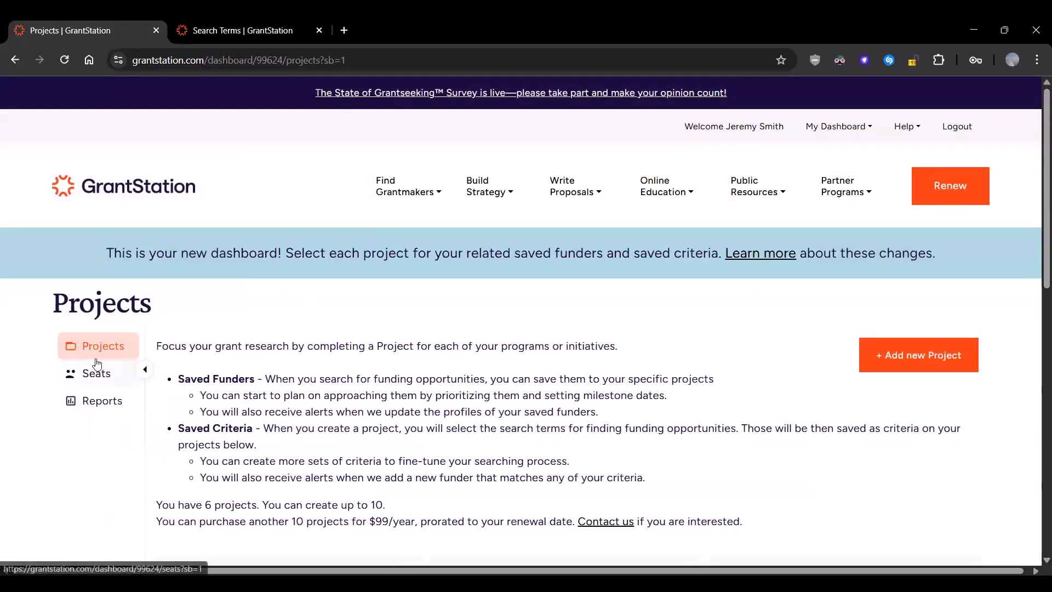
Open the Animal Welfare Project - 2026 for editing and copy its full description of the work
scroll(232, 363, down, 6)
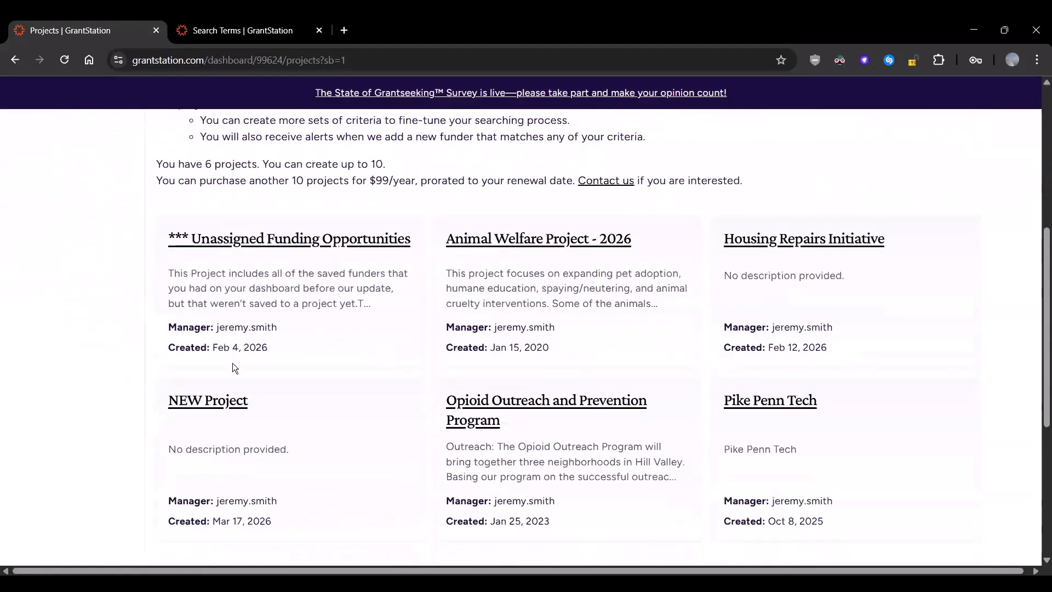
scroll(232, 368, up, 1)
click(519, 236)
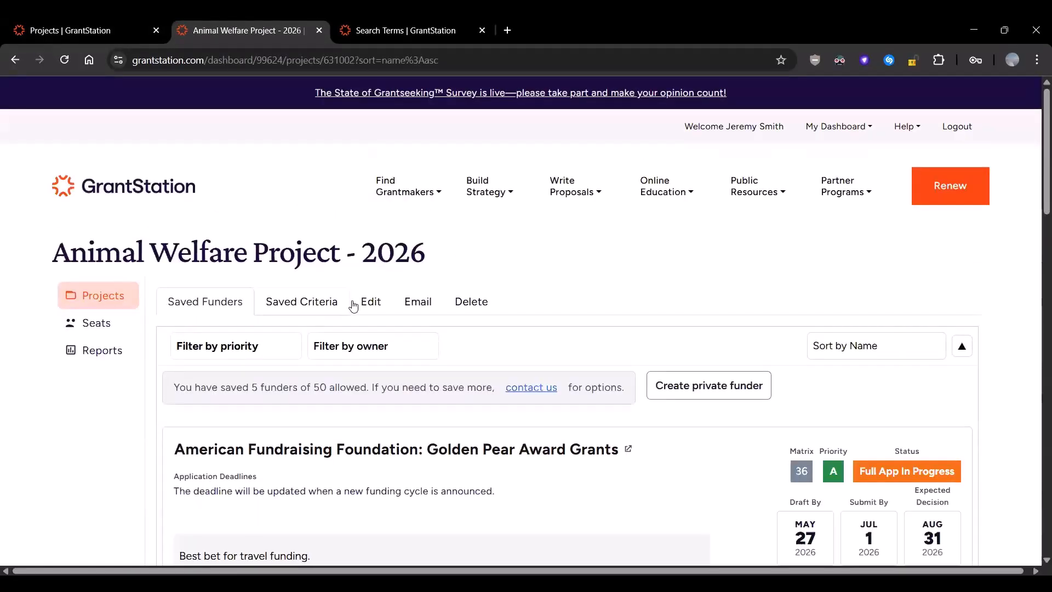
click(372, 304)
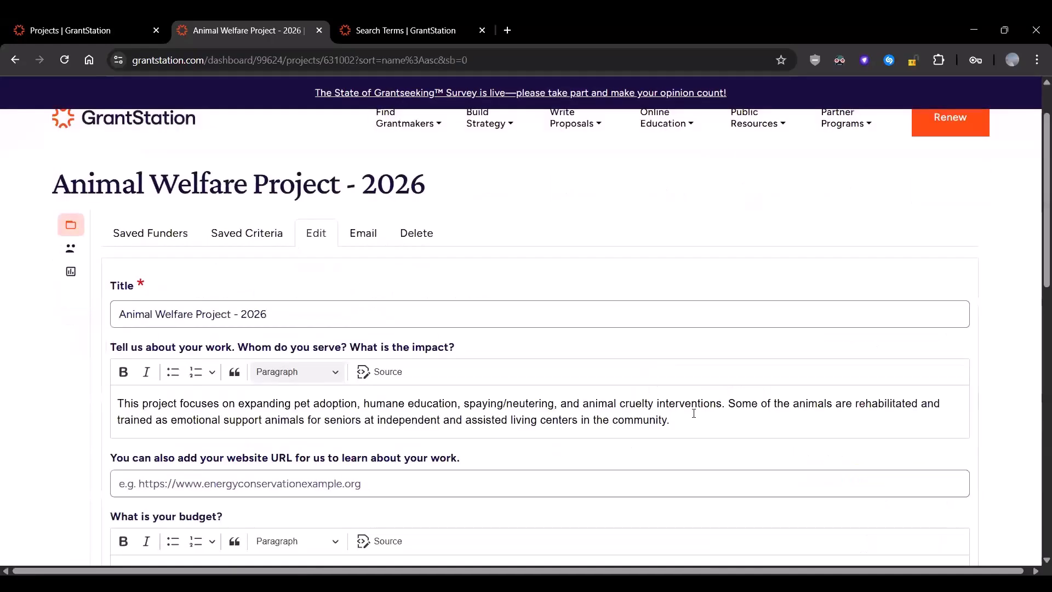
drag(679, 421, 46, 385)
scroll(46, 384, up, 2)
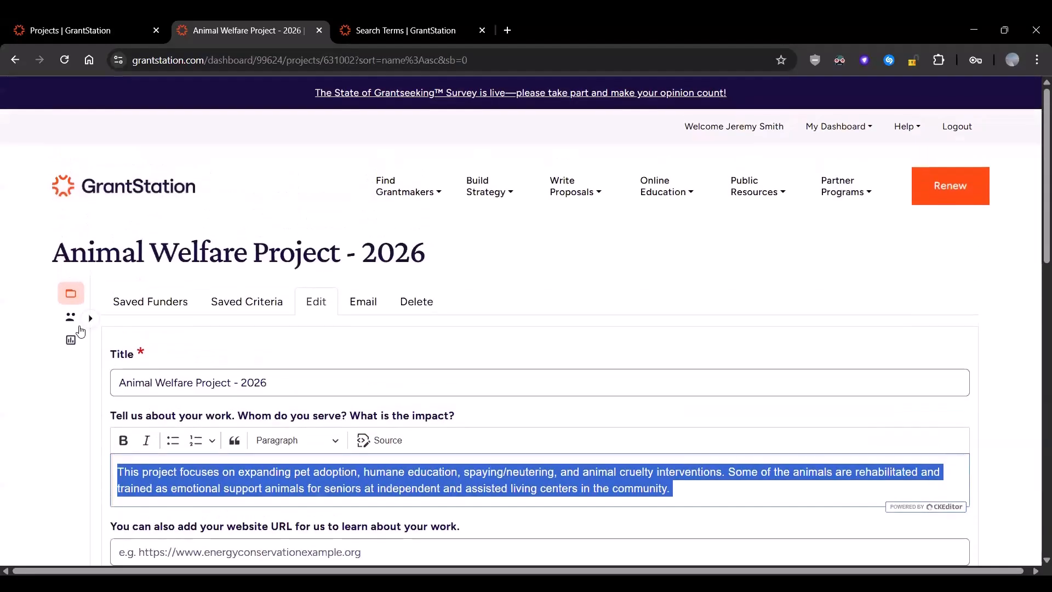
Return to the projects list and start a new project named "New PROJECT", leaving the budget blank
click(77, 300)
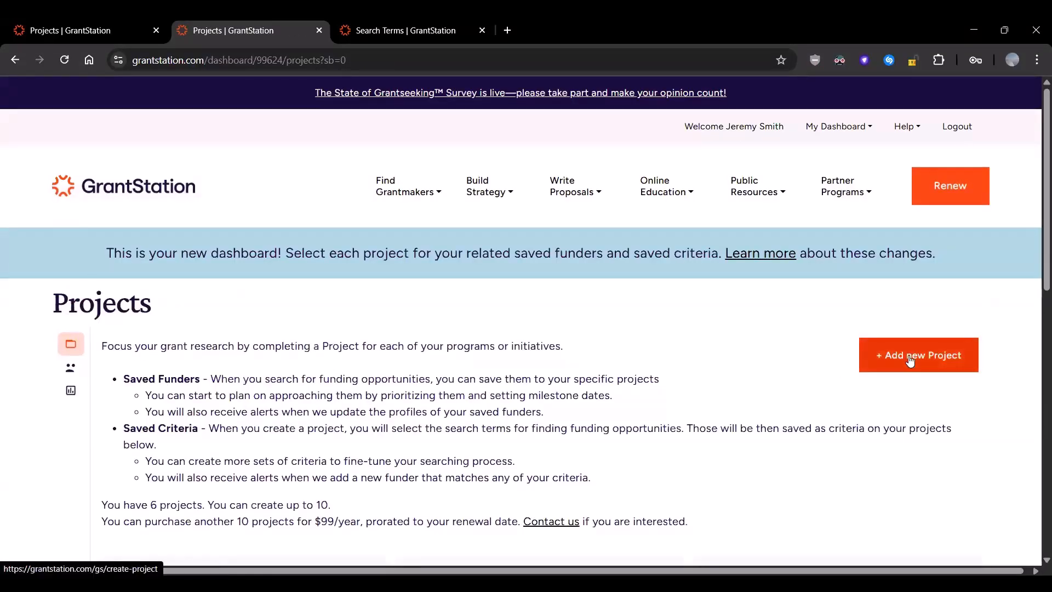
click(968, 356)
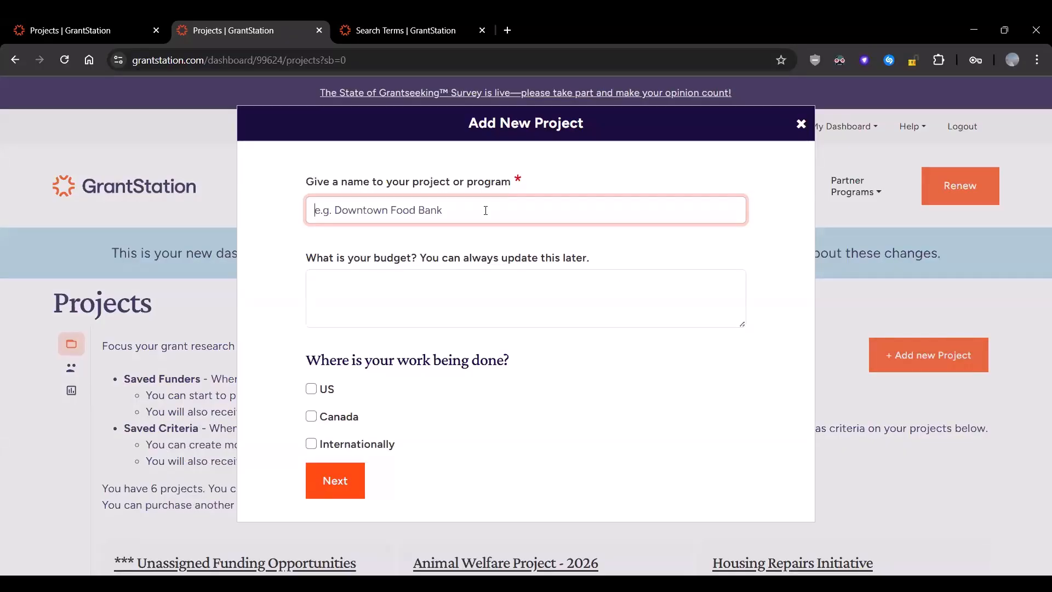
text(N)
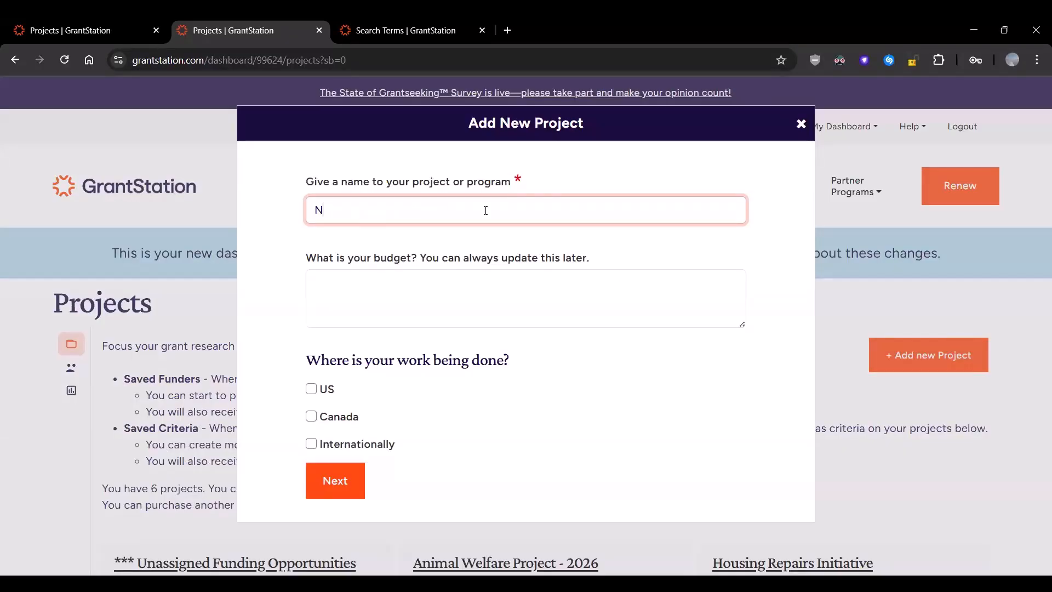
text(ew PROJECT)
click(507, 289)
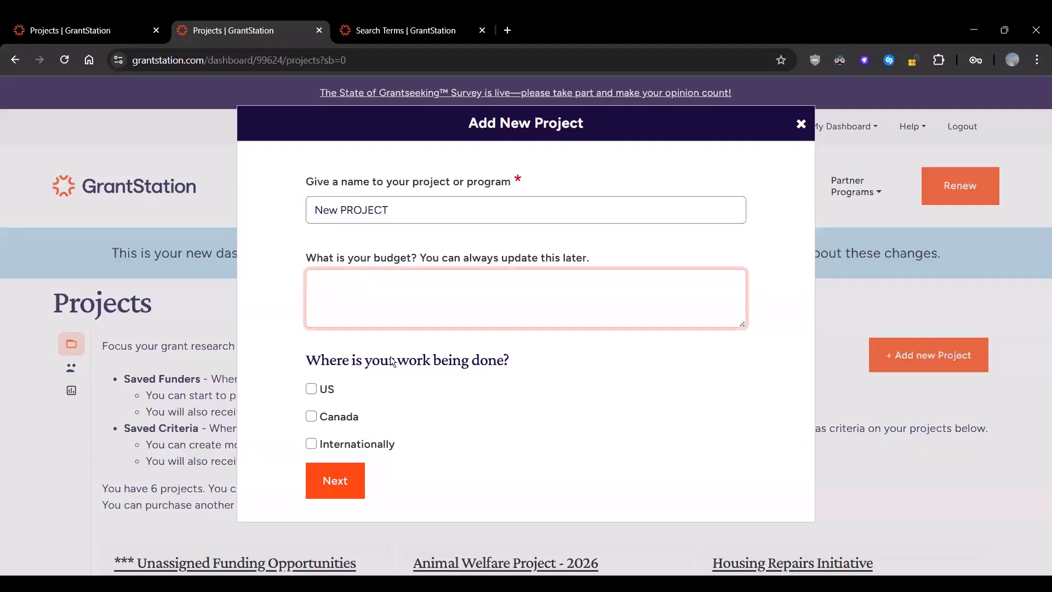
Set the new project's work location to the US state of Pennsylvania and continue to the areas of interest
click(311, 389)
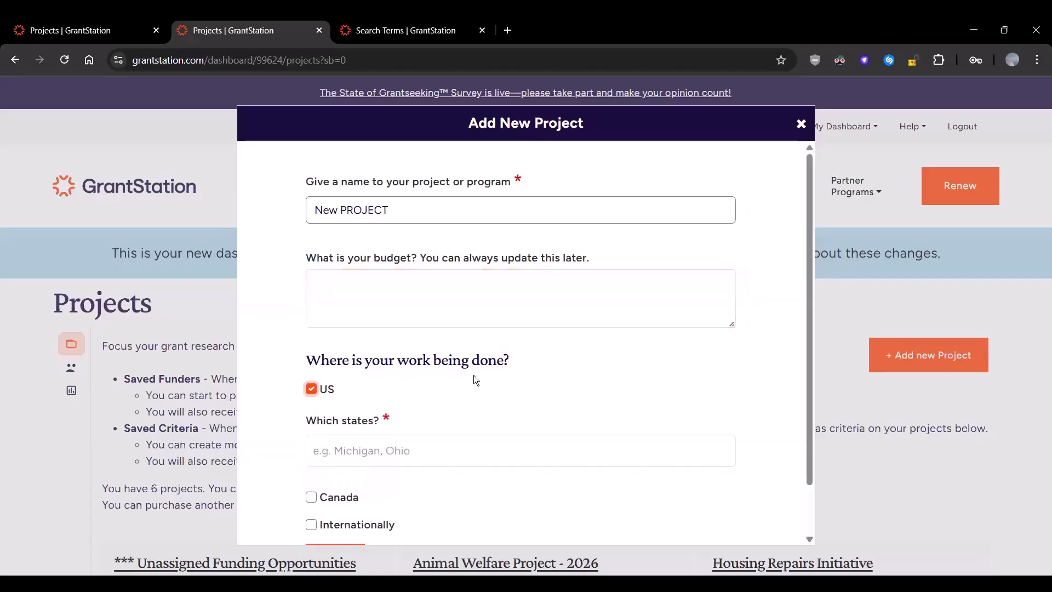
scroll(473, 375, down, 1)
click(442, 390)
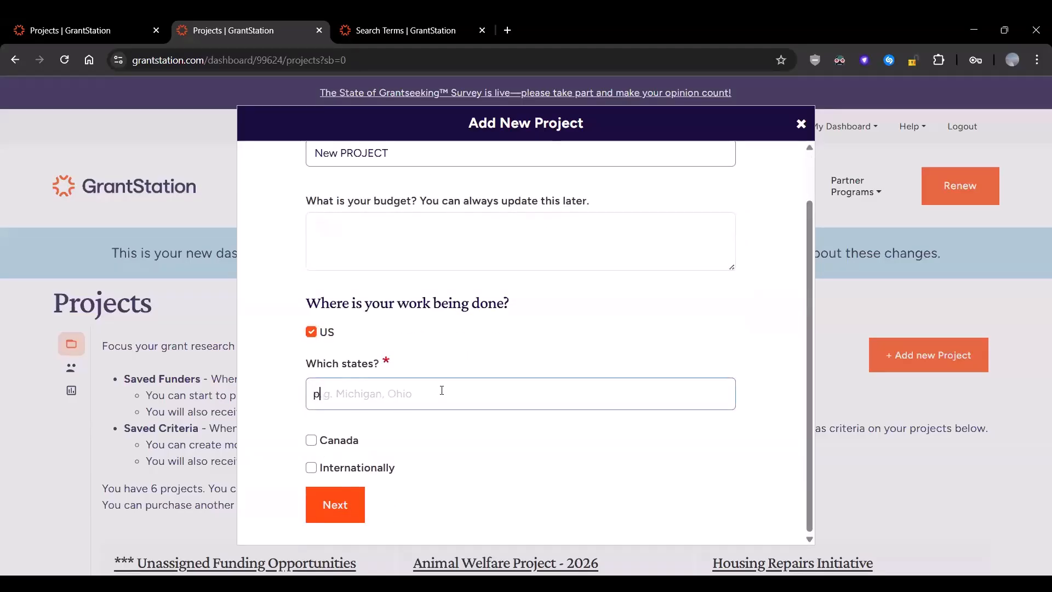
text(penn)
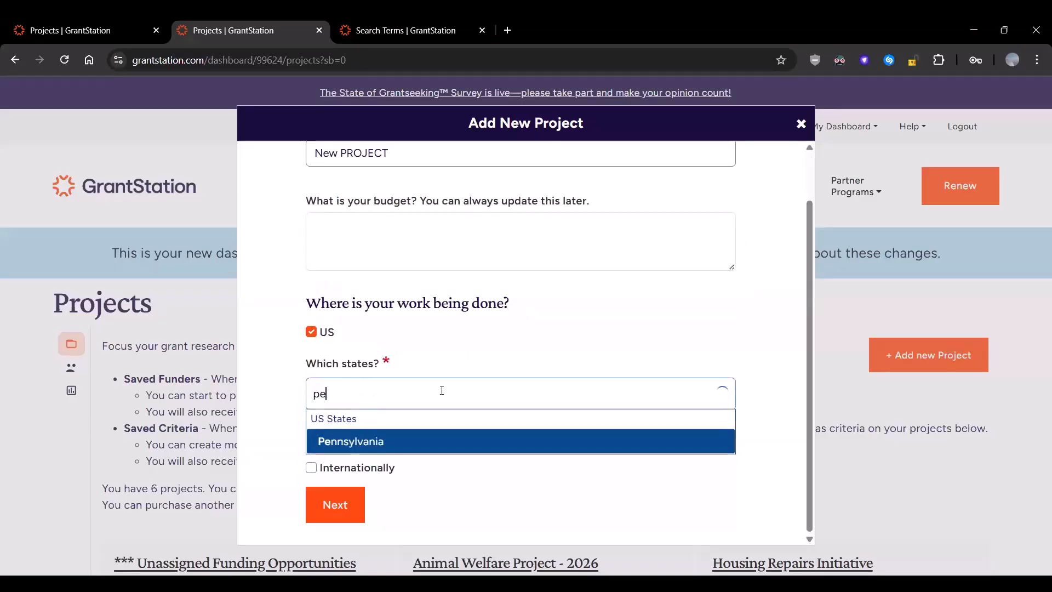
click(392, 441)
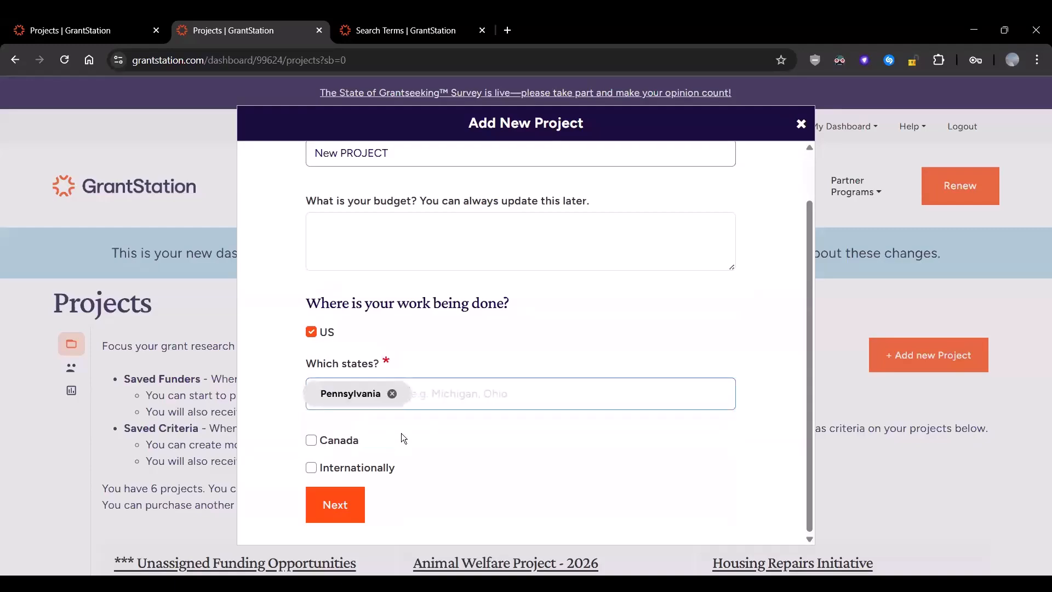
click(343, 505)
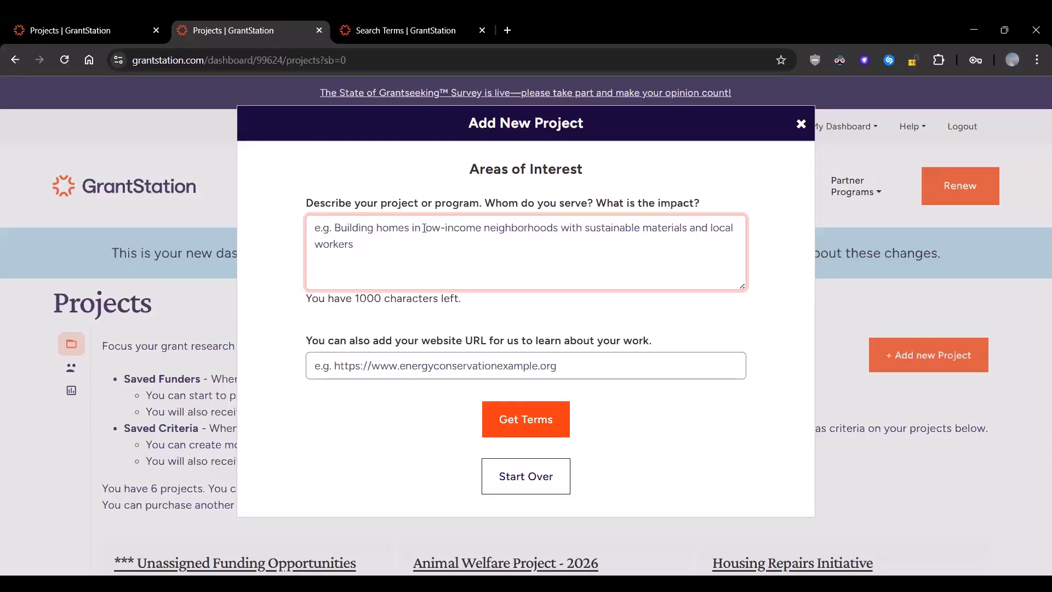
Describe the project with the copied animal welfare text and generate its area-of-interest terms
text(This project focuses on expanding pet adoption, humane education, spaying/neutering, and animal cruelty interventions. Some of the animals are rehabilitated and trained as emotional support animals for seniors at independent and assisted living centers in the community.)
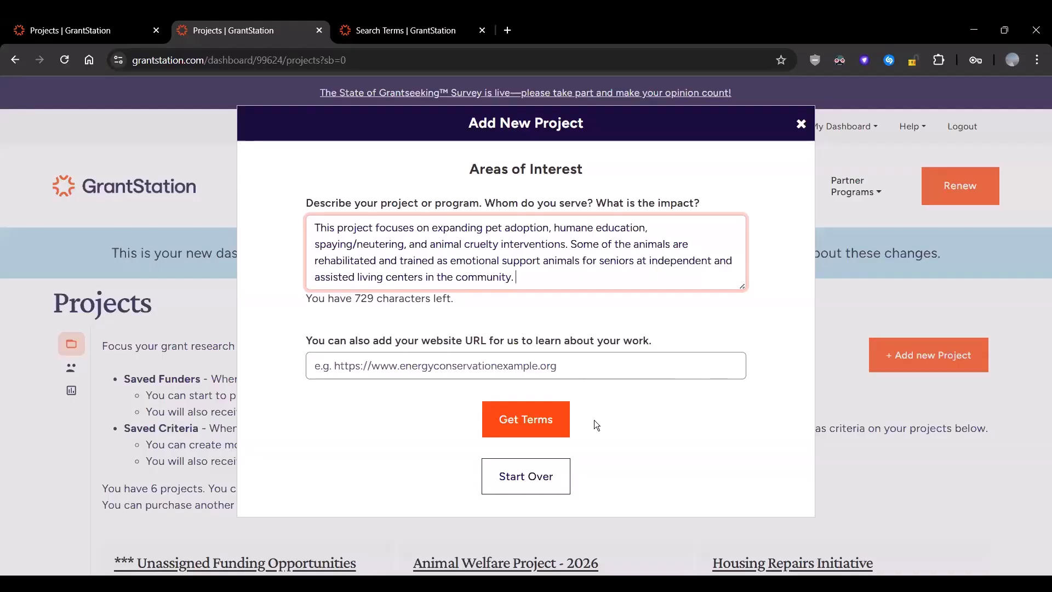
click(556, 422)
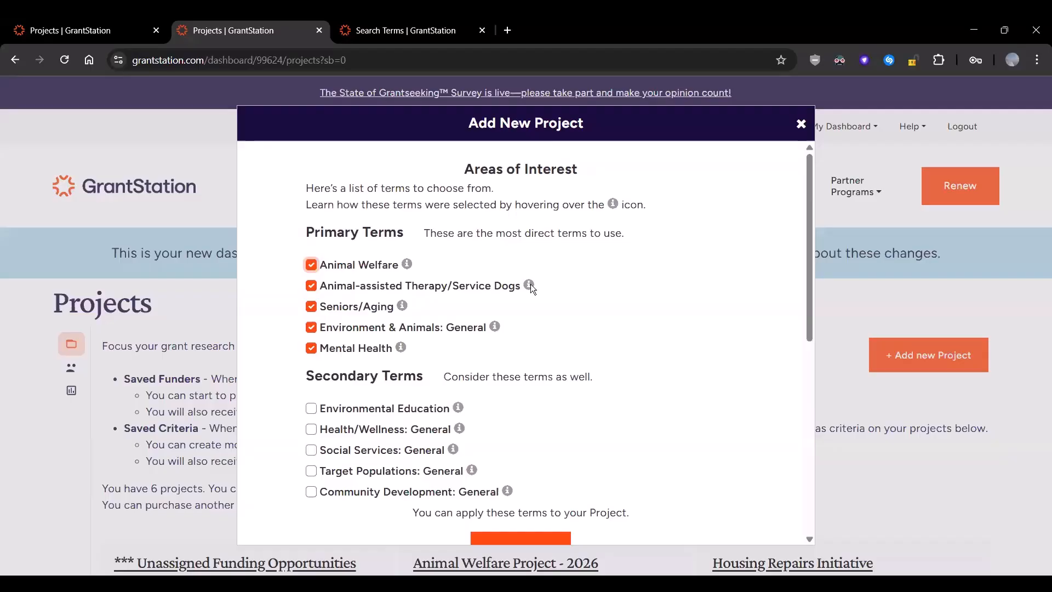
Examine the suggested primary and secondary terms, the explanations of why they were selected, and the option to refine the description
scroll(520, 277, down, 1)
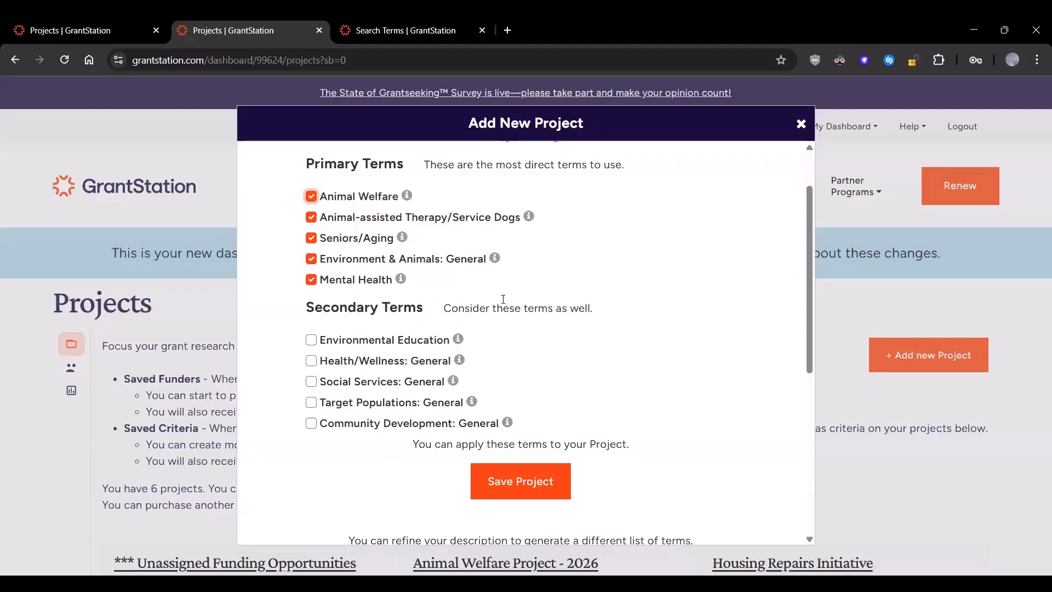
scroll(606, 303, up, 1)
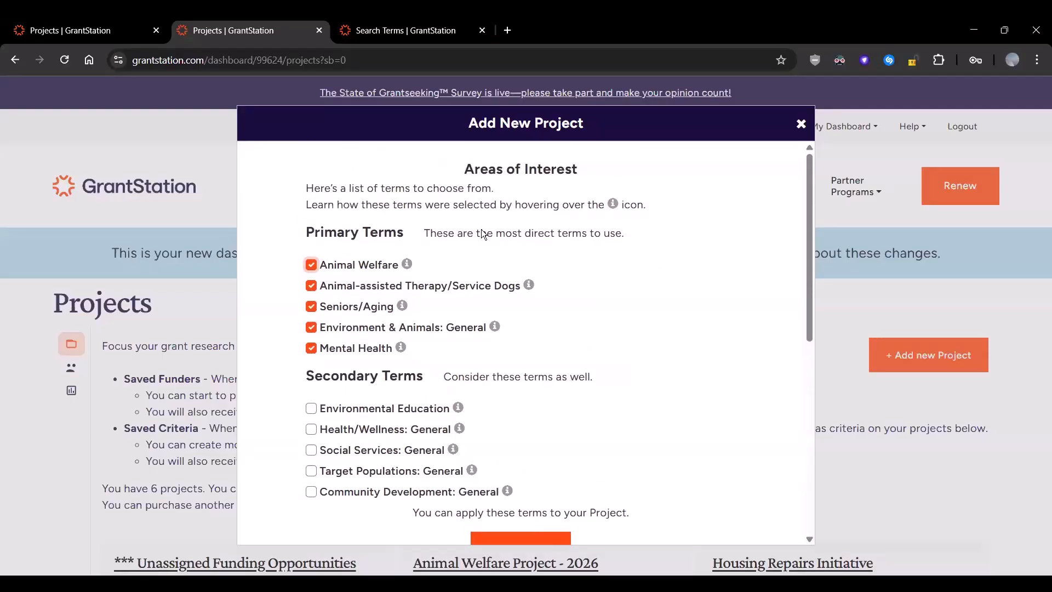
mouse_move(408, 269)
mouse_move(525, 286)
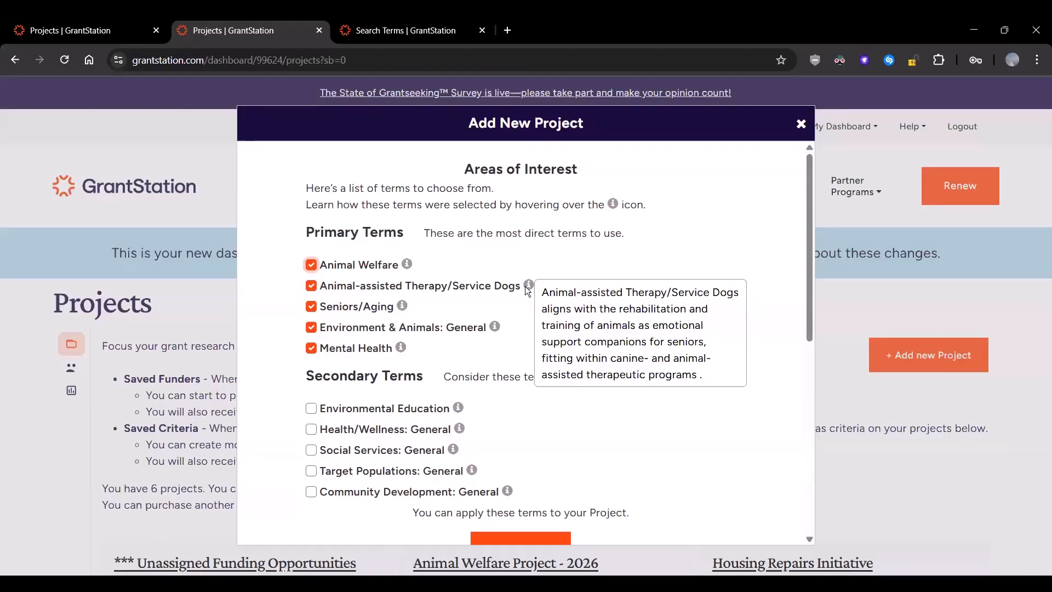
mouse_move(406, 309)
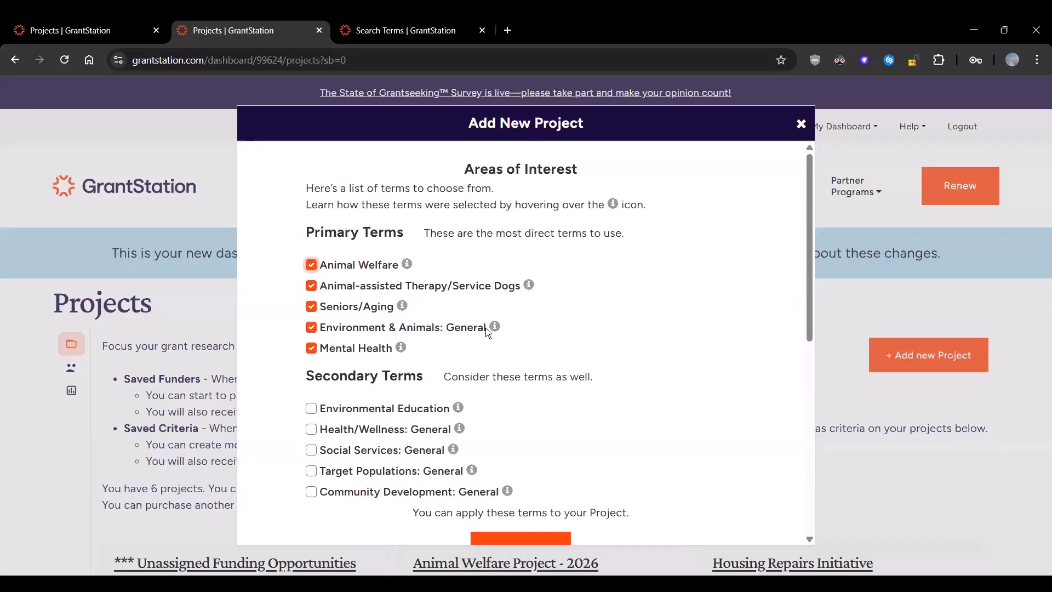
mouse_move(402, 350)
scroll(556, 323, down, 2)
scroll(555, 324, up, 1)
scroll(554, 328, down, 1)
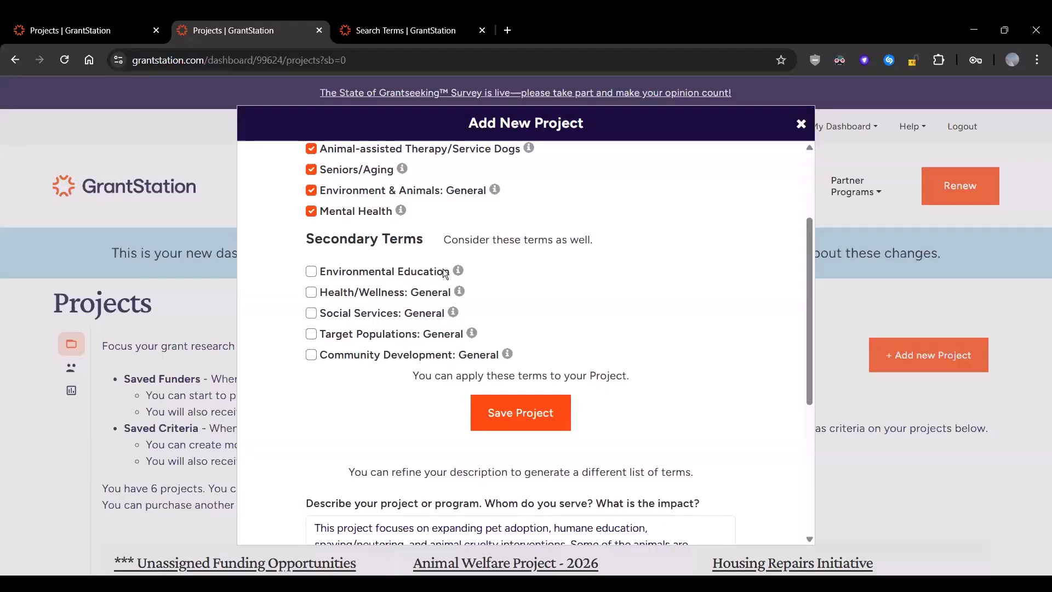
mouse_move(463, 296)
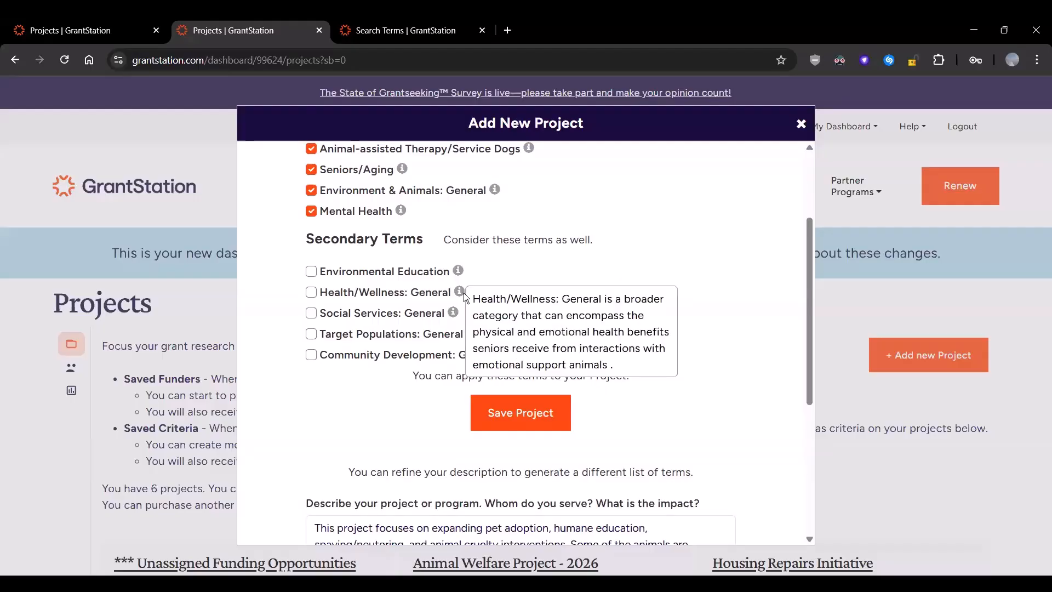
mouse_move(453, 314)
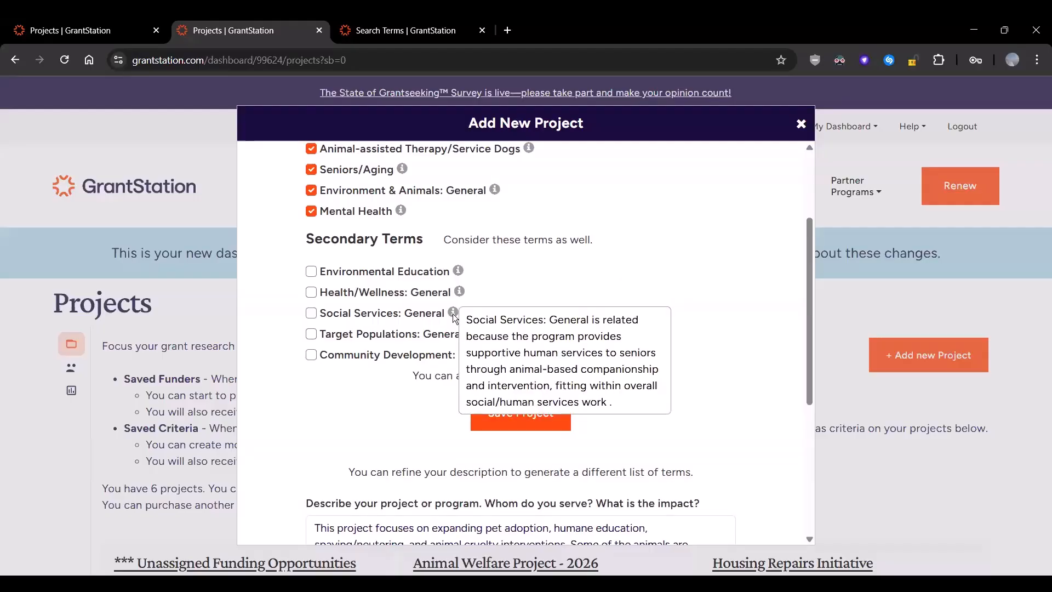
mouse_move(474, 333)
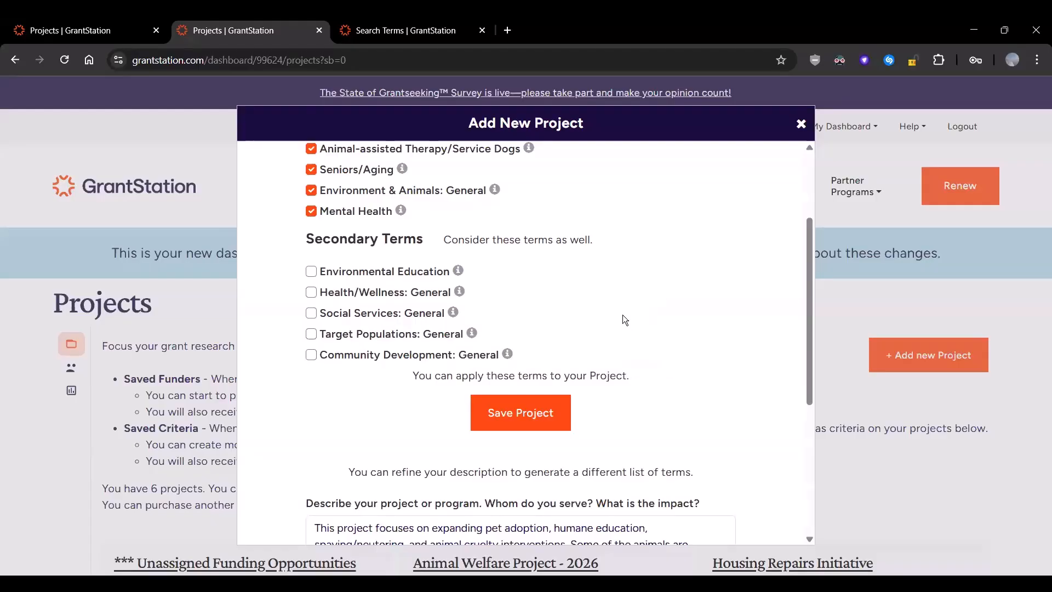
scroll(622, 315, down, 3)
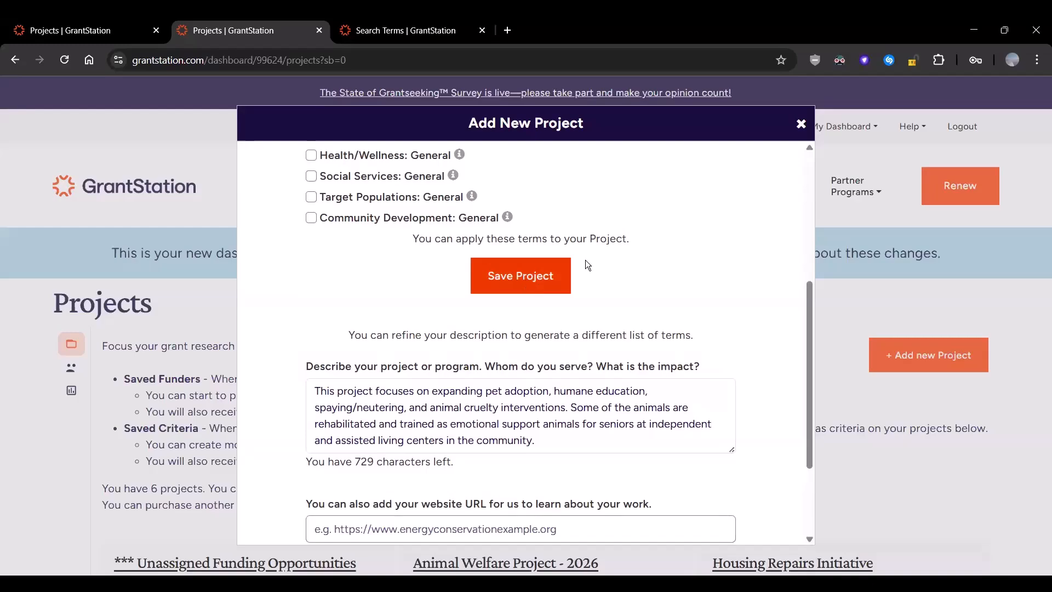
Save the project with the suggested primary terms applied and review the guidance on narrowing and fine-tuning its search results
scroll(585, 260, down, 1)
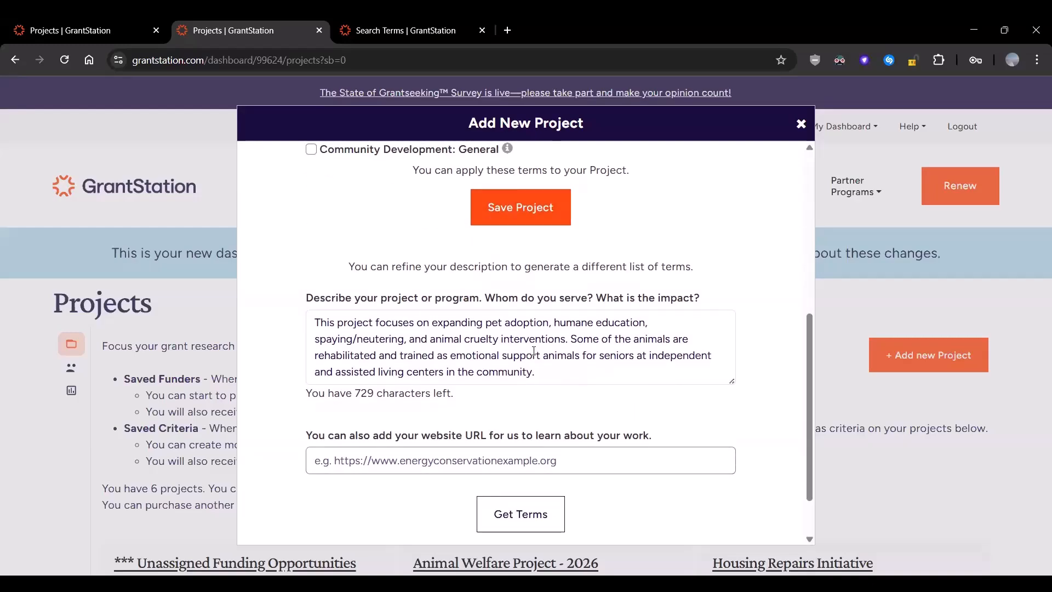
scroll(536, 362, up, 2)
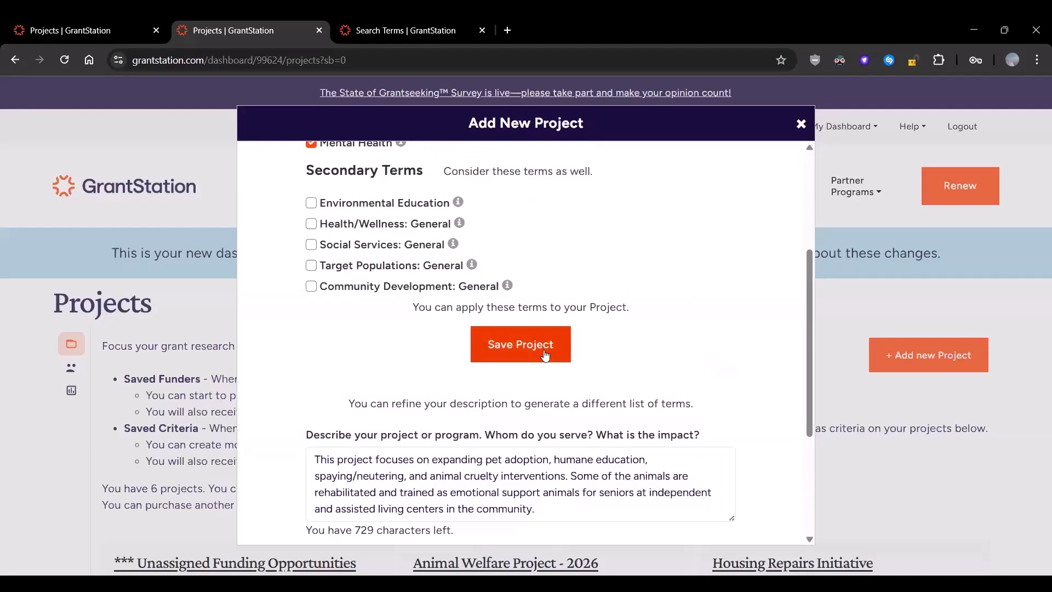
click(545, 355)
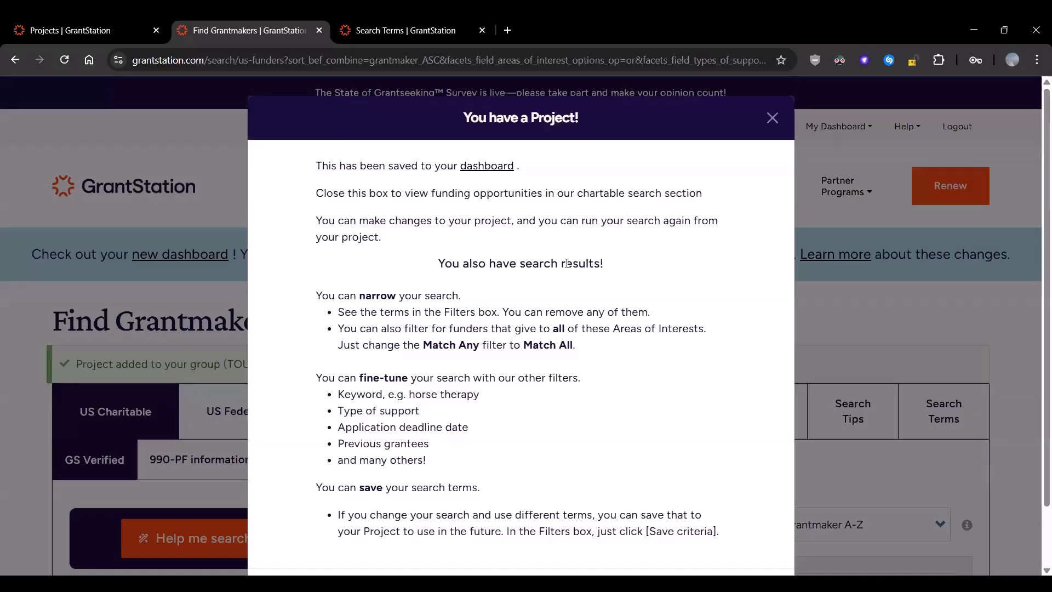
scroll(567, 262, down, 2)
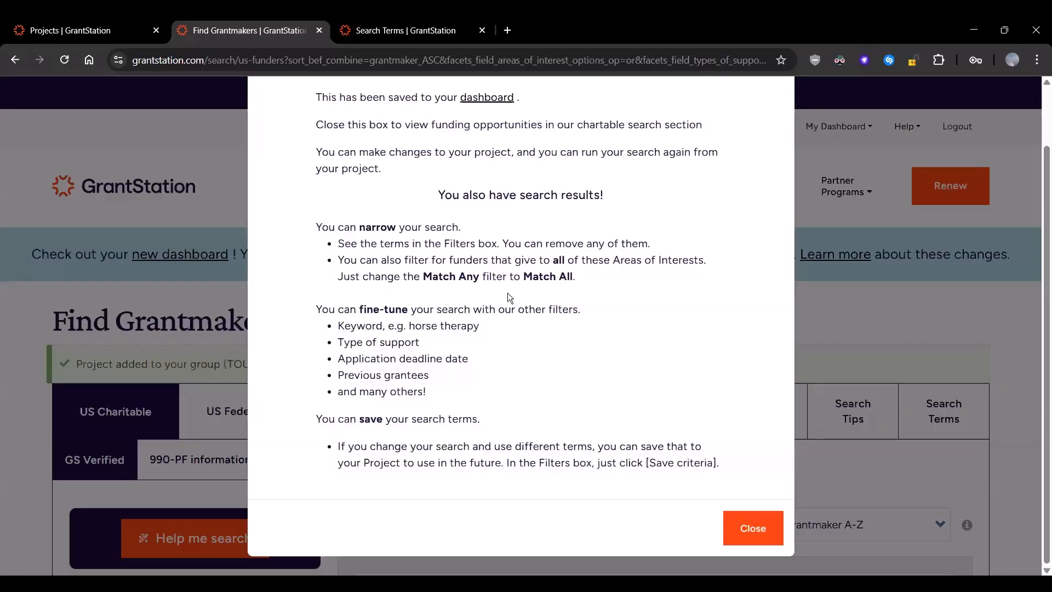
Search the list of GrantStation search terms for the keyword "spay" across all categories
click(405, 29)
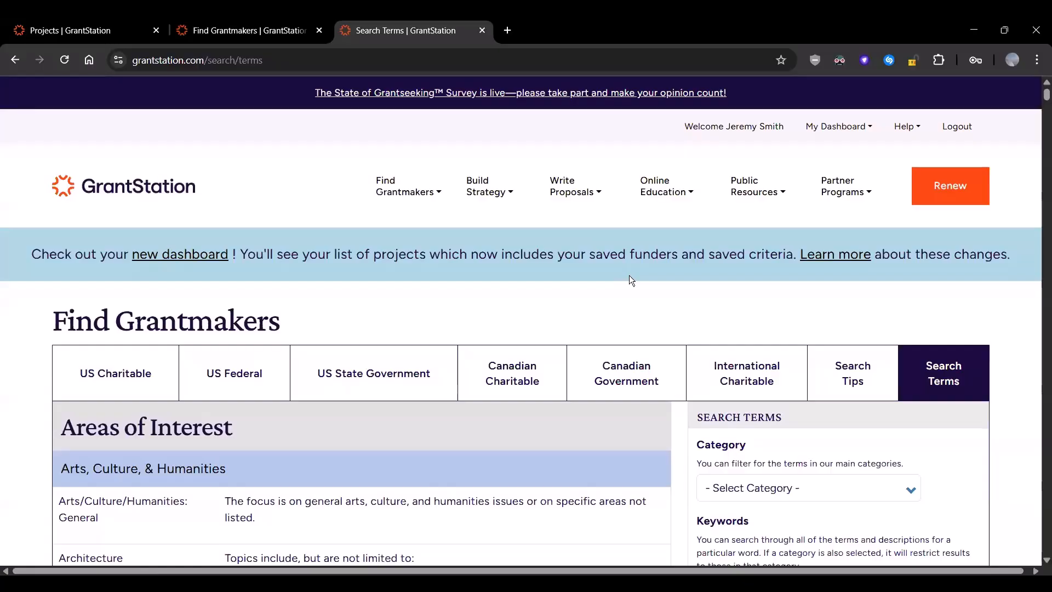
scroll(629, 275, down, 2)
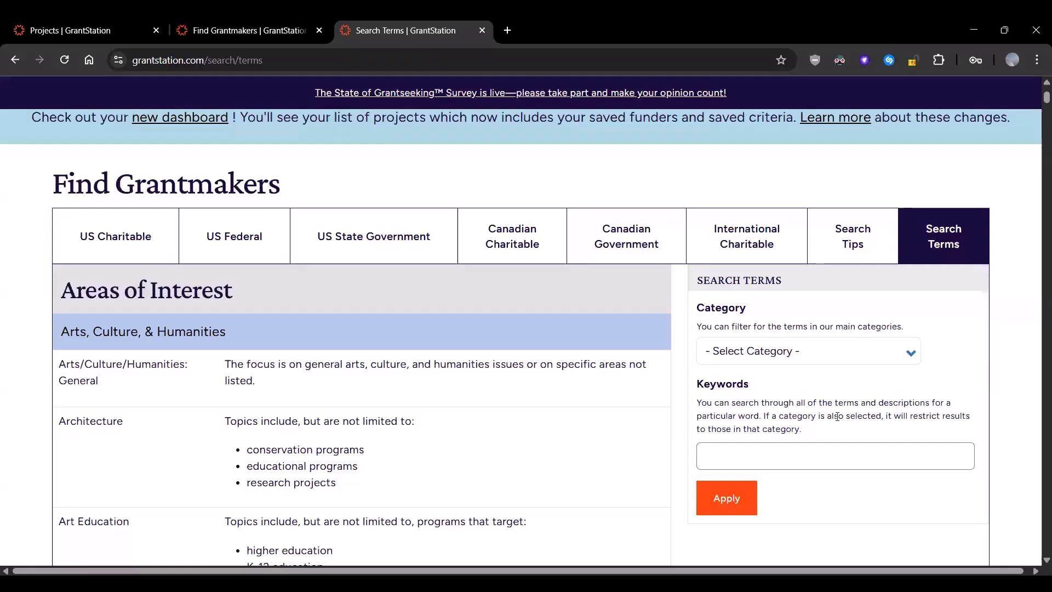
click(855, 462)
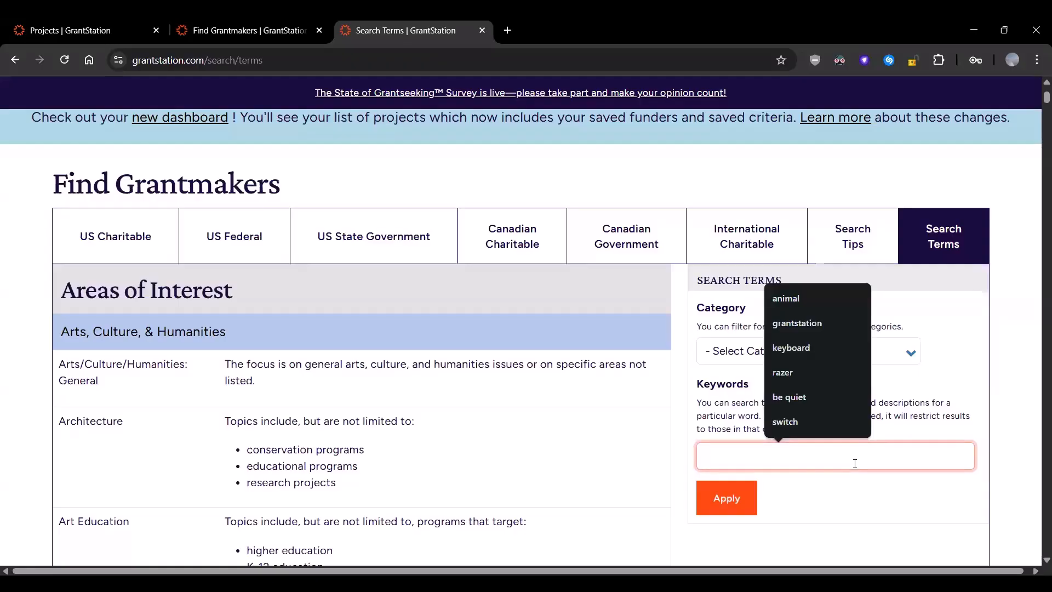
text(spay)
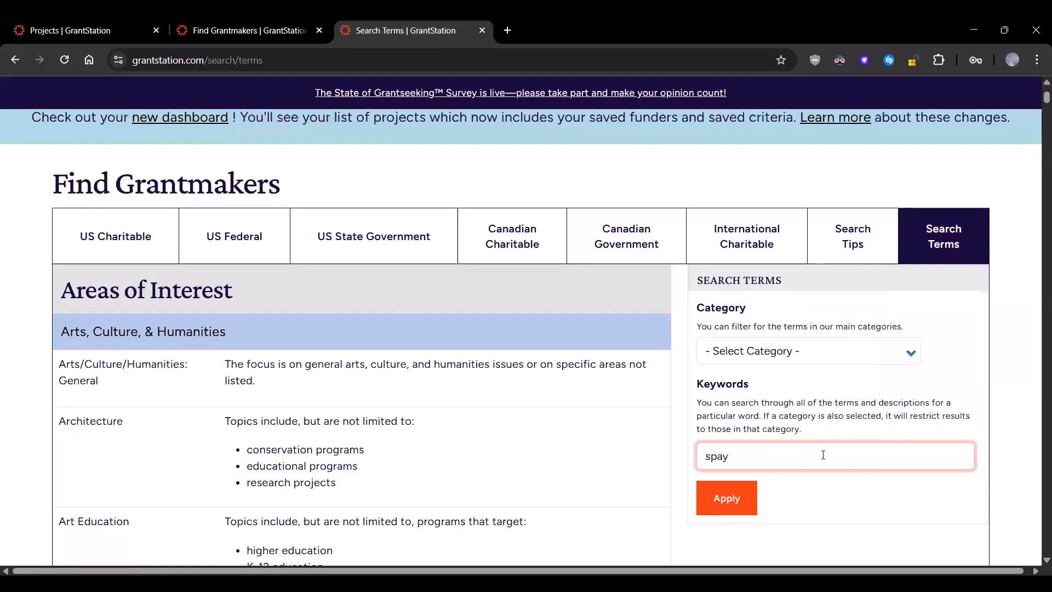
click(730, 499)
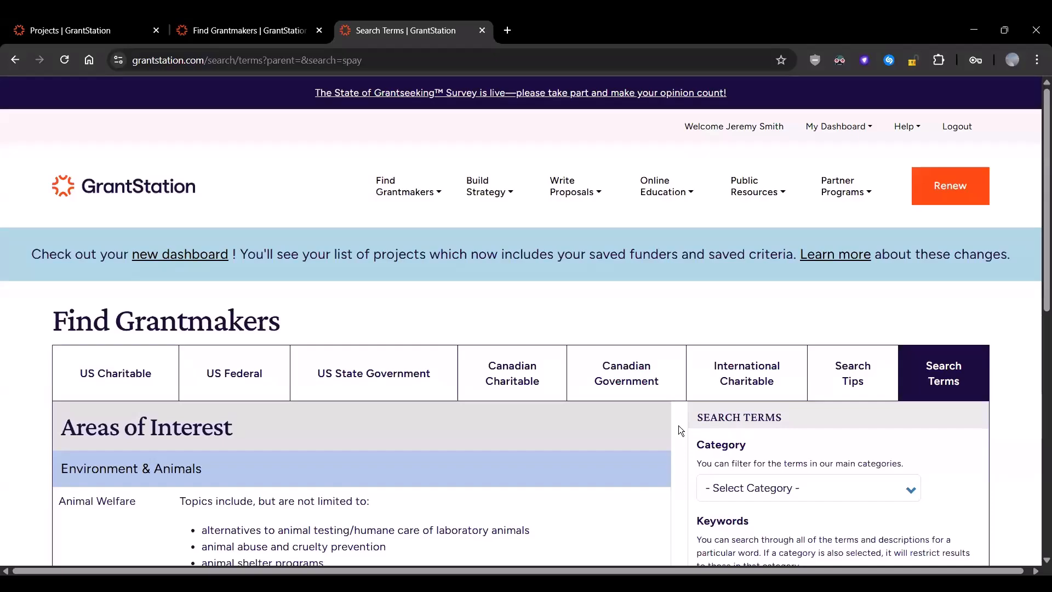
scroll(678, 425, down, 3)
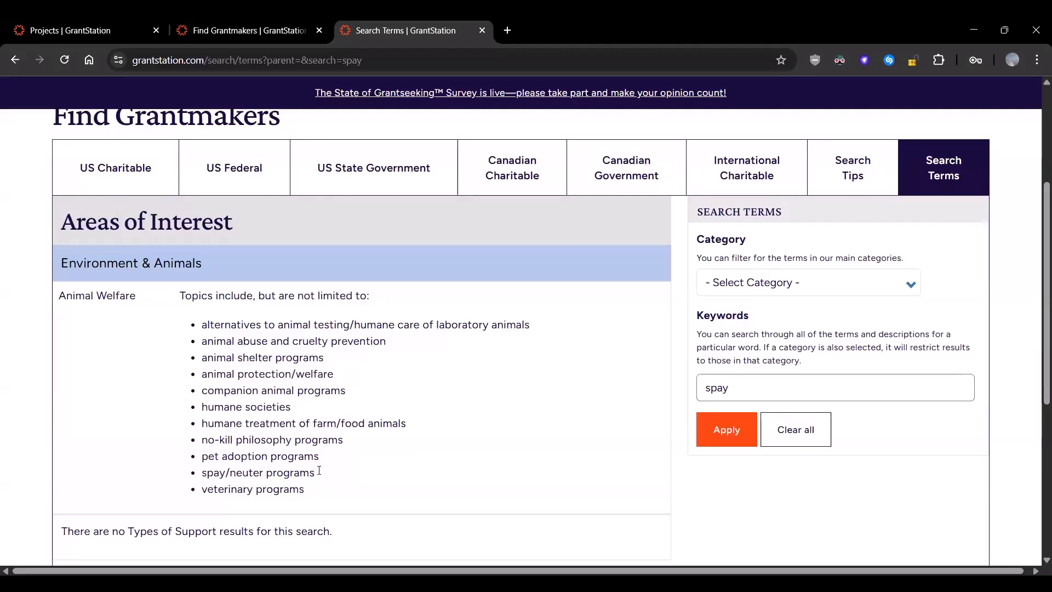
Highlight the spay/neuter programs topic, its Animal Welfare term and Environment & Animals category, then close the search terms page
drag(316, 472, 202, 479)
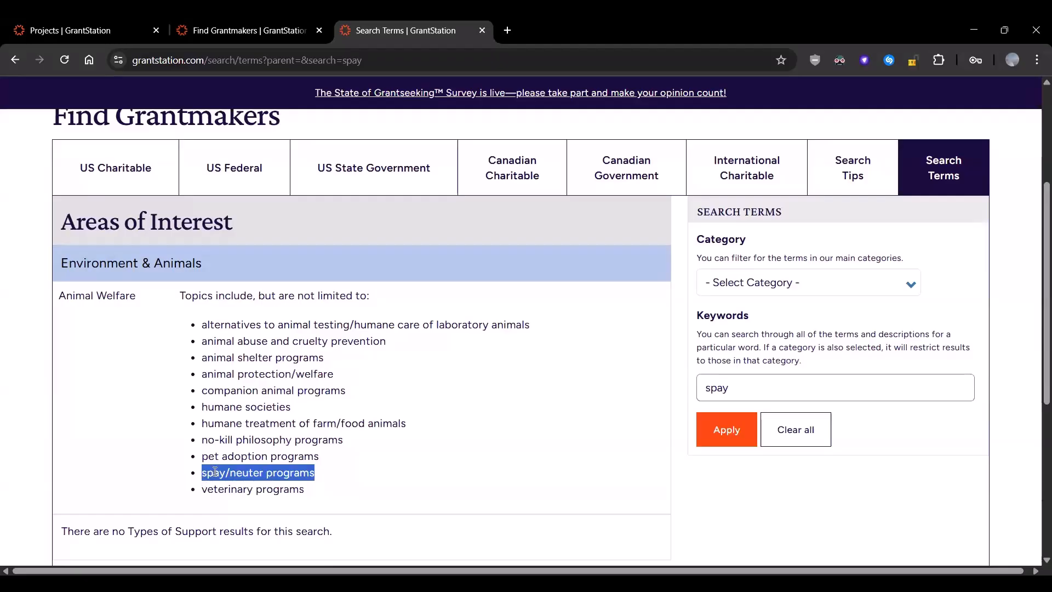
drag(136, 294, 56, 292)
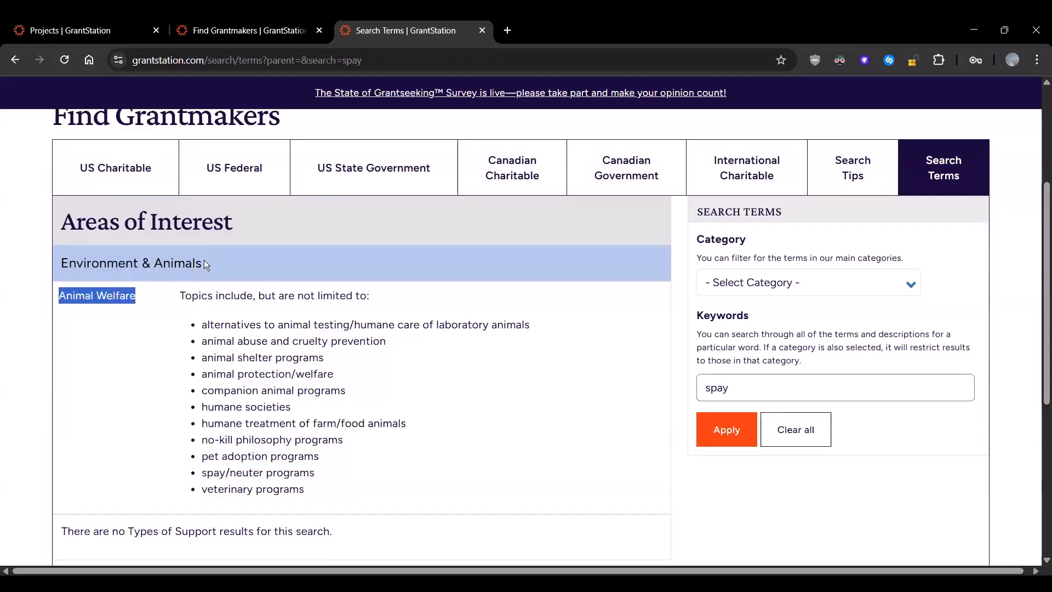
drag(204, 260, 55, 258)
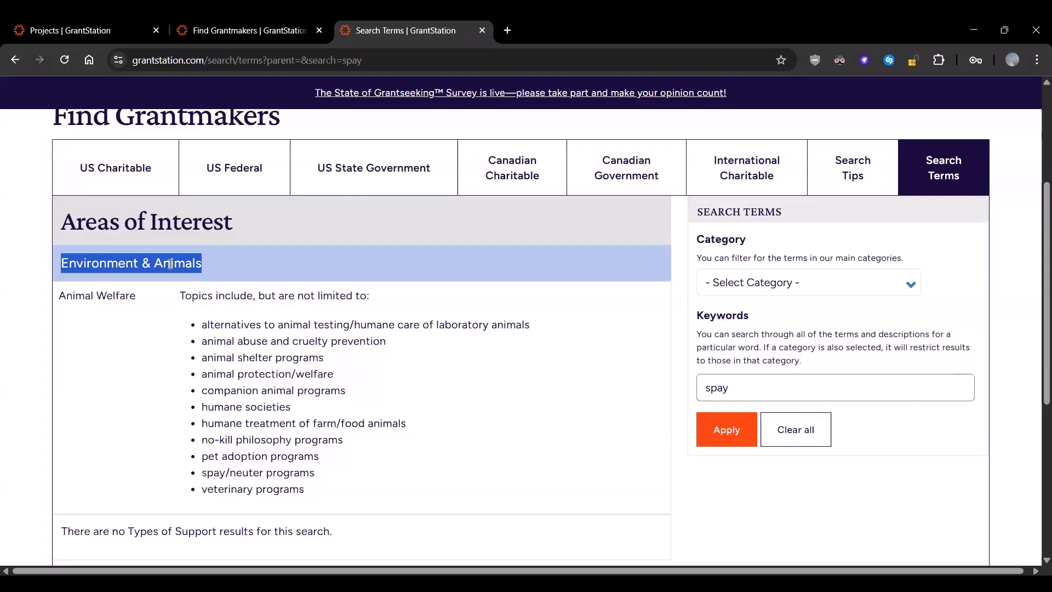
drag(135, 296, 57, 296)
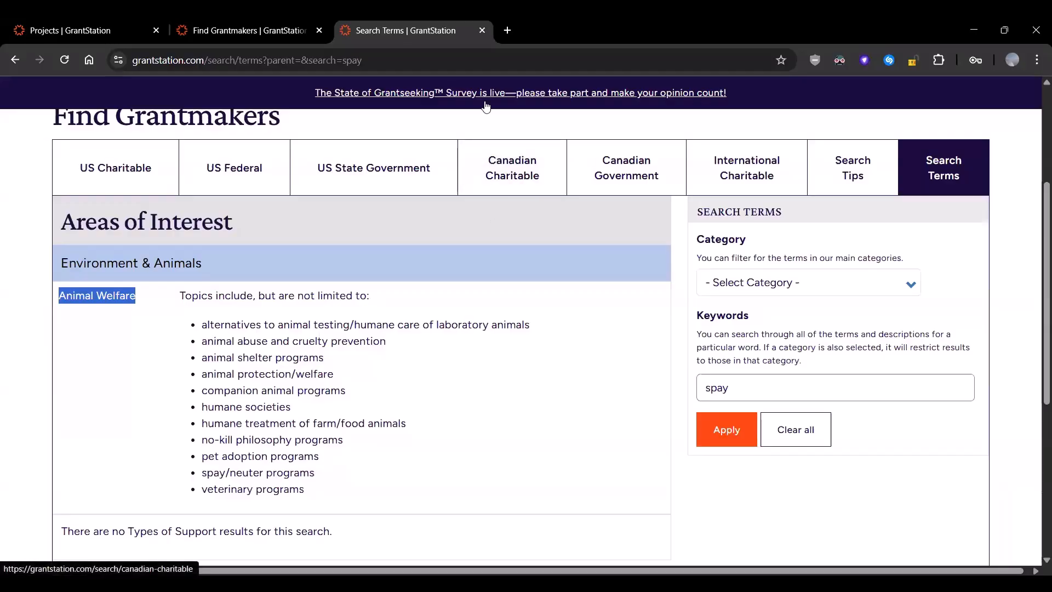
click(482, 30)
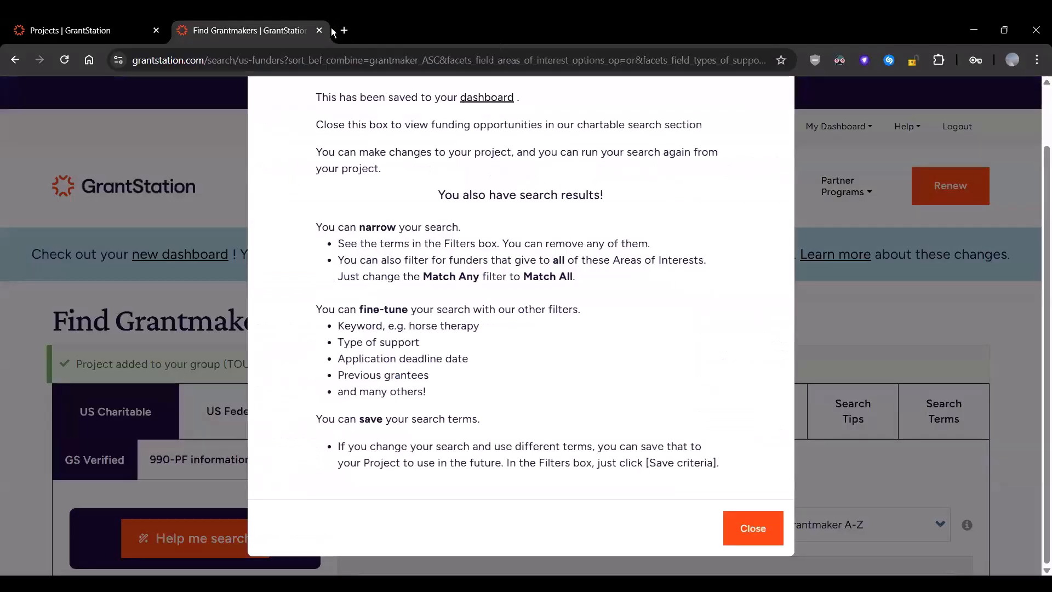
Dismiss the project confirmation message and review the matching US charitable grantmakers and the applied filters
scroll(561, 236, up, 2)
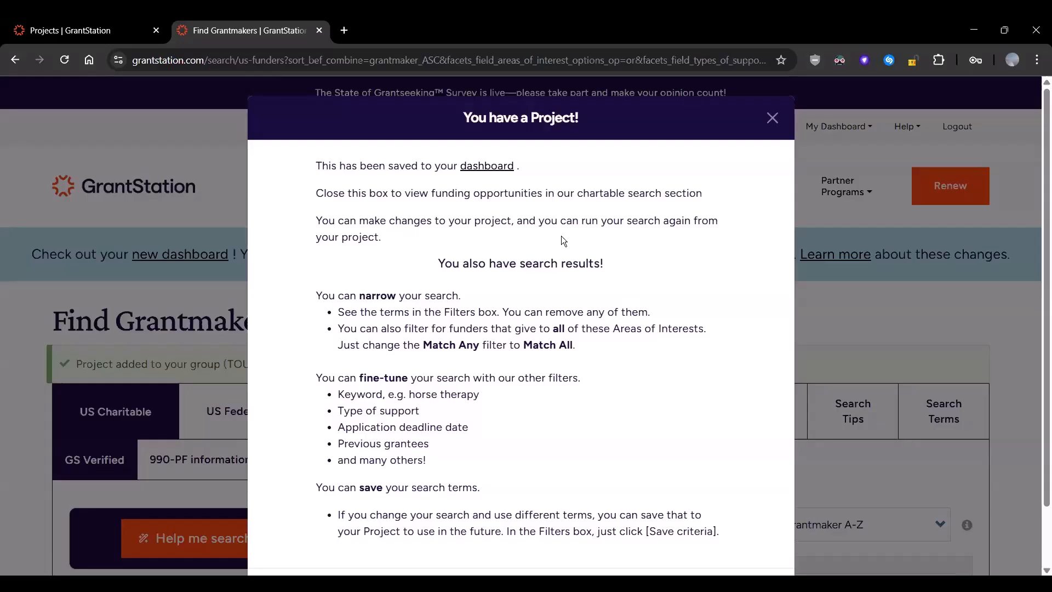
click(771, 119)
scroll(546, 256, down, 4)
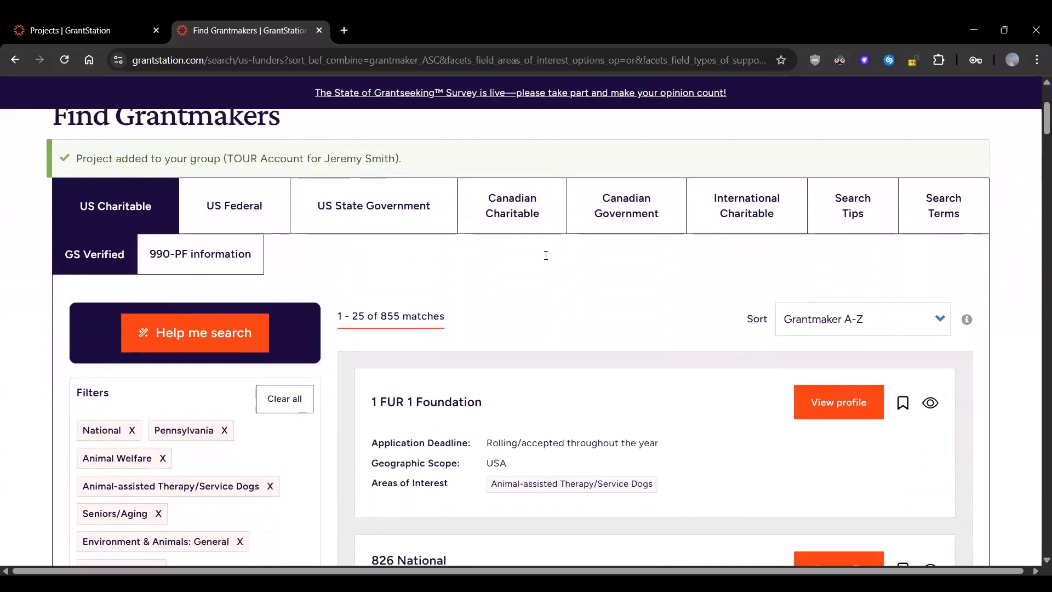
scroll(546, 255, down, 1)
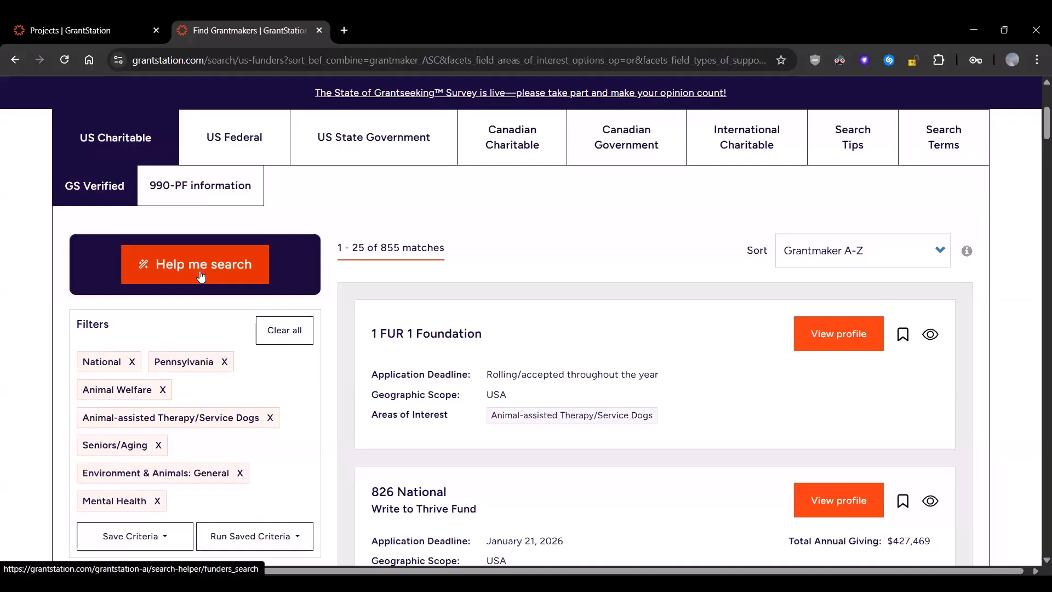
Return to the projects list and open the "*** Unassigned Funding Opportunities" project
click(113, 28)
scroll(337, 274, up, 3)
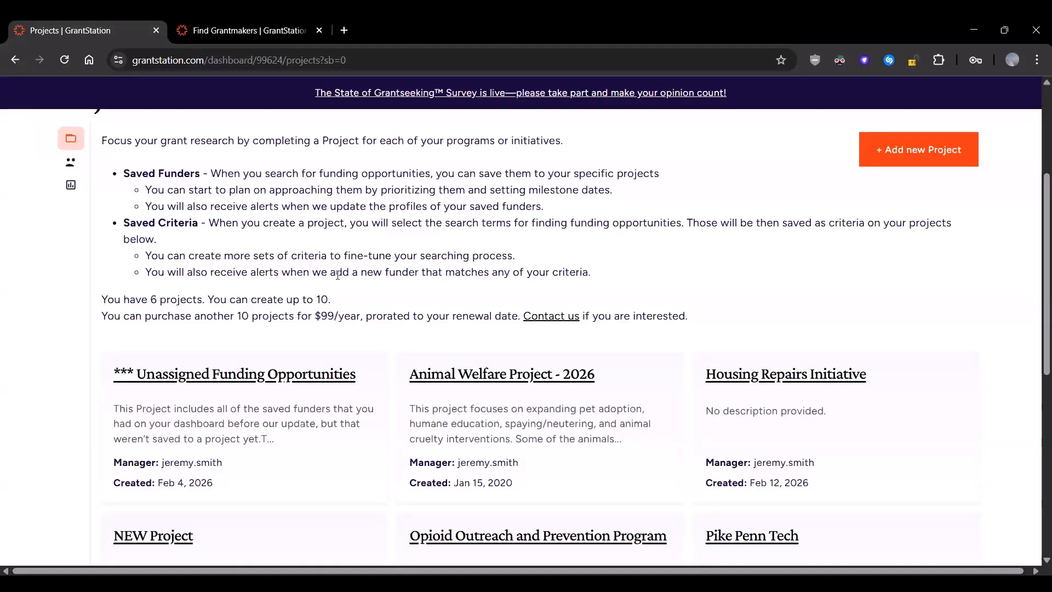
click(289, 378)
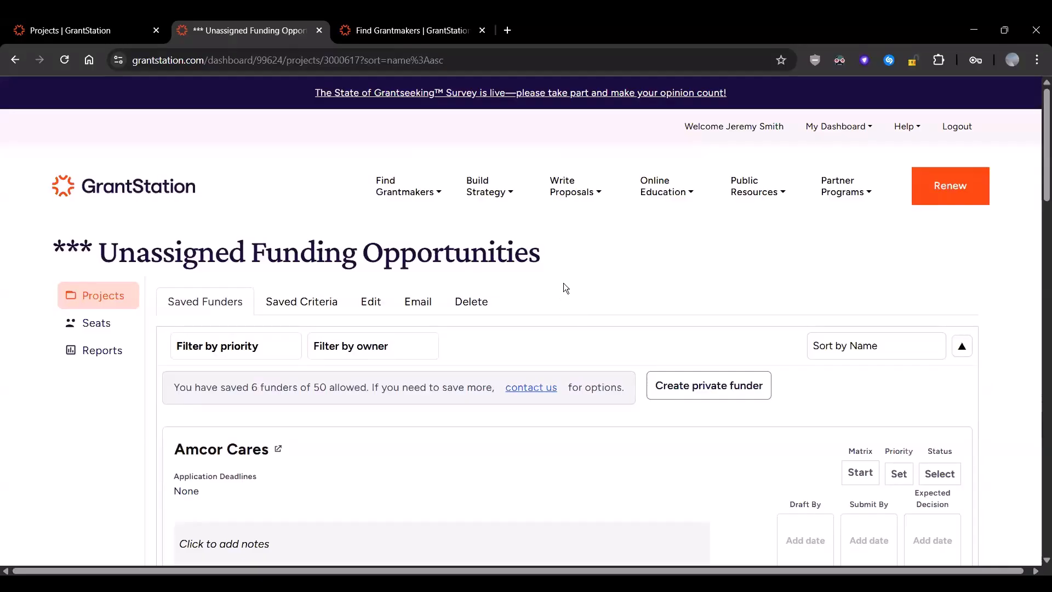
Examine the project's saved funders, including their notes, priorities, dates and the move and copy options
scroll(564, 294, down, 3)
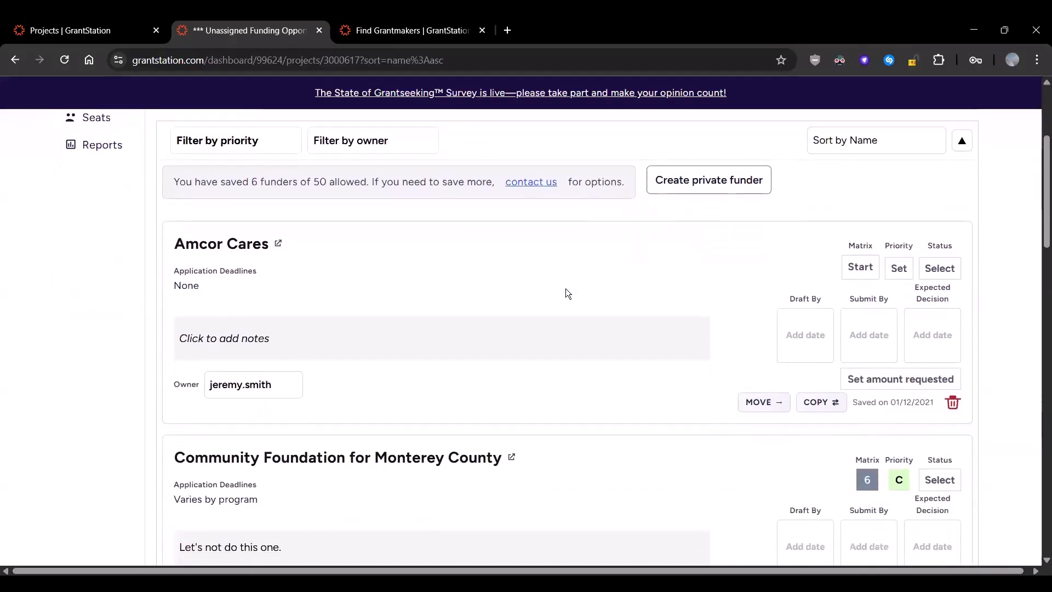
scroll(384, 314, down, 4)
scroll(319, 206, up, 3)
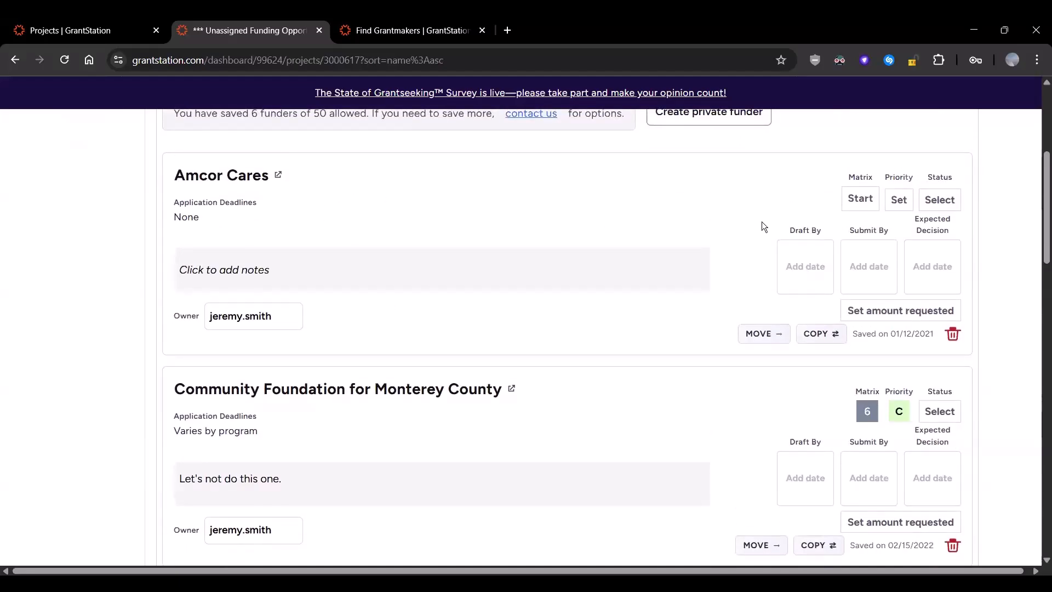
scroll(520, 274, down, 2)
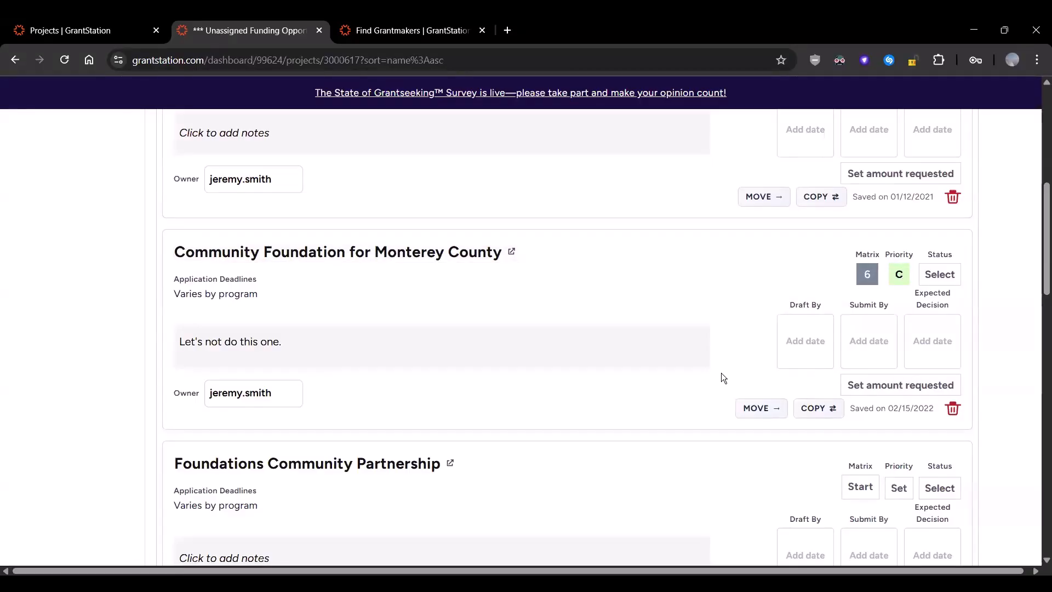
scroll(721, 377, down, 3)
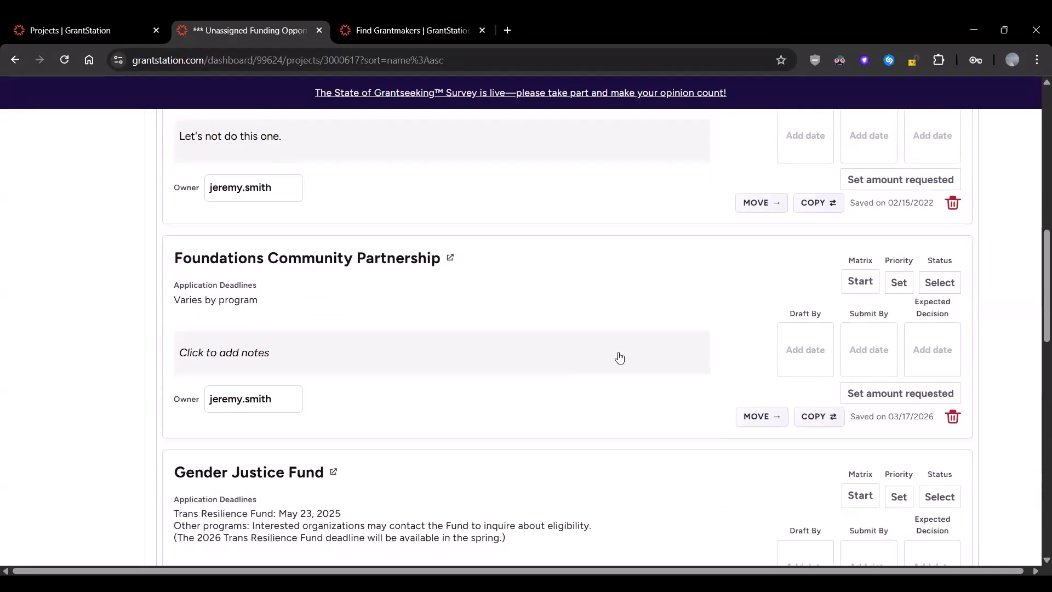
scroll(619, 357, down, 6)
scroll(619, 357, up, 6)
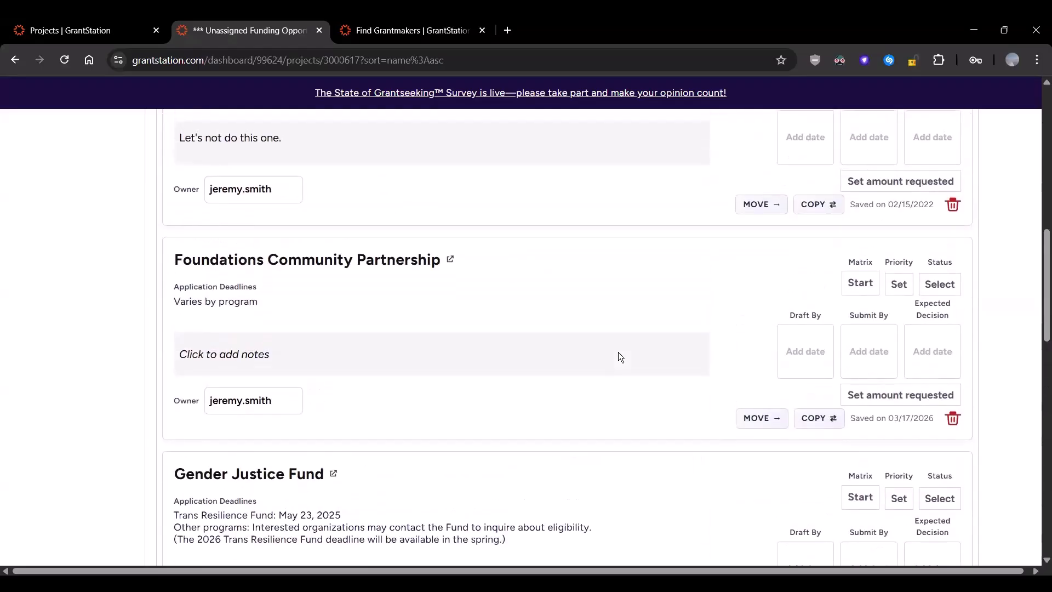
scroll(619, 357, up, 5)
scroll(618, 354, up, 2)
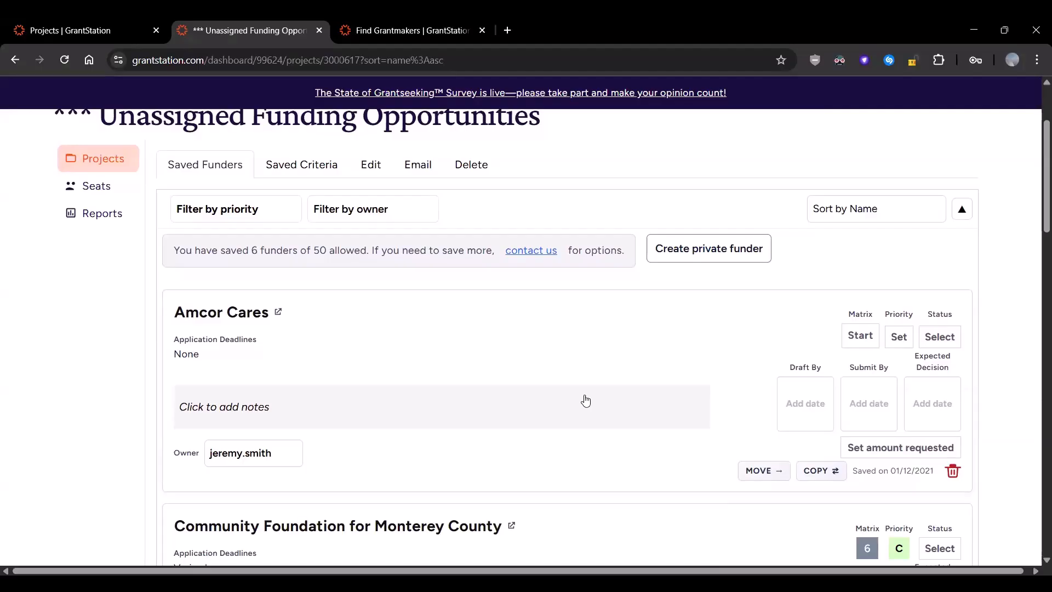
scroll(477, 307, up, 1)
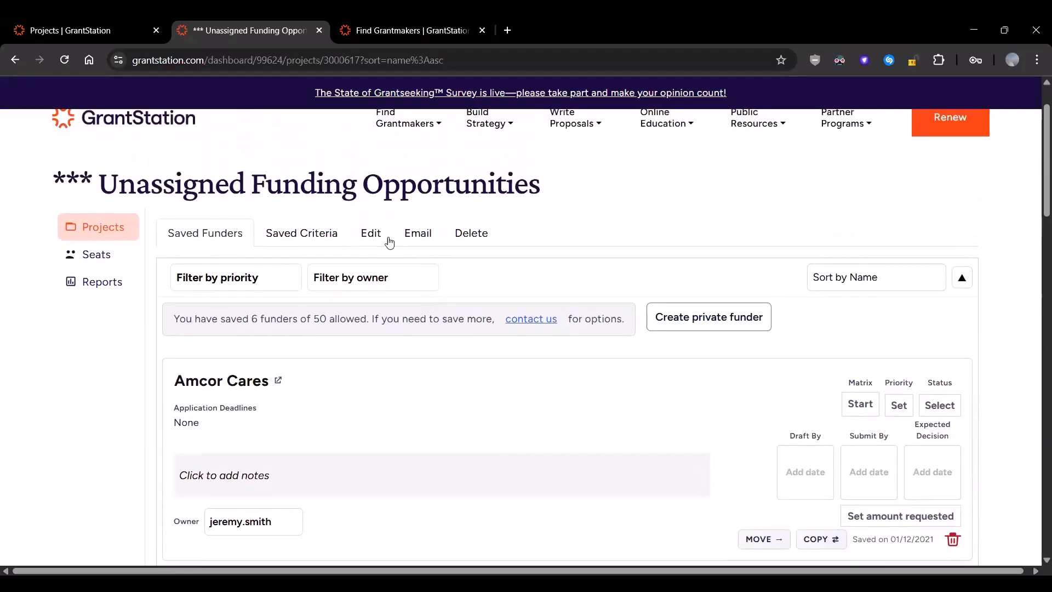
Rename the project to "Funding Opportunities" by removing "*** Unassigned" from its title, and save the change
click(367, 235)
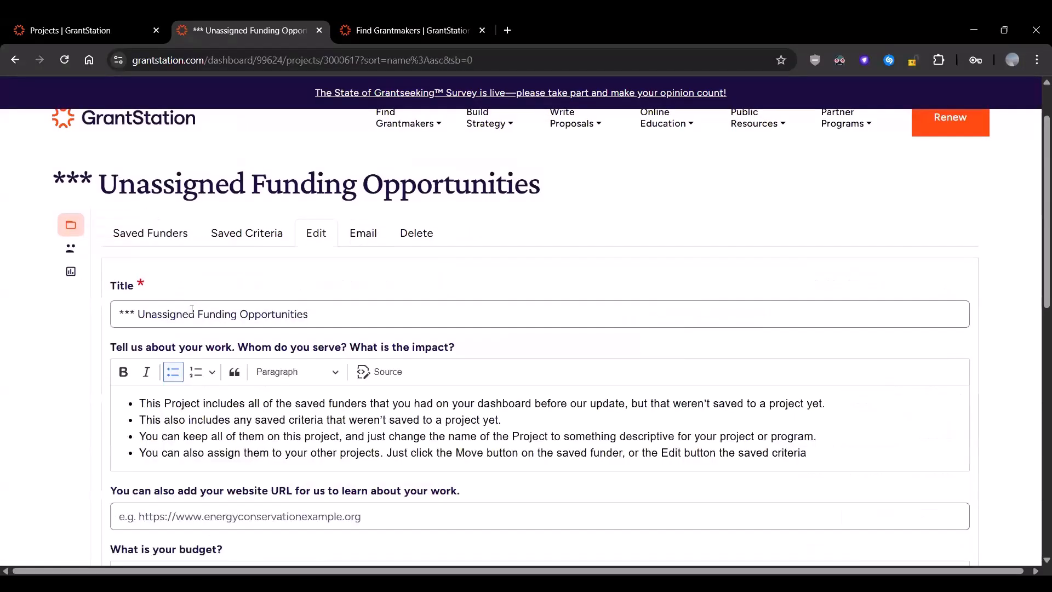
drag(196, 315, 98, 305)
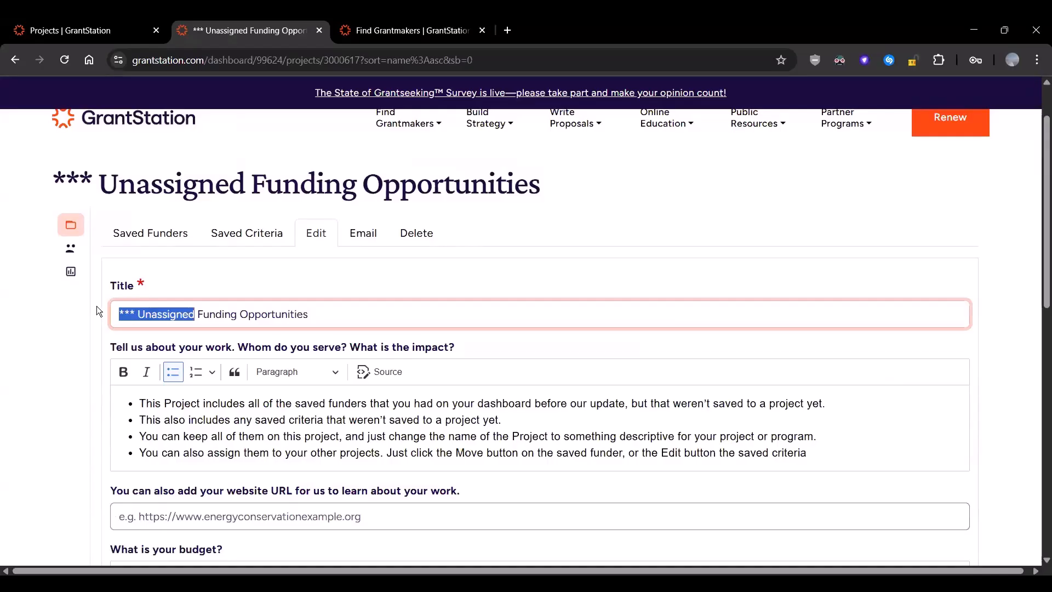
key(BackSpace)
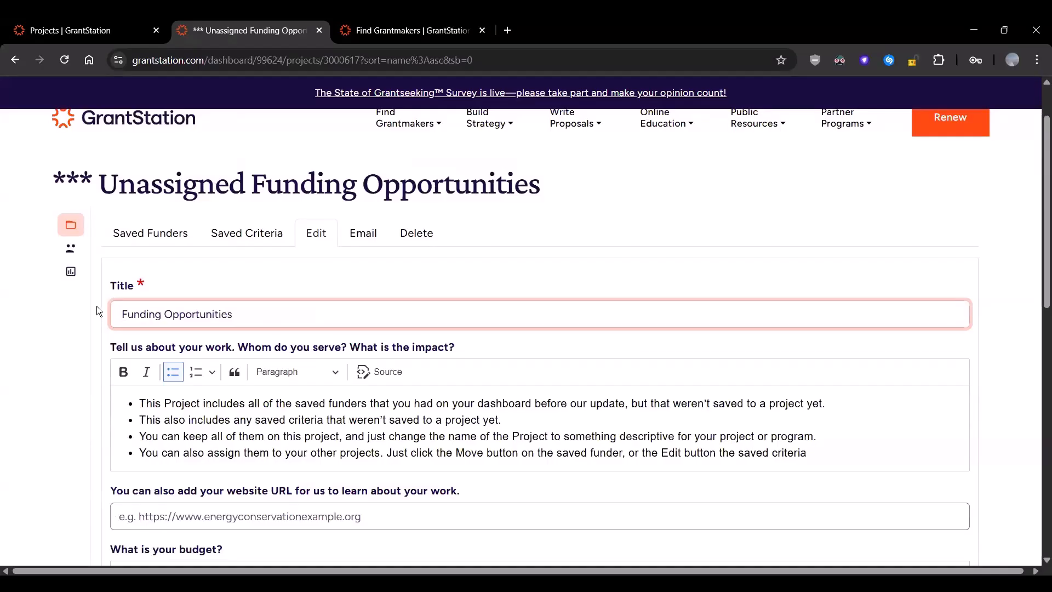
scroll(149, 290, down, 10)
click(155, 287)
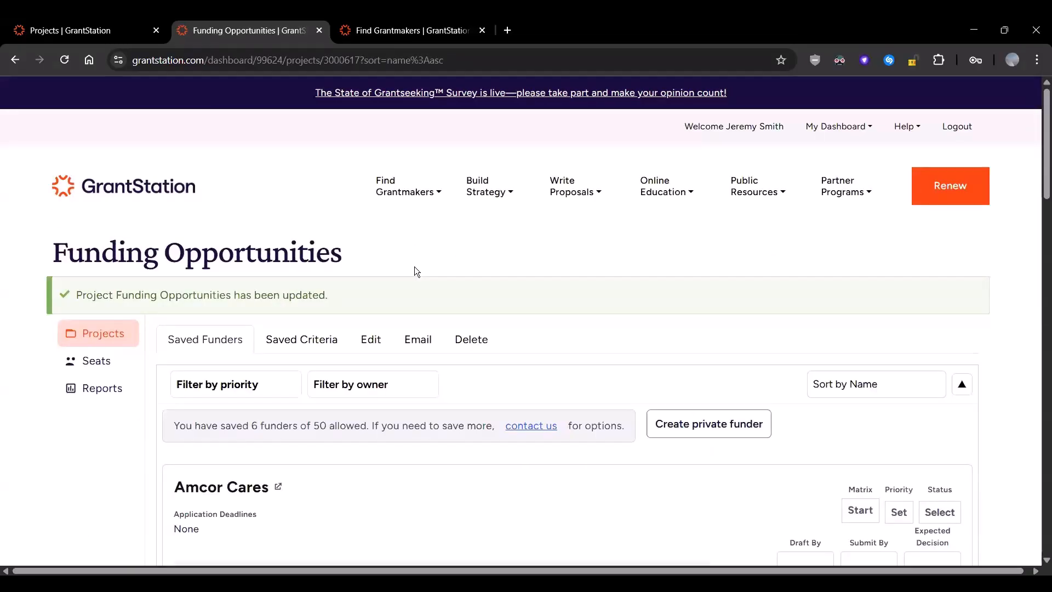
Return to the projects list and open the "Funding Opportunities" project from there
click(113, 340)
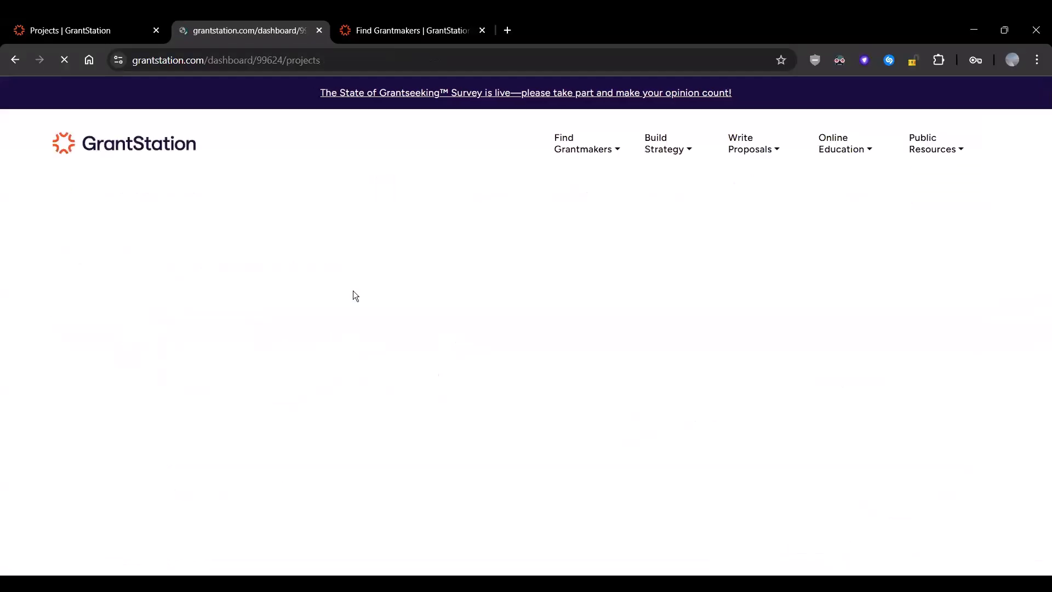
scroll(363, 281, down, 6)
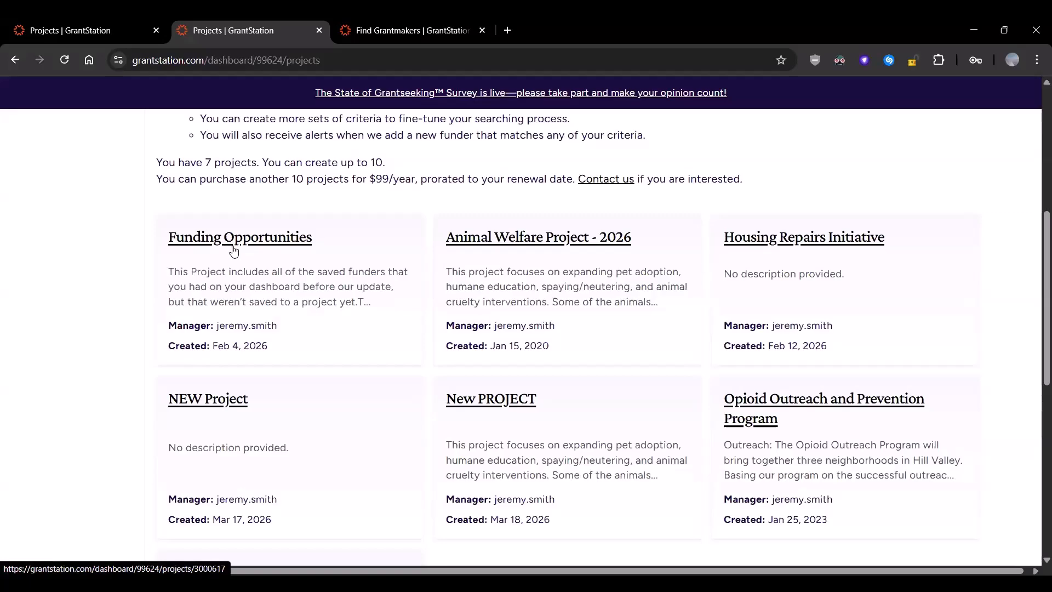
scroll(332, 309, up, 1)
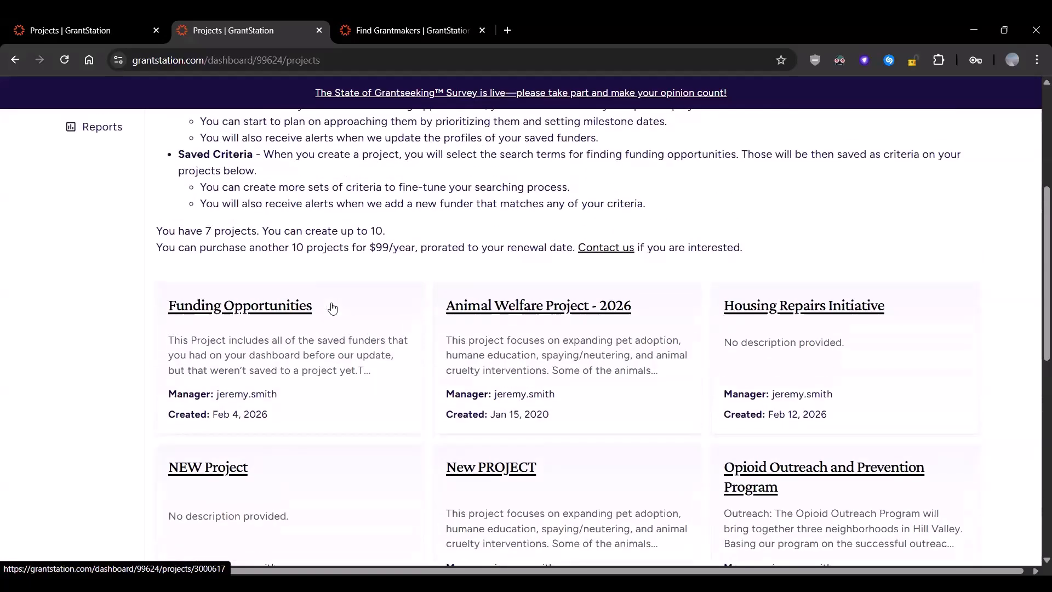
click(294, 313)
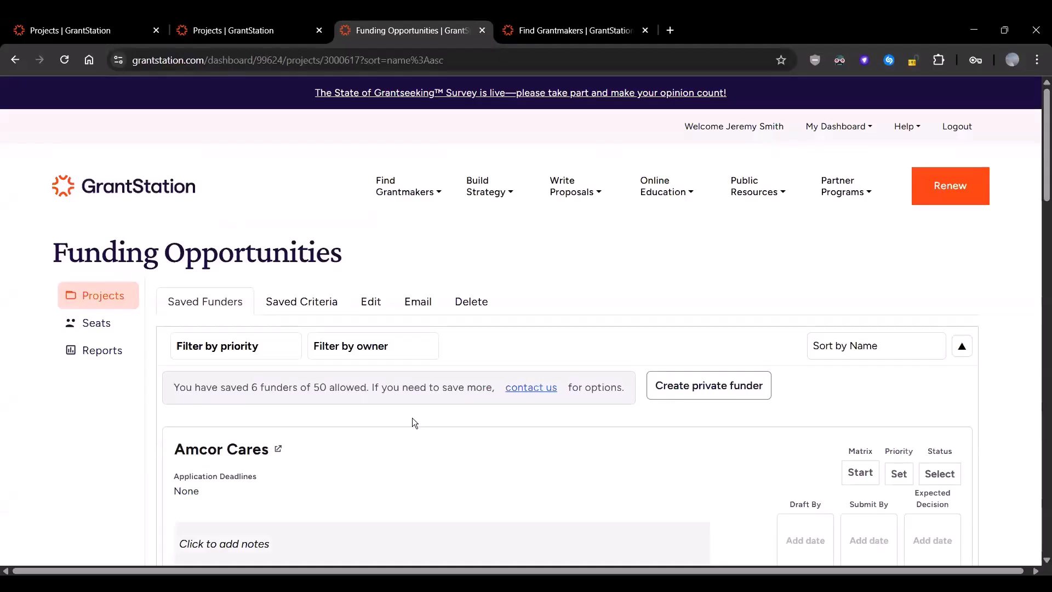
Review the "Funding Opportunities" project's description of the work and impact in its edit form, and check its saved criteria
scroll(417, 416, down, 1)
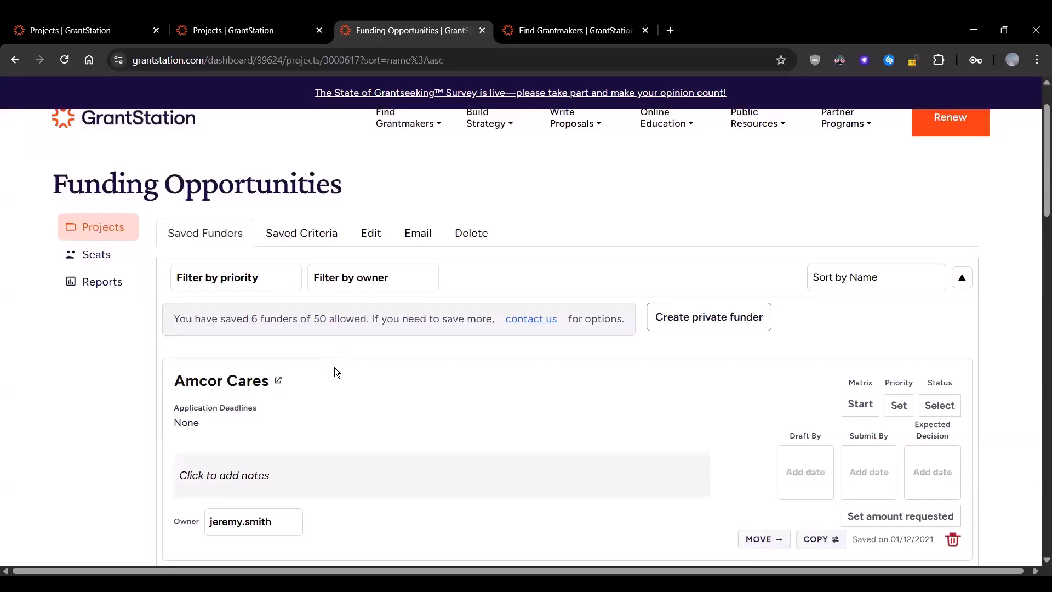
scroll(335, 371, up, 1)
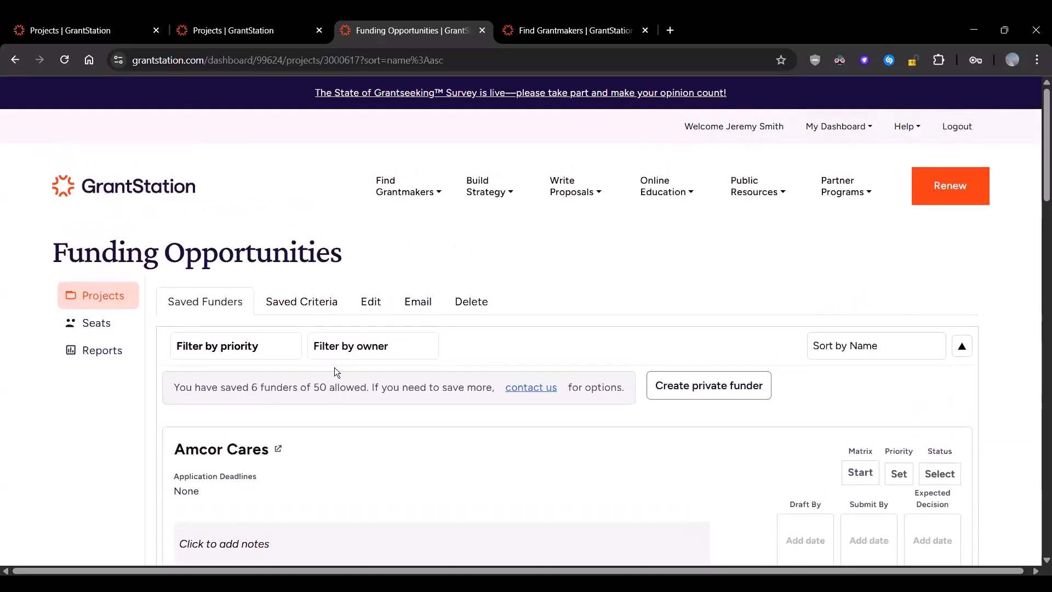
click(279, 27)
click(198, 312)
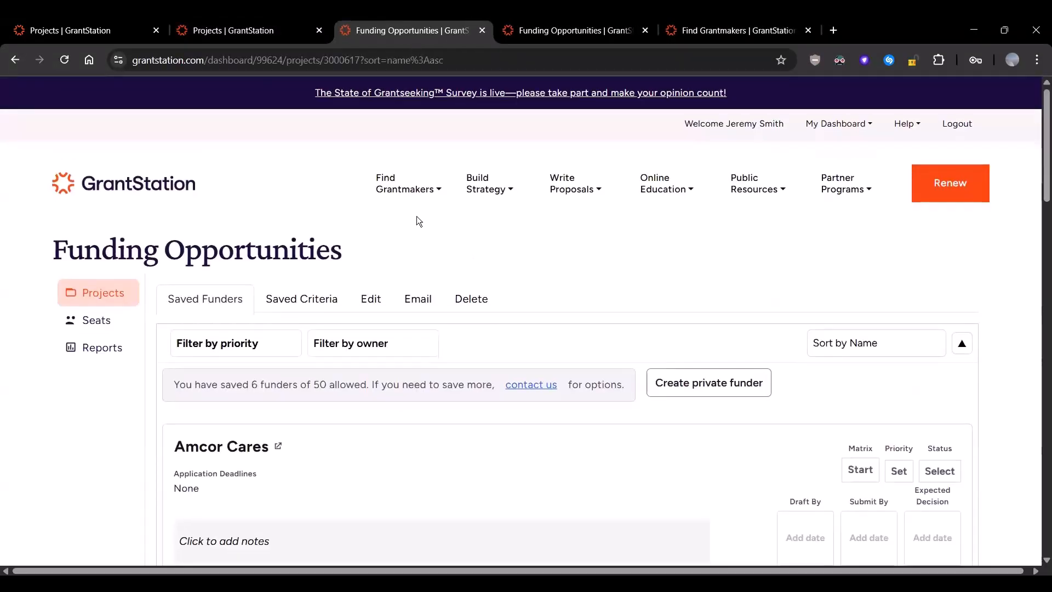
scroll(416, 219, down, 4)
scroll(419, 241, up, 1)
scroll(419, 241, up, 2)
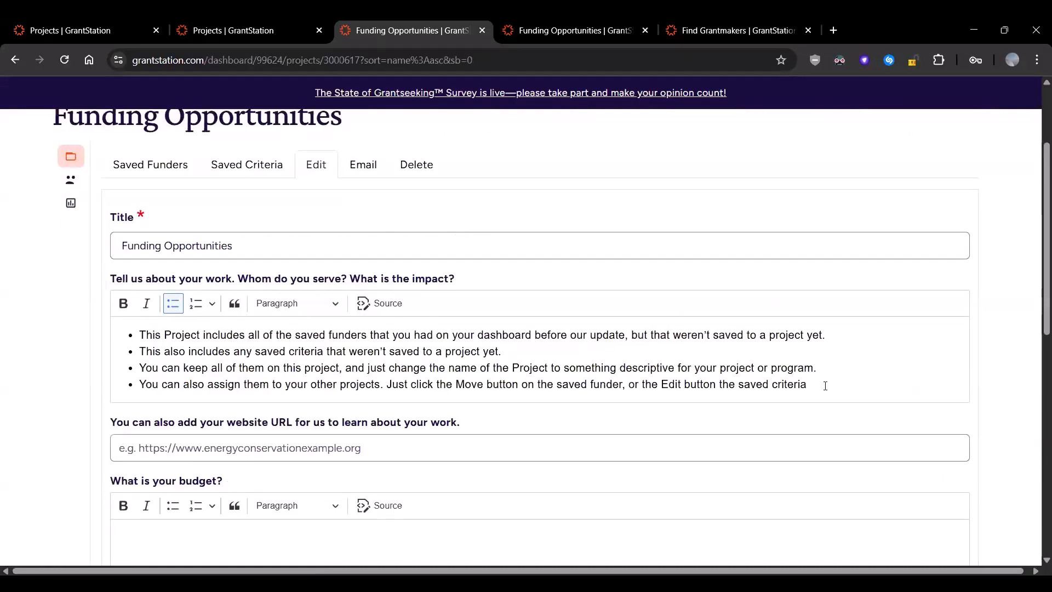
click(825, 385)
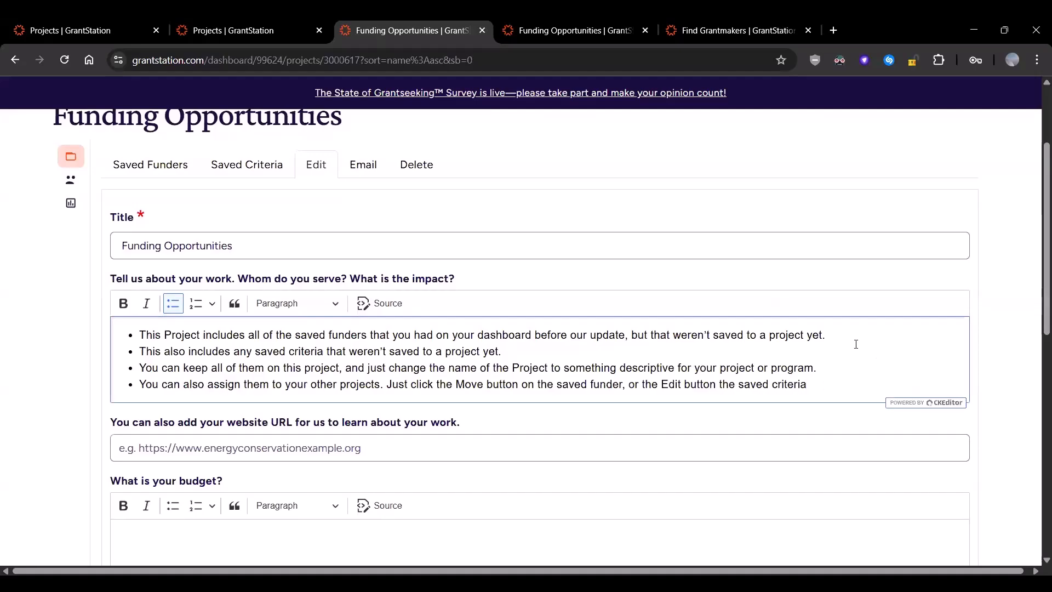
click(834, 335)
click(255, 171)
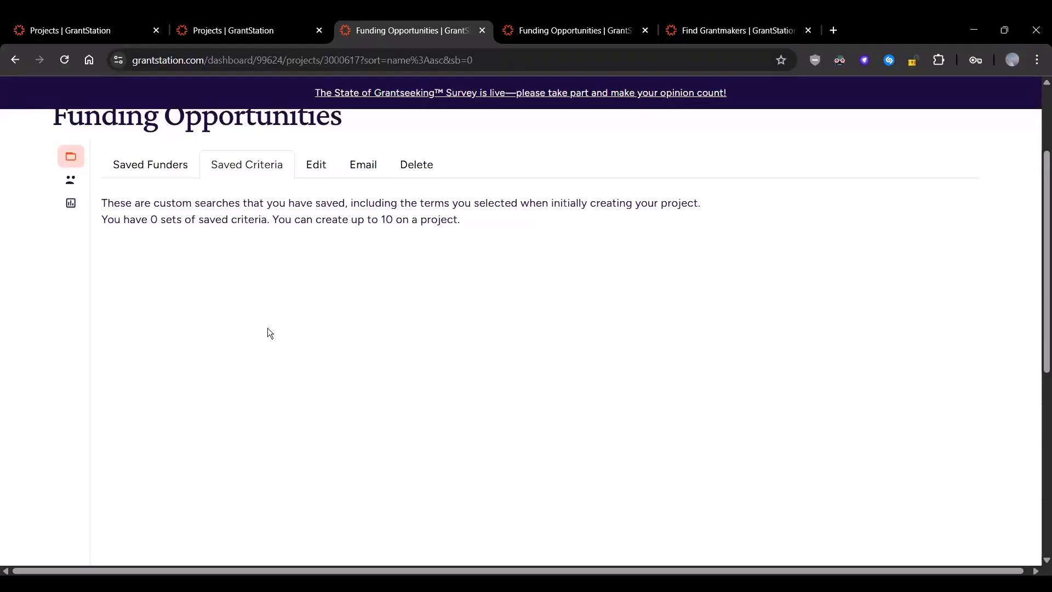
scroll(268, 329, up, 2)
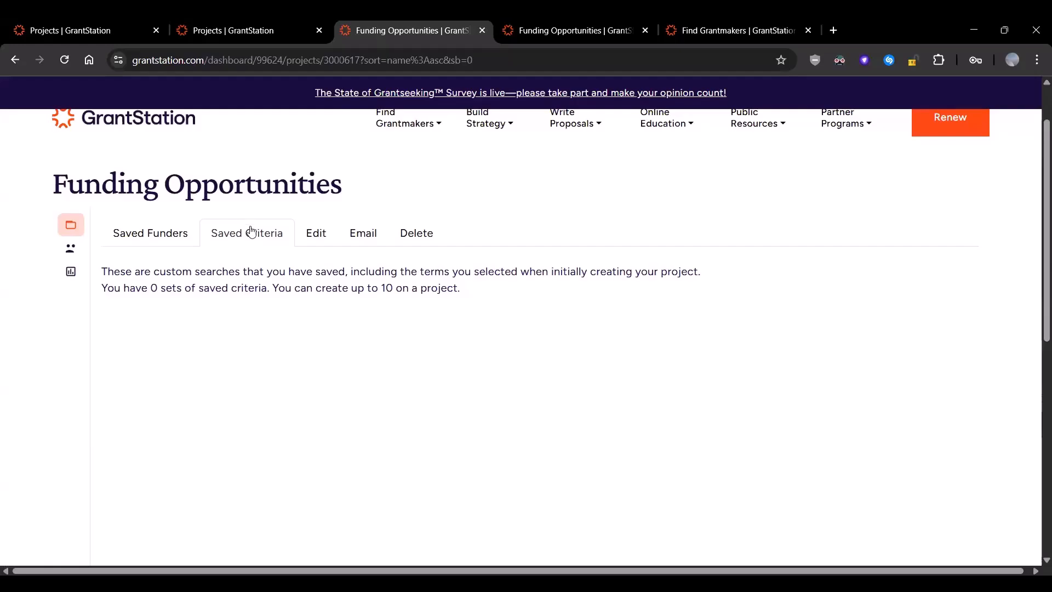
Move the saved funder Amcor Cares from this project to "Animal Welfare Project - 2026"
click(179, 238)
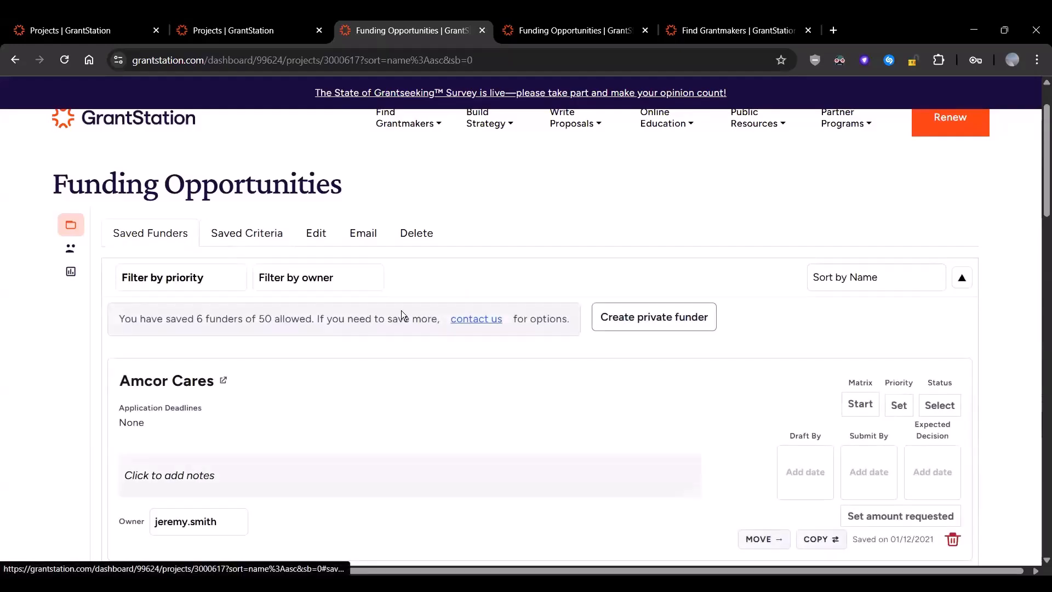
scroll(401, 310, down, 3)
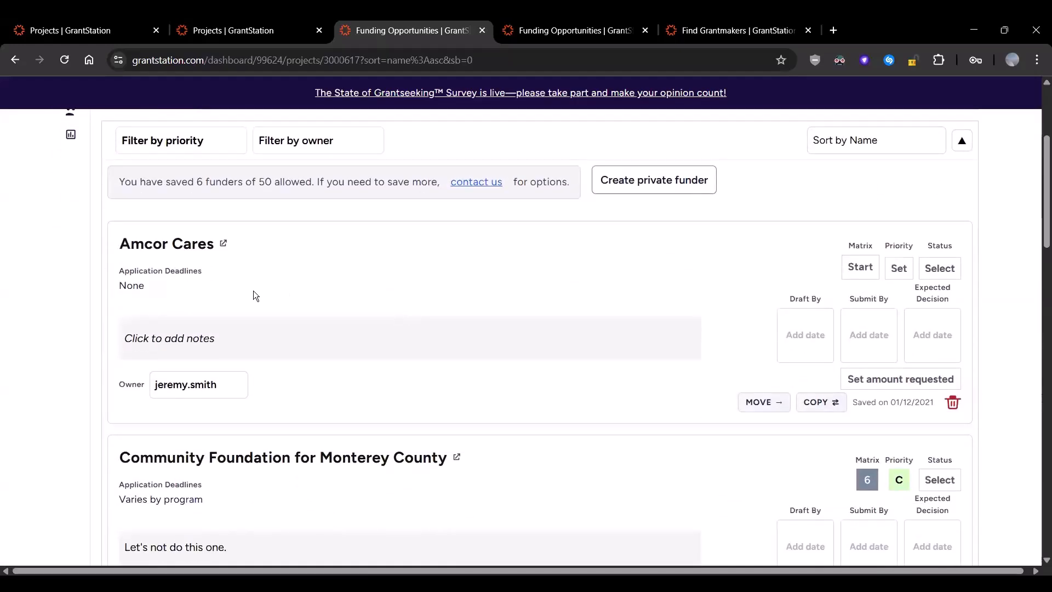
click(758, 402)
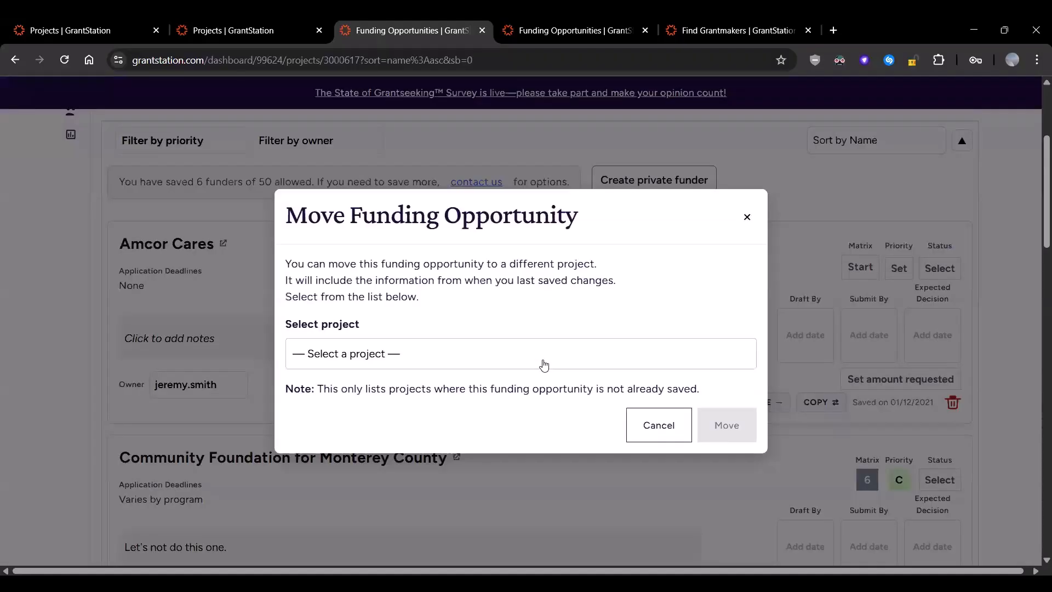
click(544, 364)
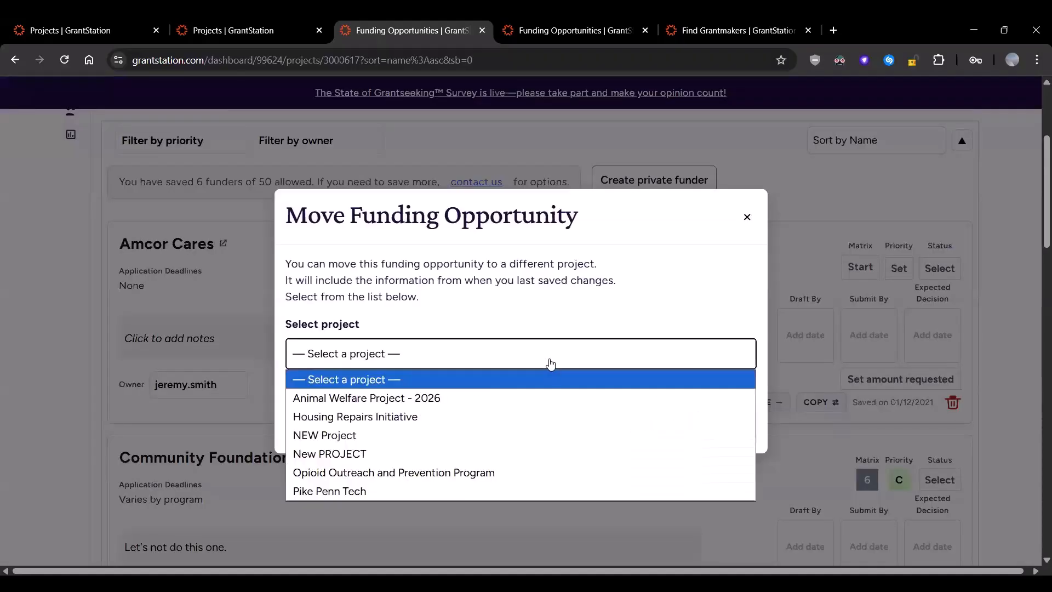
click(437, 399)
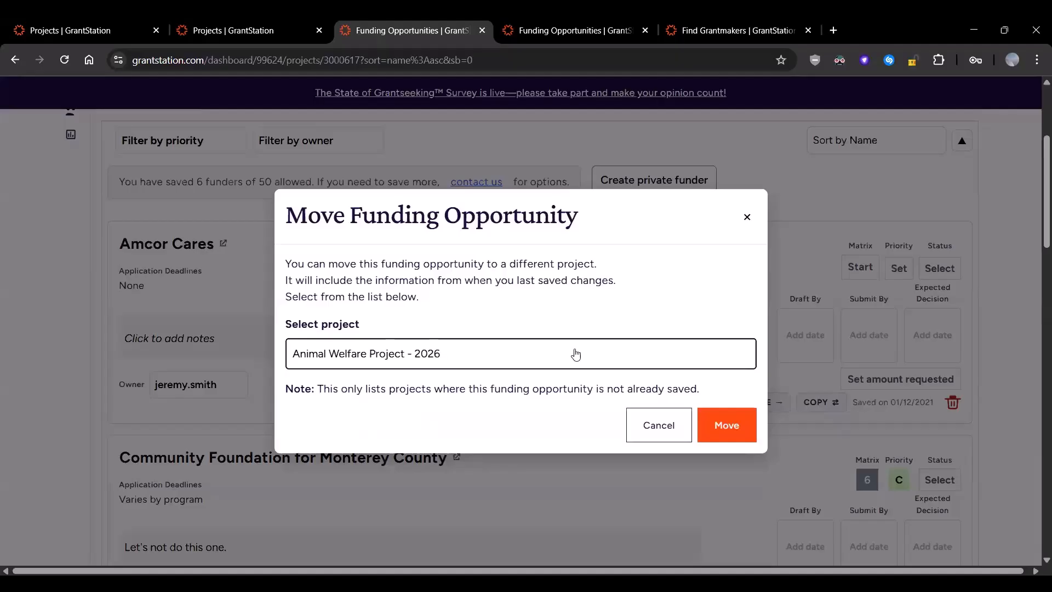
click(707, 425)
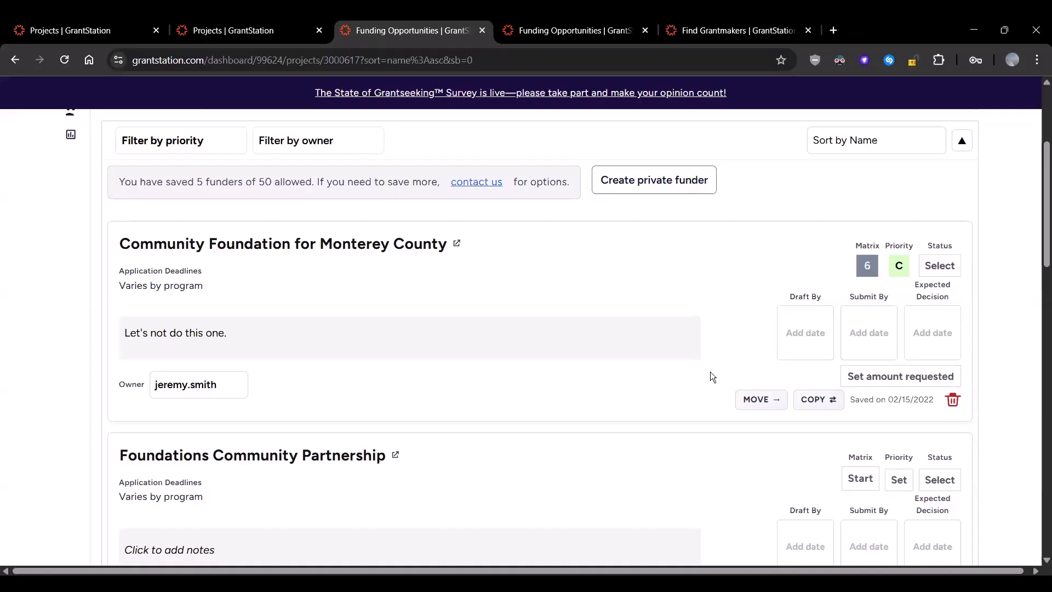
Close the open "Funding Opportunities" project pages and open "Animal Welfare Project - 2026" from the projects list
scroll(707, 372, up, 4)
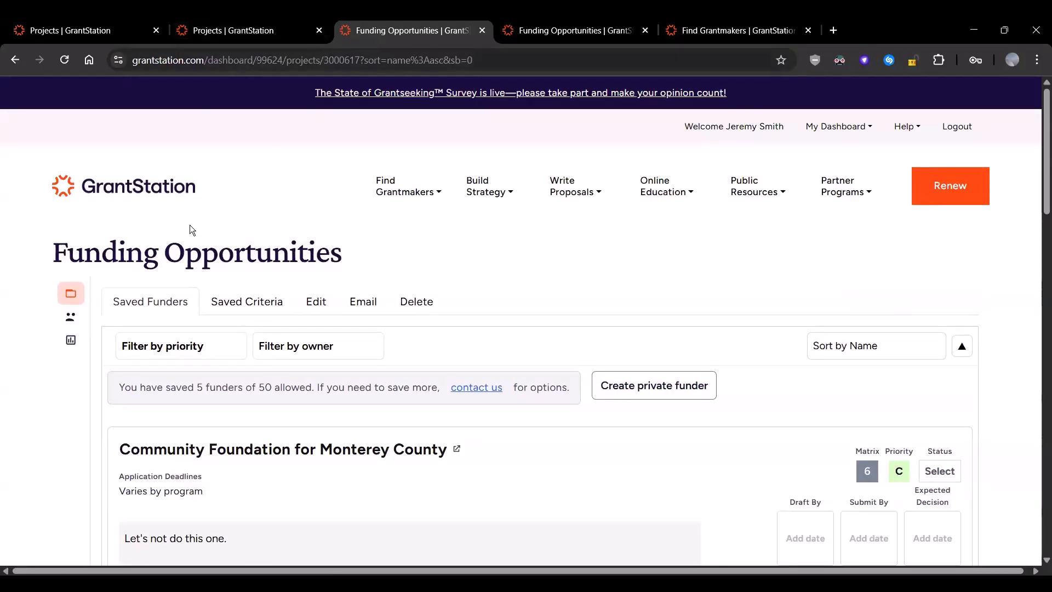
click(482, 30)
click(482, 31)
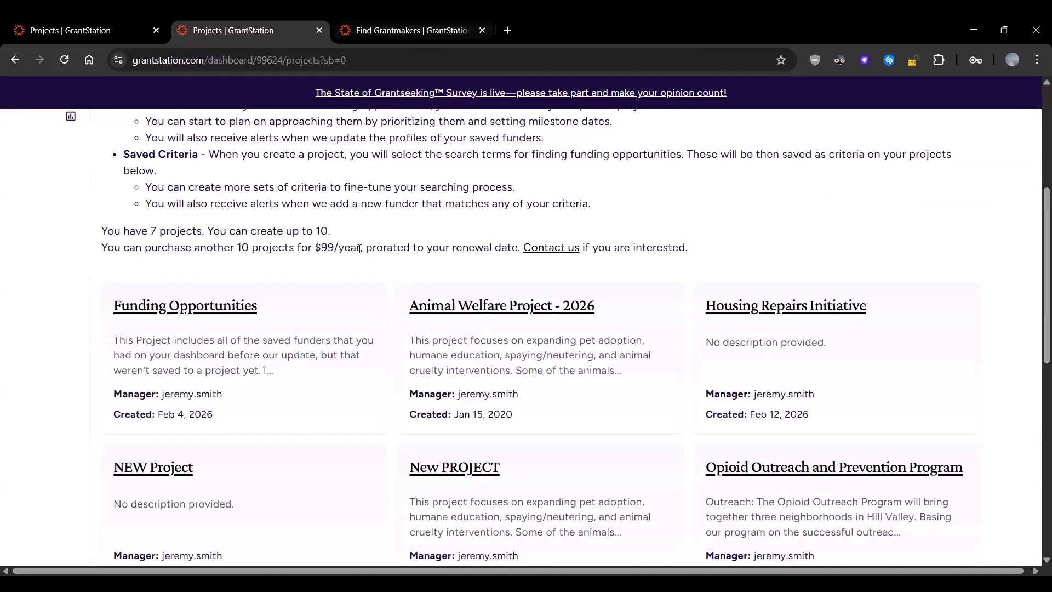
scroll(359, 248, down, 1)
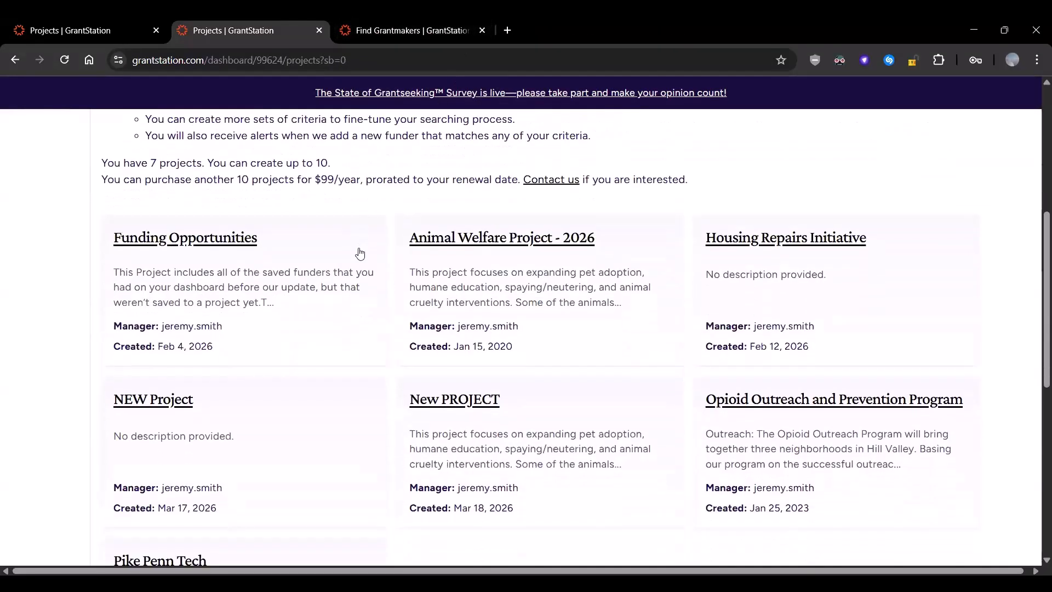
click(535, 240)
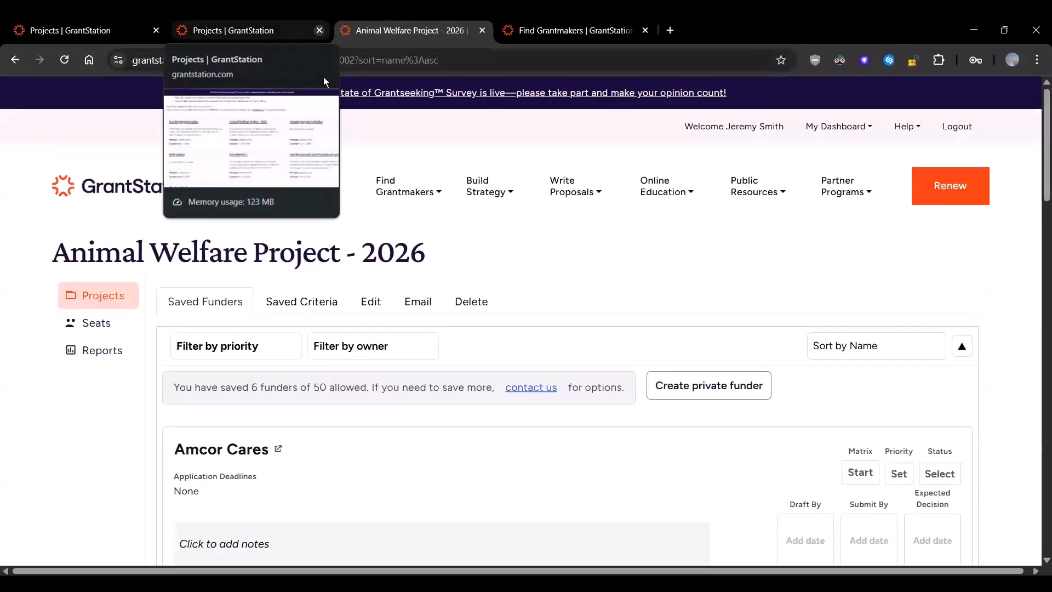
Run the search saved as "*Animal Welfare Project – 2026: Main Criteria" in the project's criteria and check the number of matches
click(321, 305)
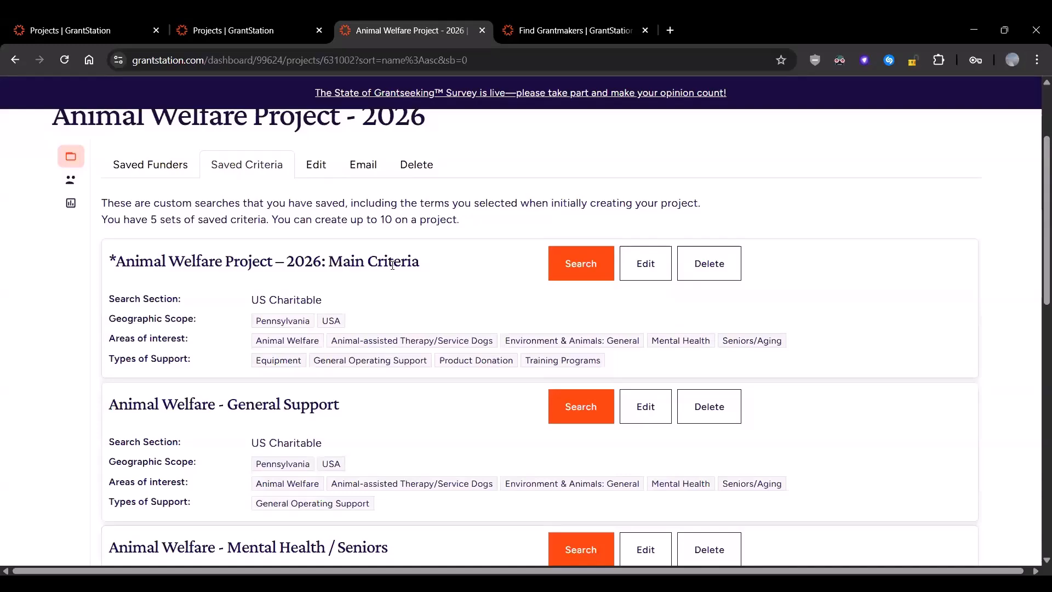
click(579, 269)
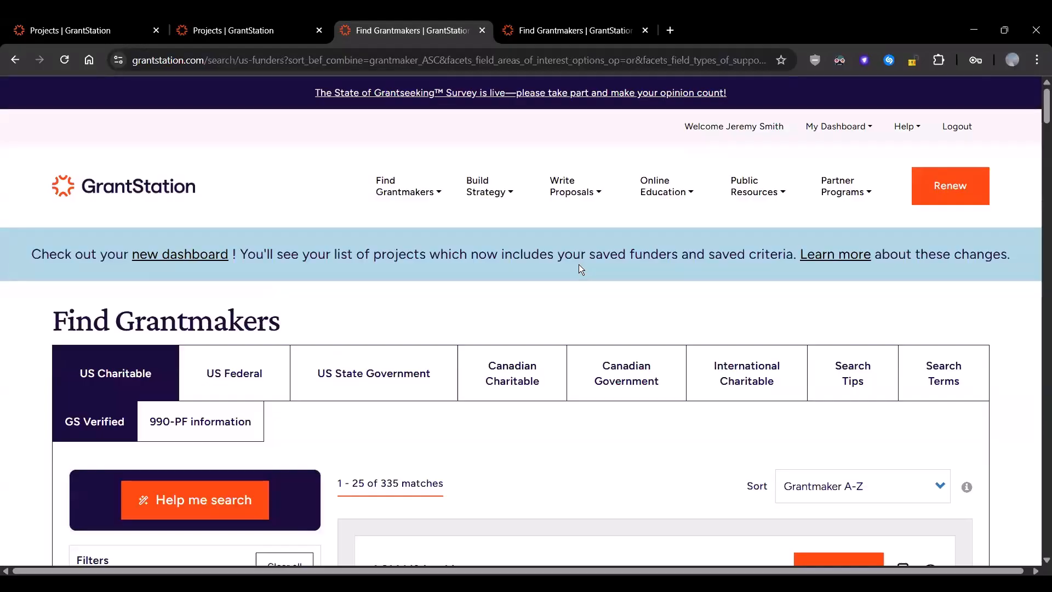
scroll(494, 247, down, 4)
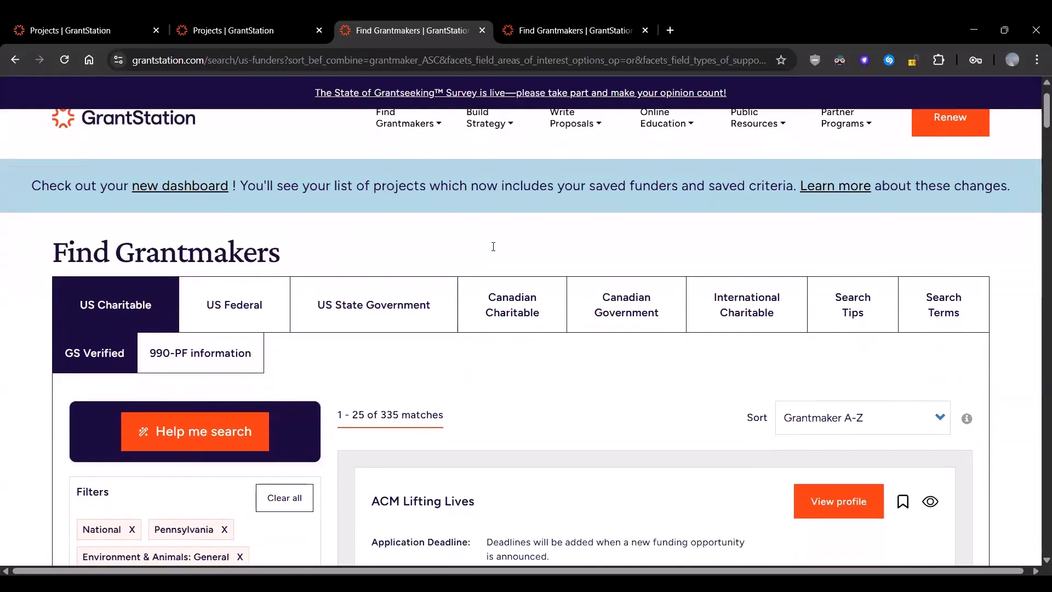
scroll(508, 247, down, 1)
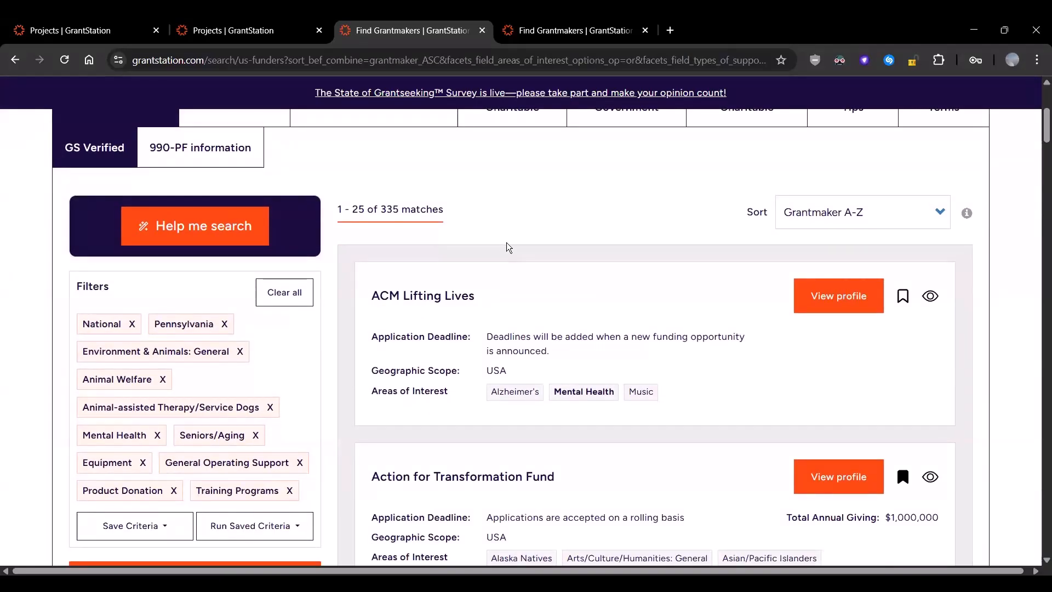
scroll(514, 187, down, 1)
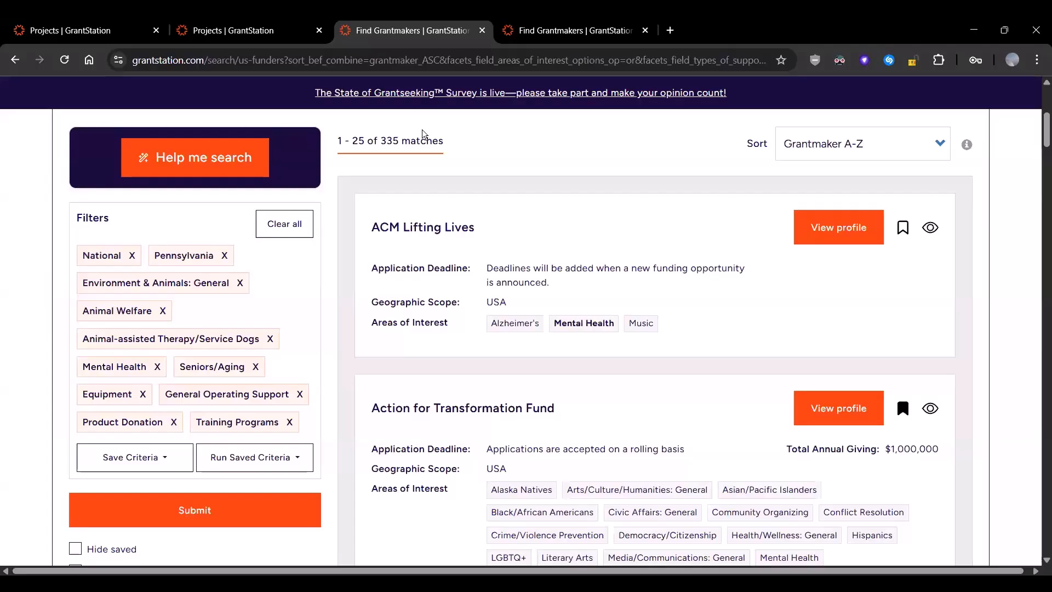
drag(383, 142, 443, 142)
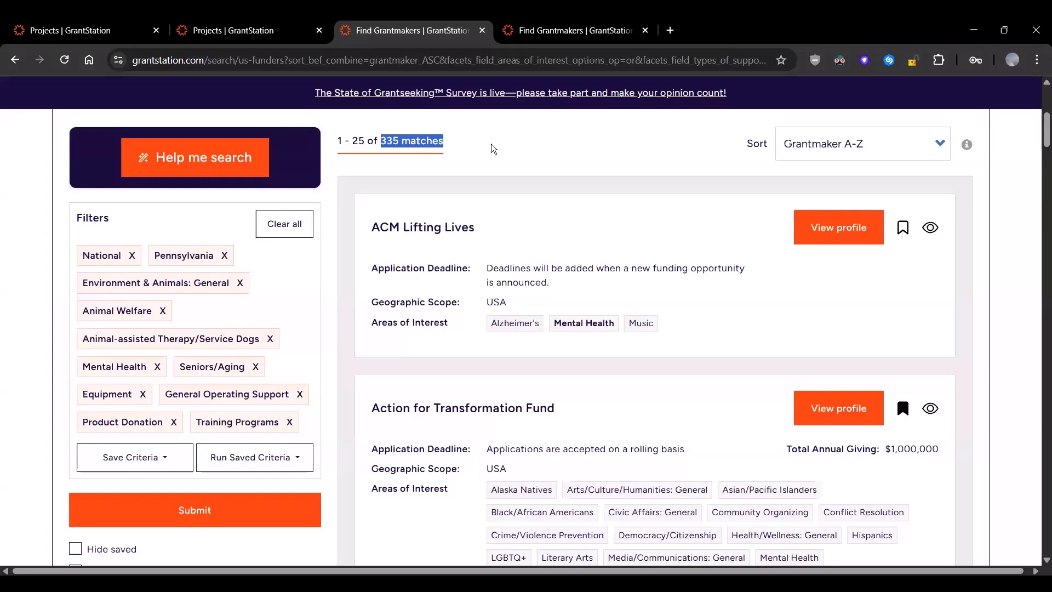
click(493, 148)
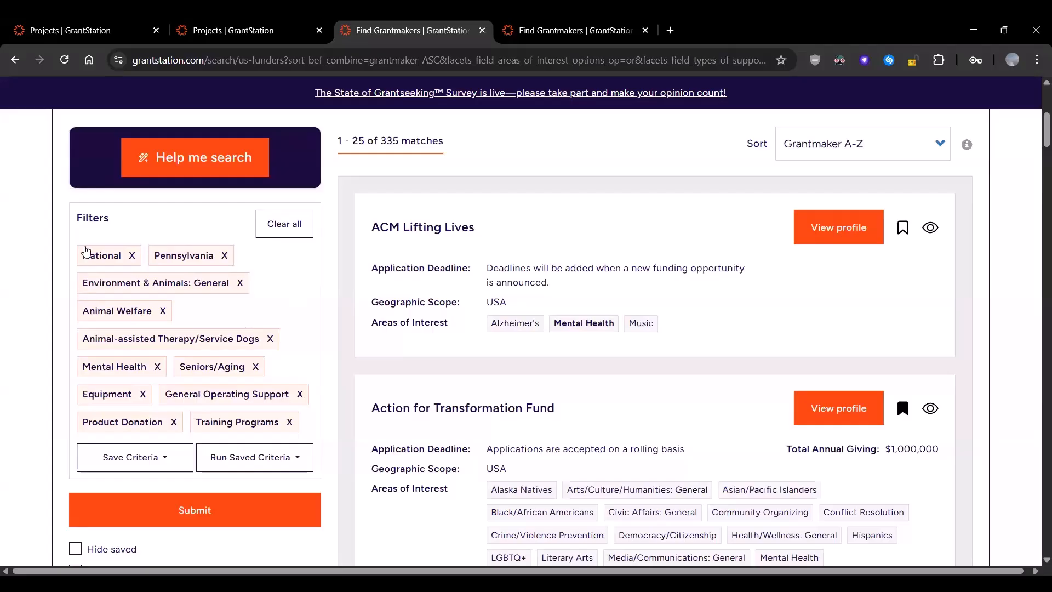
Remove the National filter from the grantmaker search and check the number of matches
drag(114, 221, 77, 221)
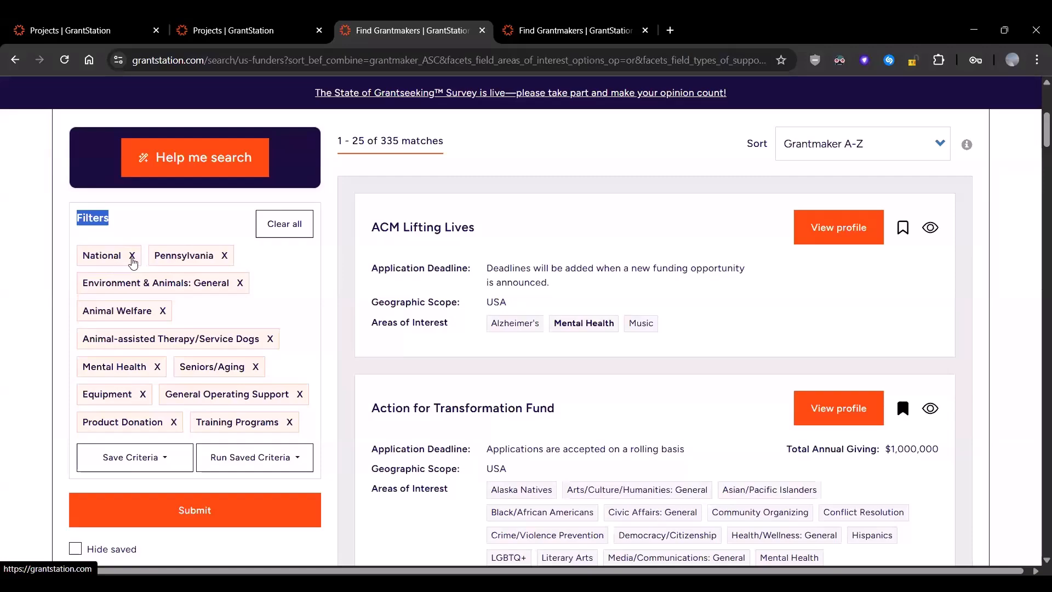
click(132, 258)
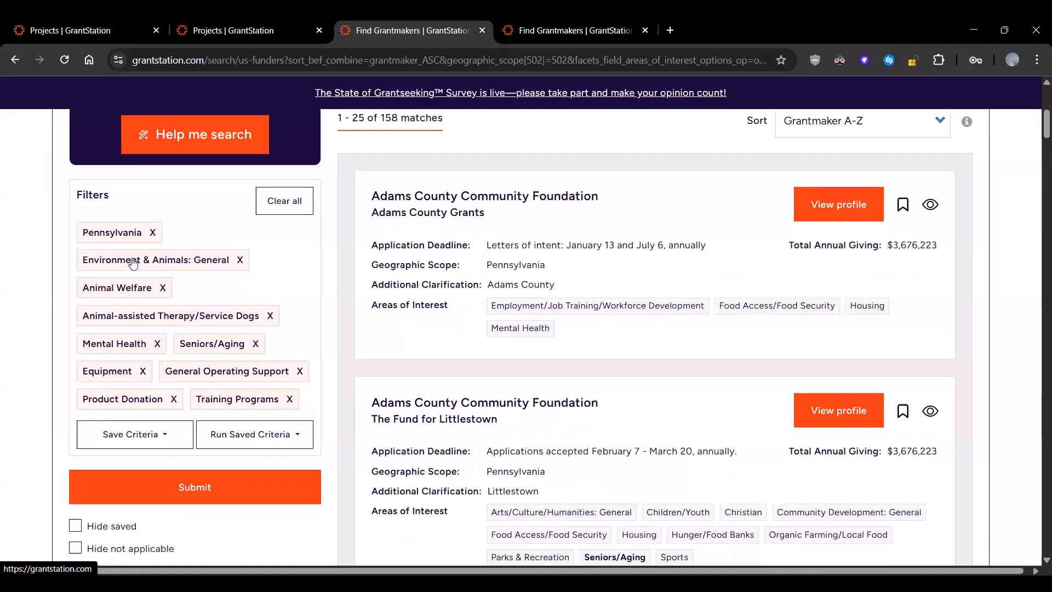
double_click(391, 118)
Set Areas of Interest to Match All, rerun the grantmaker search and check the number of results
scroll(78, 256, down, 6)
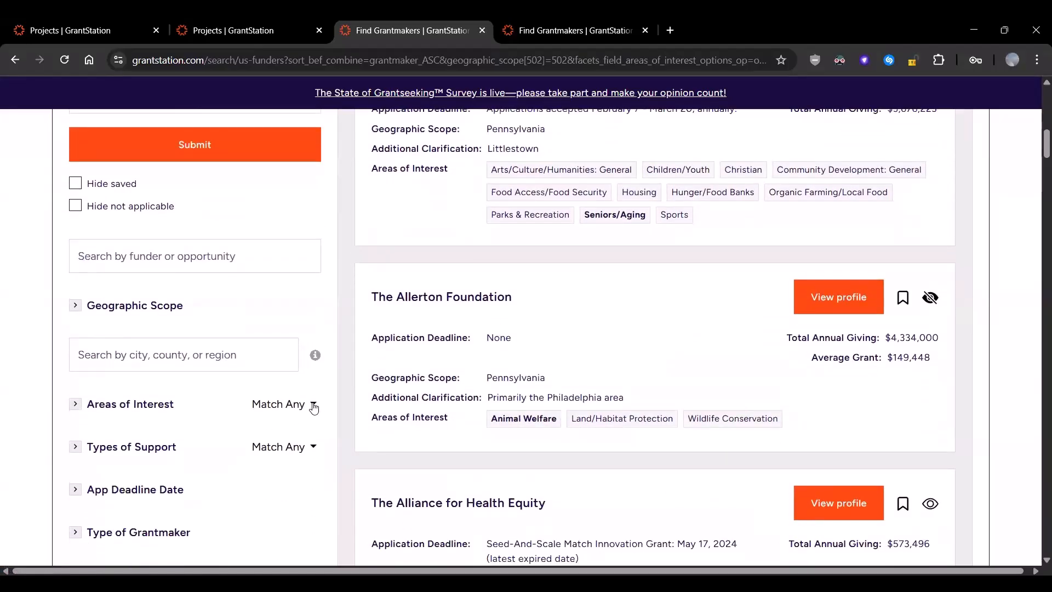
click(314, 406)
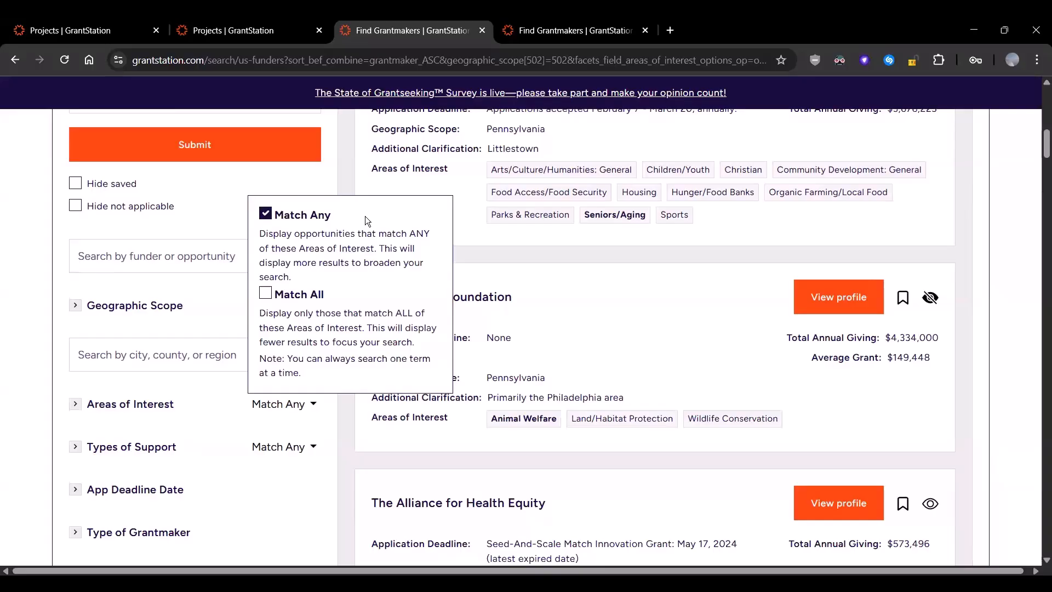
scroll(365, 216, up, 1)
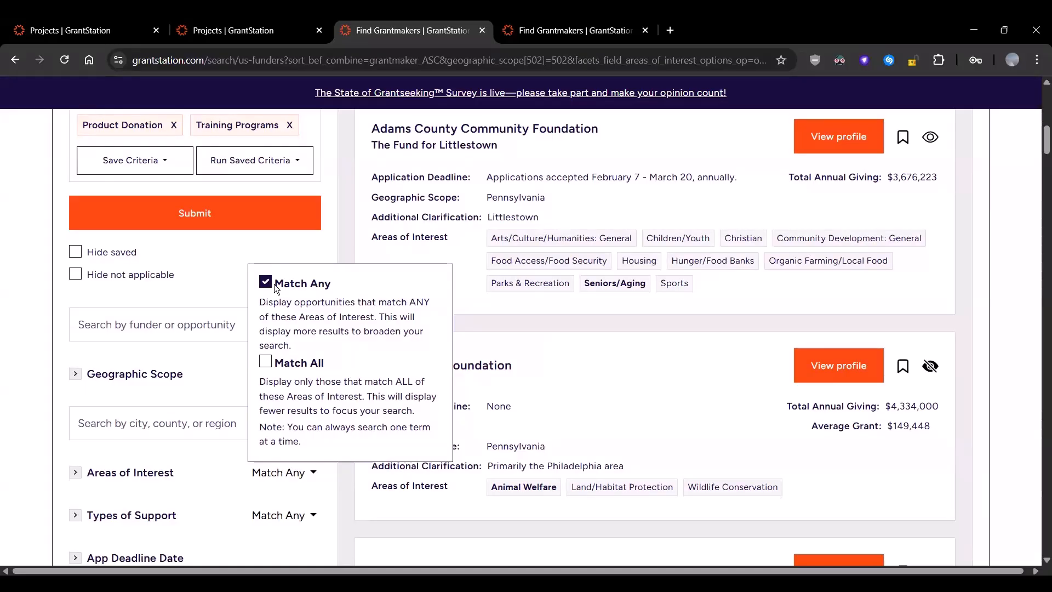
click(267, 361)
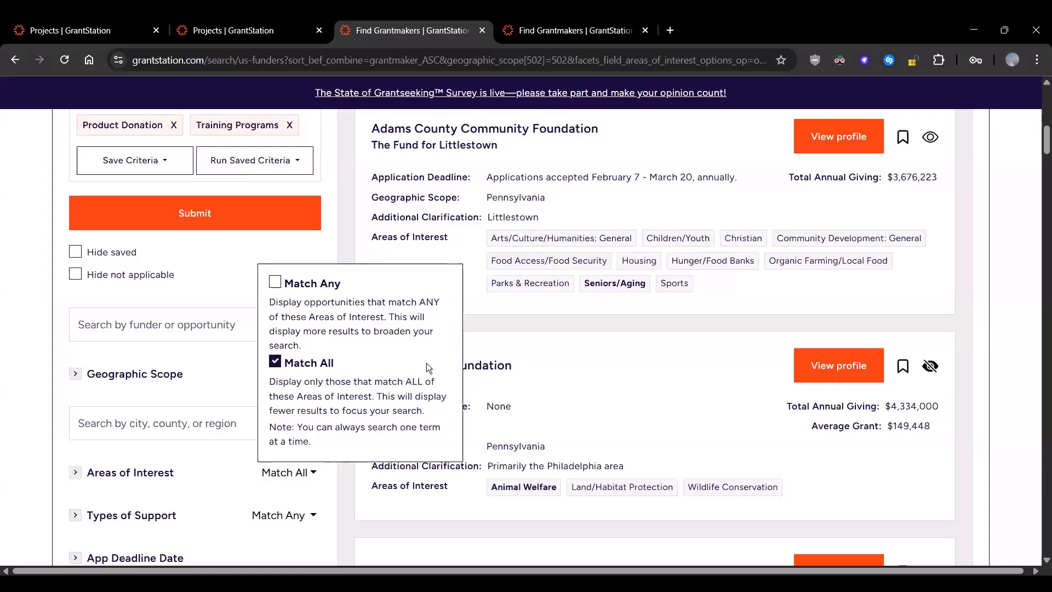
scroll(426, 363, up, 4)
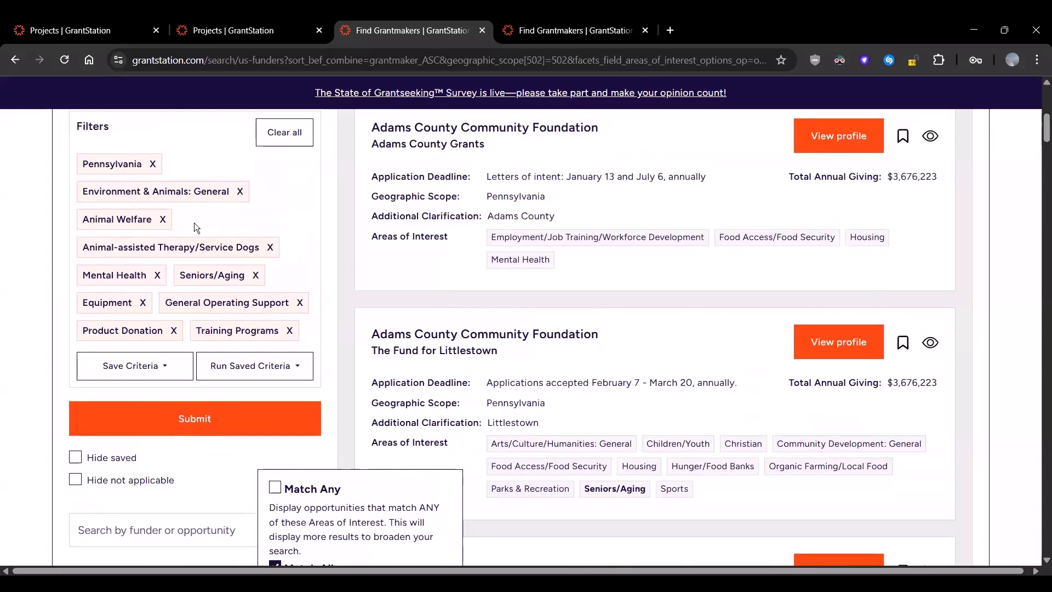
scroll(217, 299, down, 2)
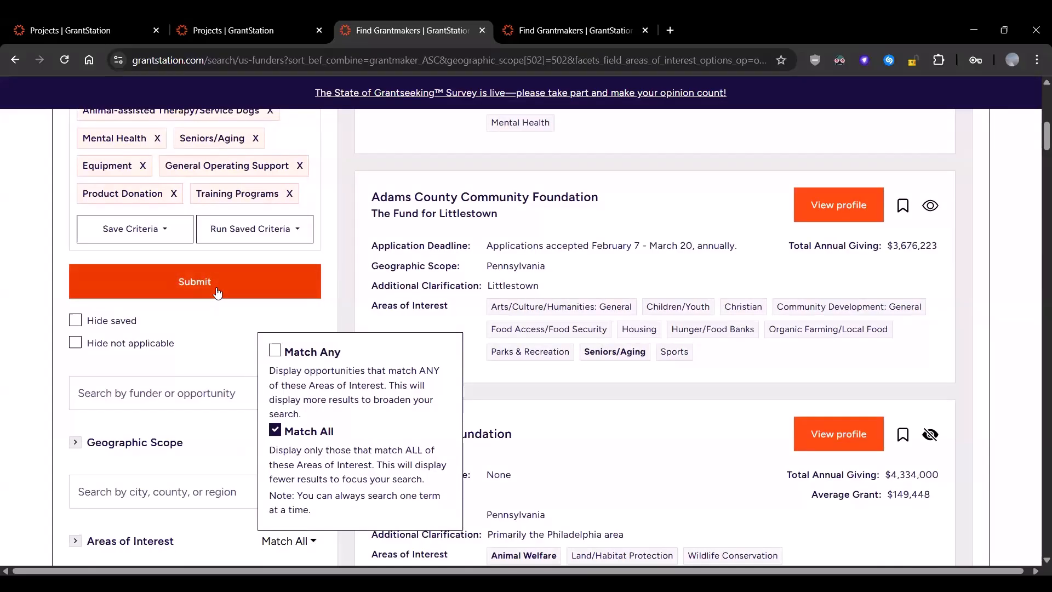
click(217, 292)
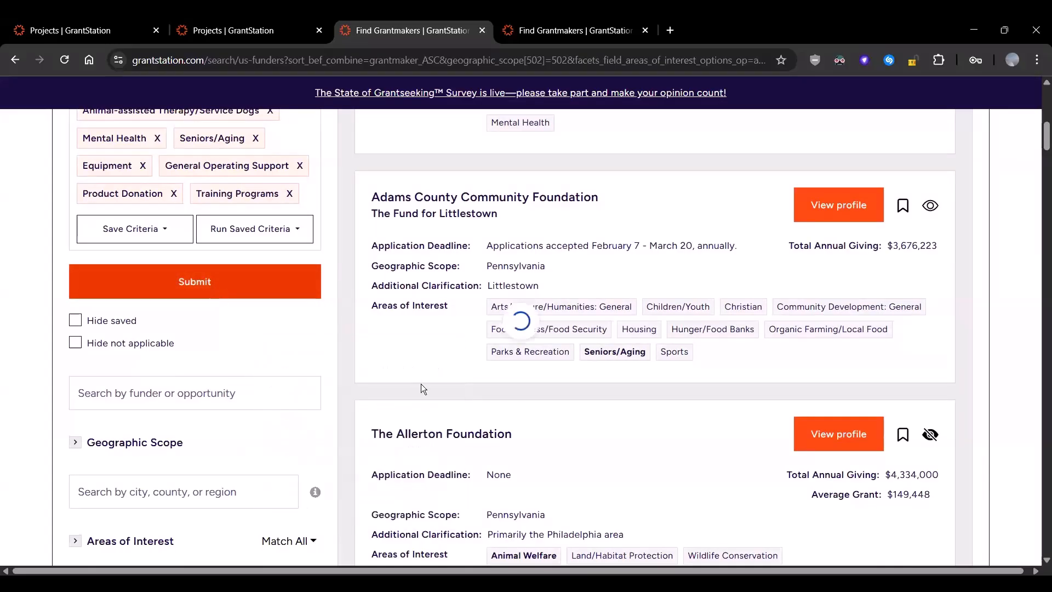
scroll(419, 385, up, 2)
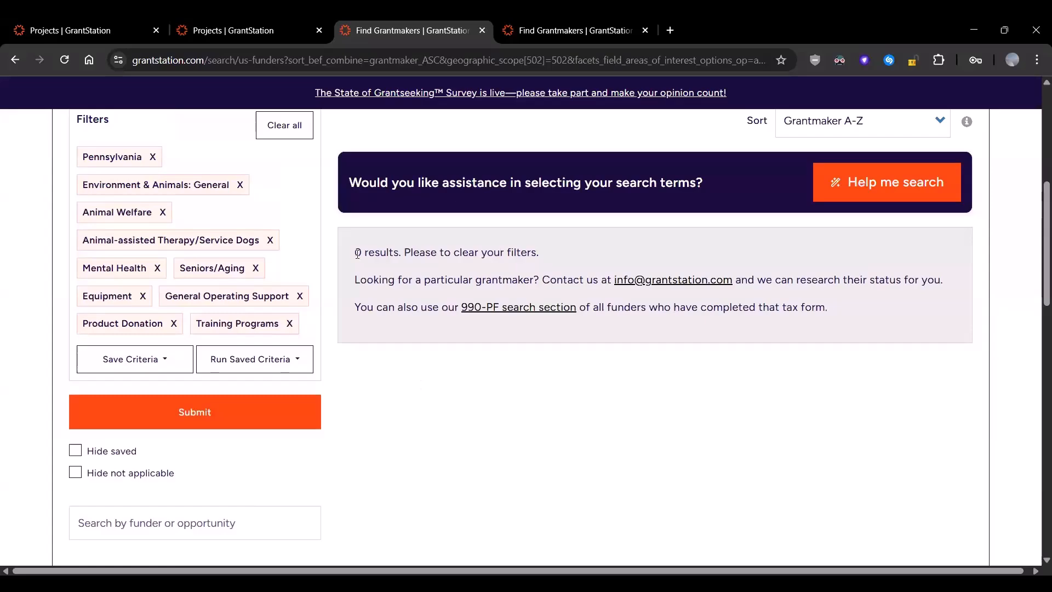
drag(355, 253, 398, 256)
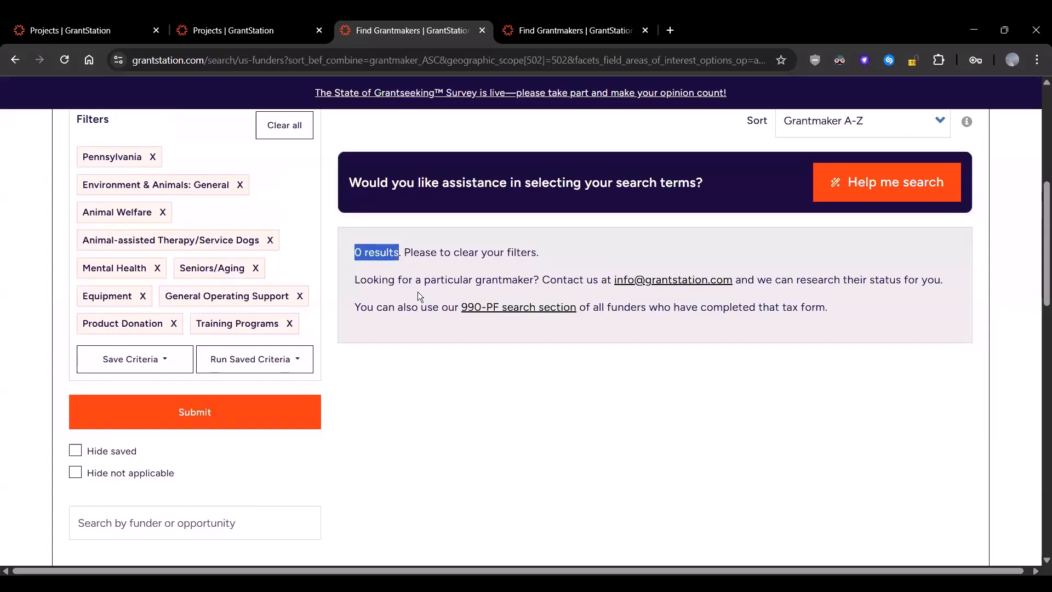
Set Areas of Interest back to Match Any and rerun the grantmaker search
scroll(349, 331, up, 1)
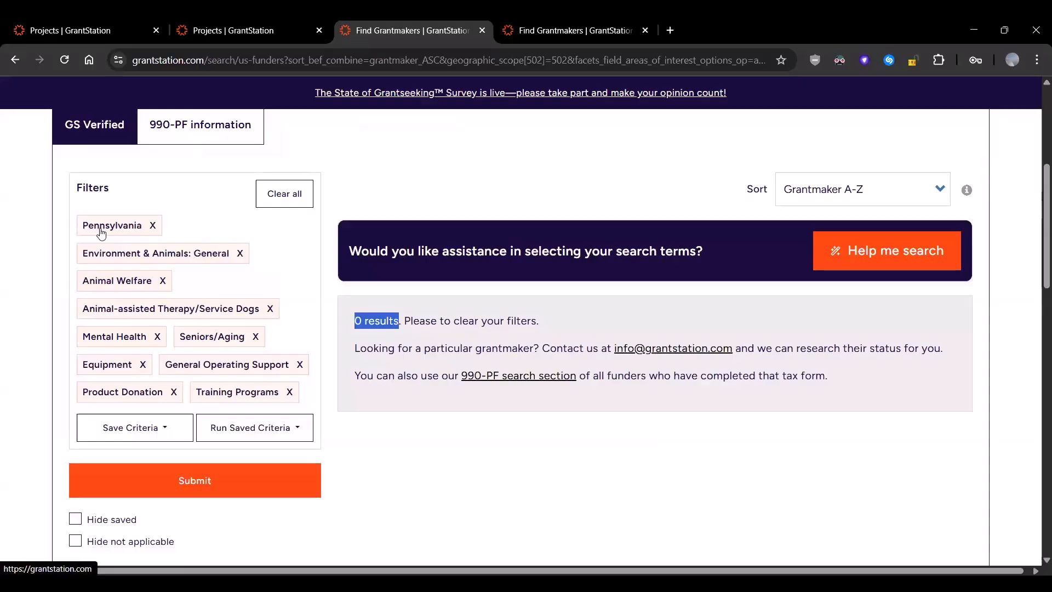
scroll(306, 307, down, 1)
scroll(303, 302, down, 5)
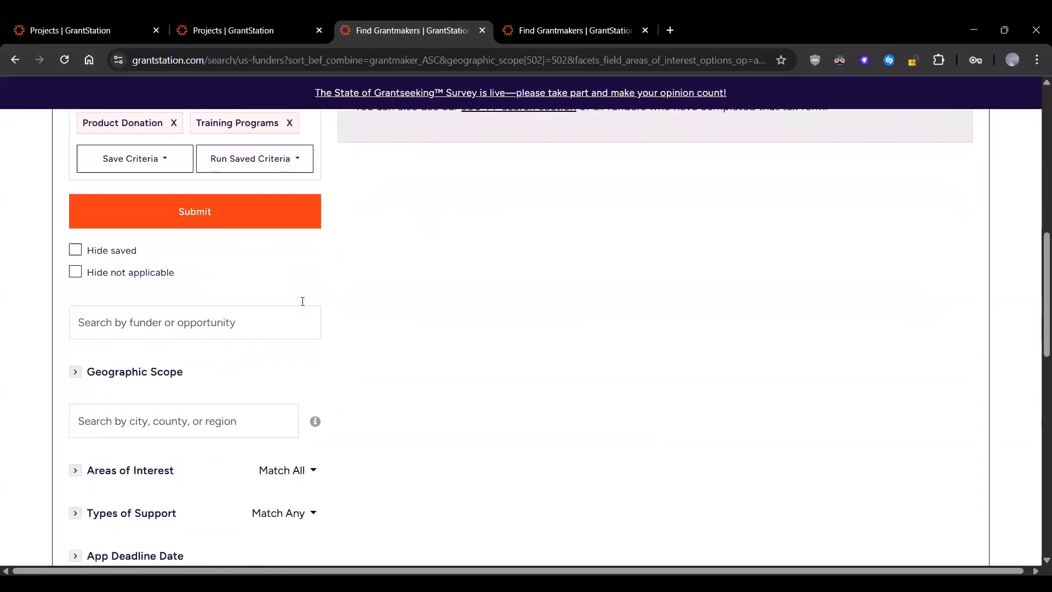
click(310, 467)
click(272, 277)
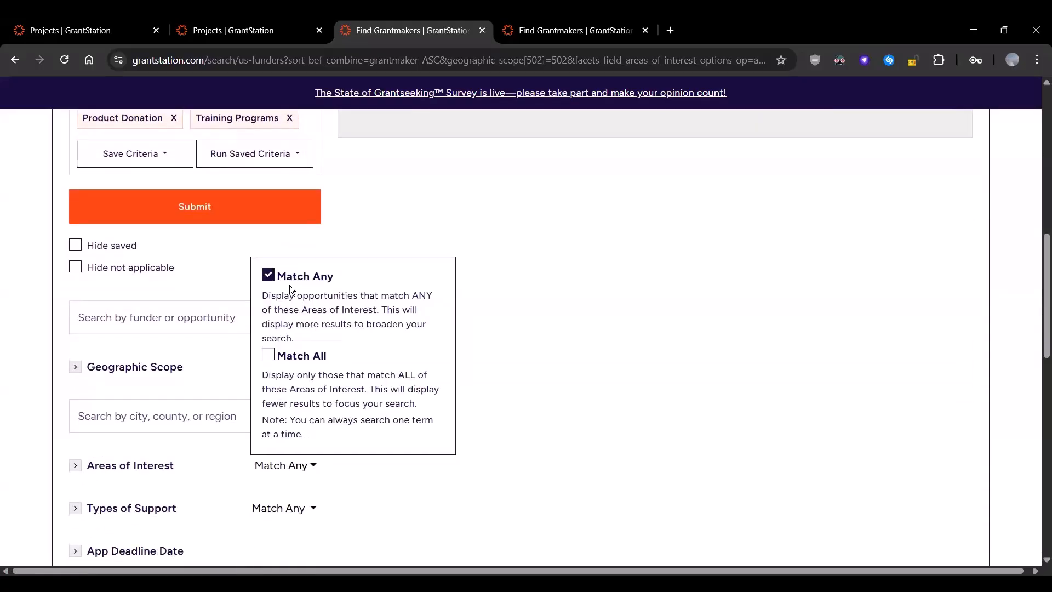
click(259, 213)
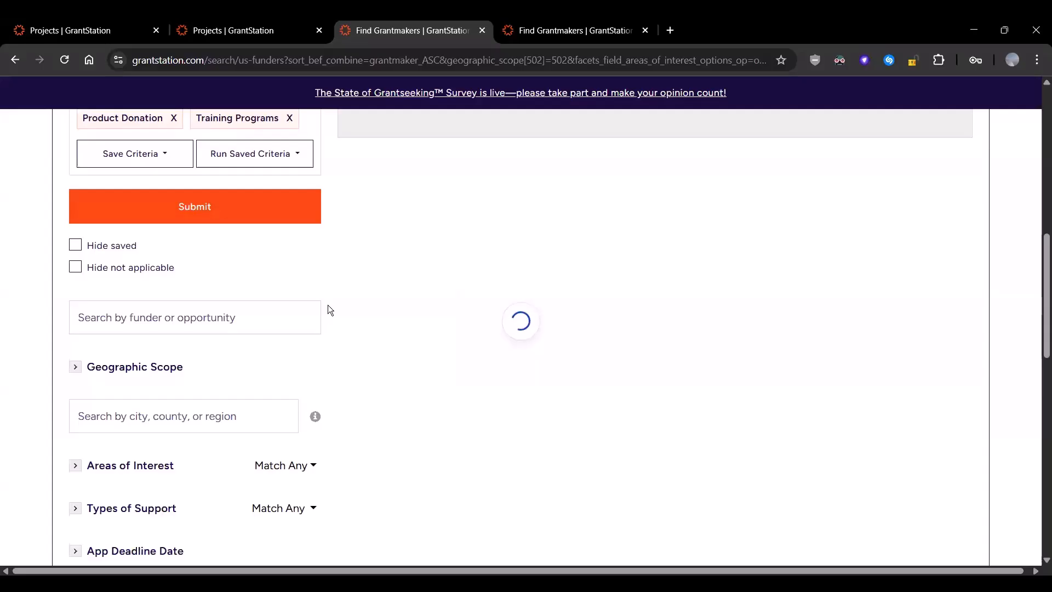
scroll(328, 304, up, 2)
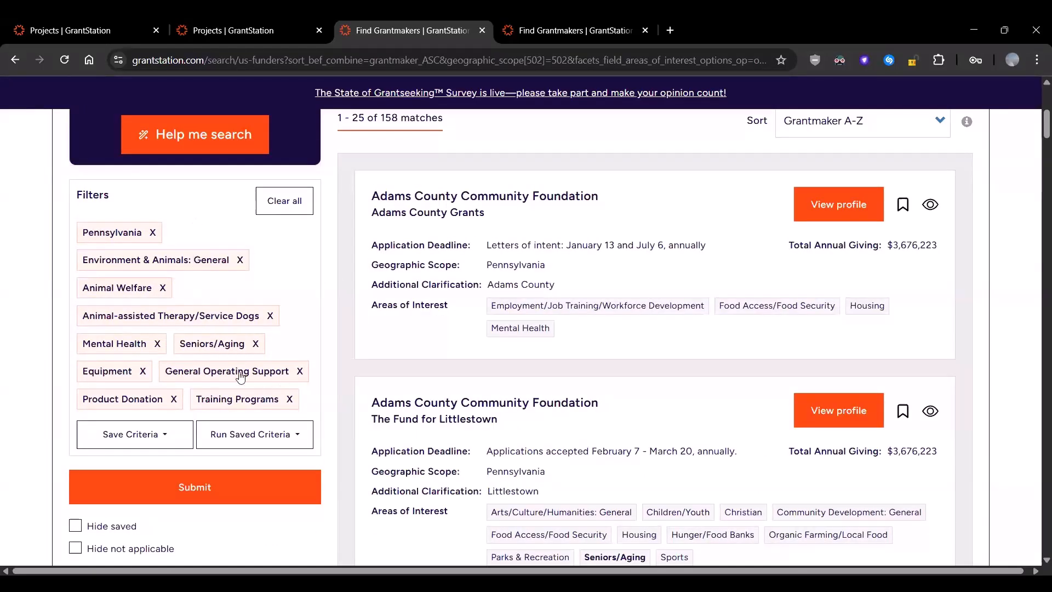
Remove the Mental Health, Equipment, Product Donation and Training Programs filters and check the number of matches
click(157, 343)
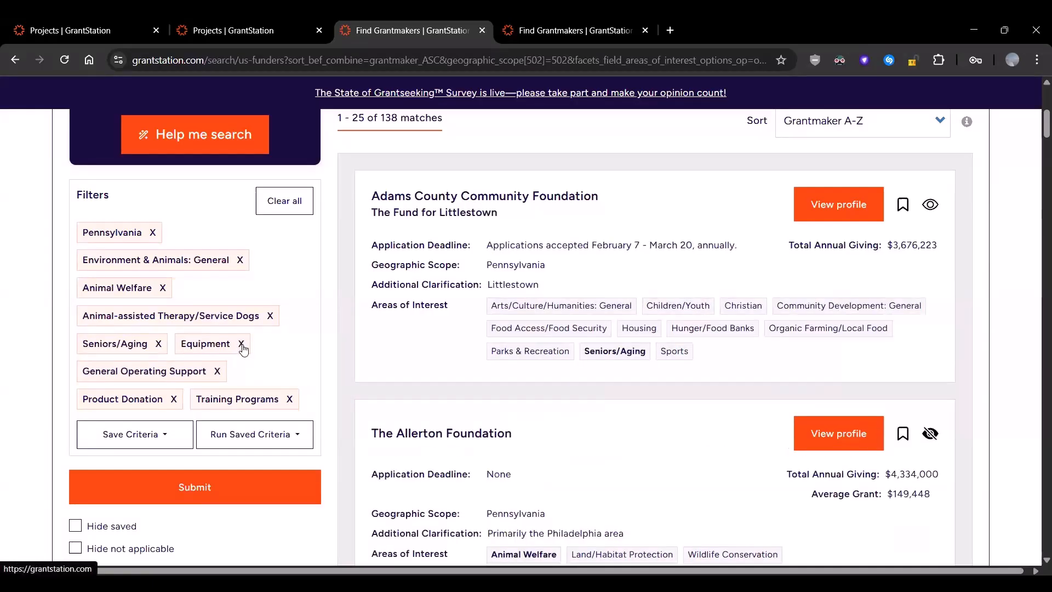
click(241, 344)
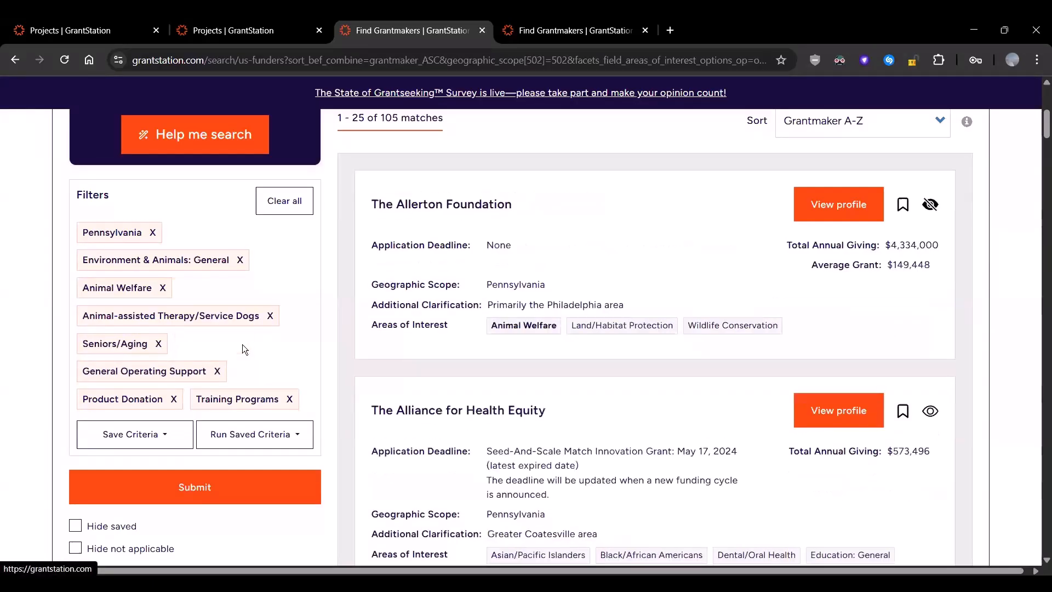
click(173, 400)
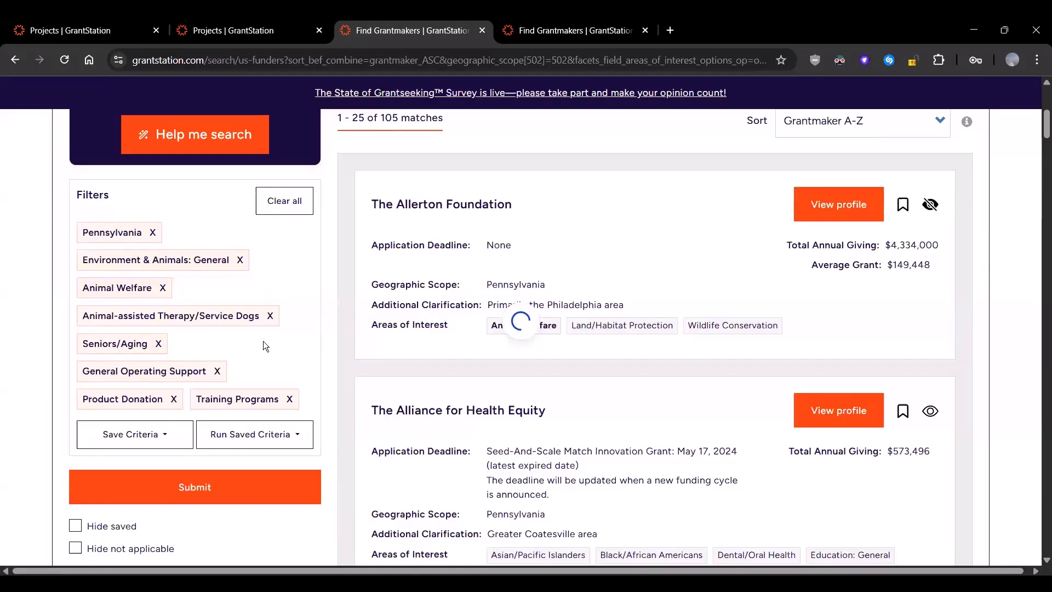
click(176, 399)
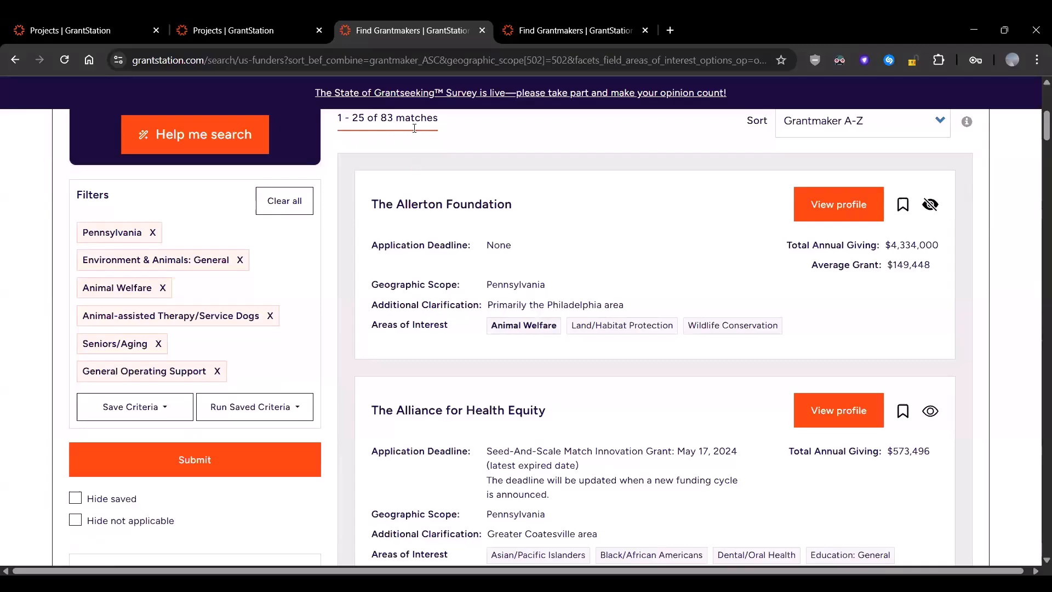
drag(381, 120, 448, 124)
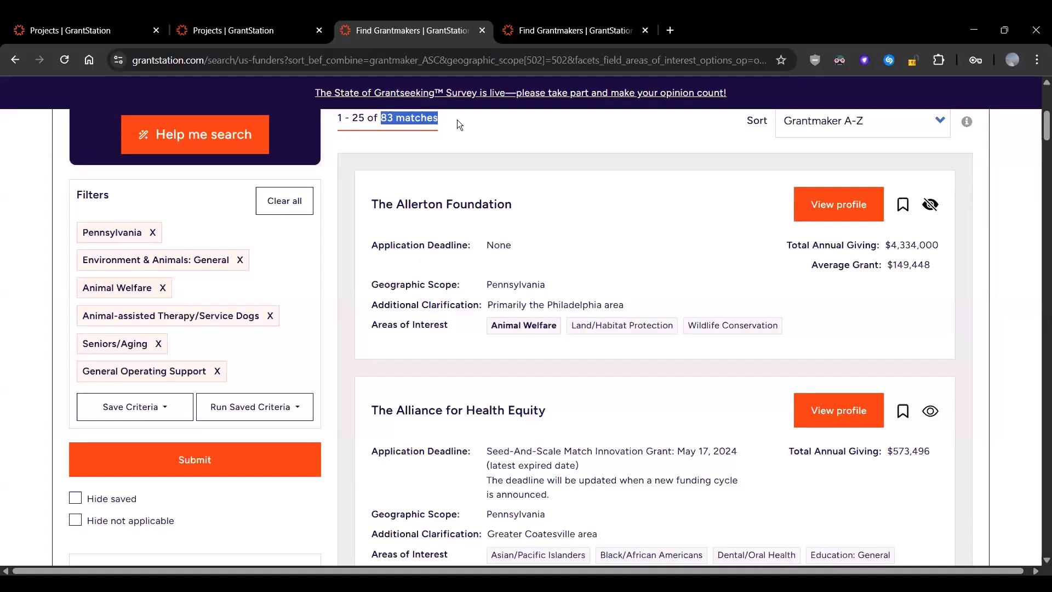
Add the keyword "spay" to the remaining filters and run the grantmaker search
scroll(281, 237, down, 5)
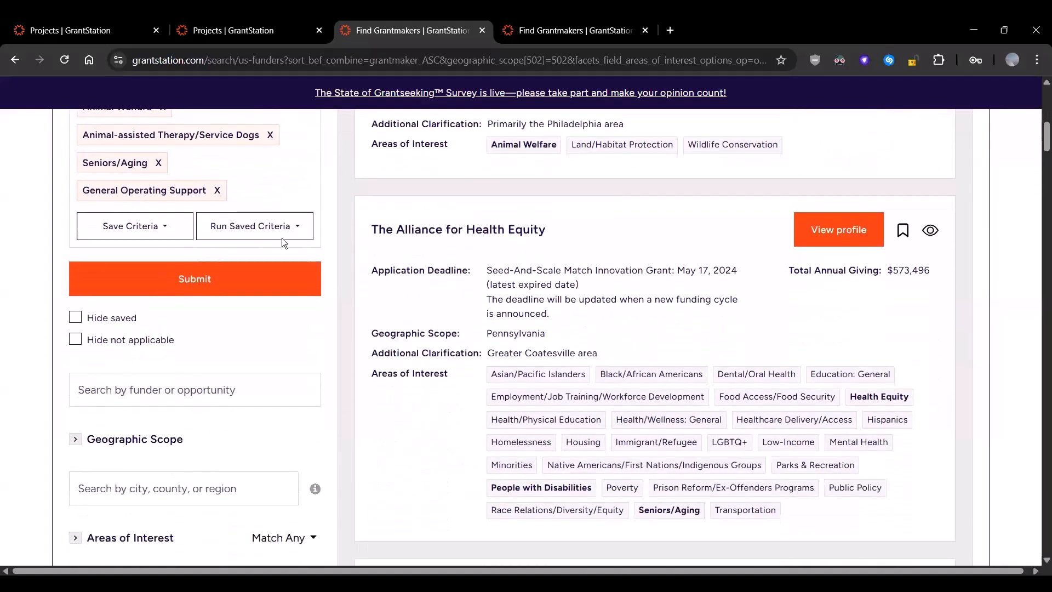
scroll(282, 238, down, 1)
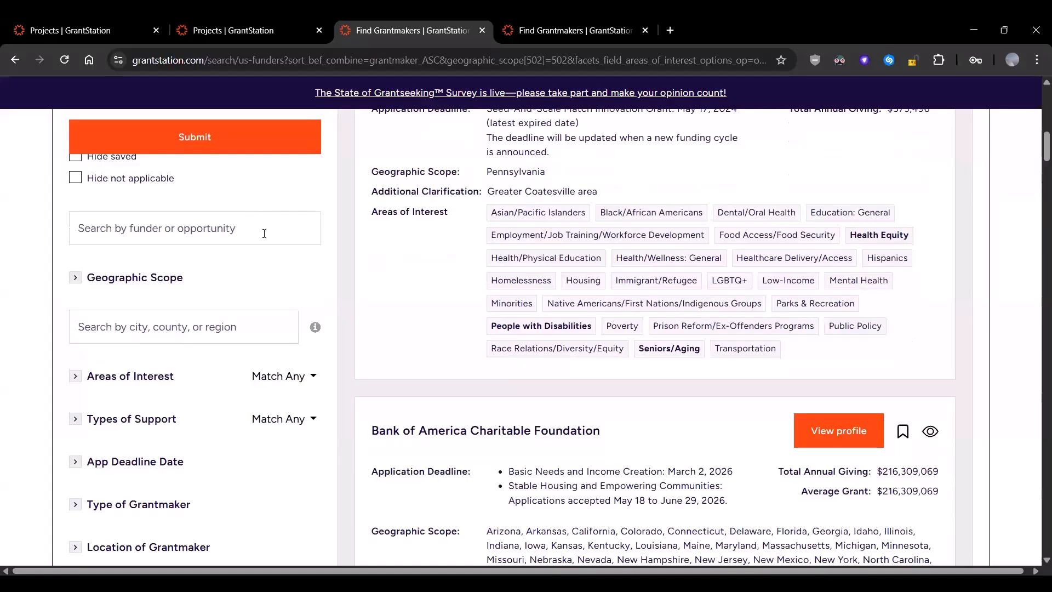
scroll(264, 233, down, 5)
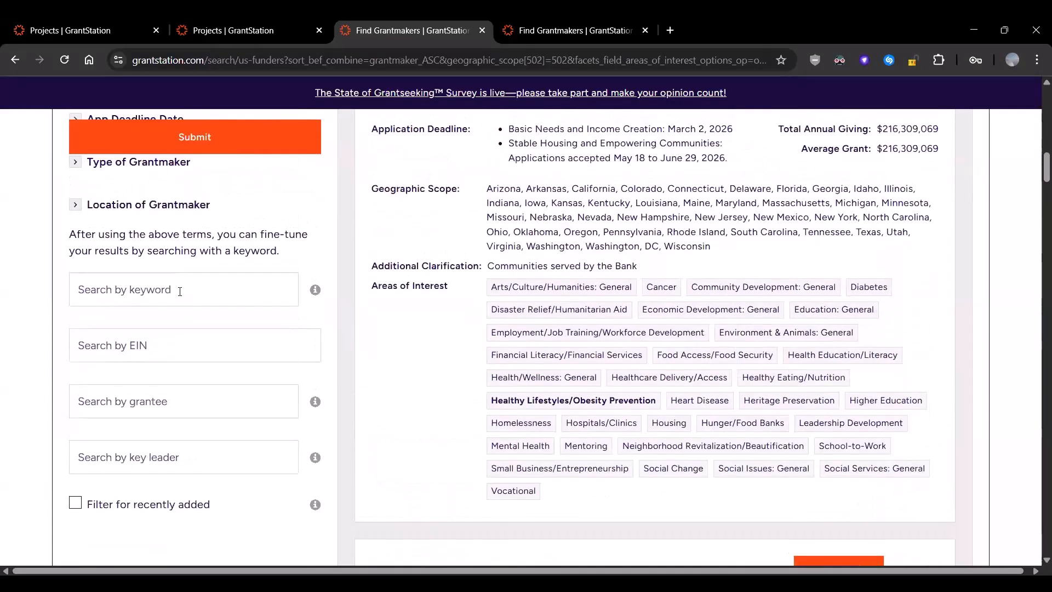
click(180, 289)
click(175, 348)
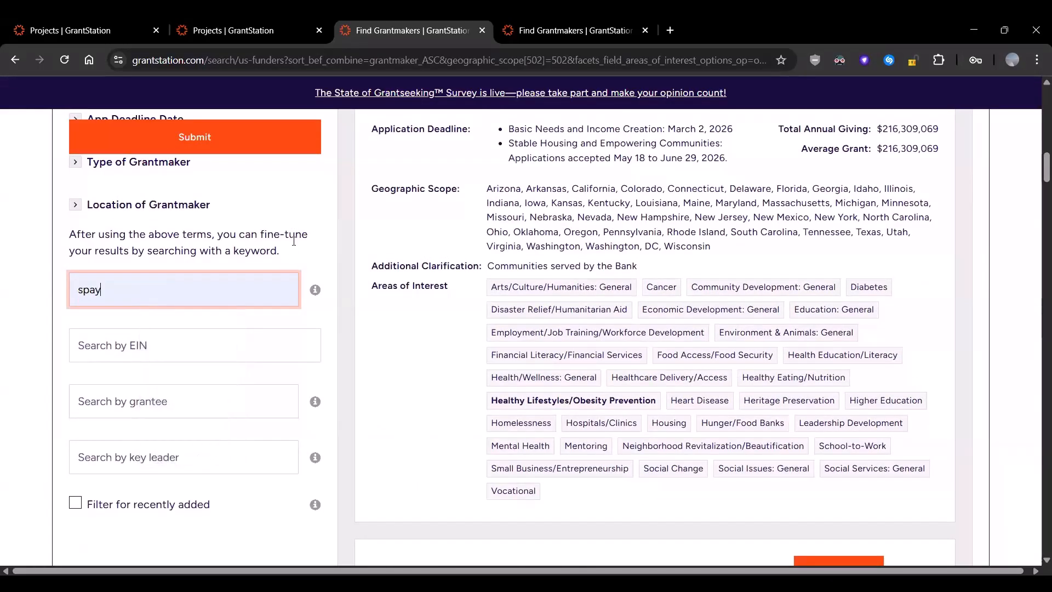
click(295, 149)
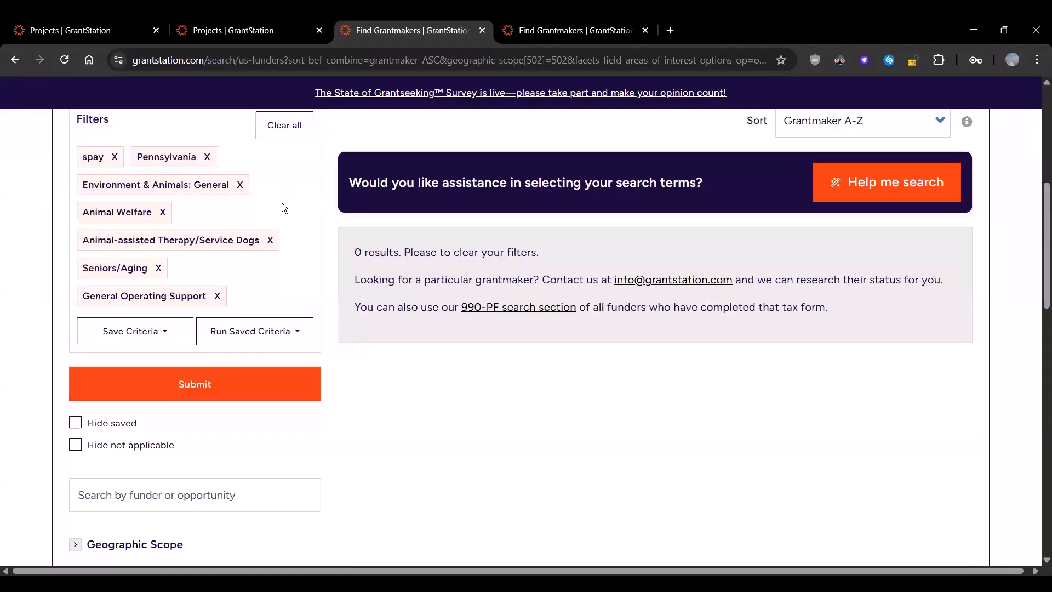
Clear all grantmaker search filters and look over the list of saved criteria without running any
click(274, 127)
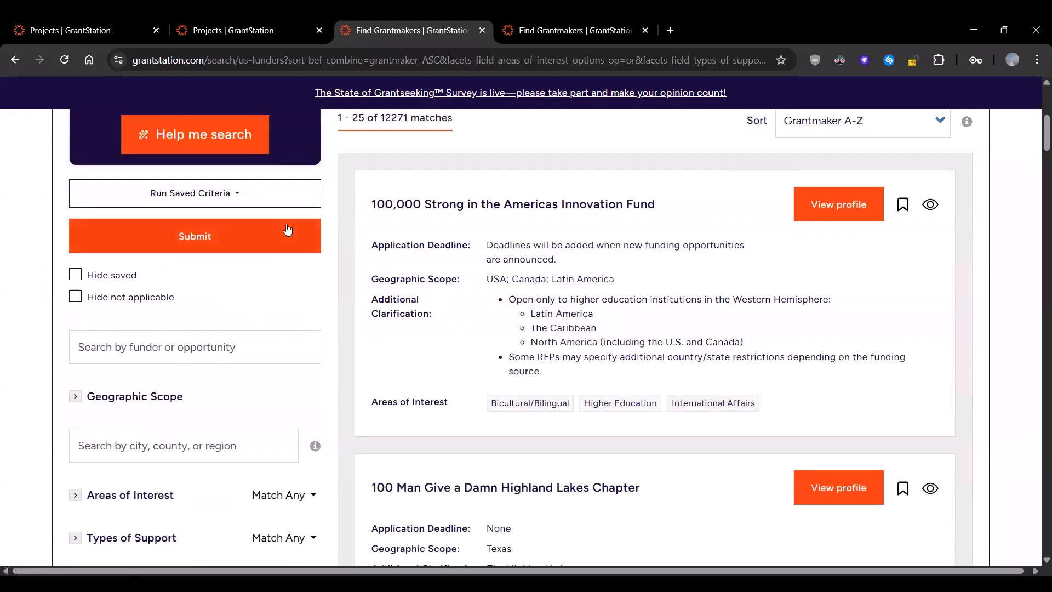
click(236, 198)
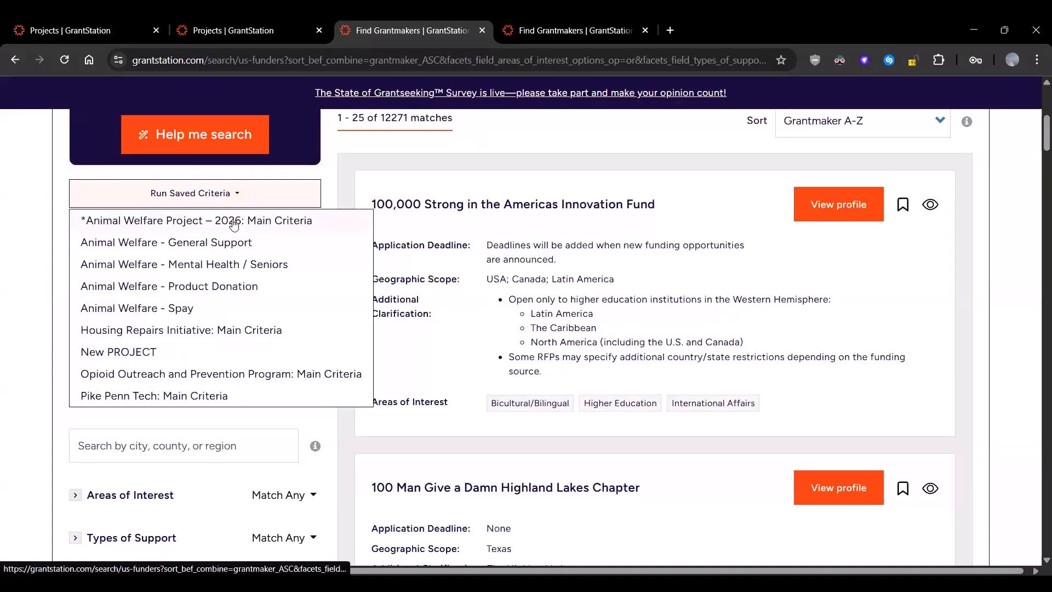
click(322, 173)
Search grantmakers by the keyword "spay" alone and check the number of matches
scroll(262, 253, down, 2)
scroll(262, 252, down, 7)
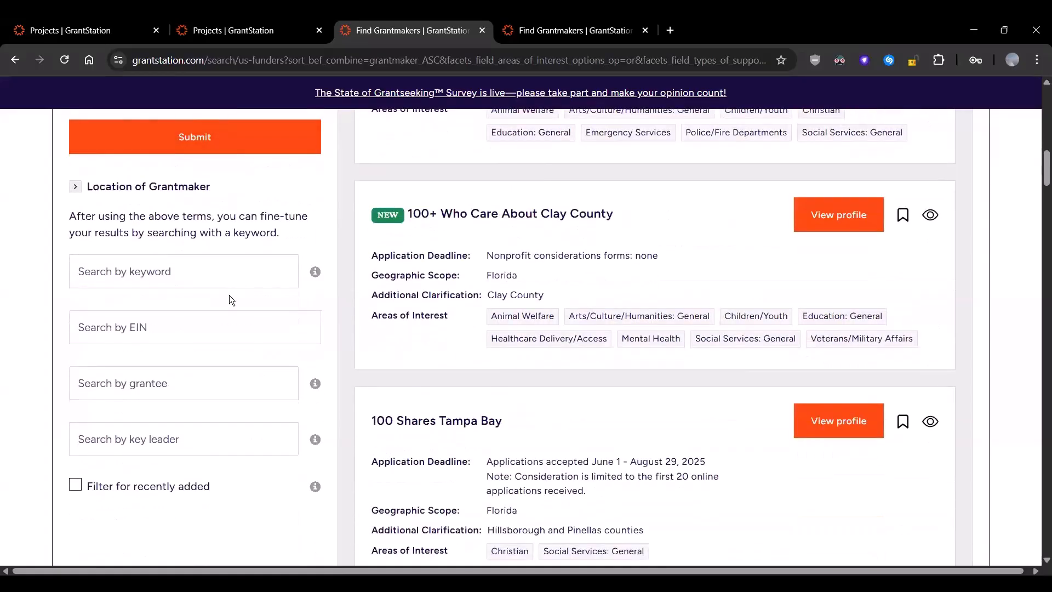
click(195, 275)
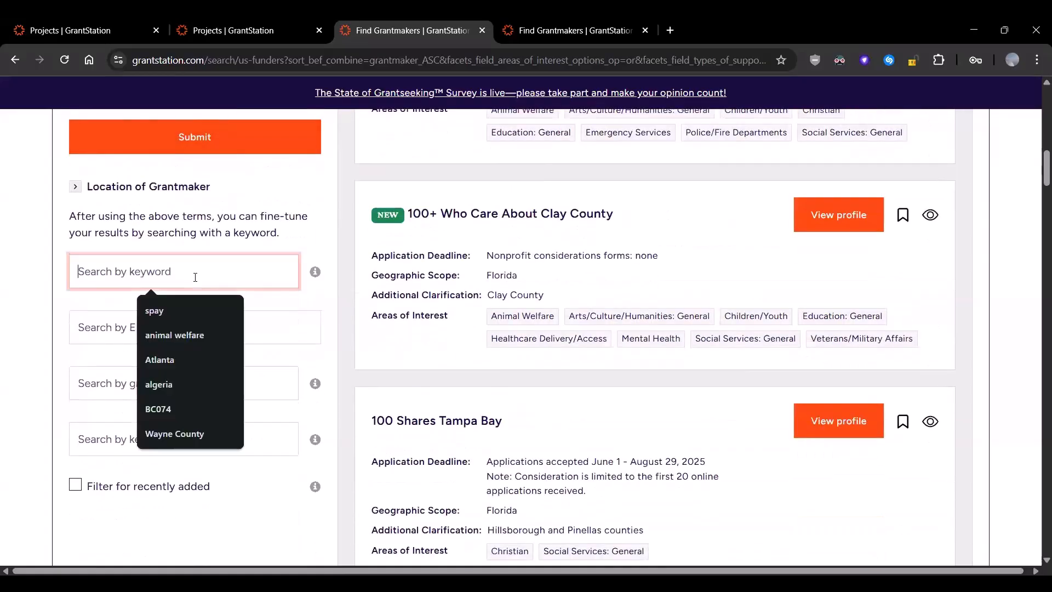
click(175, 305)
click(220, 151)
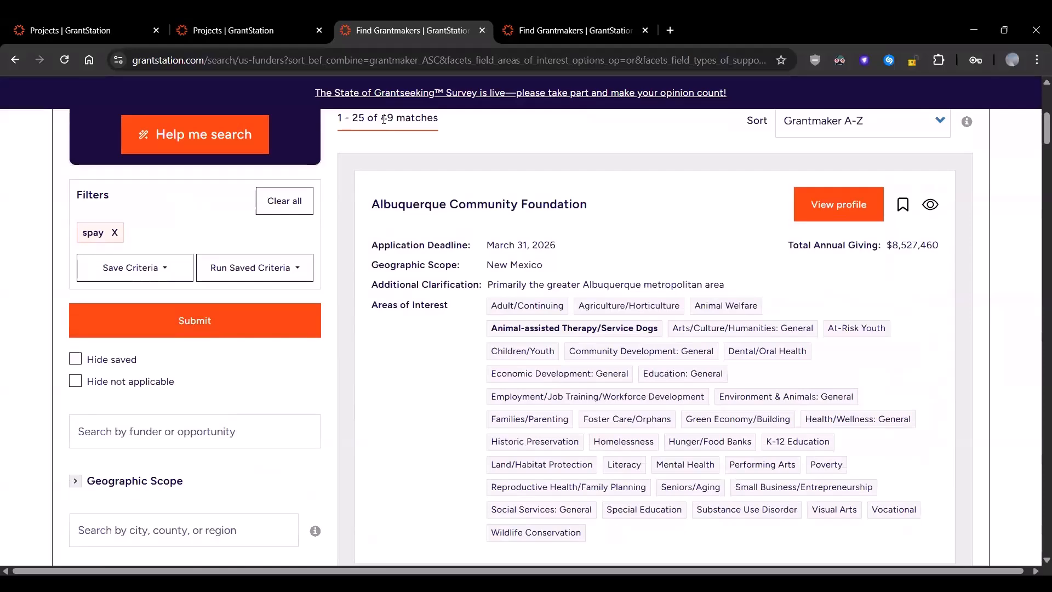
double_click(382, 118)
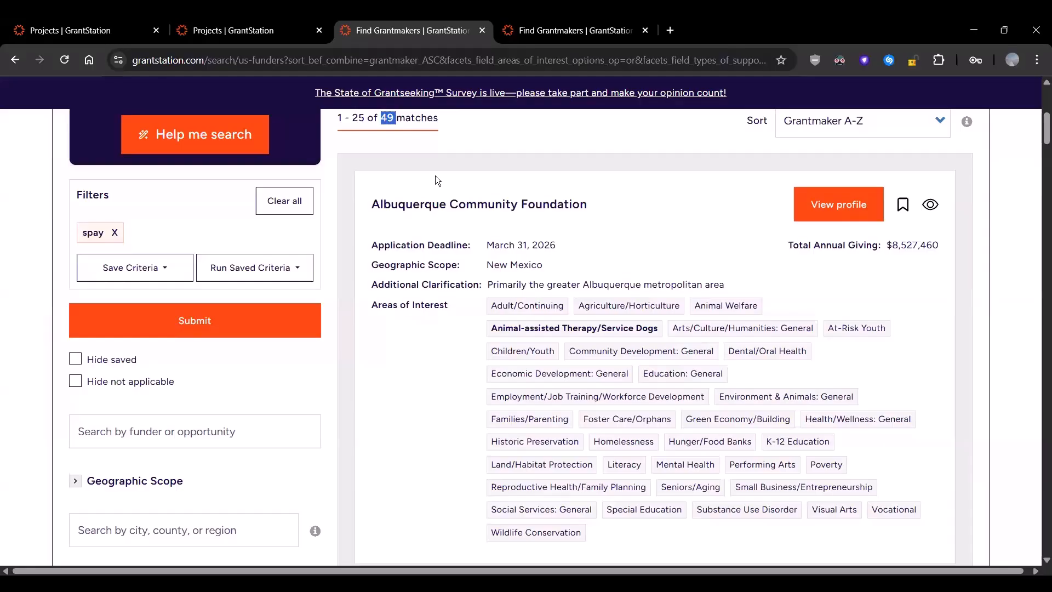
Add Pennsylvania as the geographic scope of the "spay" search, rerun it and check the number of matches
scroll(214, 315, down, 3)
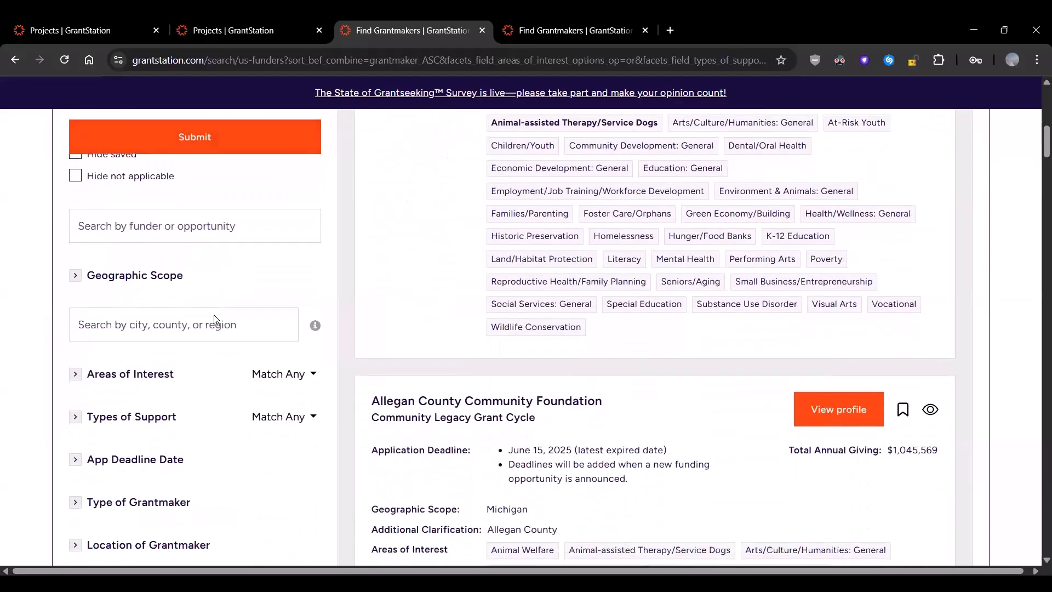
click(76, 375)
click(76, 375)
click(76, 275)
scroll(193, 403, down, 1)
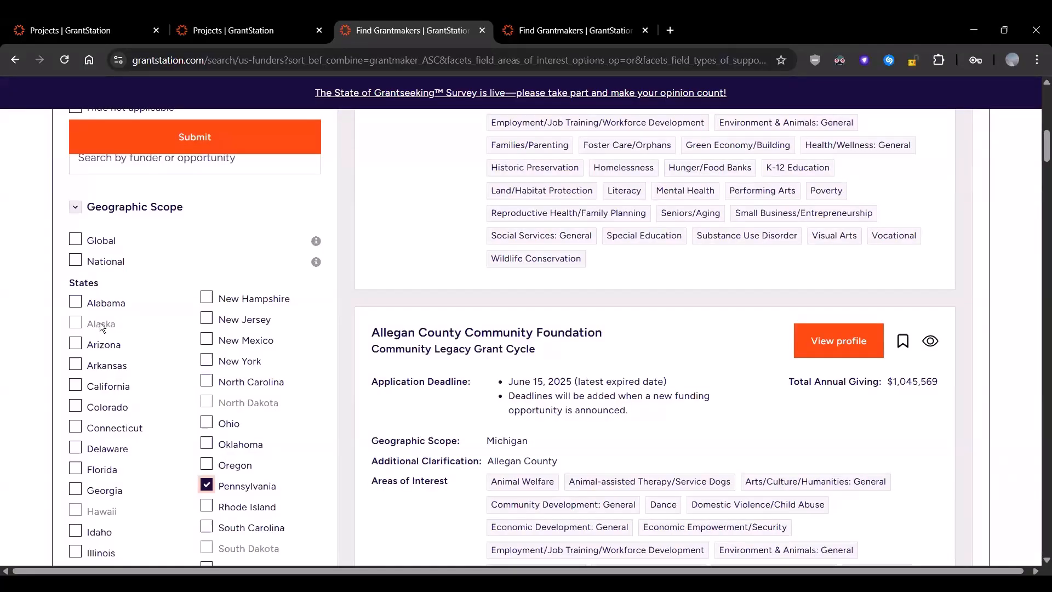
scroll(292, 429, down, 1)
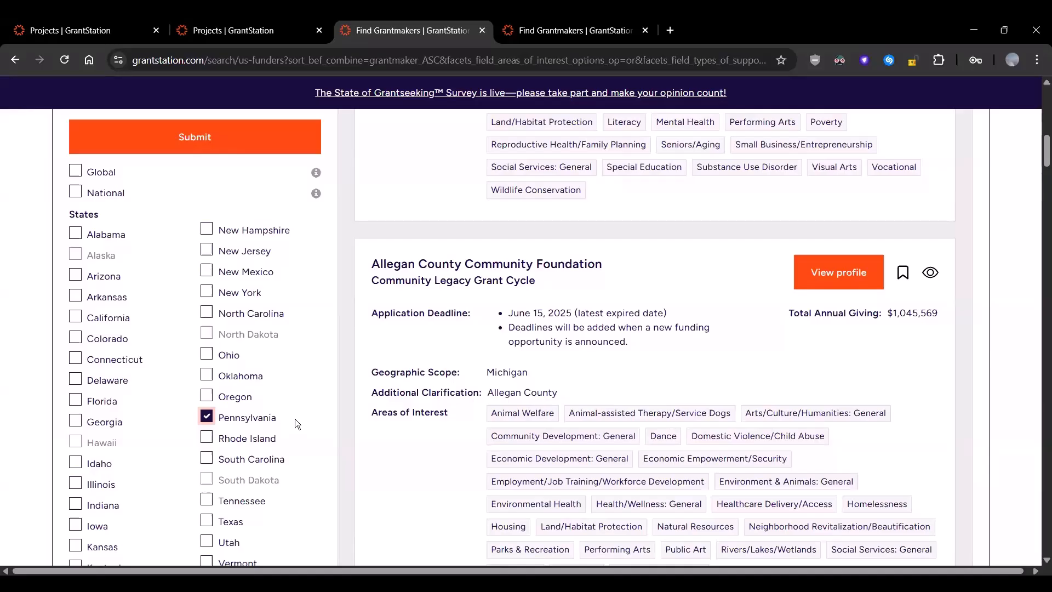
scroll(323, 408, up, 3)
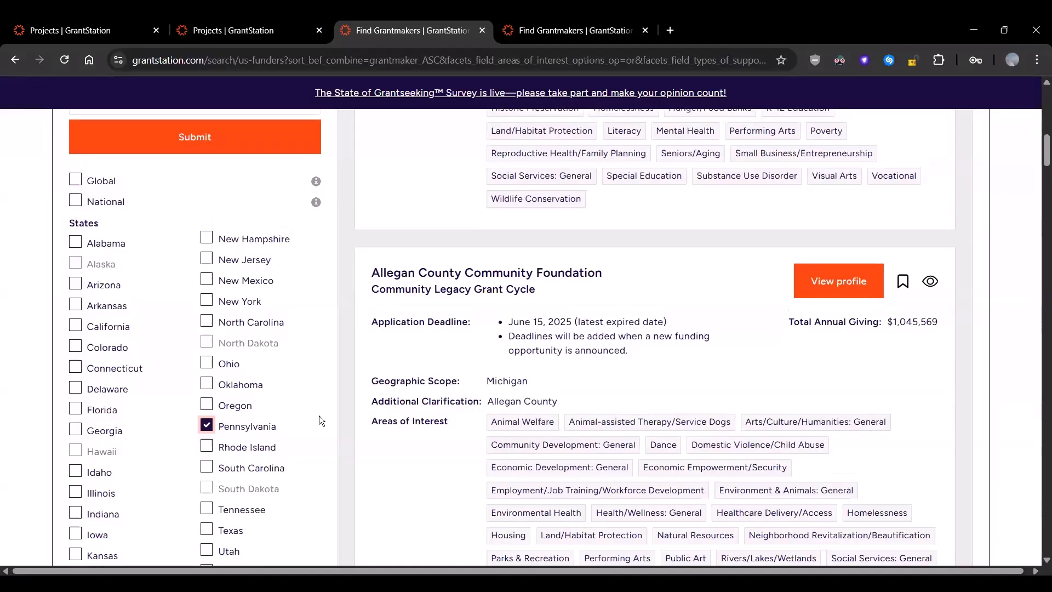
click(201, 182)
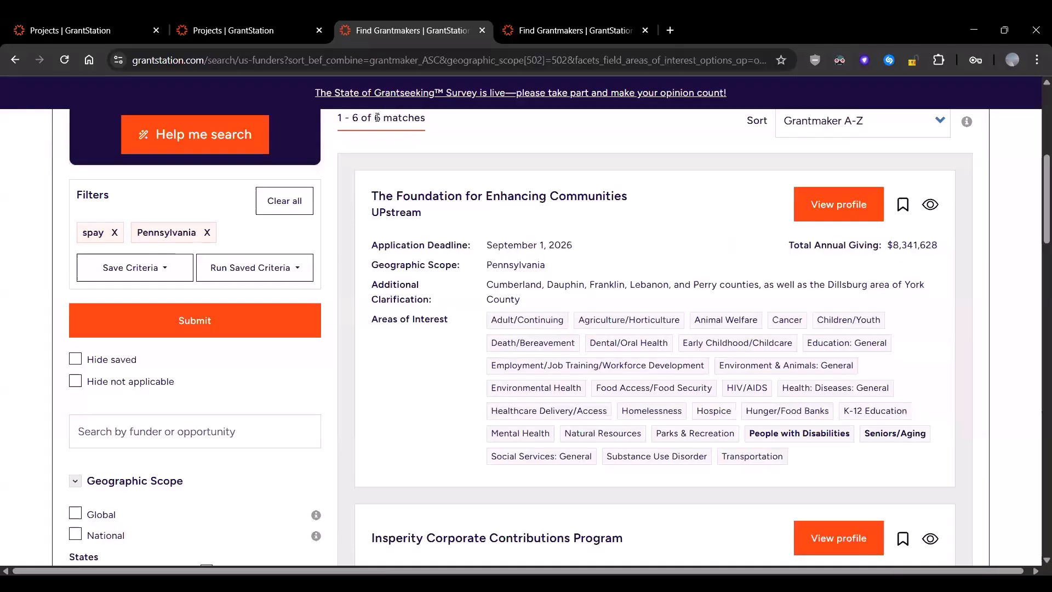
drag(377, 118, 455, 130)
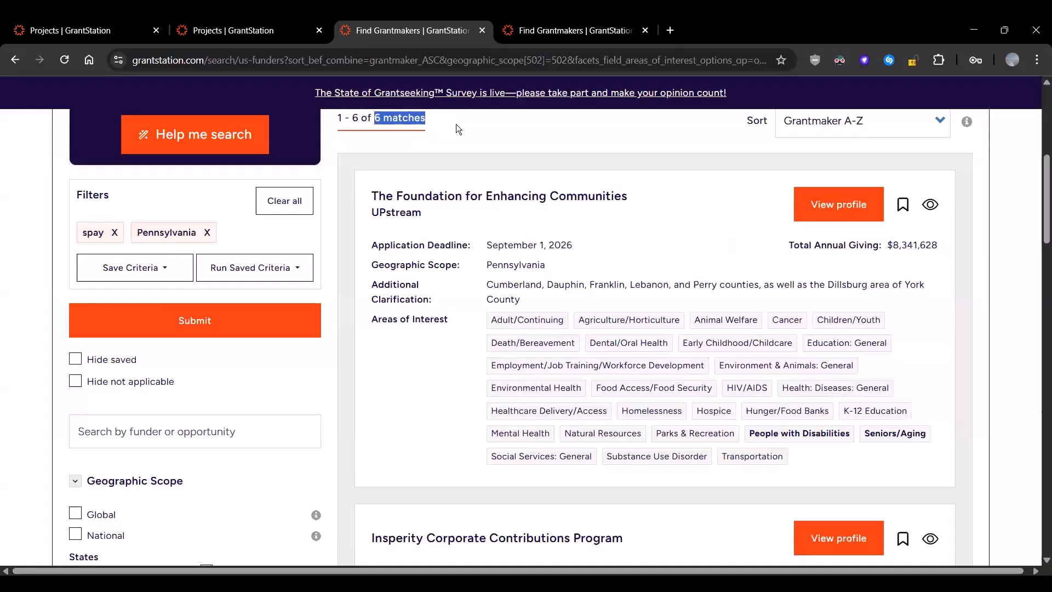
Create a new saved criteria set from the spay and Pennsylvania search, named "Animal Welfare - Spay"
scroll(305, 316, down, 5)
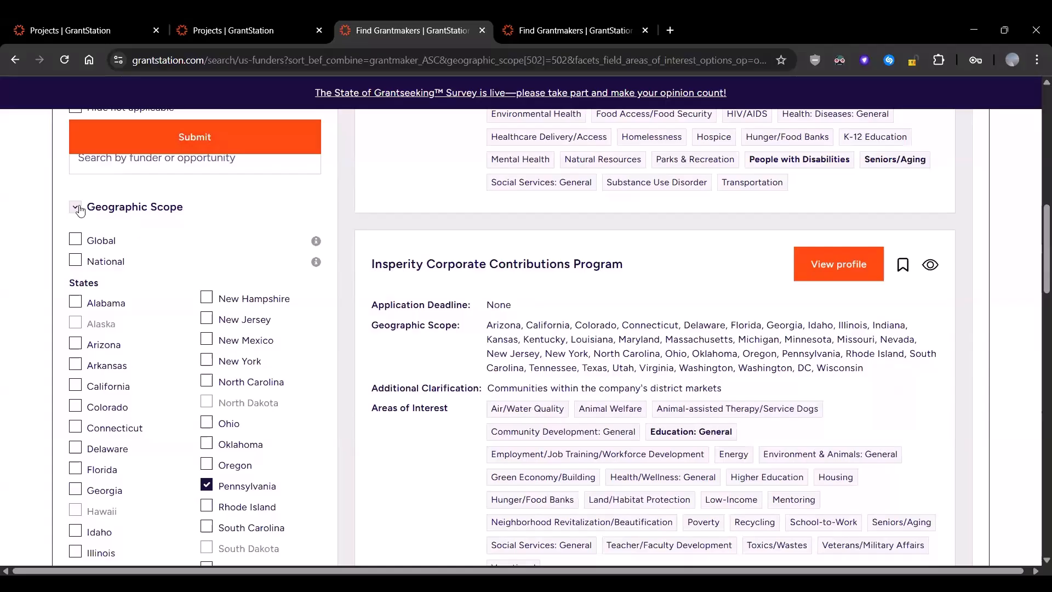
scroll(139, 255, down, 10)
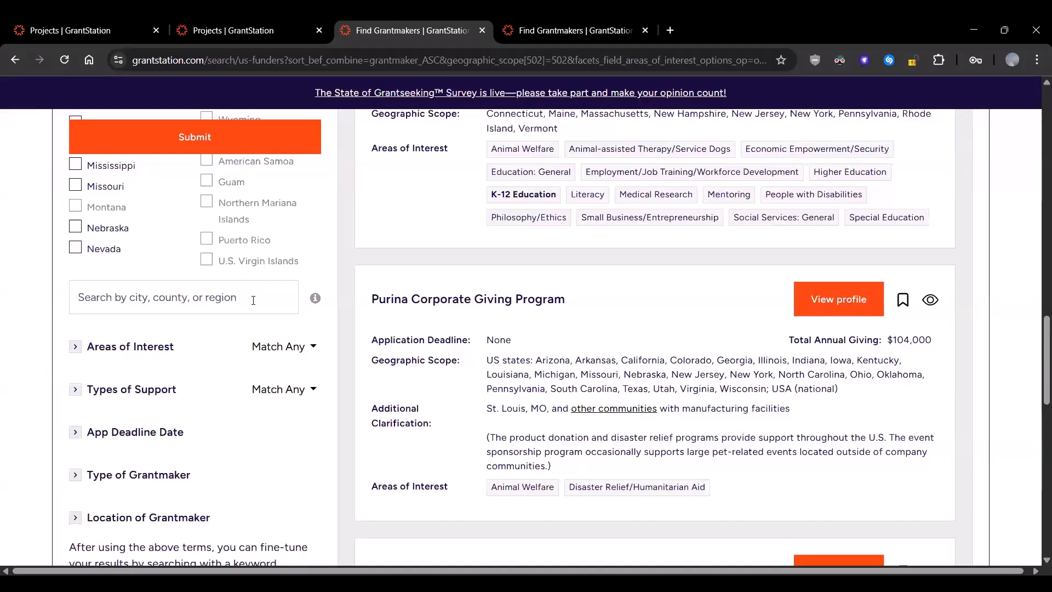
scroll(336, 324, up, 20)
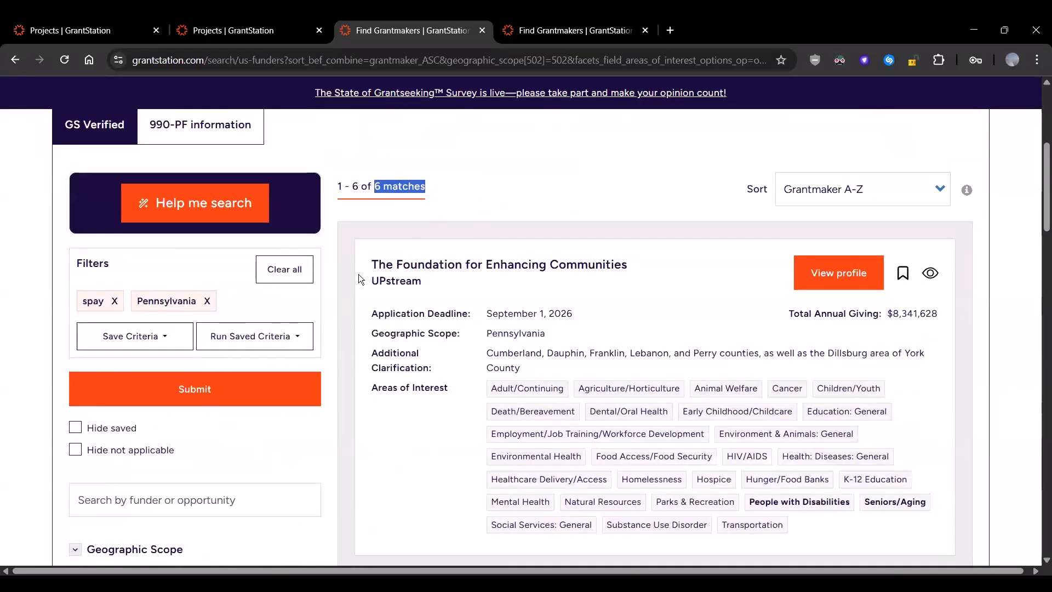
scroll(358, 274, down, 1)
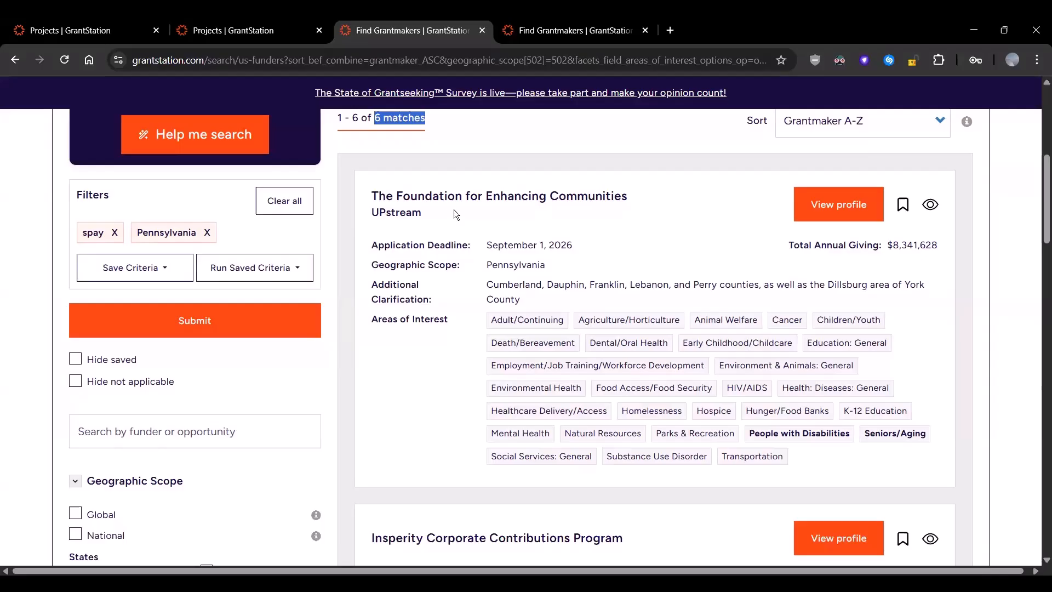
click(173, 271)
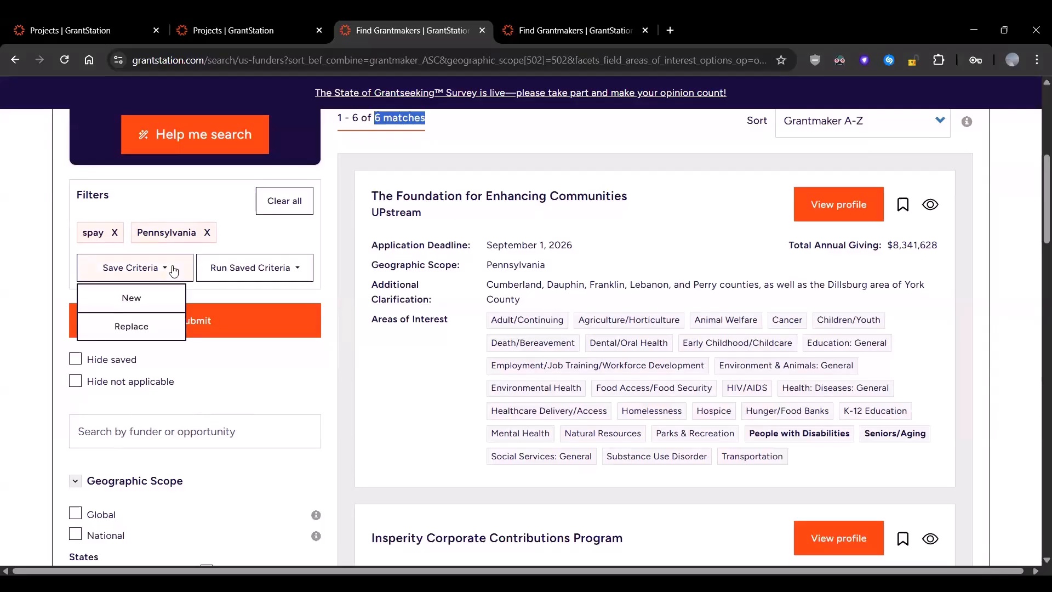
click(148, 306)
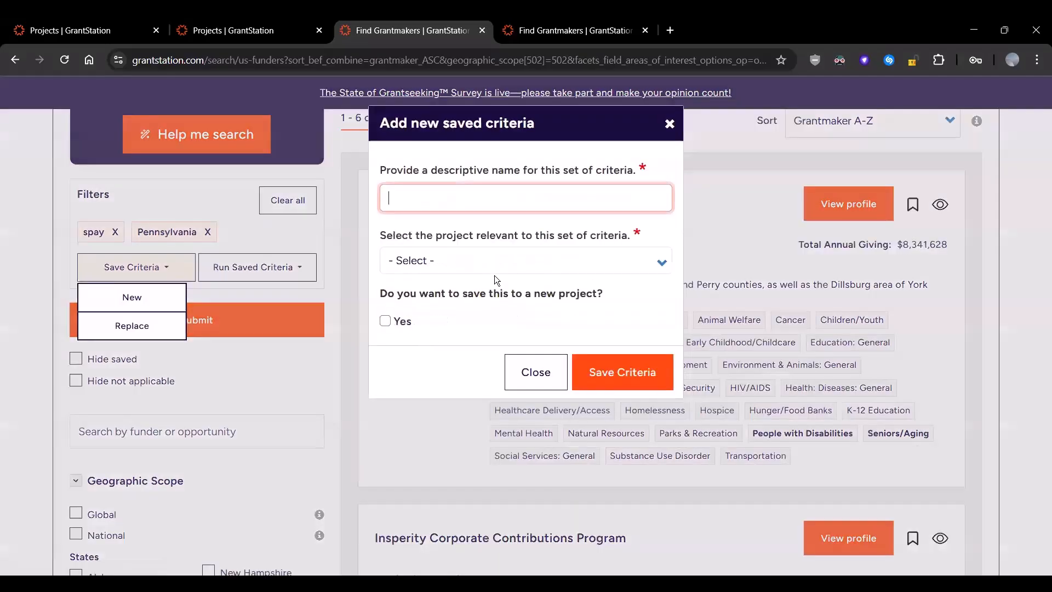
click(529, 194)
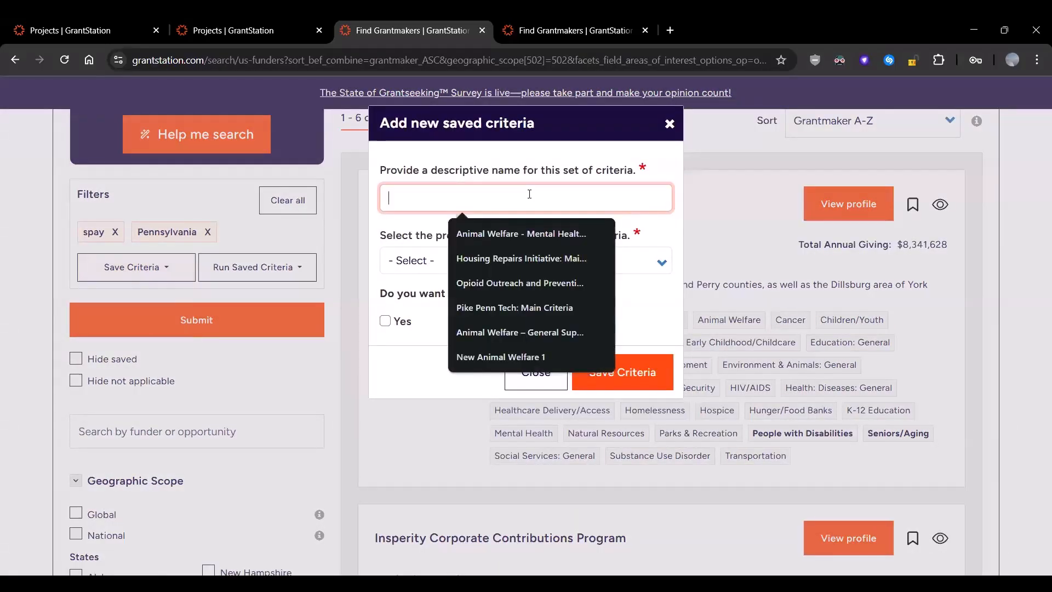
text(Animal)
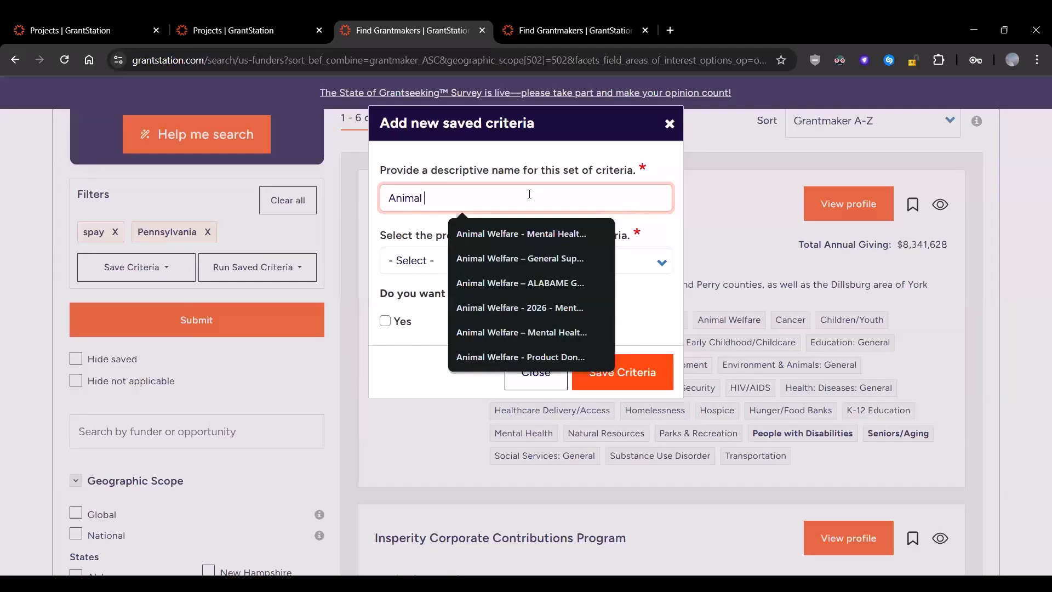
text( Welfare - Spay)
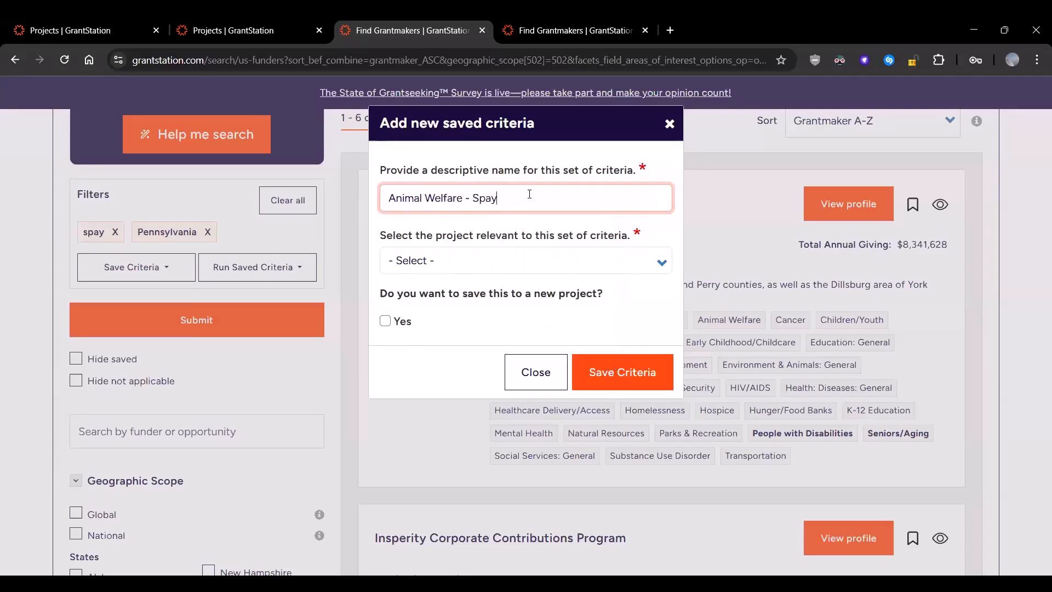
Assign the criteria to a new project named "Spay Search" instead of an existing one, and save them
click(615, 269)
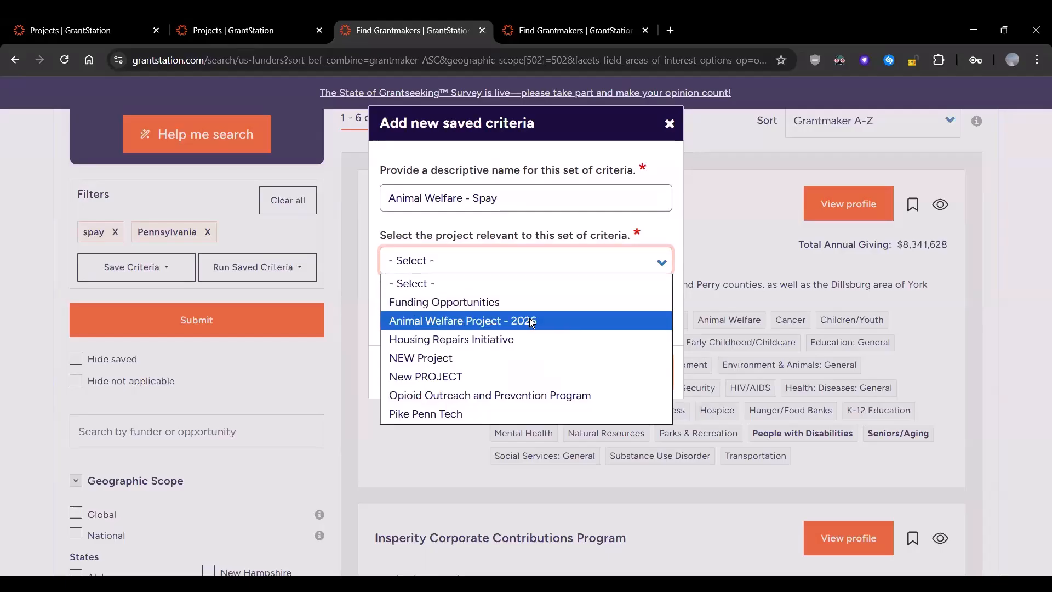
click(526, 289)
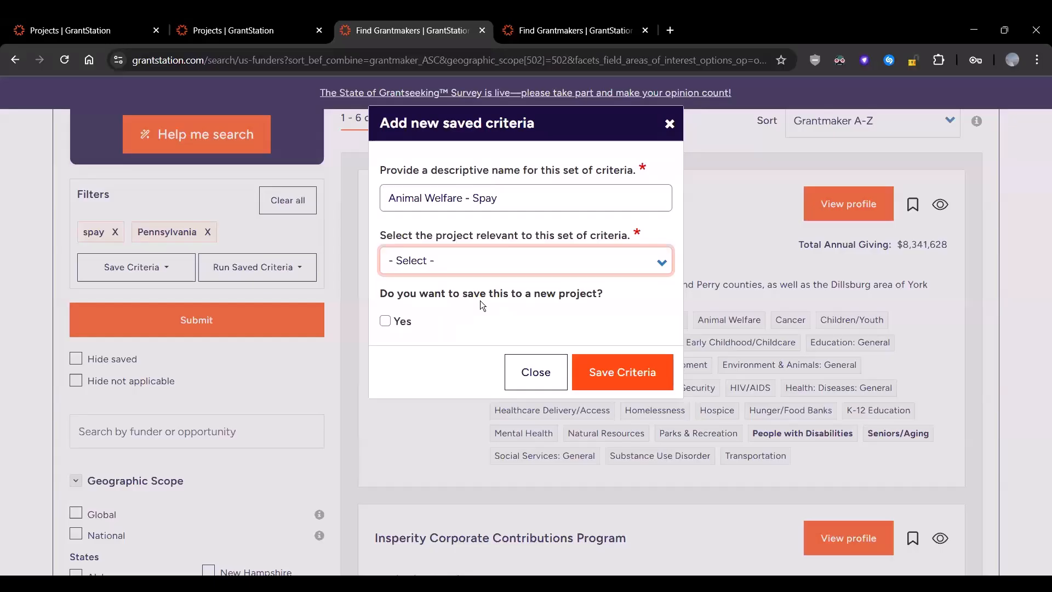
click(386, 321)
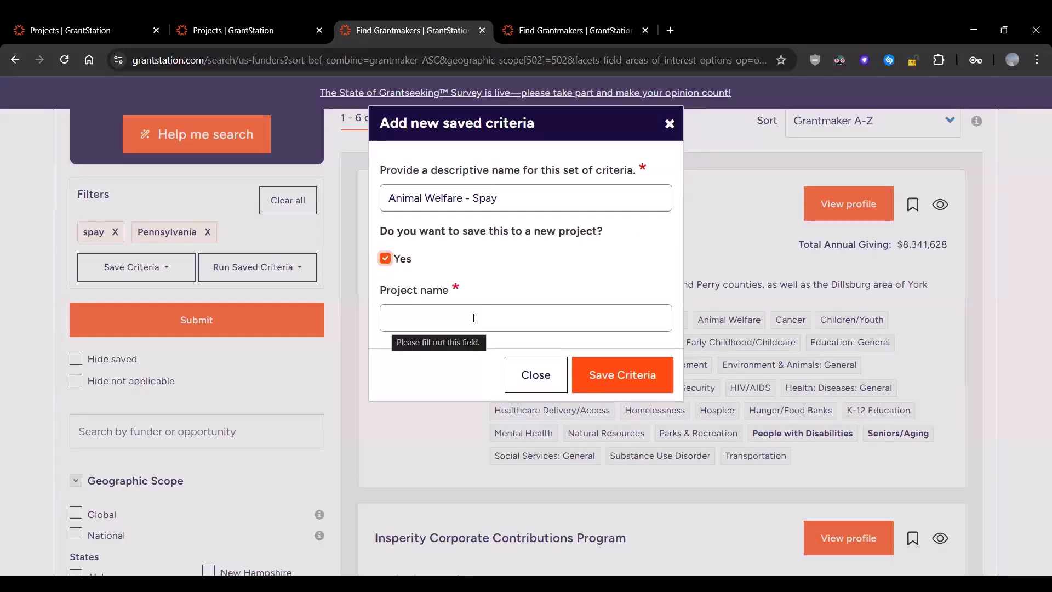
click(474, 318)
text(SPay)
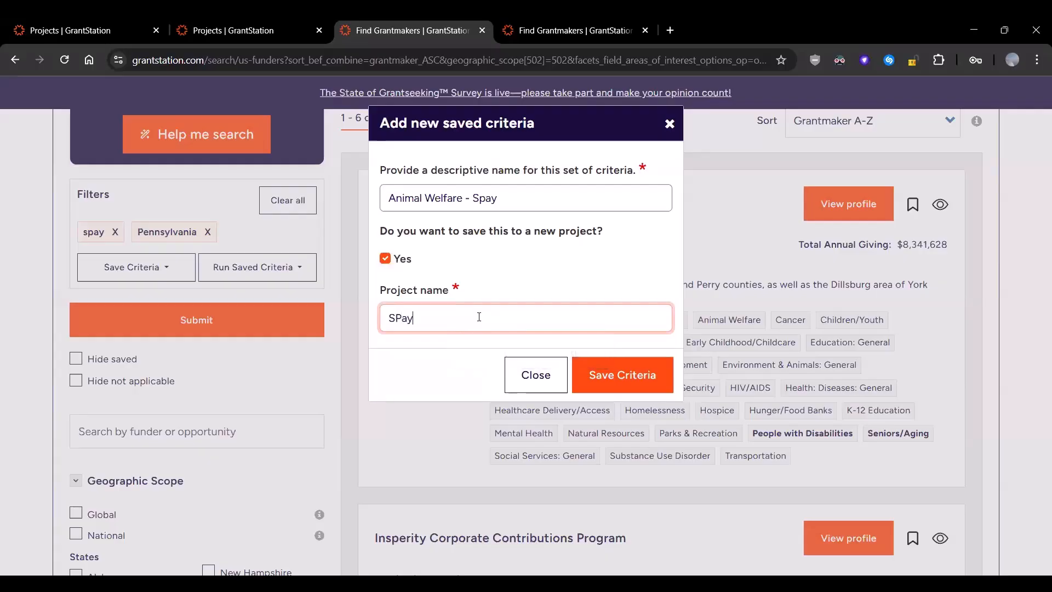
text( Search)
key(BackSpace)
text(p)
click(628, 378)
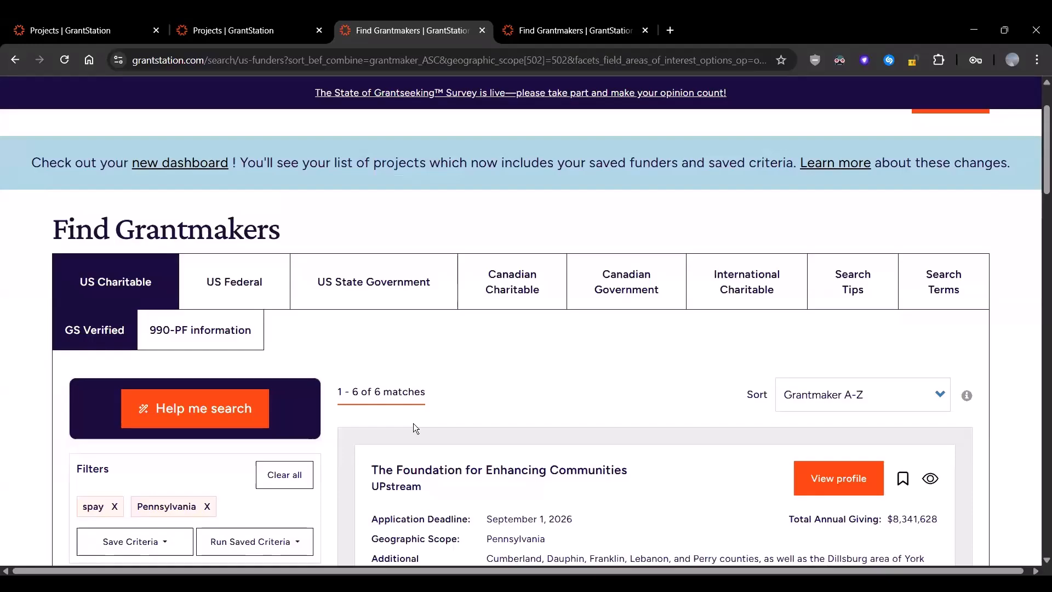
Open the Spay Search project from the dashboard's project list and show its saved criteria
scroll(413, 423, up, 2)
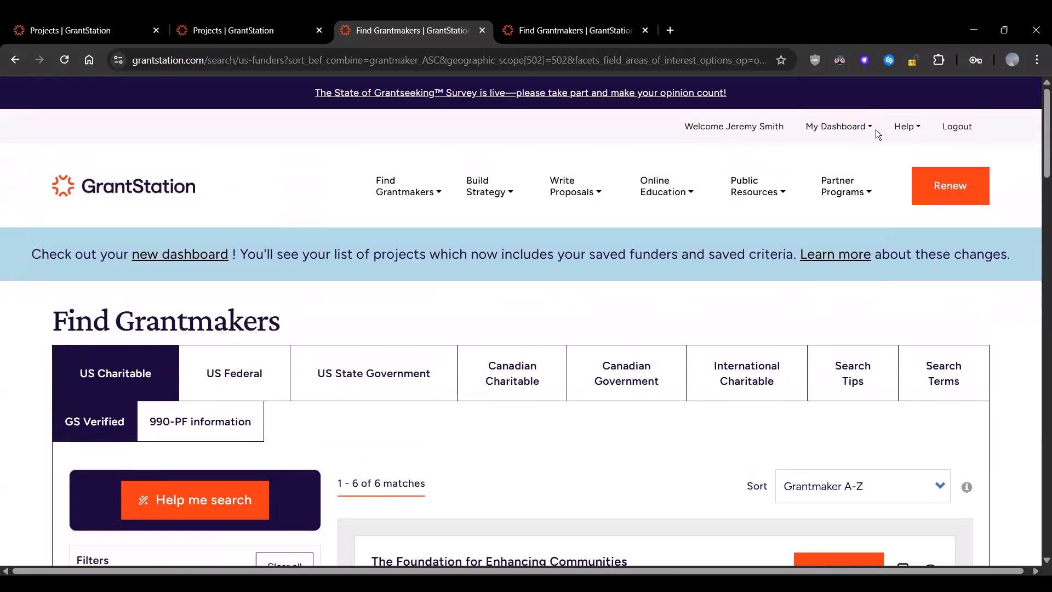
click(858, 130)
click(857, 154)
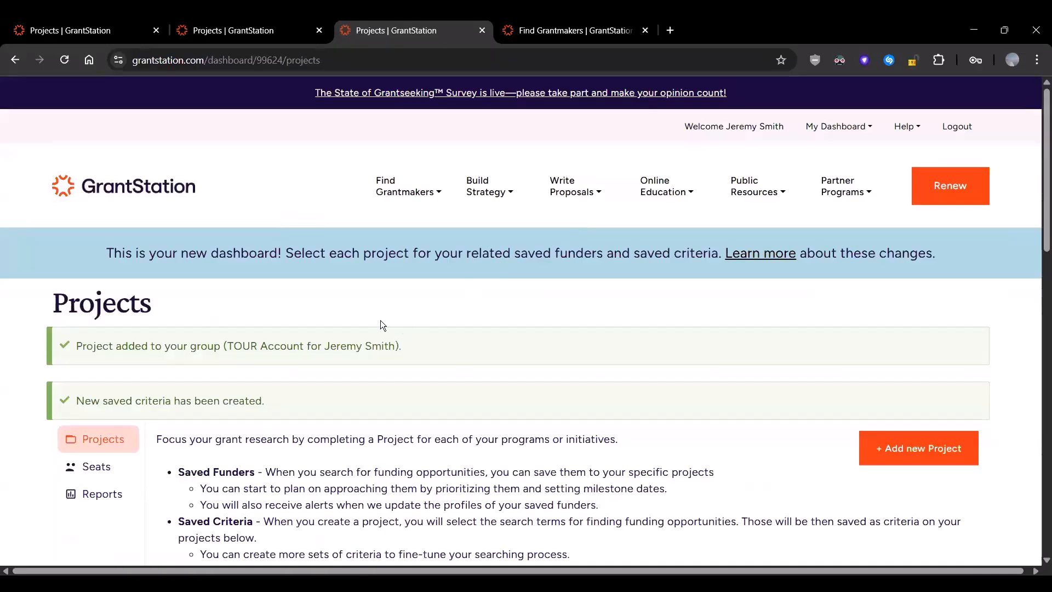
scroll(279, 307, down, 1)
scroll(280, 307, down, 10)
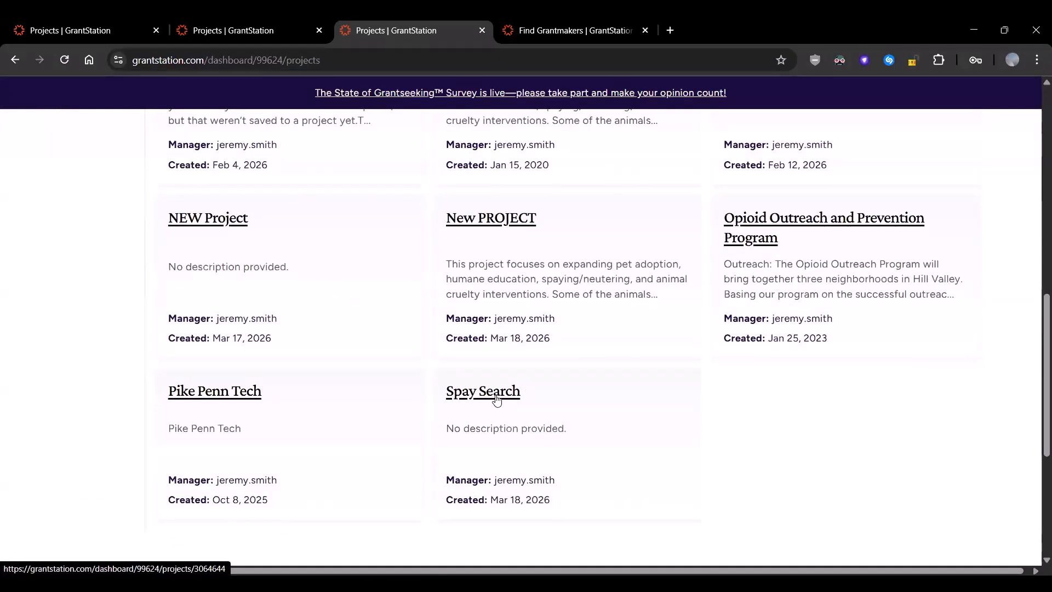
click(496, 396)
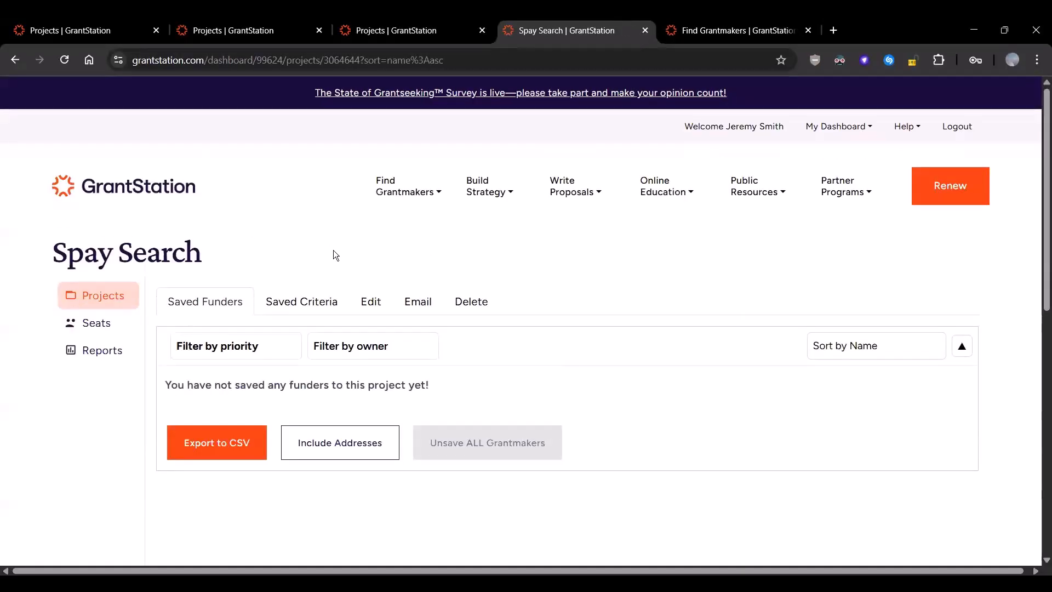
click(289, 305)
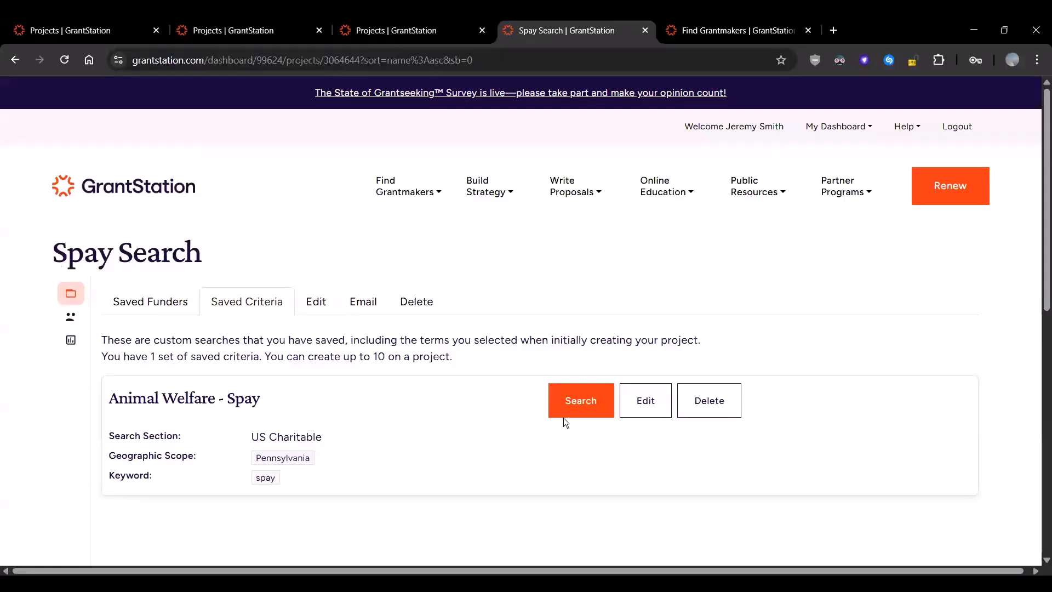
Run the "Animal Welfare - Spay" saved criteria and check the number of matches
click(596, 408)
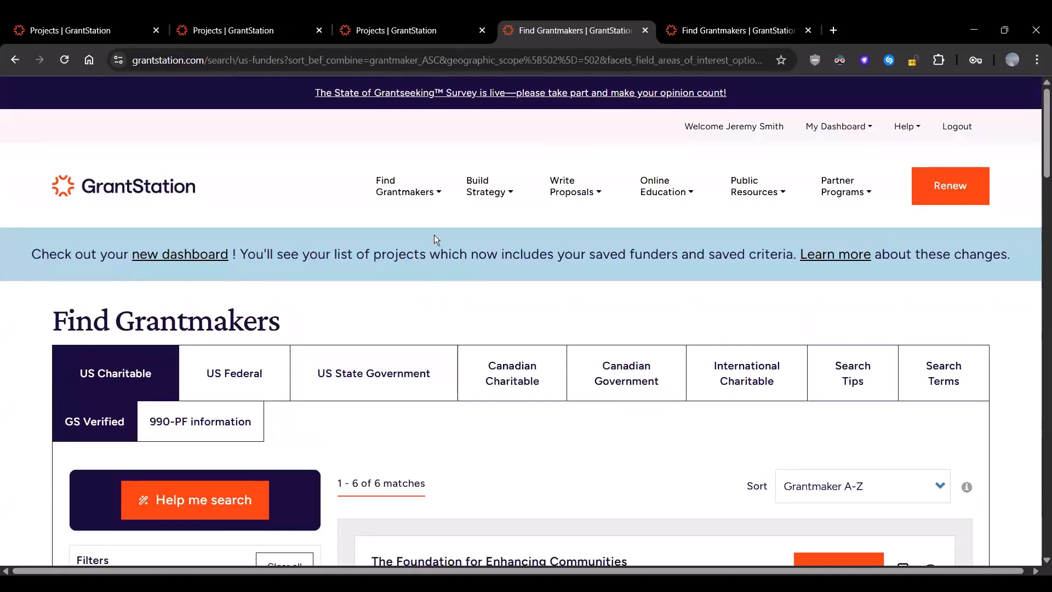
scroll(434, 235, down, 5)
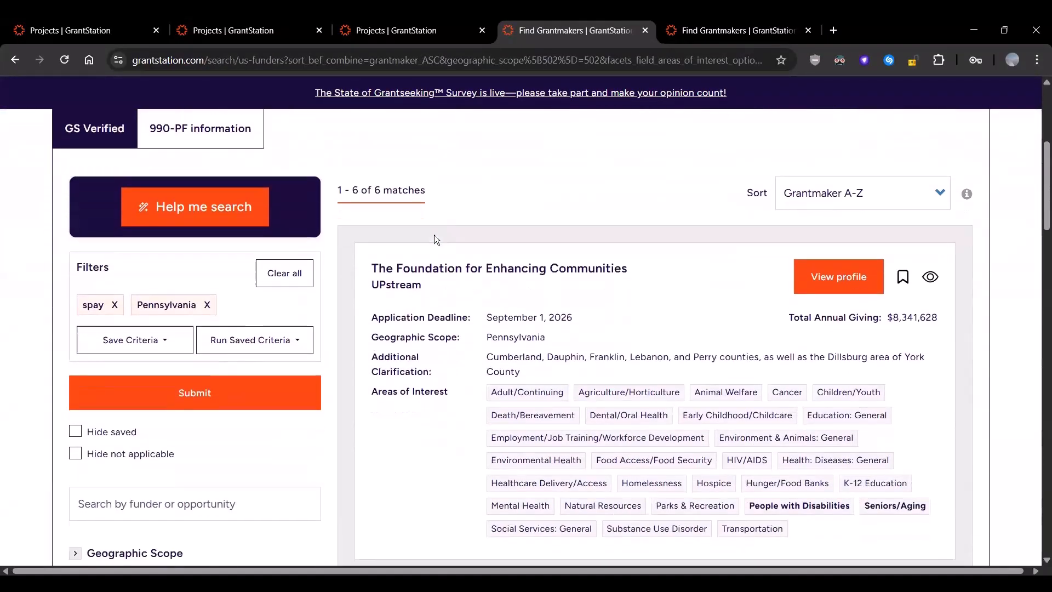
scroll(434, 235, down, 1)
drag(378, 141, 437, 141)
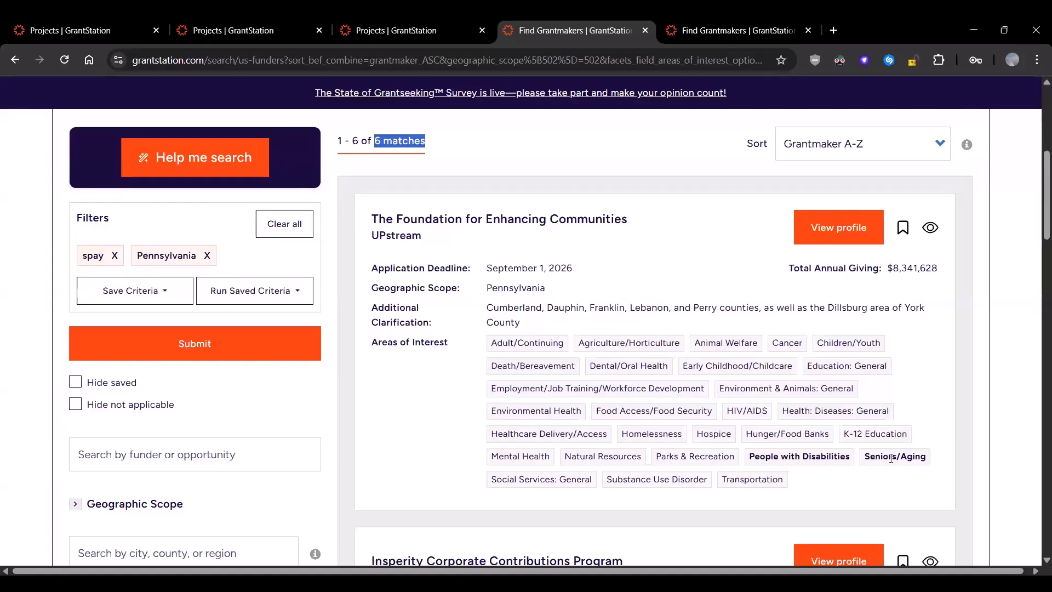
Look through all matching grantmakers, examining their geographic scopes and areas of interest
scroll(891, 456, down, 3)
scroll(915, 403, down, 4)
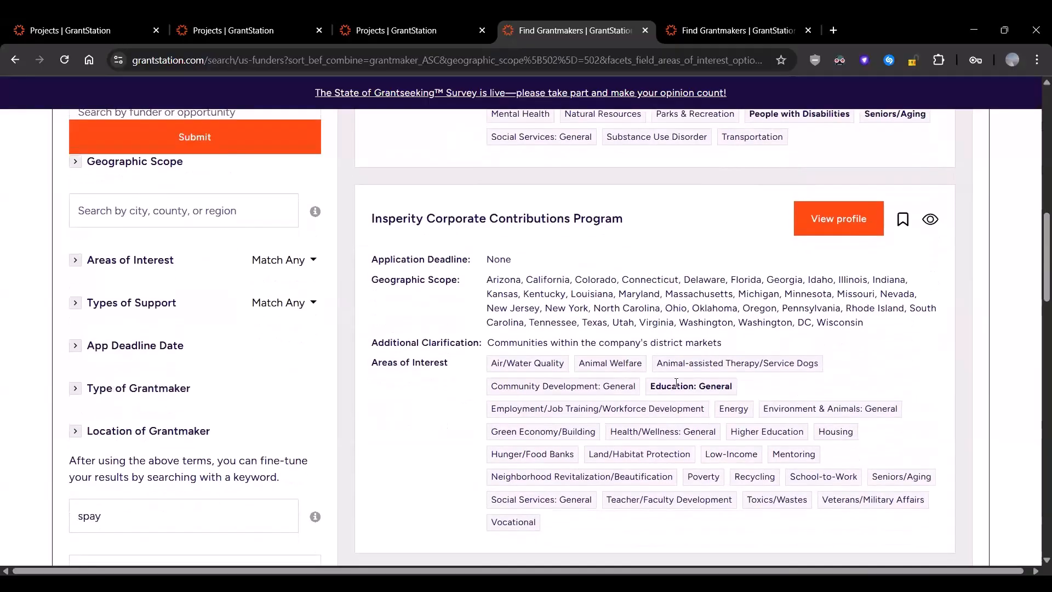
scroll(864, 370, up, 5)
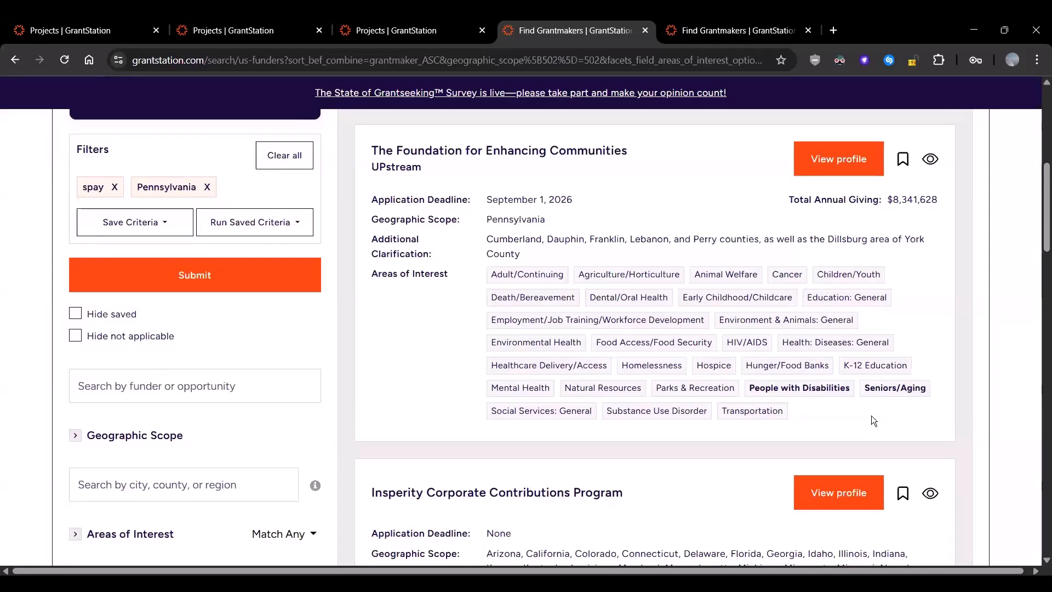
scroll(871, 415, up, 4)
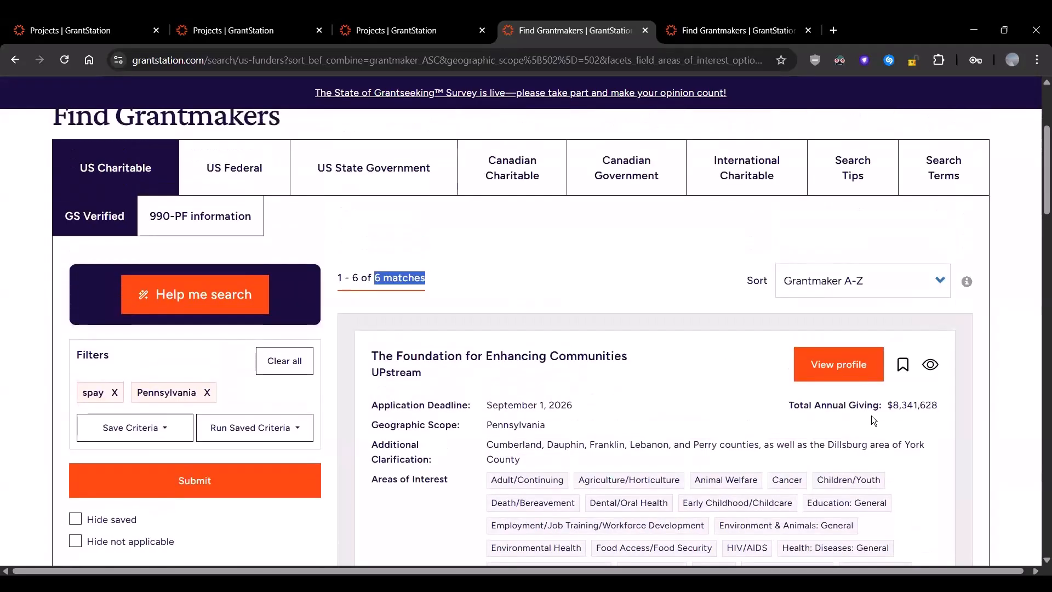
scroll(871, 415, down, 3)
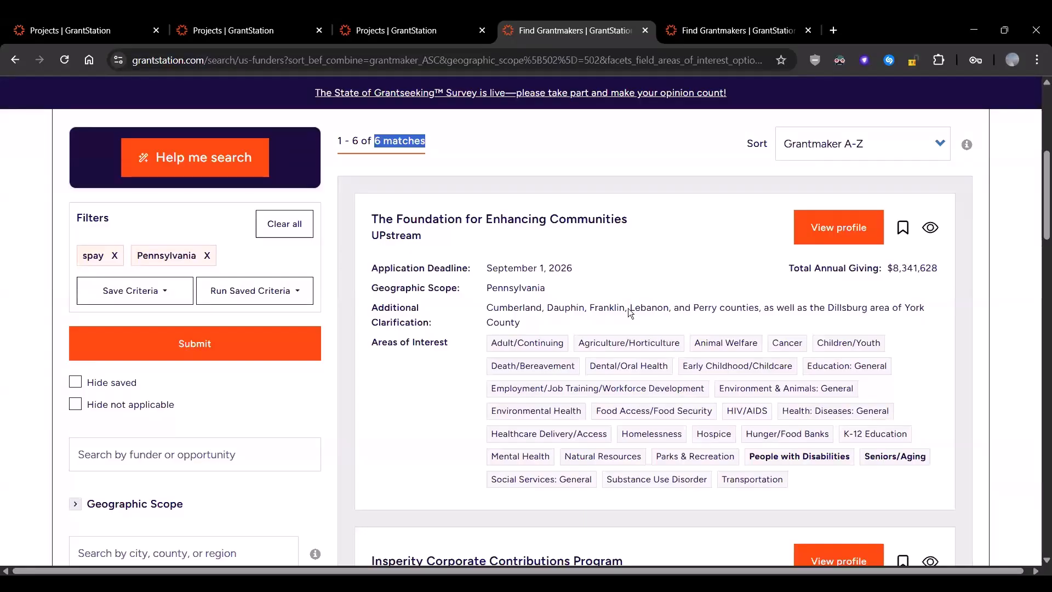
drag(546, 289, 485, 295)
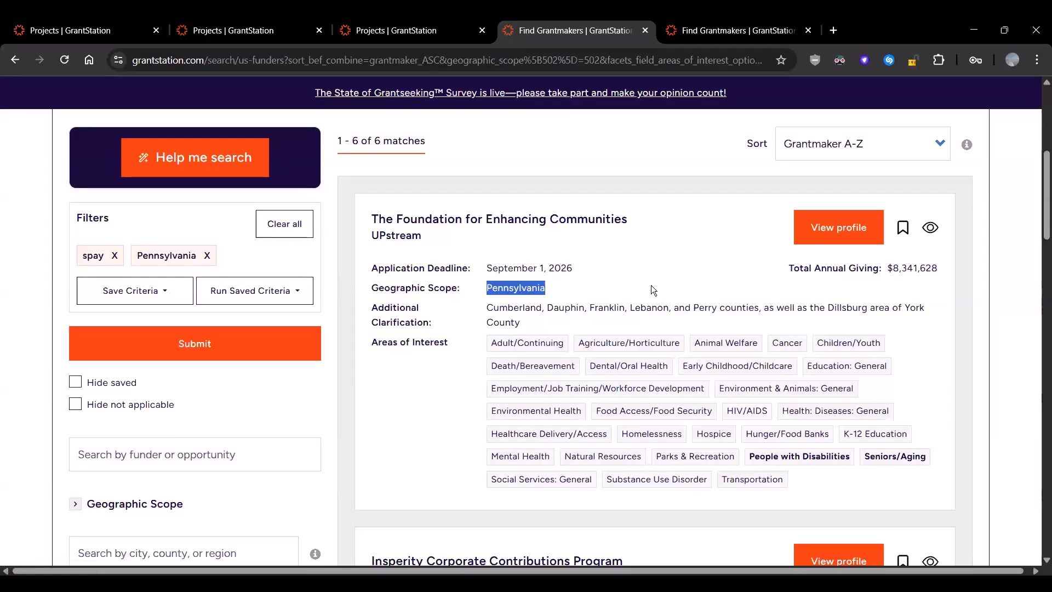
scroll(650, 285, down, 2)
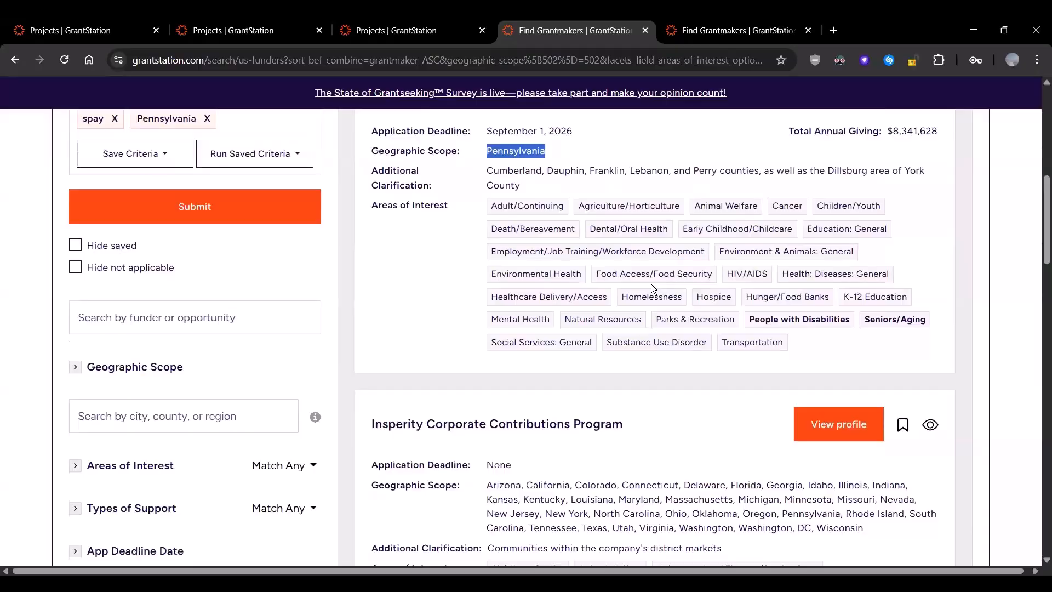
scroll(650, 284, up, 3)
click(638, 349)
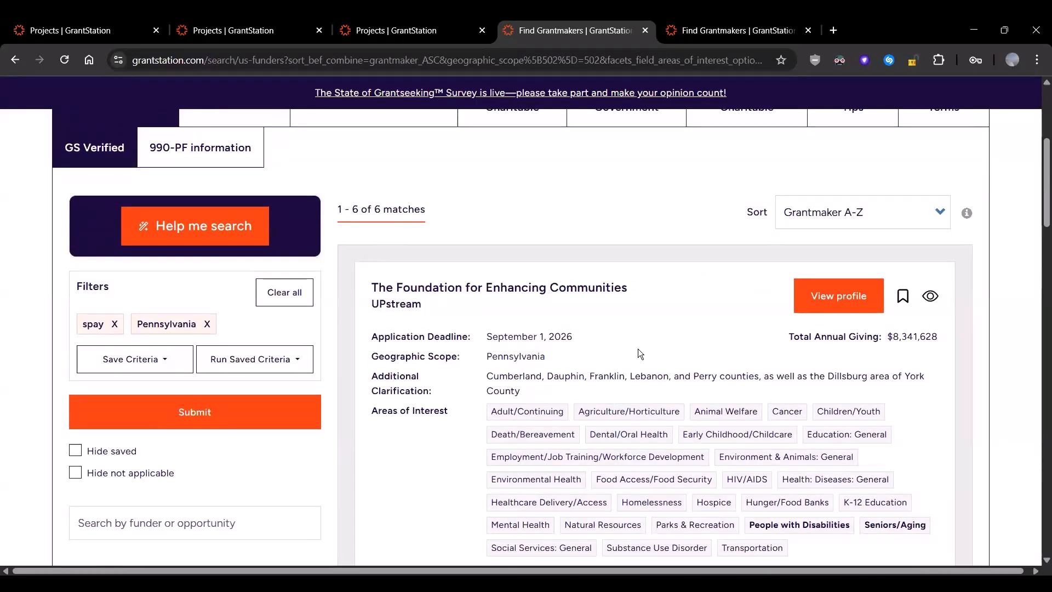
scroll(638, 348, down, 7)
scroll(638, 348, down, 12)
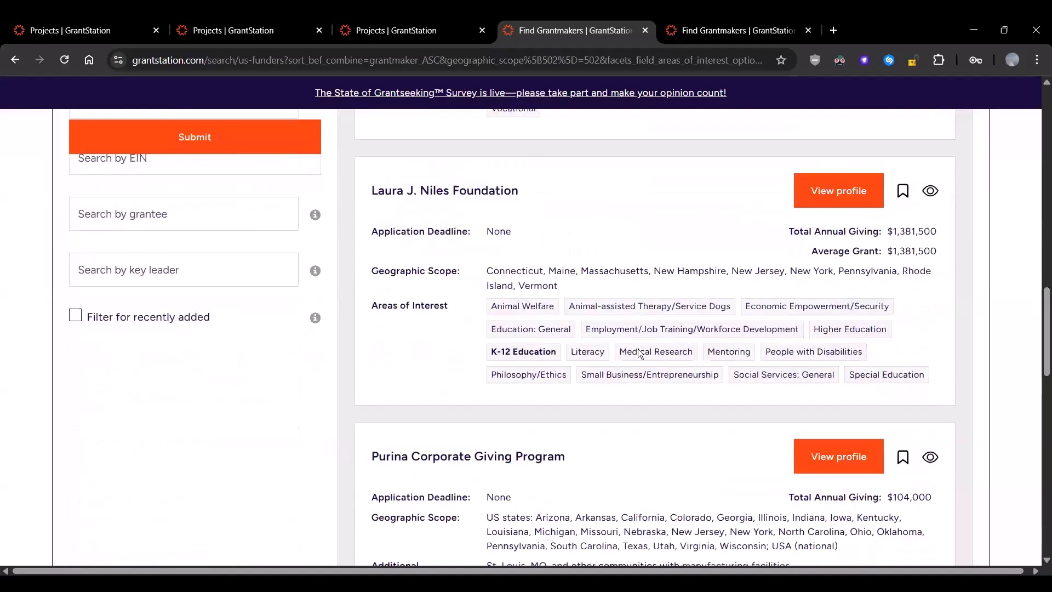
scroll(637, 348, down, 6)
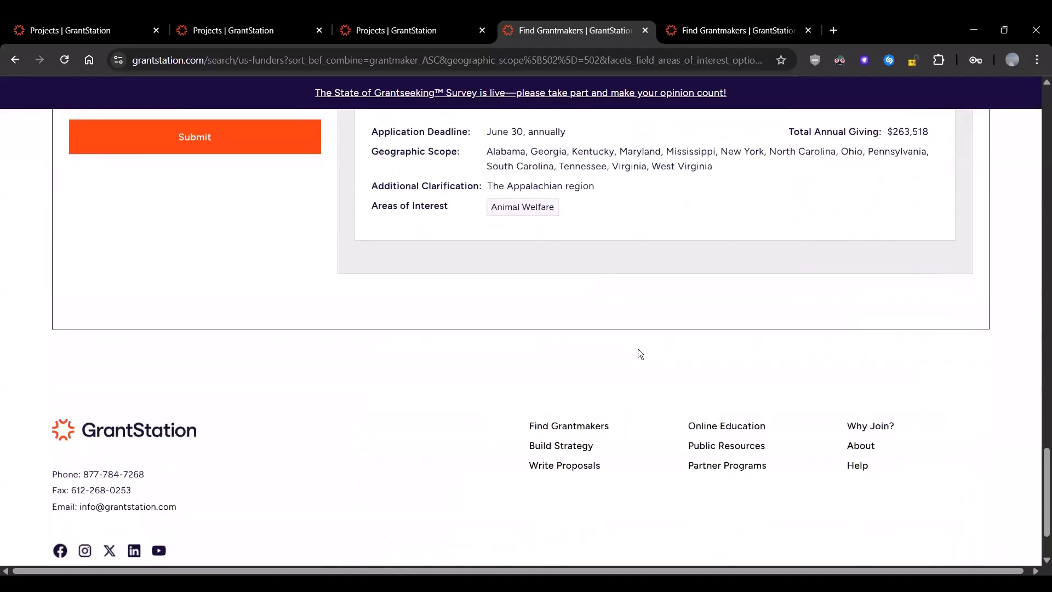
scroll(638, 348, up, 20)
scroll(637, 348, up, 4)
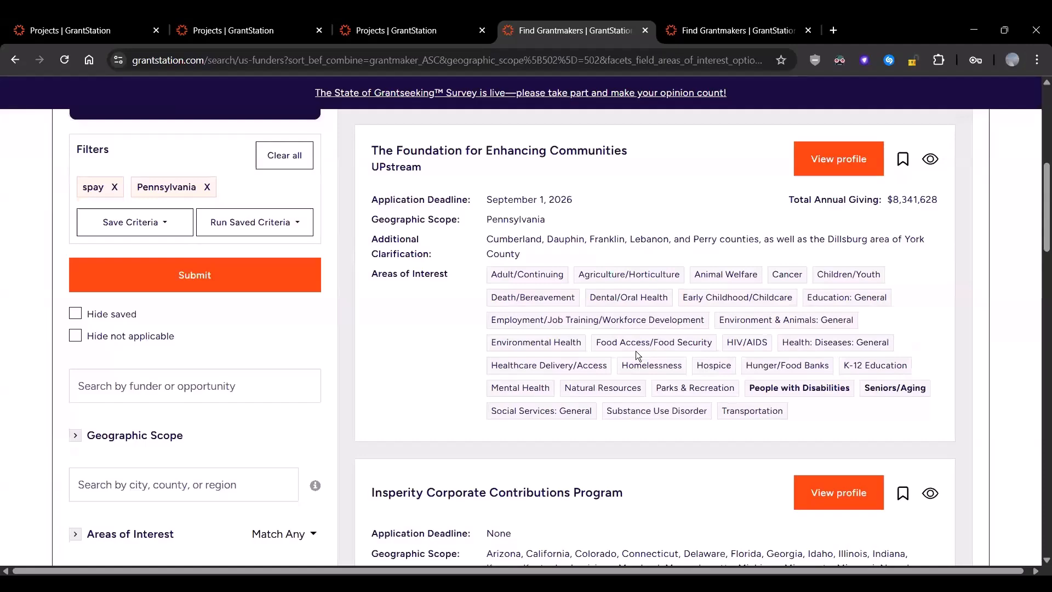
scroll(637, 355, up, 1)
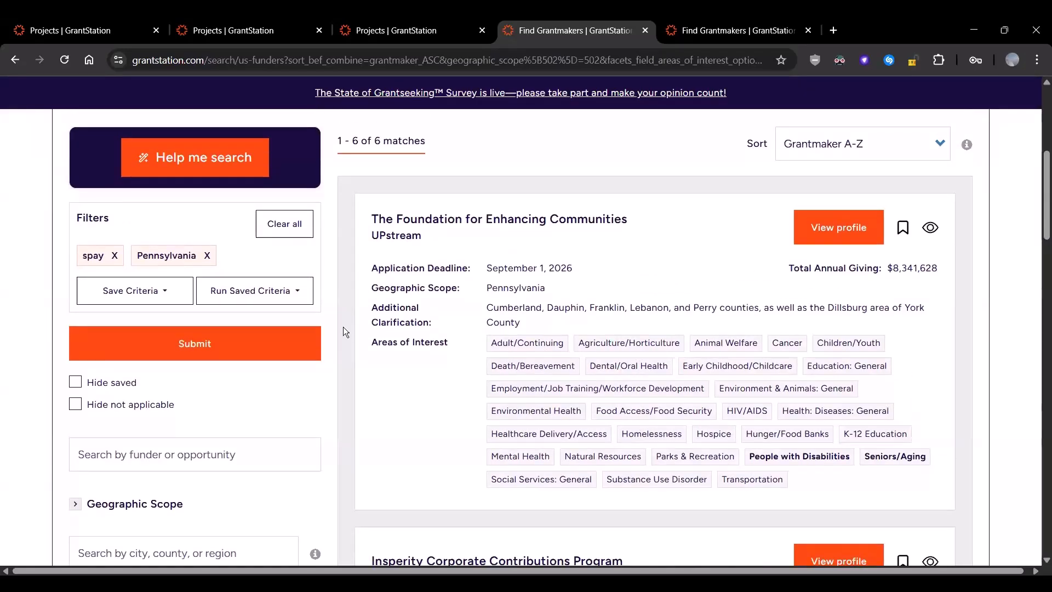
Clear the spay and Pennsylvania filters and search the grantmakers for the funder name "bissel"
click(114, 256)
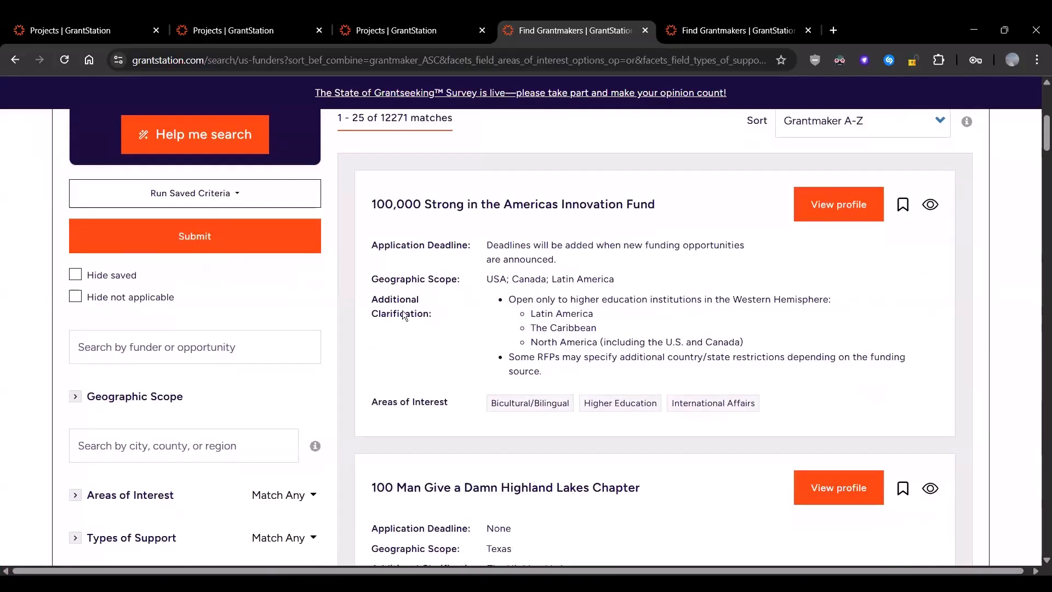
click(245, 348)
click(190, 381)
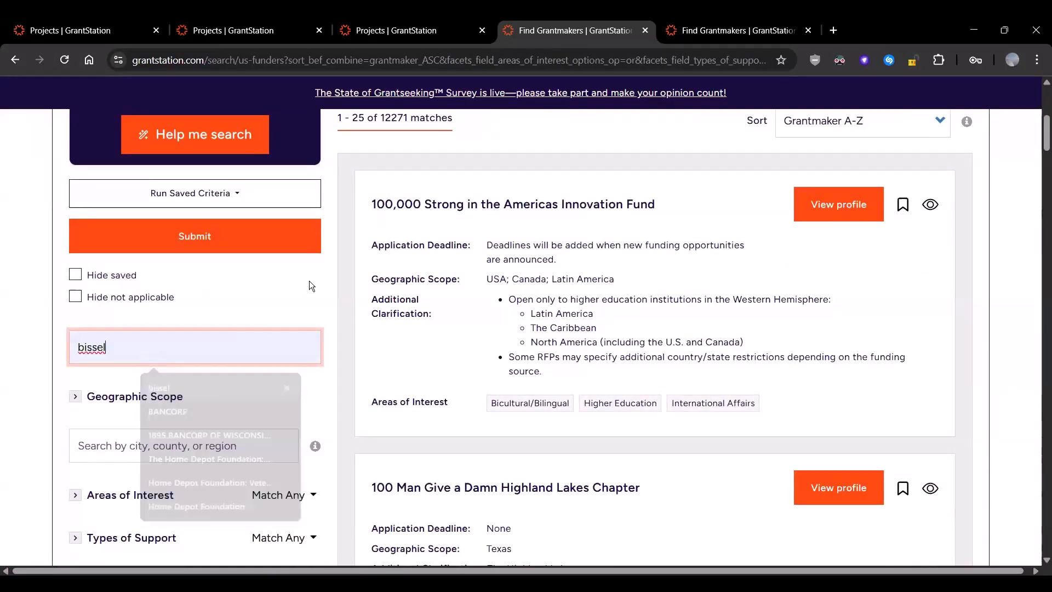
click(197, 238)
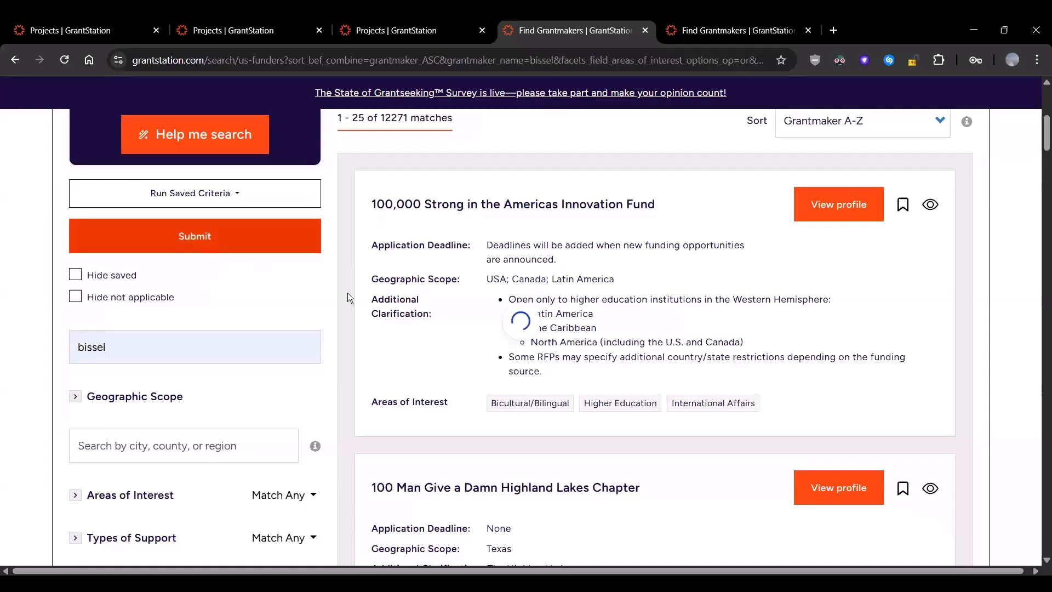
double_click(378, 117)
drag(432, 122, 434, 123)
click(578, 202)
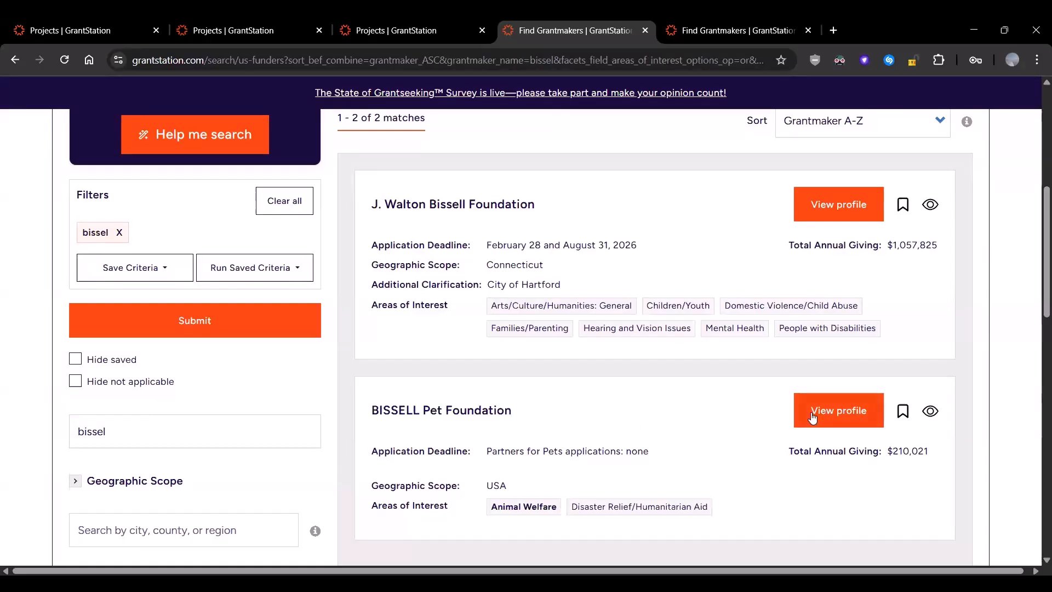
Open the BISSELL Pet Foundation profile and read its description, opportunity and funder information, requirements, contact information and grants history
click(838, 411)
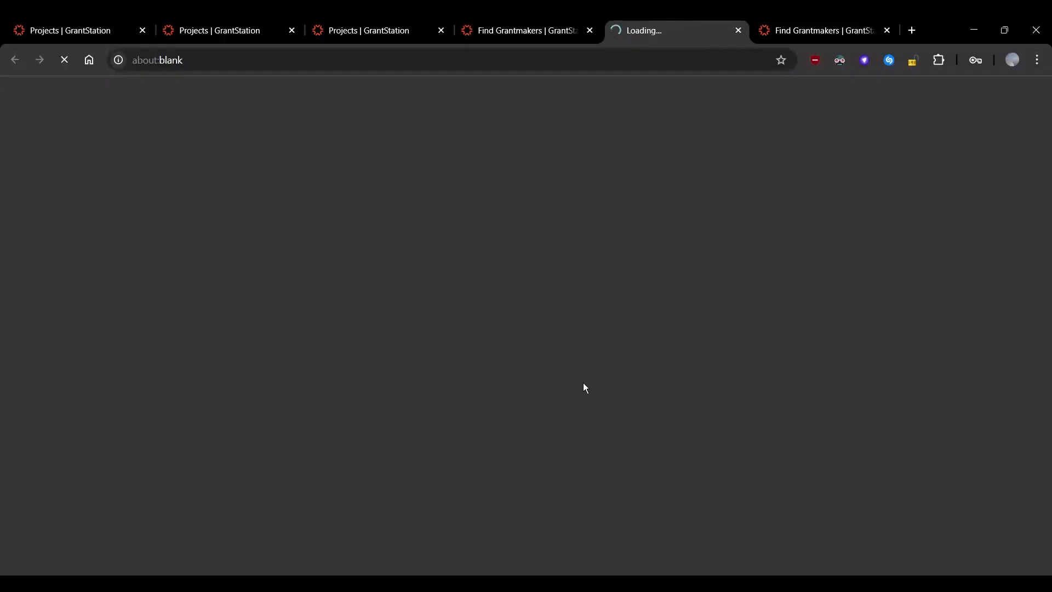
scroll(539, 254, down, 1)
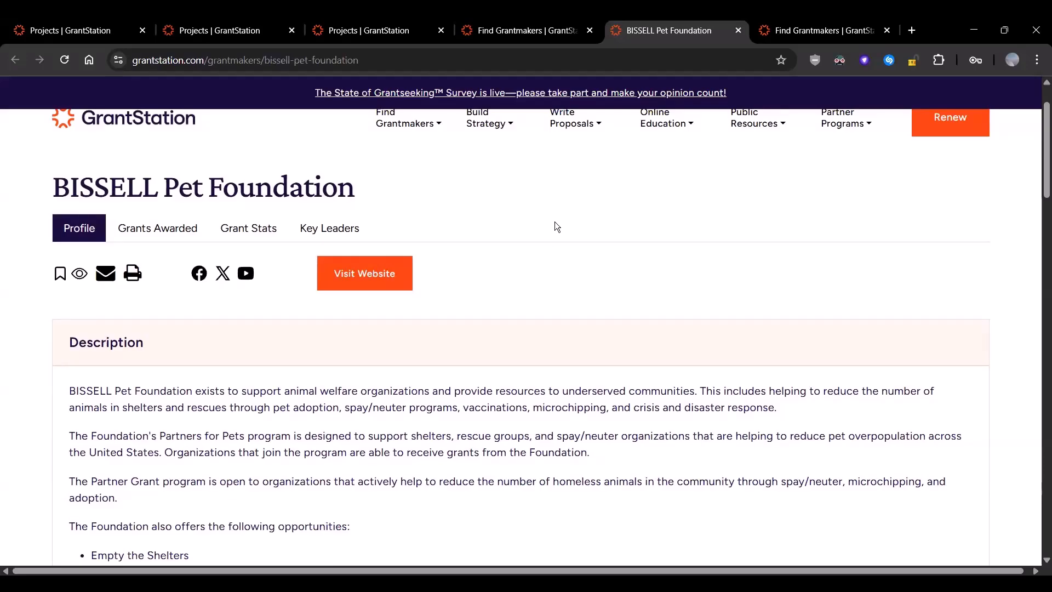
scroll(554, 221, down, 3)
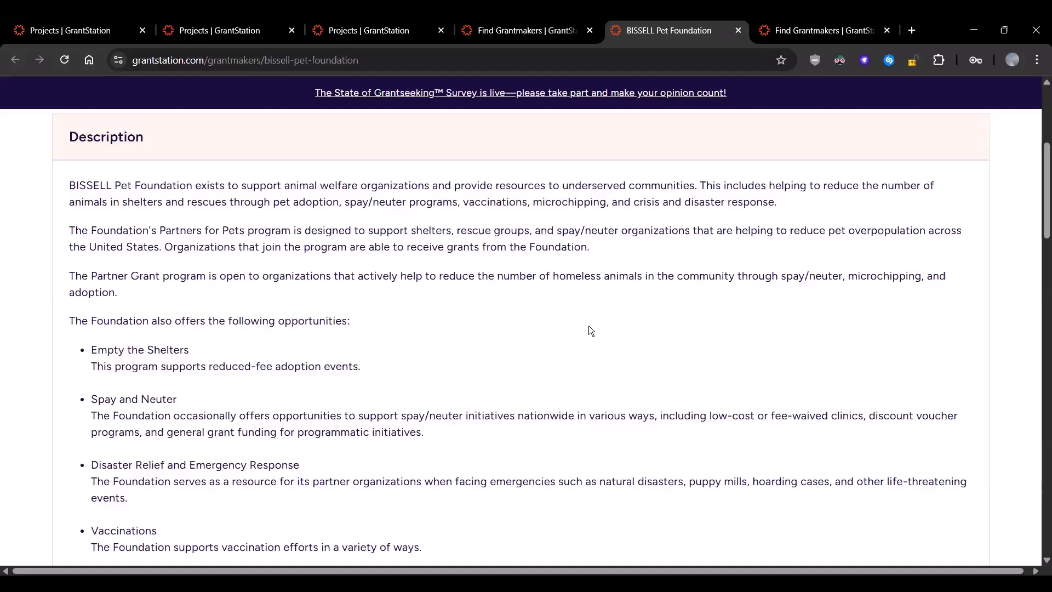
scroll(589, 327, down, 3)
scroll(589, 327, down, 1)
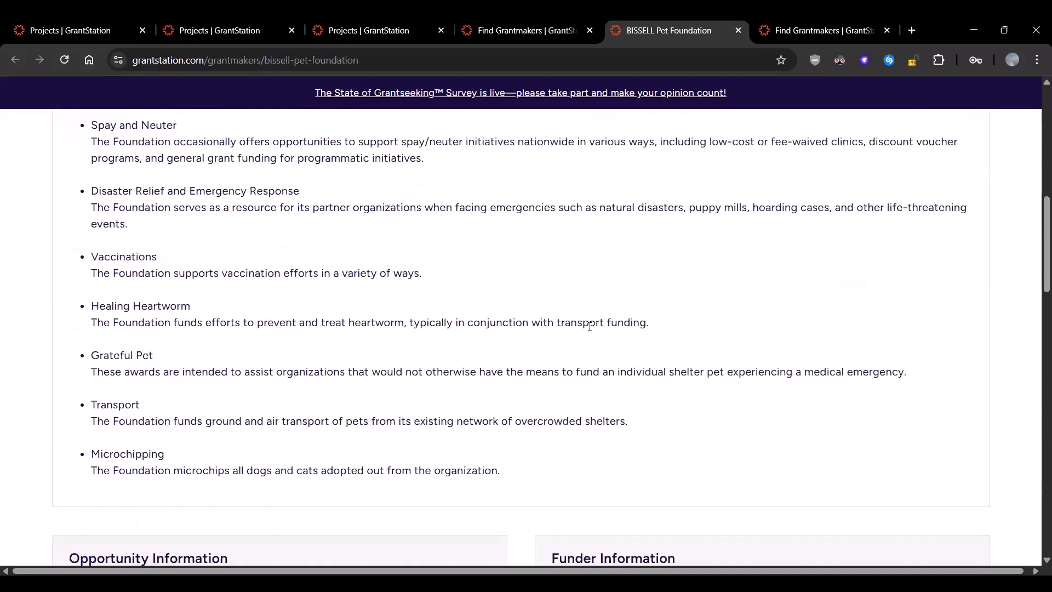
scroll(589, 326, down, 5)
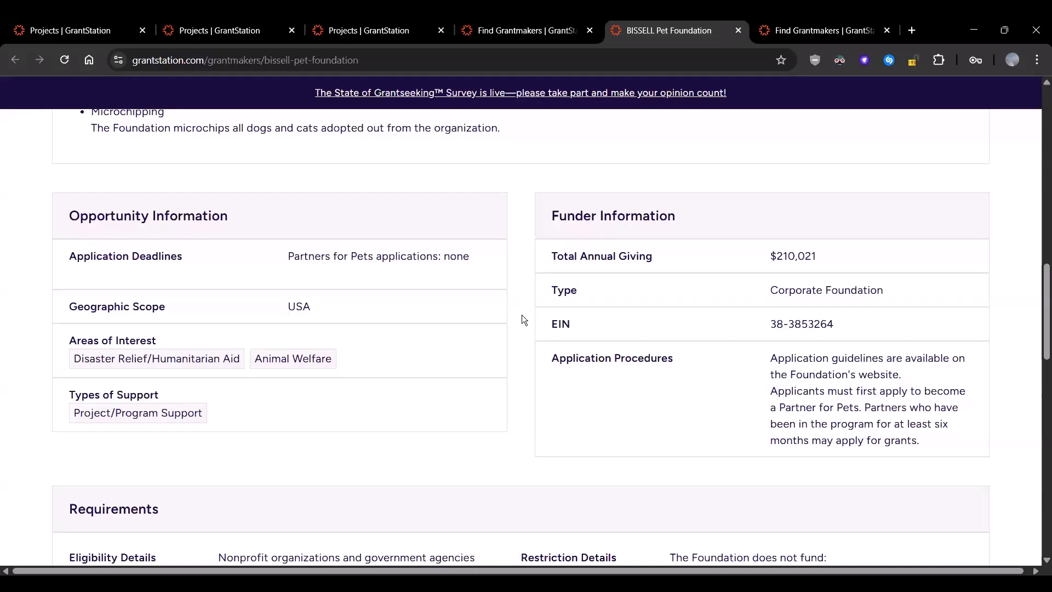
scroll(522, 371, down, 5)
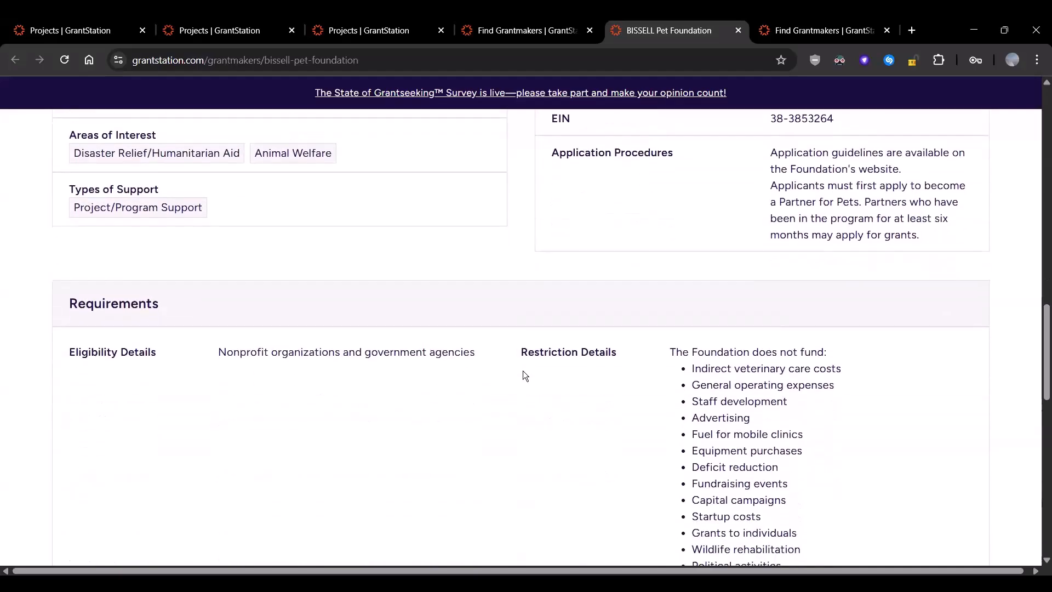
scroll(525, 370, down, 1)
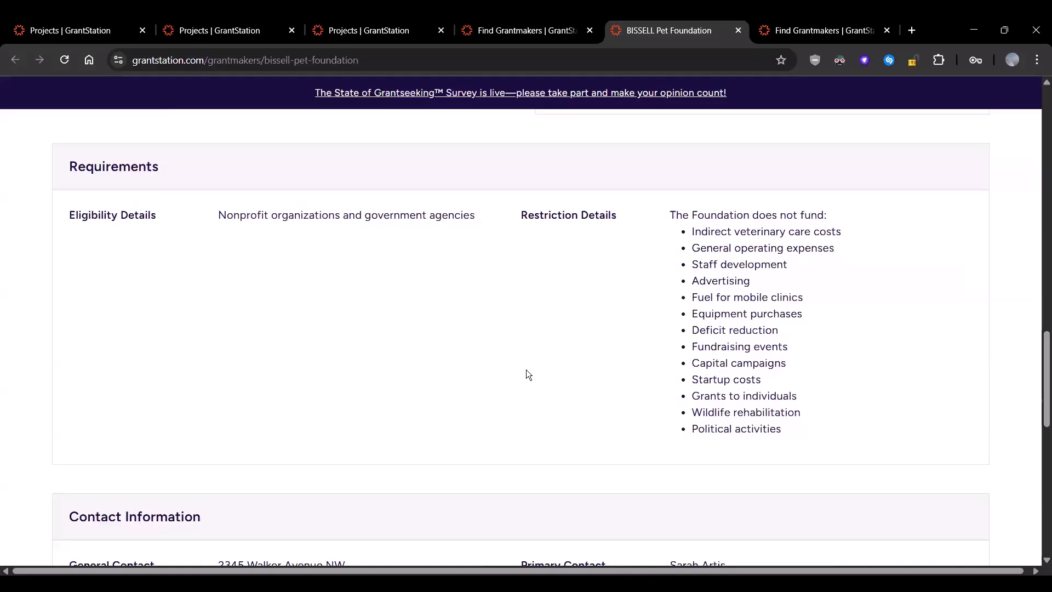
scroll(526, 369, down, 1)
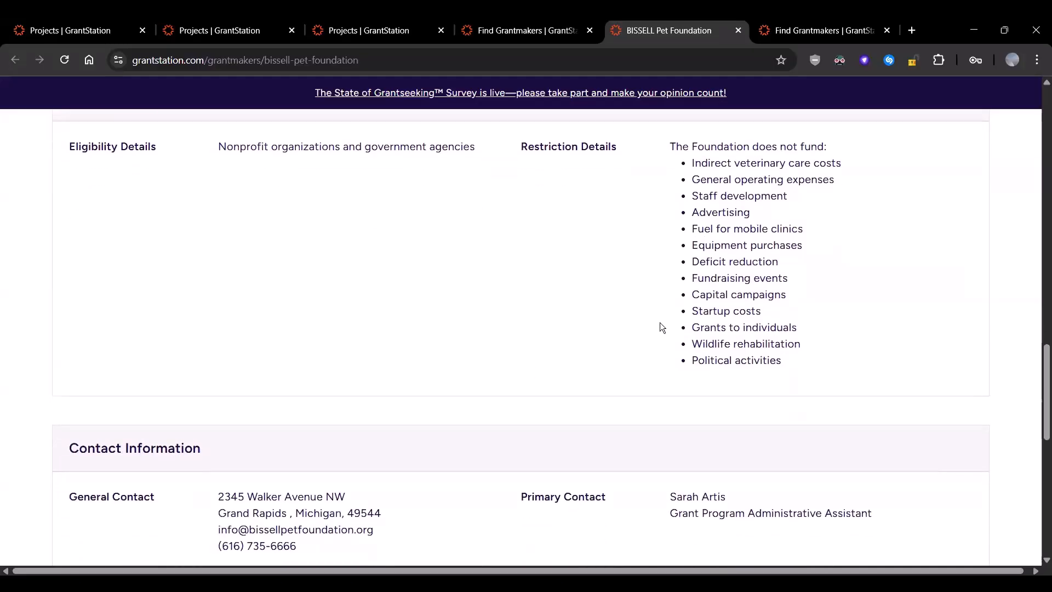
scroll(541, 286, down, 5)
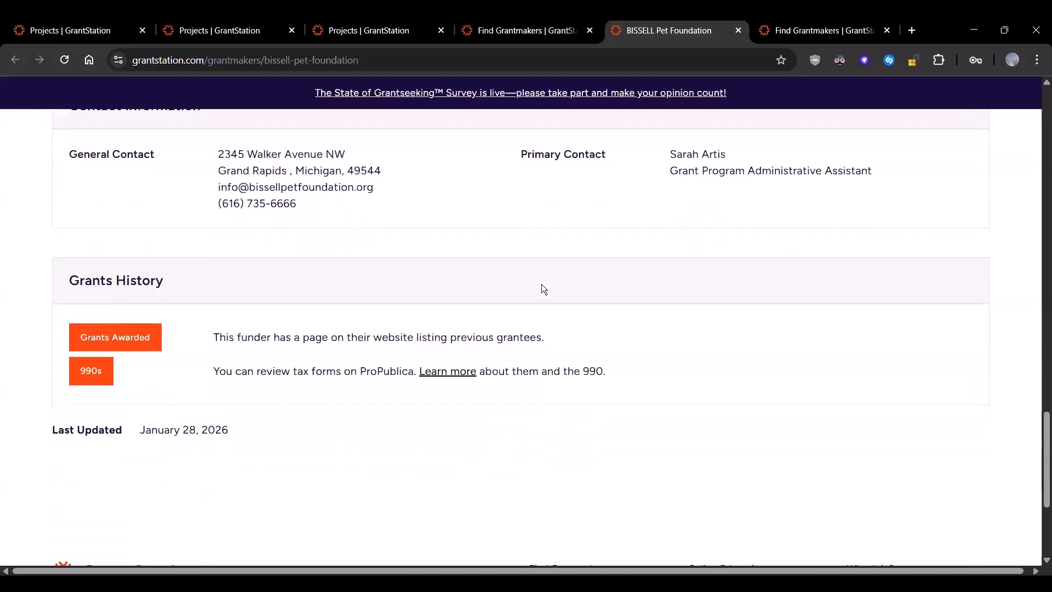
scroll(543, 288, up, 1)
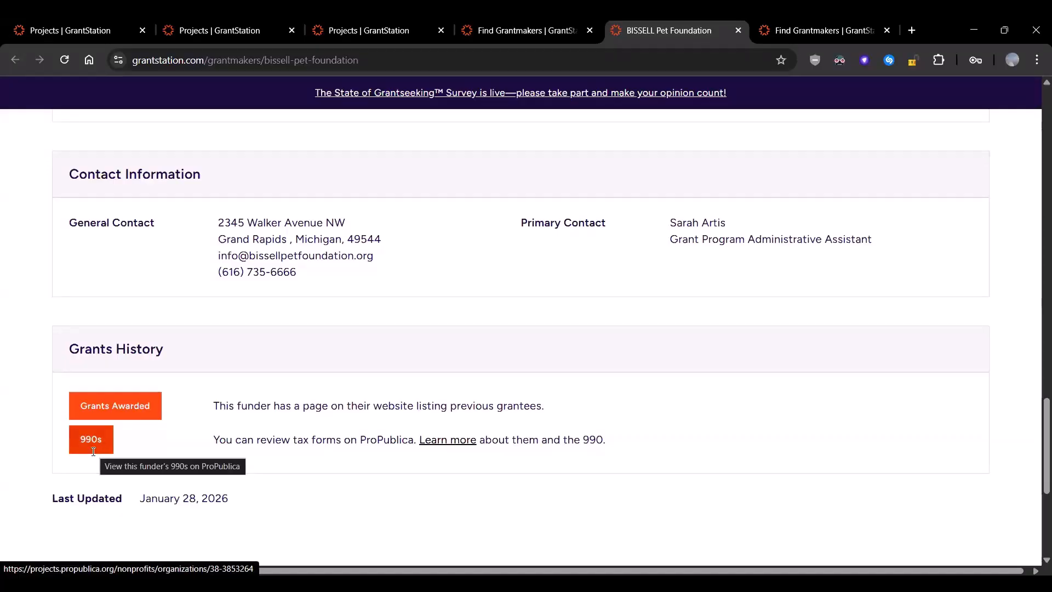
Show the foundation's awarded grants and limit the list to tax year 2022
scroll(390, 431, up, 12)
scroll(390, 431, up, 10)
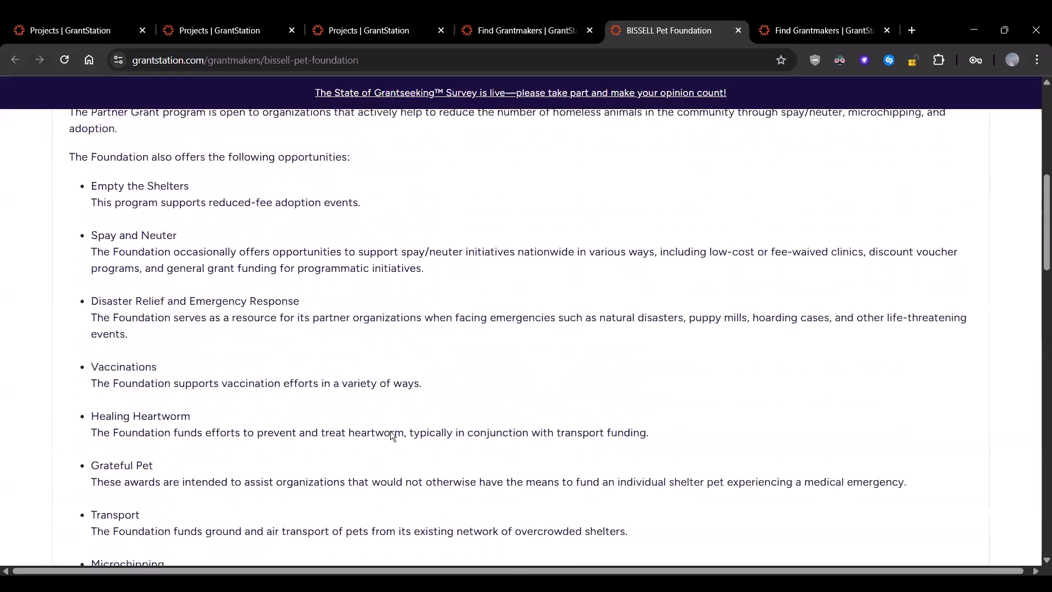
scroll(390, 430, down, 1)
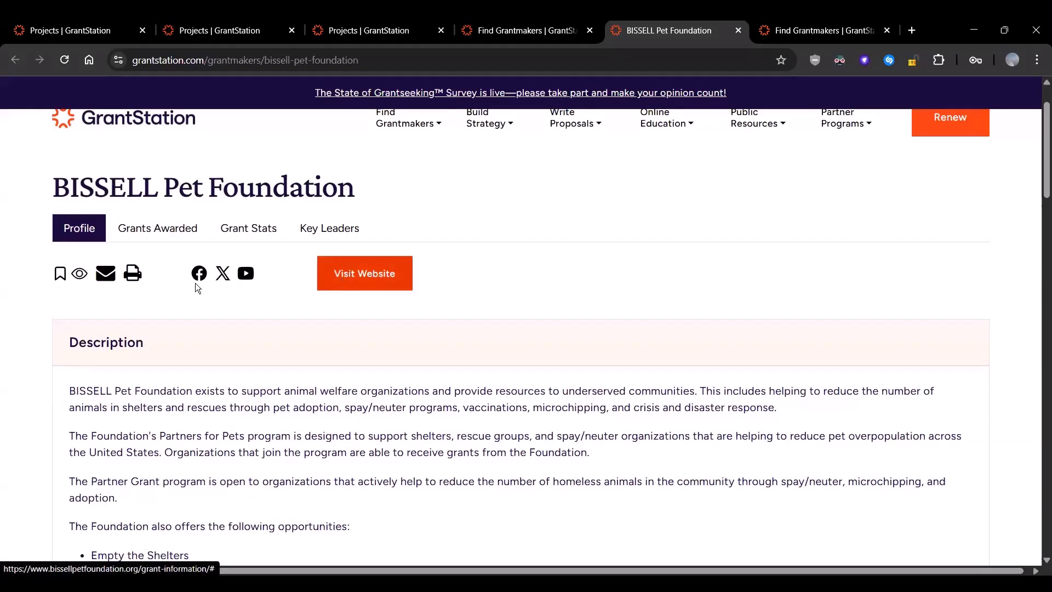
click(157, 229)
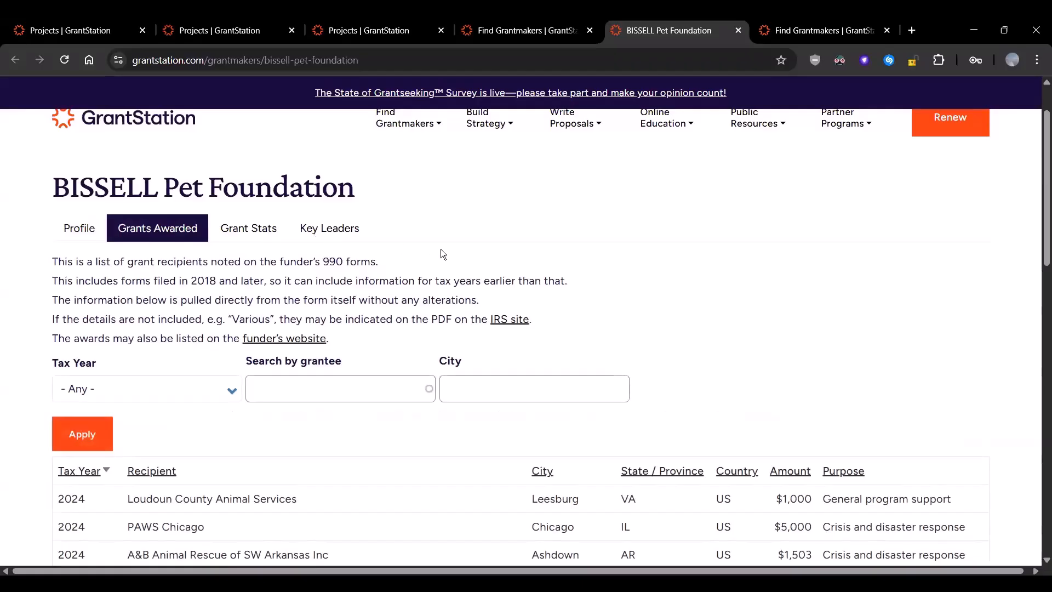
scroll(439, 249, down, 1)
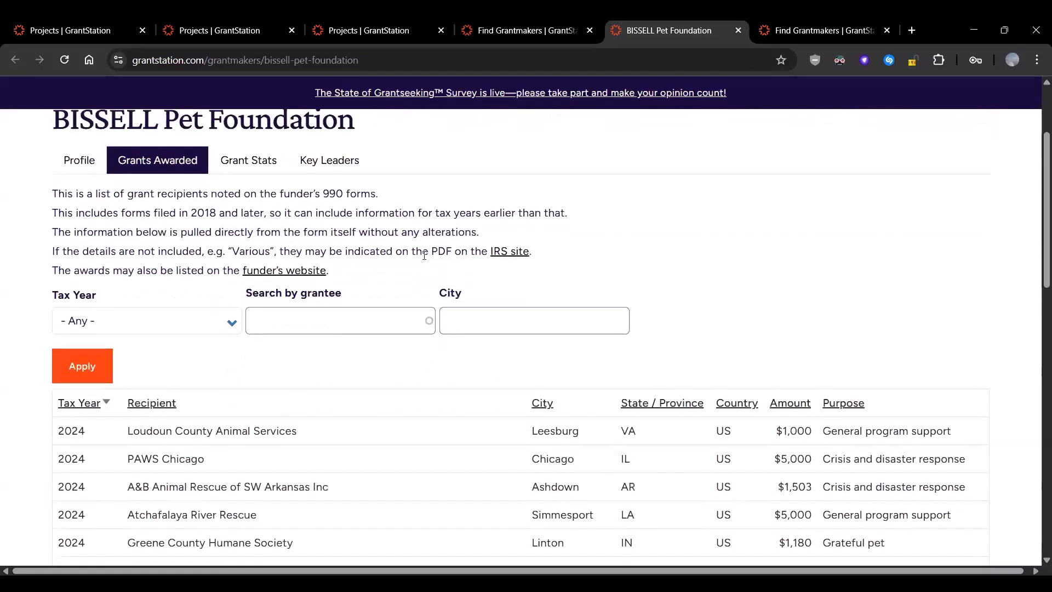
click(232, 323)
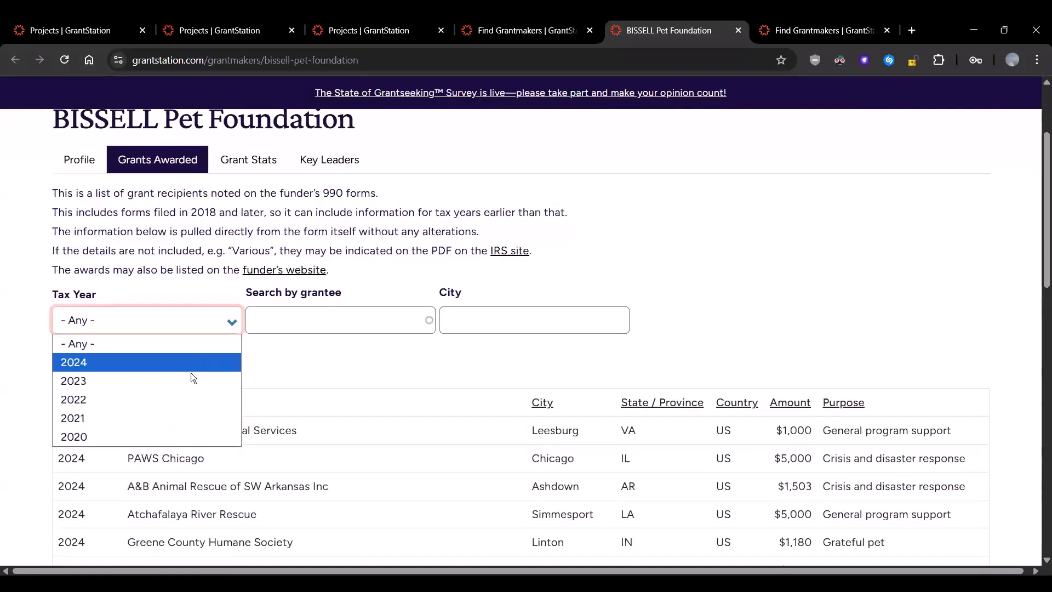
click(185, 398)
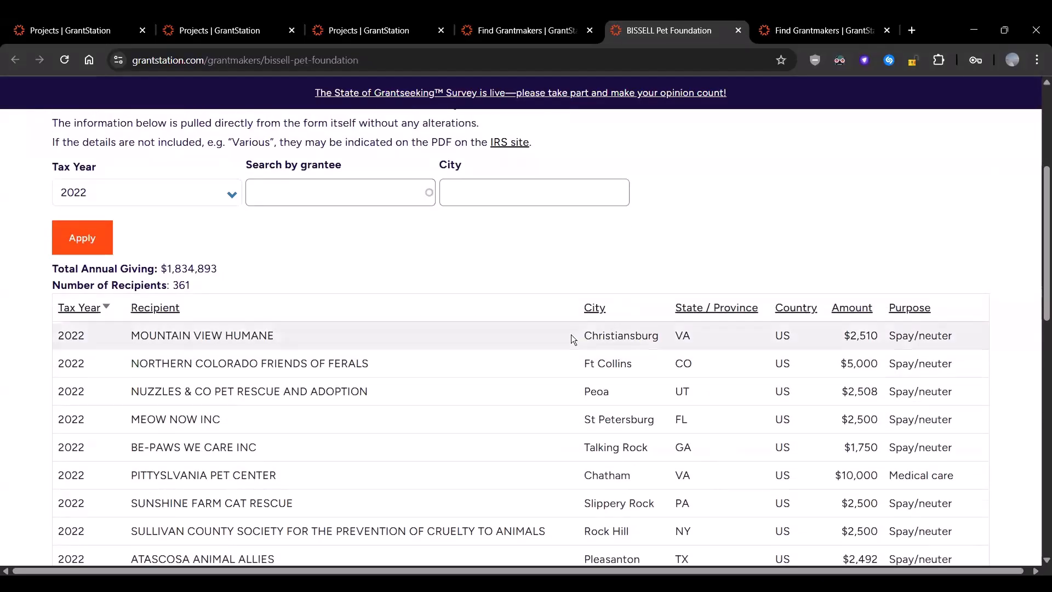
scroll(570, 338, down, 1)
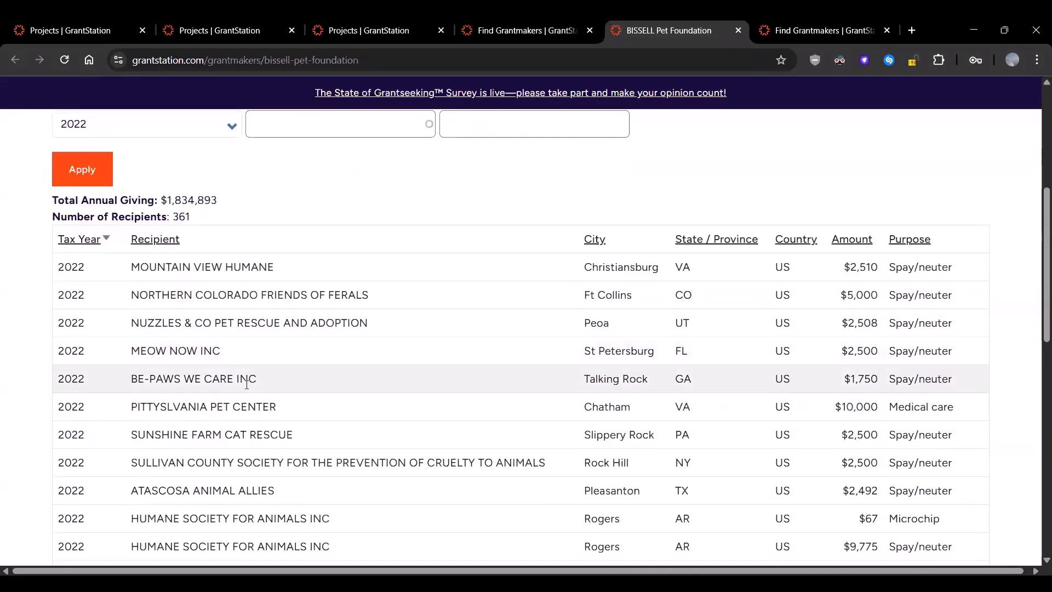
Filter the 2022 awarded grants by the grantee MEOW NOW INC, copying the name from the recipient list
drag(229, 354, 132, 351)
key(ctrl+c)
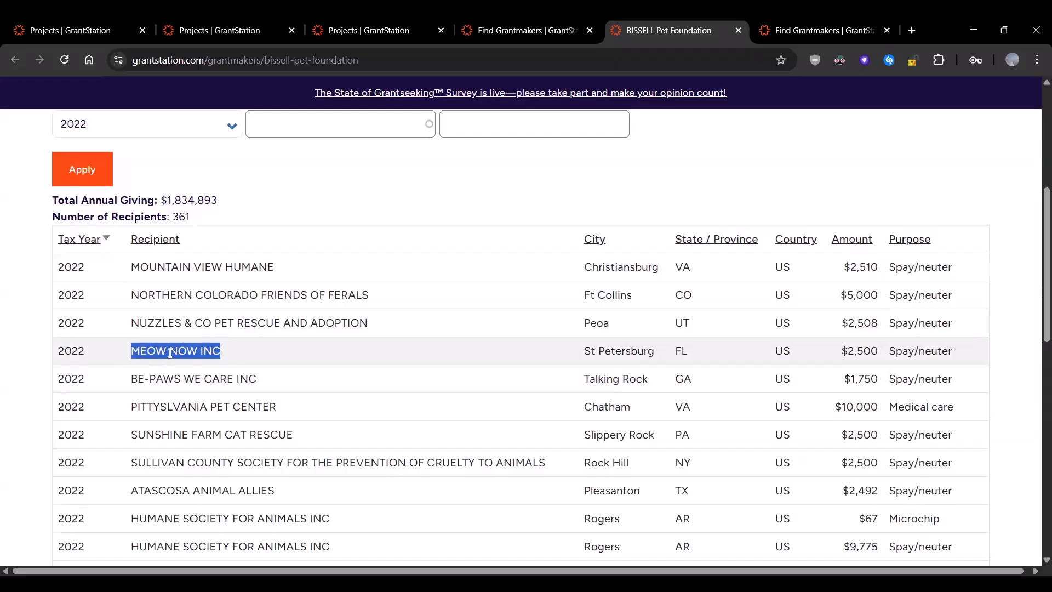
scroll(297, 332, up, 3)
click(316, 262)
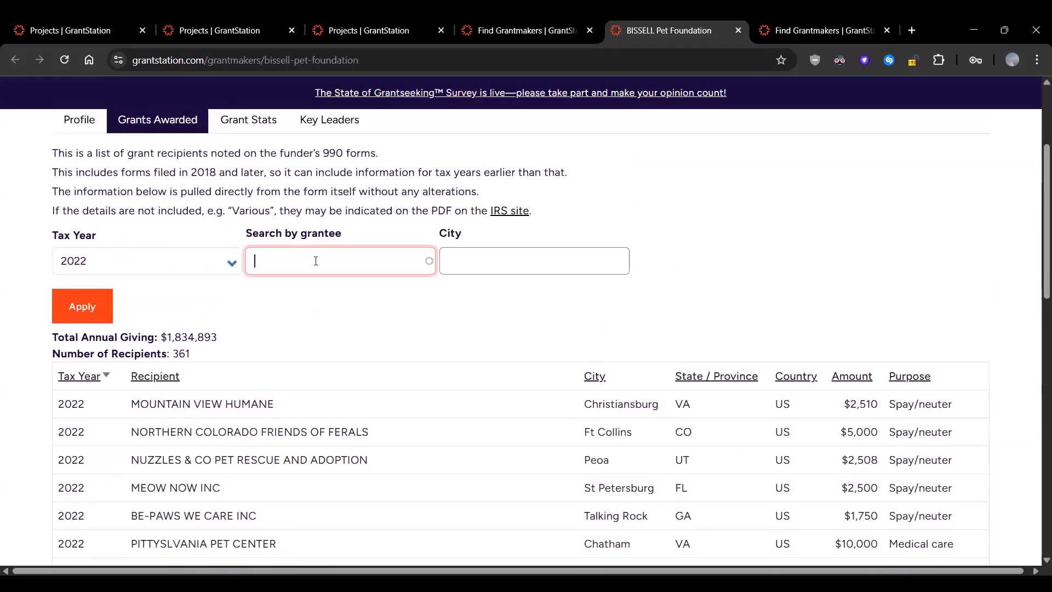
key(ctrl+v)
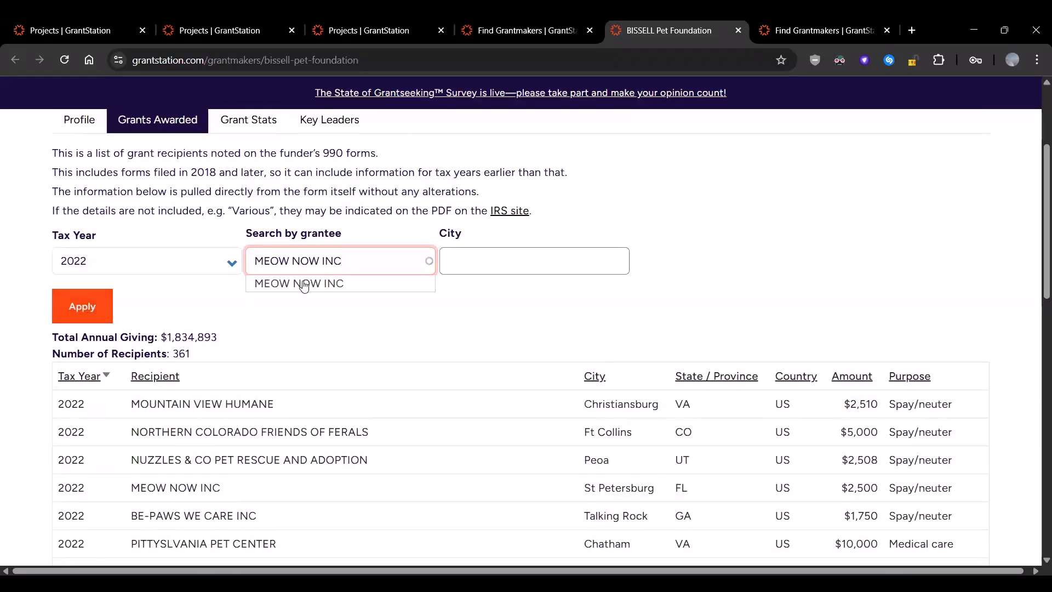
click(304, 283)
click(82, 305)
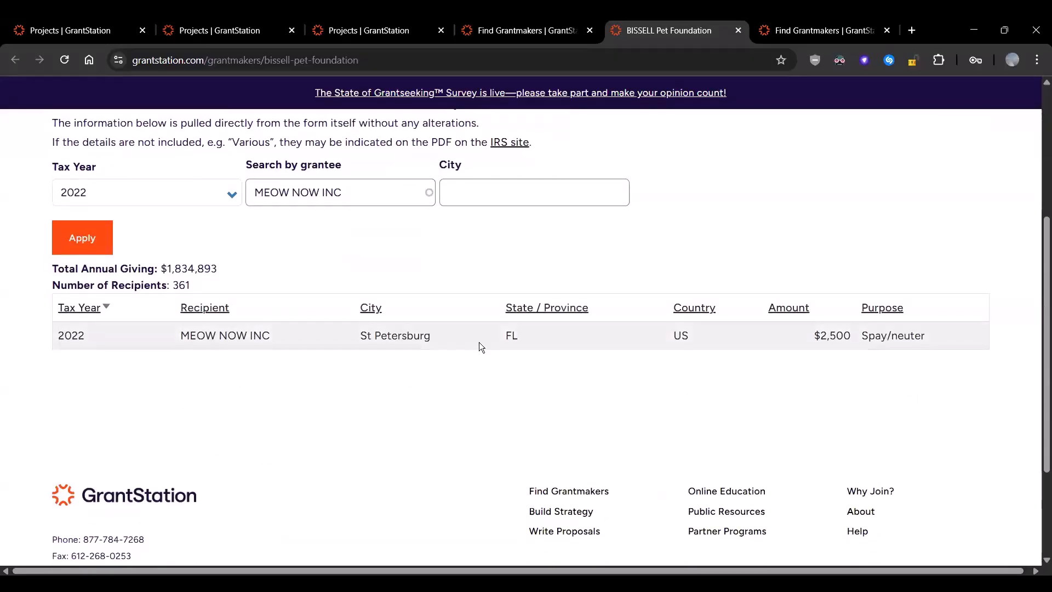
Clear the grantee name and filter the 2022 awarded grants by the city St Petersburg, copied from the results
click(482, 194)
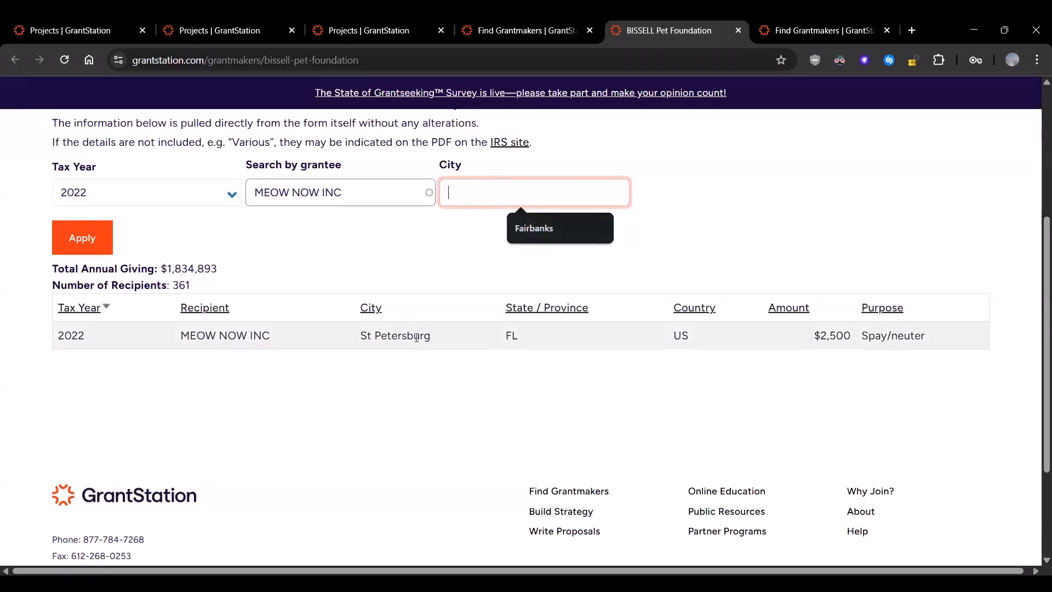
drag(437, 337, 352, 336)
key(ctrl+c)
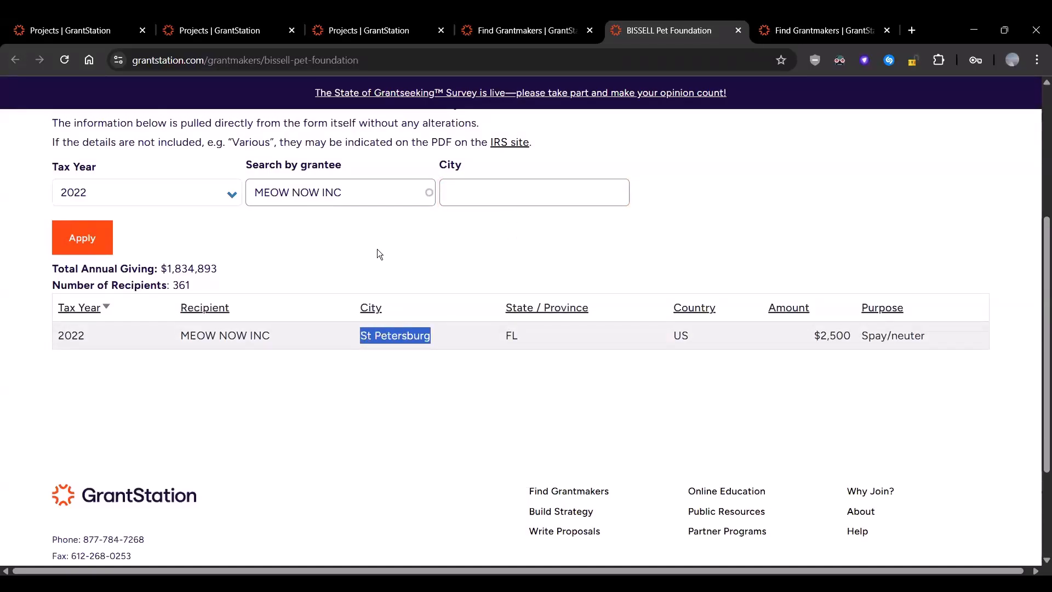
triple_click(349, 196)
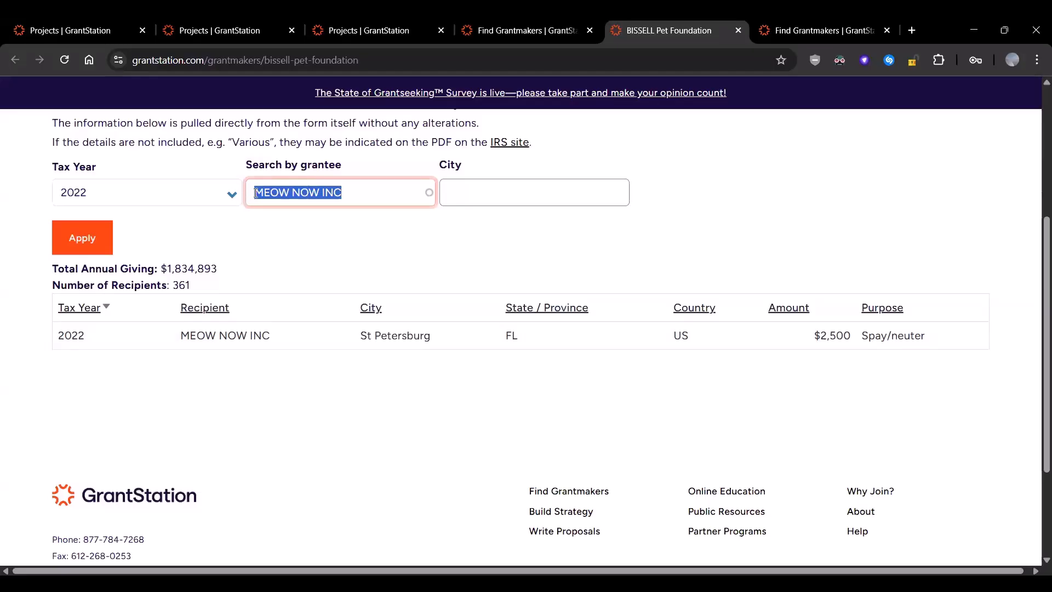
key(BackSpace)
click(500, 194)
key(ctrl+v)
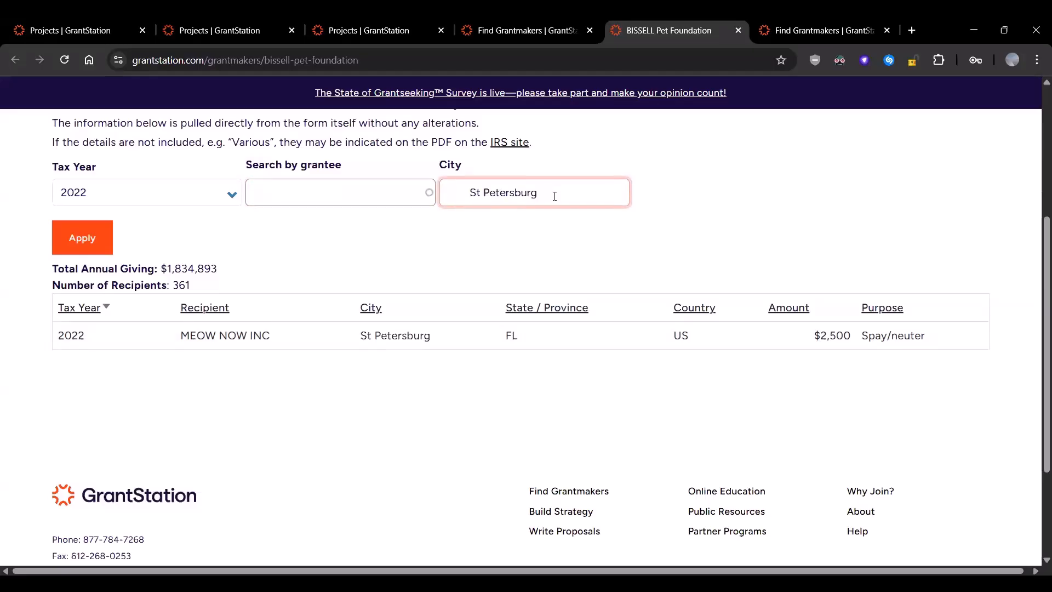
click(90, 236)
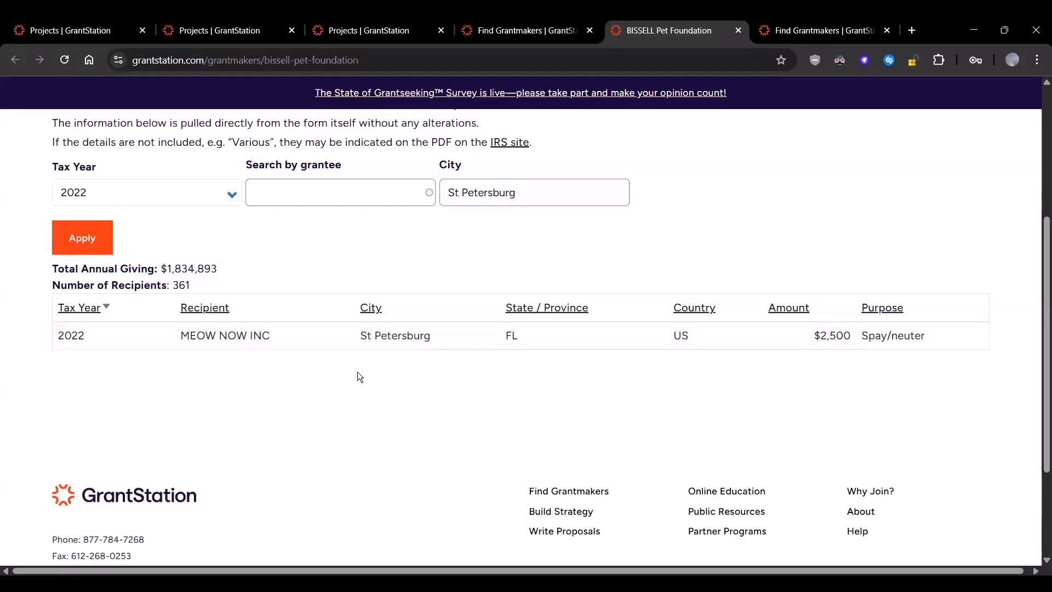
Open the foundation's grant statistics and check the recipients in Texas and Florida on the map of giving
scroll(359, 375, up, 4)
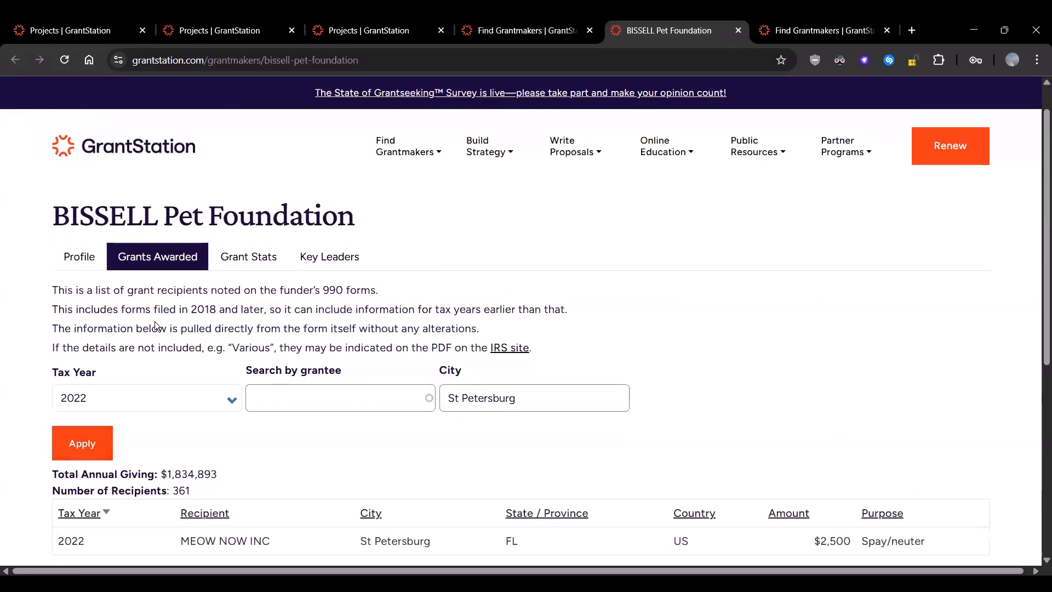
click(236, 257)
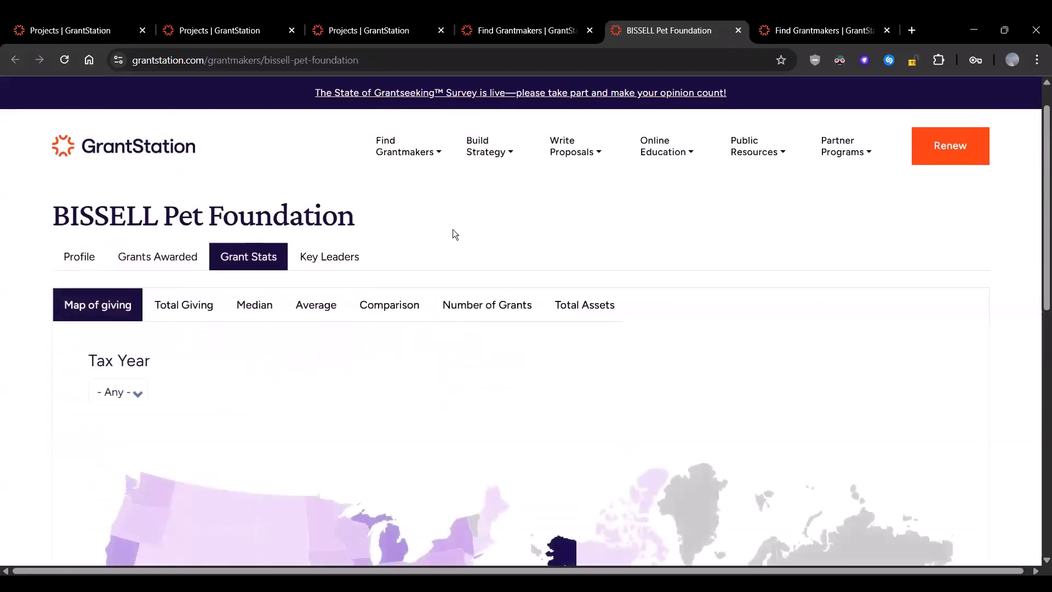
scroll(453, 229, down, 5)
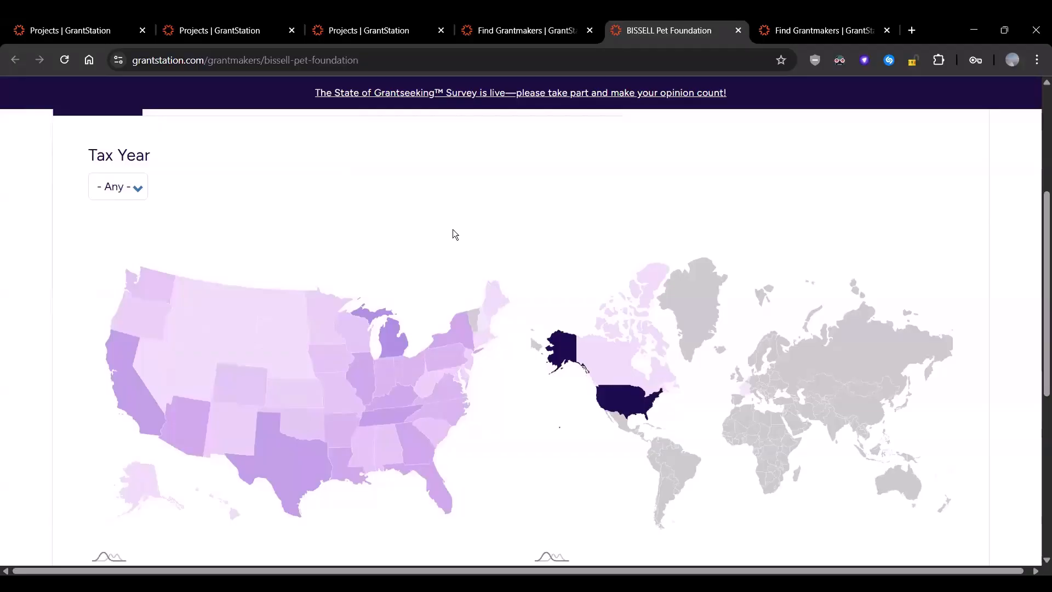
mouse_move(290, 459)
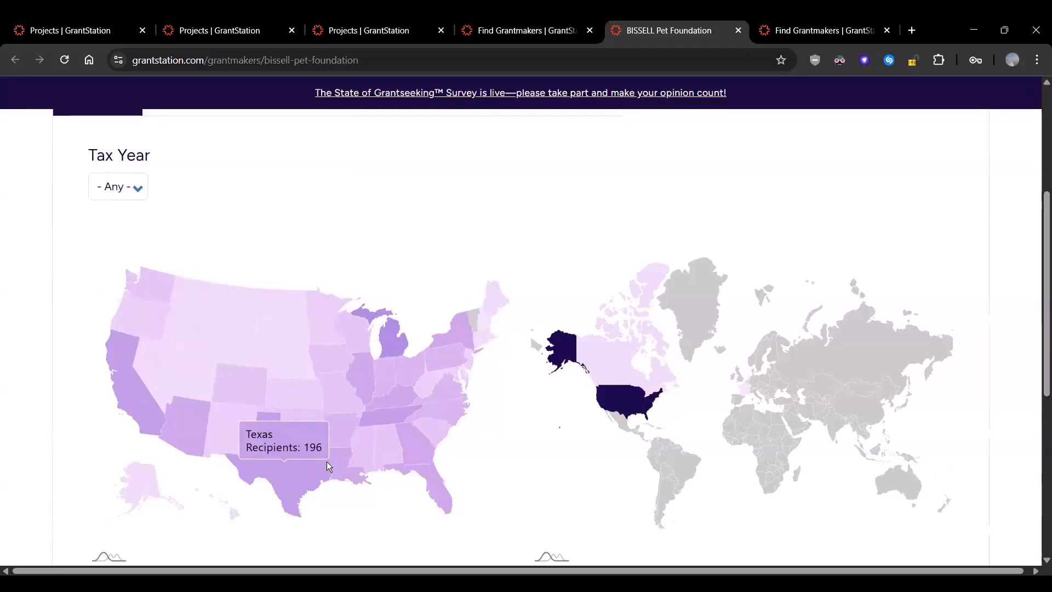
mouse_move(427, 469)
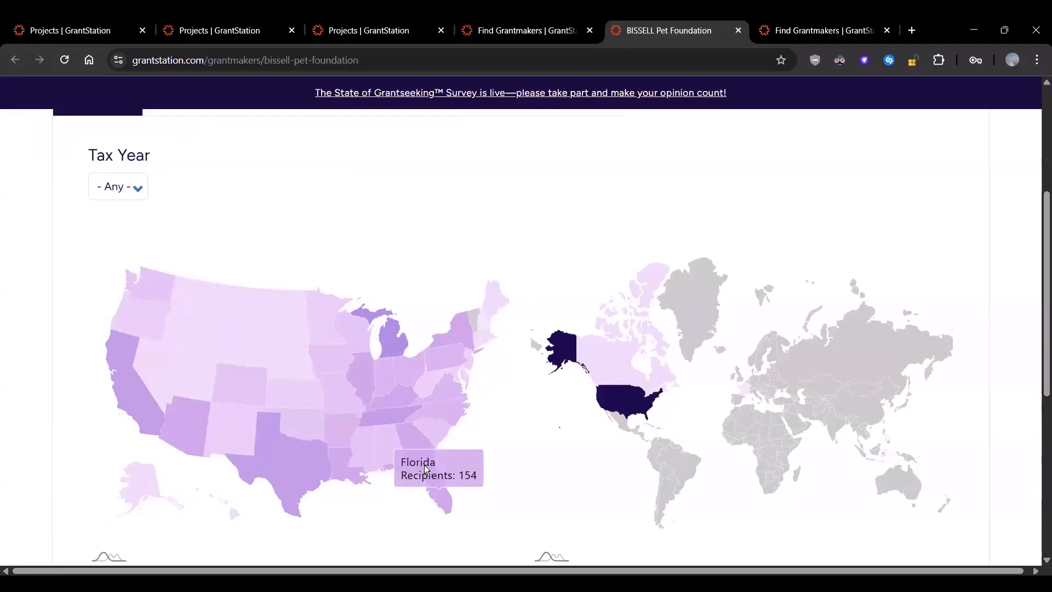
Check the number of grant recipients in Pennsylvania and in the shaded European country on the world map
mouse_move(448, 363)
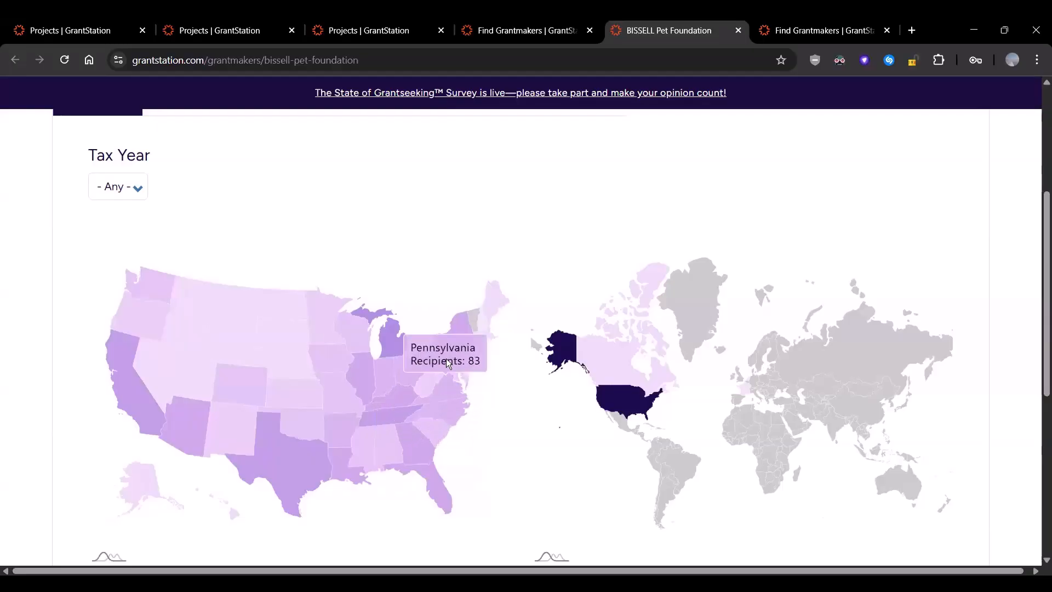
mouse_move(748, 390)
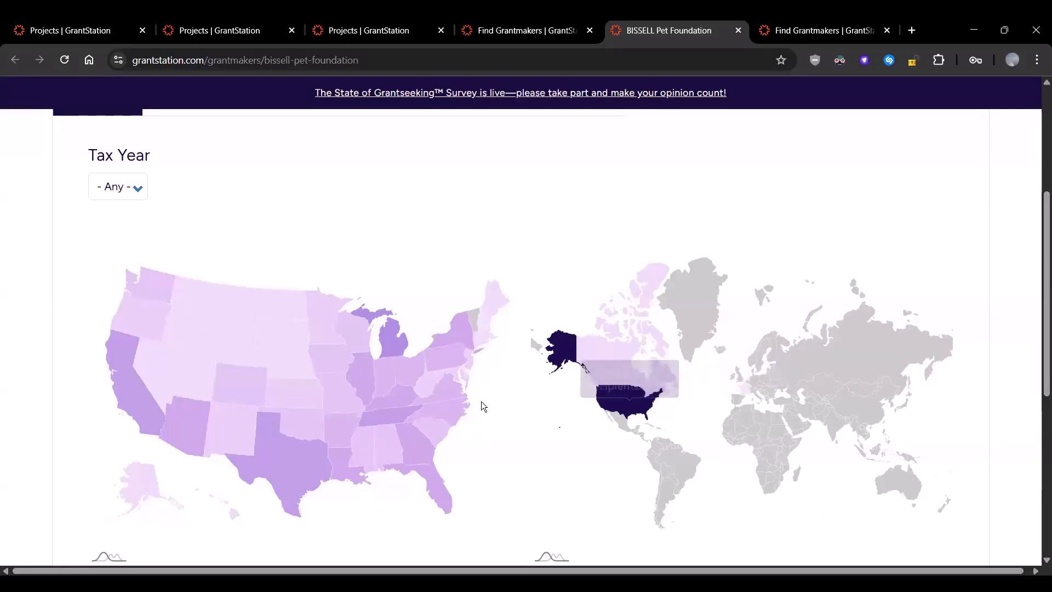
scroll(495, 404, down, 1)
View the foundation's yearly total giving chart and its median giving chart in the grant statistics
scroll(494, 403, up, 1)
scroll(494, 403, up, 2)
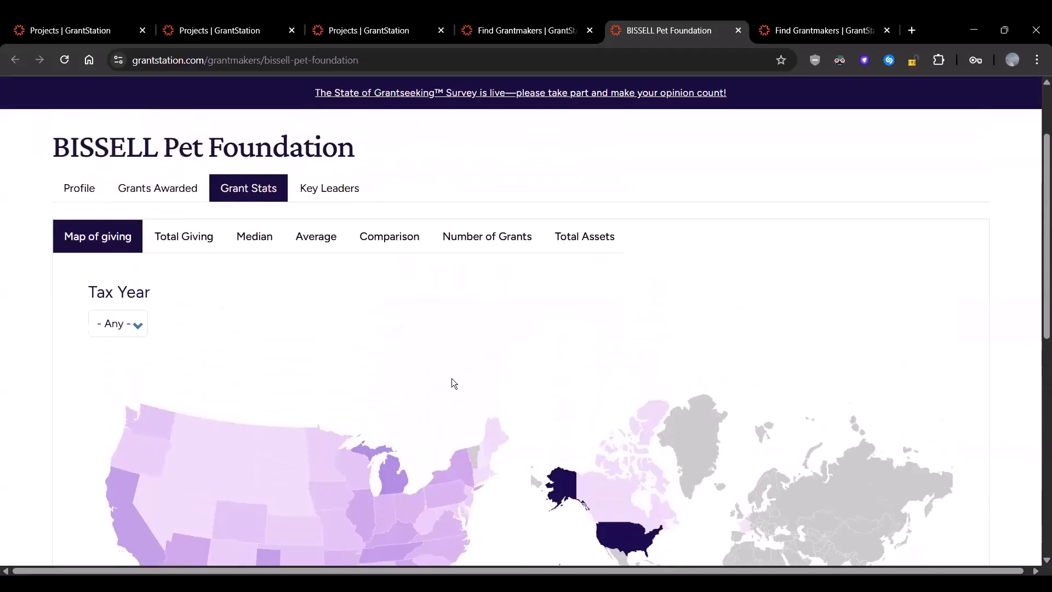
scroll(451, 378, down, 1)
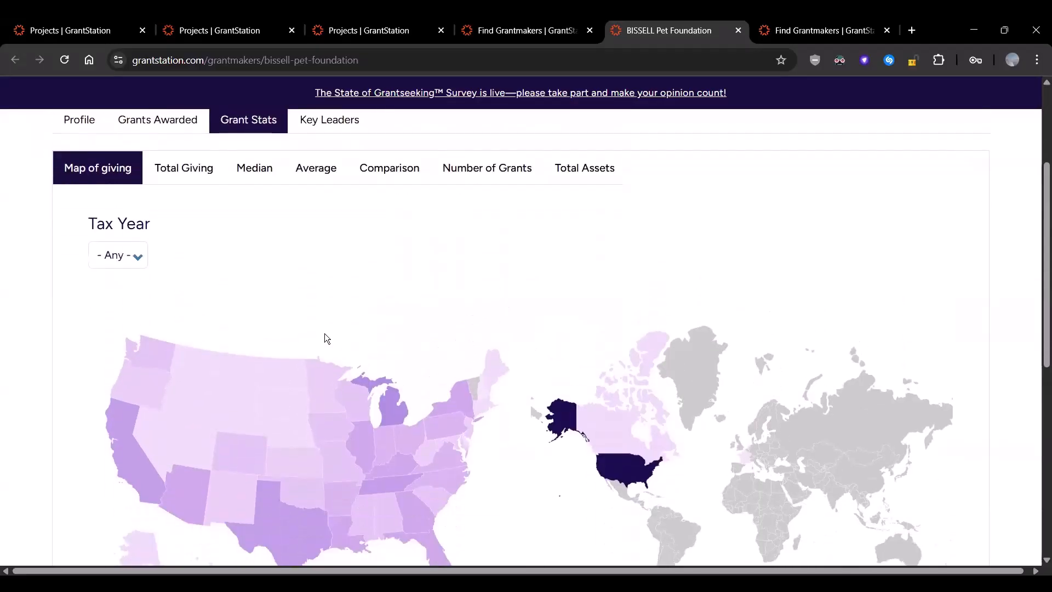
click(191, 170)
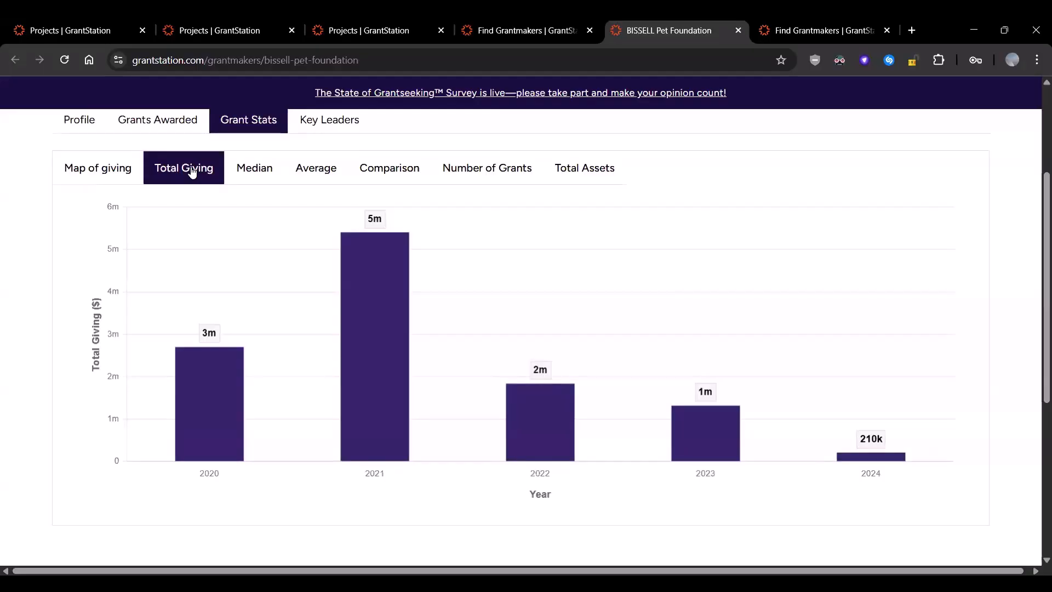
click(258, 171)
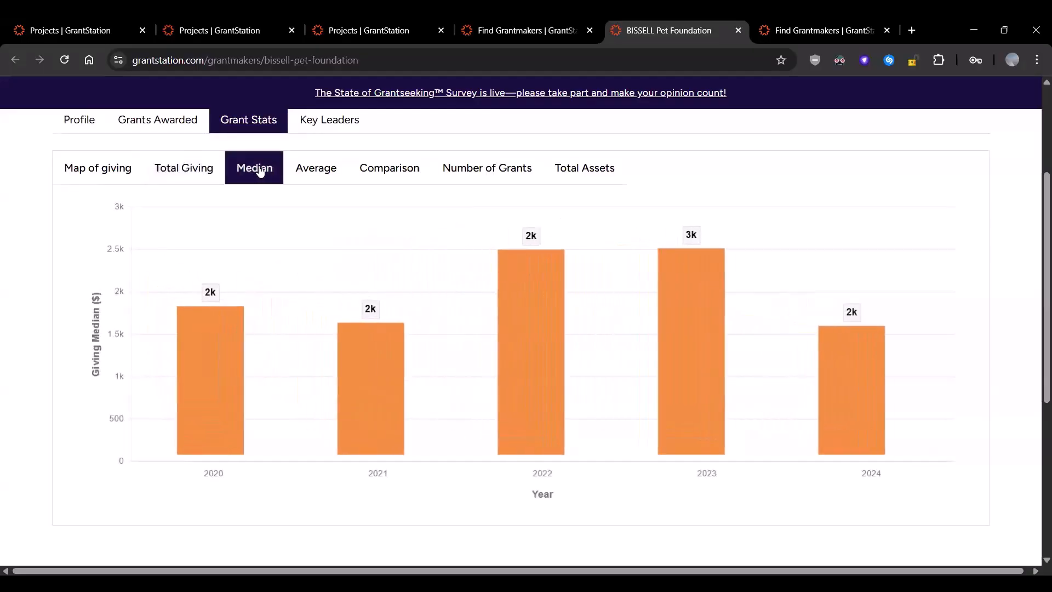
View BISSELL Pet Foundation's grant statistics for average giving, average-median comparison, number of grants, total assets and map of giving
click(316, 169)
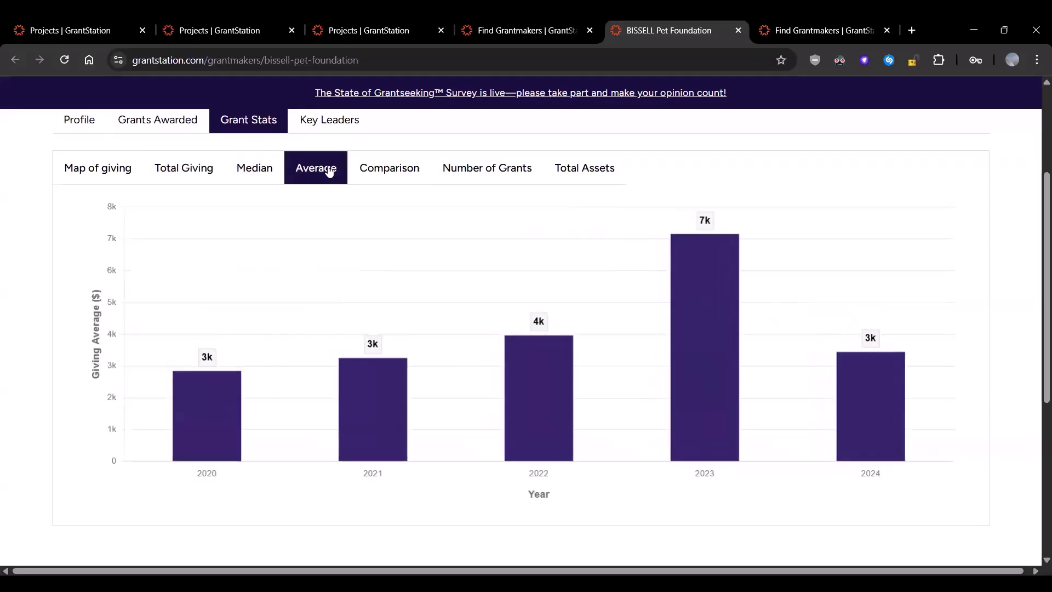
click(391, 171)
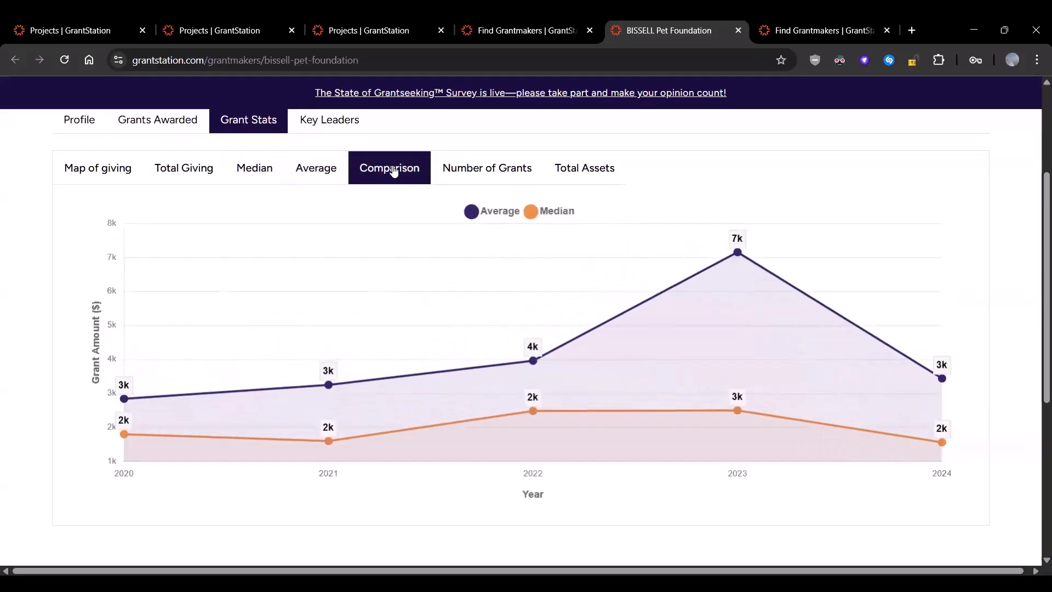
click(476, 173)
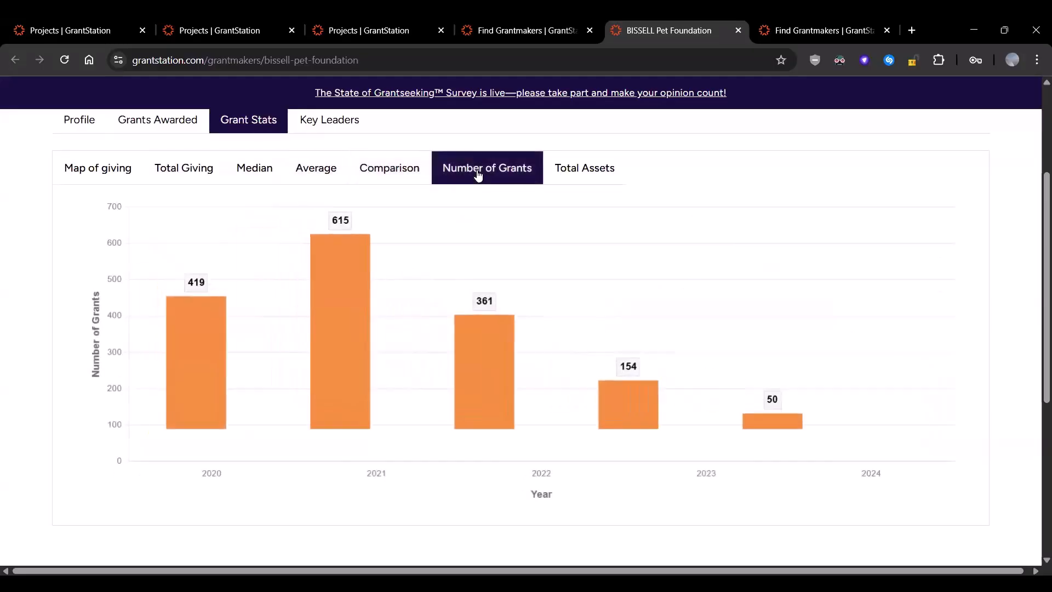
click(576, 176)
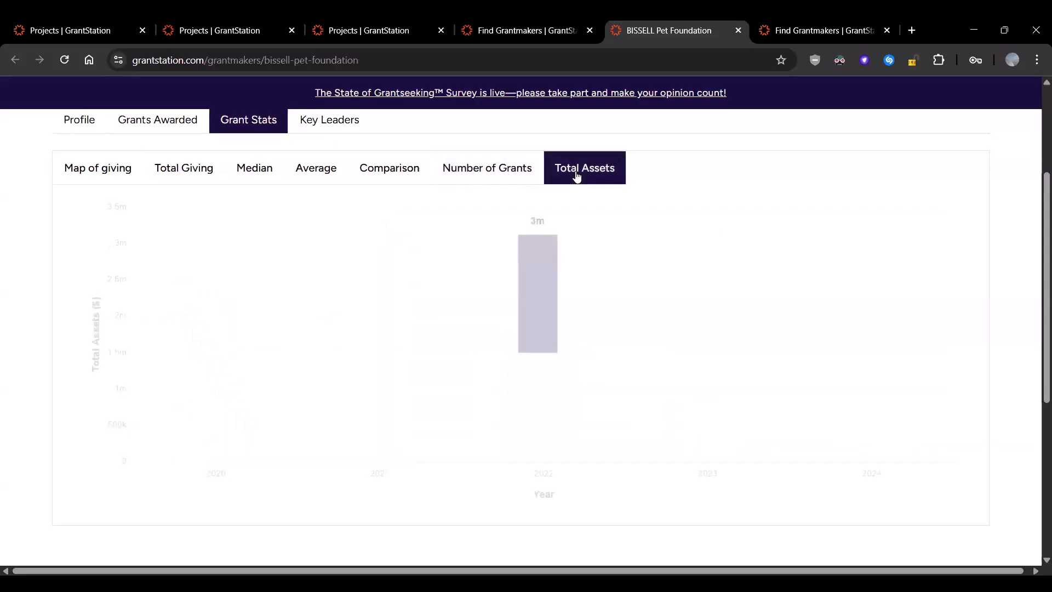
click(493, 172)
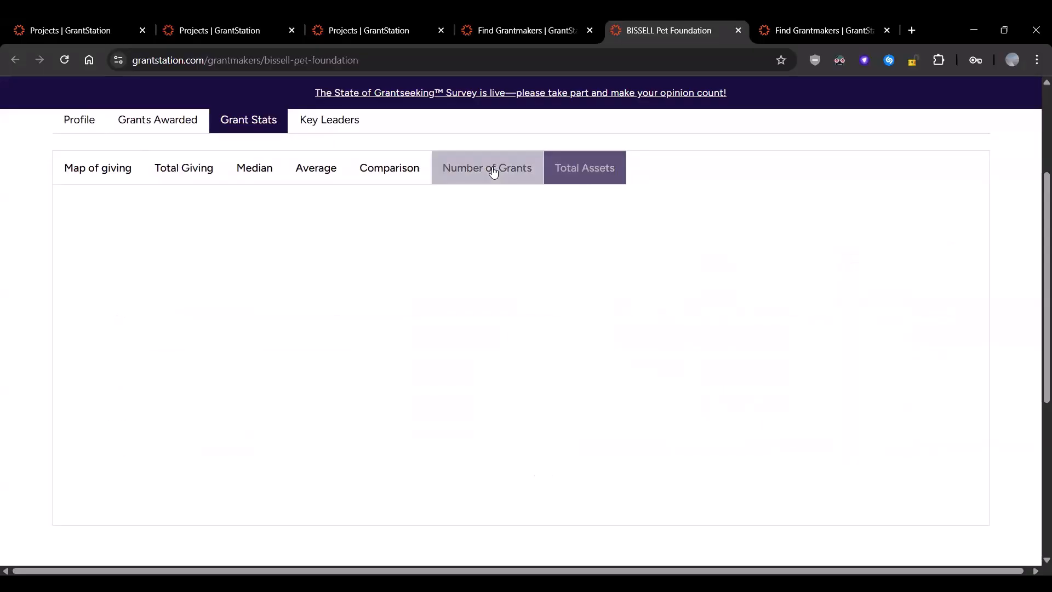
click(106, 174)
View the list of key leaders for BISSELL Pet Foundation
scroll(324, 187, up, 2)
click(326, 189)
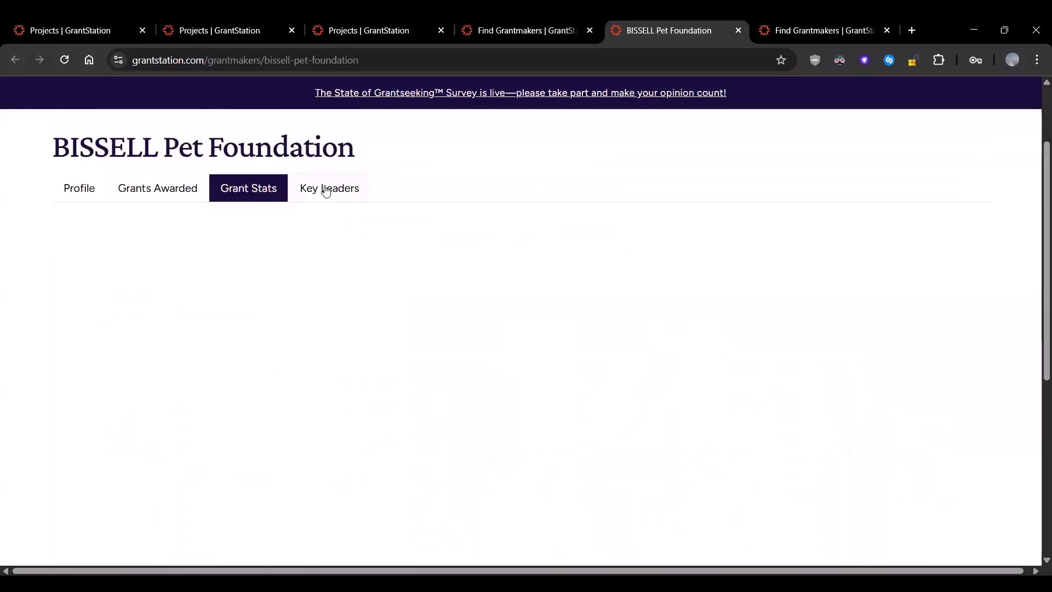
scroll(529, 224, down, 1)
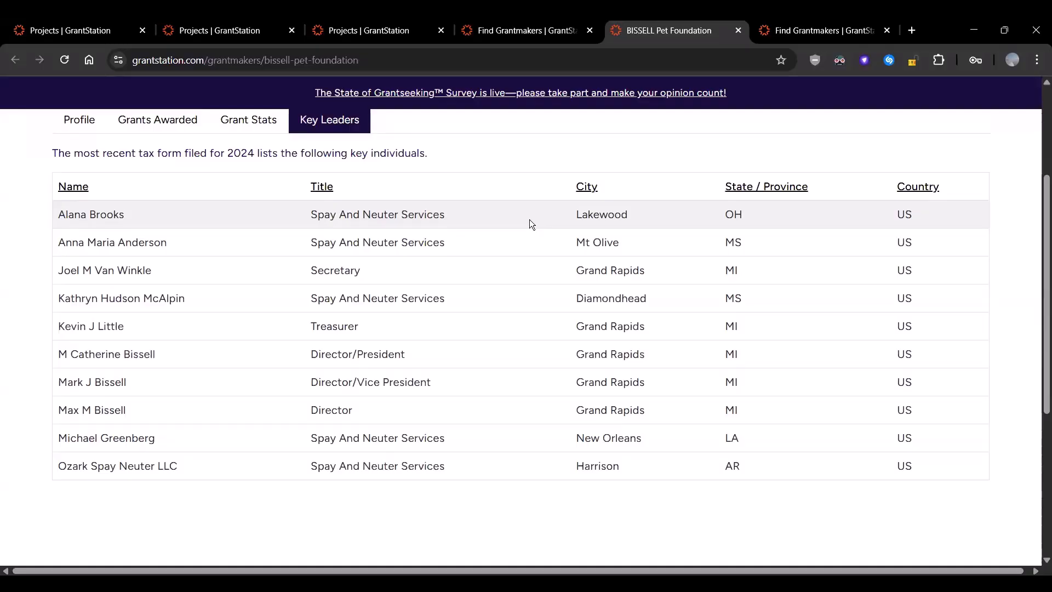
Return to the foundation's profile and save the funder to the project "Animal Welfare Project - 2026"
scroll(514, 281, up, 2)
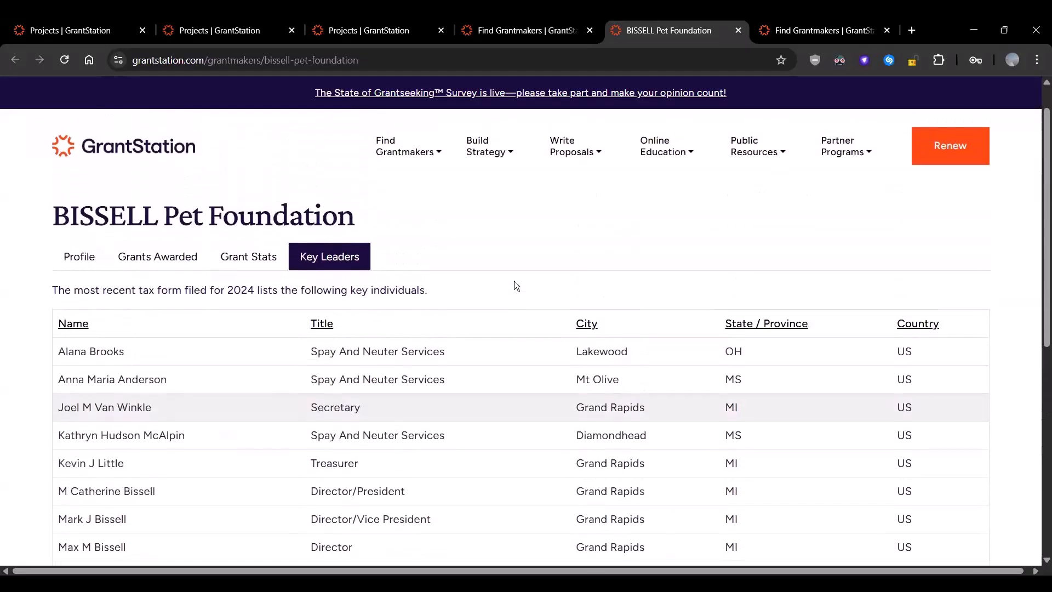
click(62, 257)
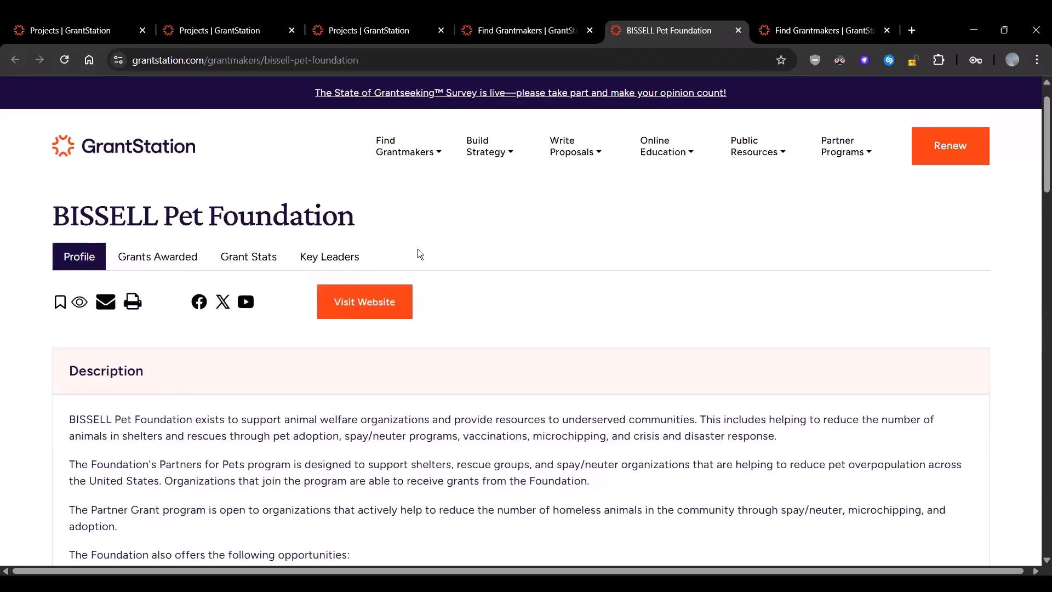
scroll(418, 251, down, 1)
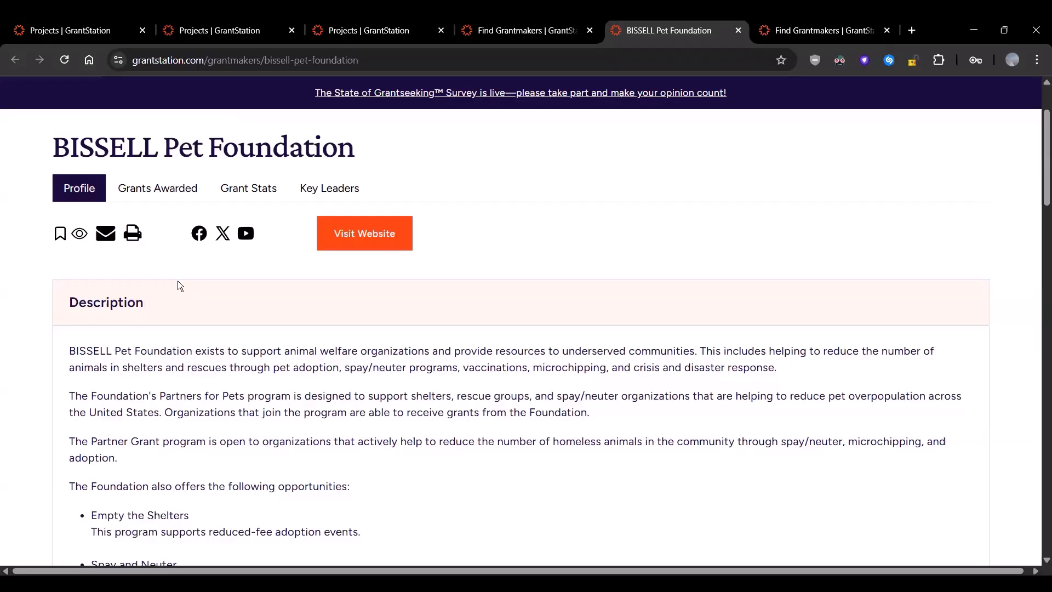
click(60, 235)
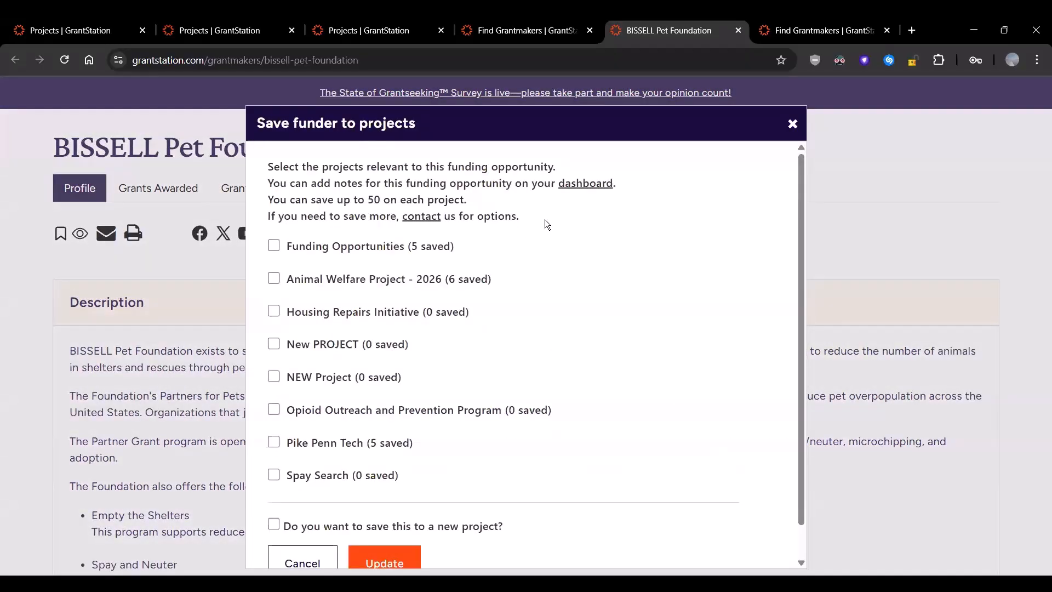
scroll(493, 227, down, 1)
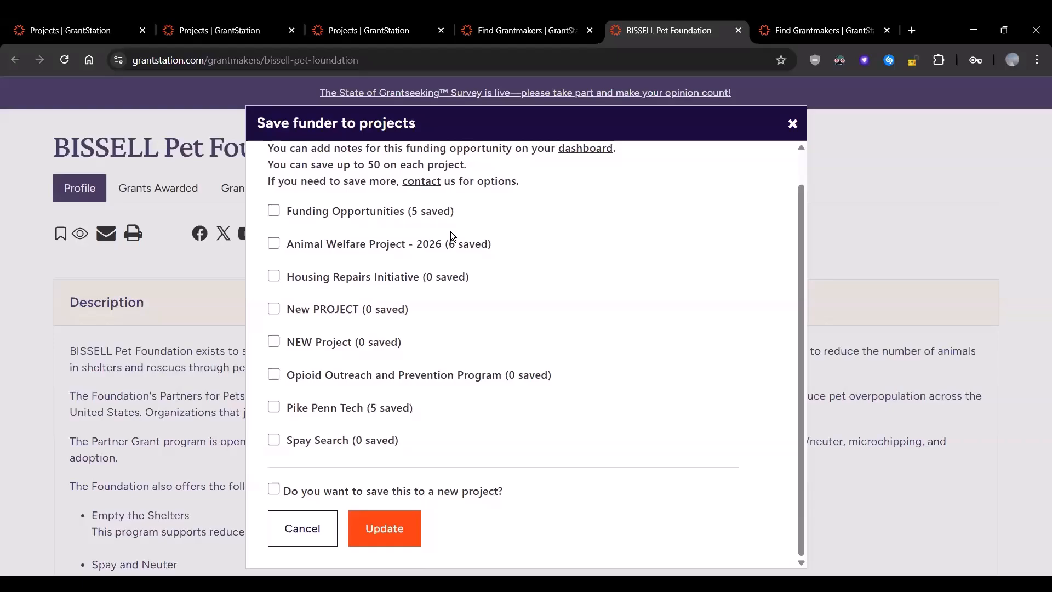
click(274, 243)
click(398, 529)
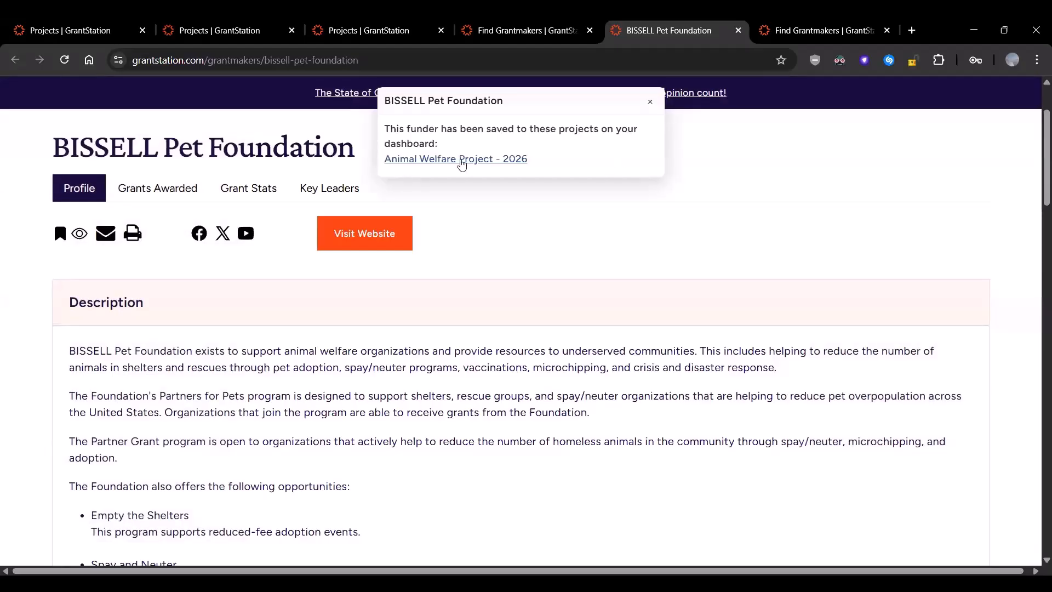
Open the Animal Welfare Project - 2026 from the save notice and locate the BISSELL Pet Foundation entry among its saved funders
click(462, 163)
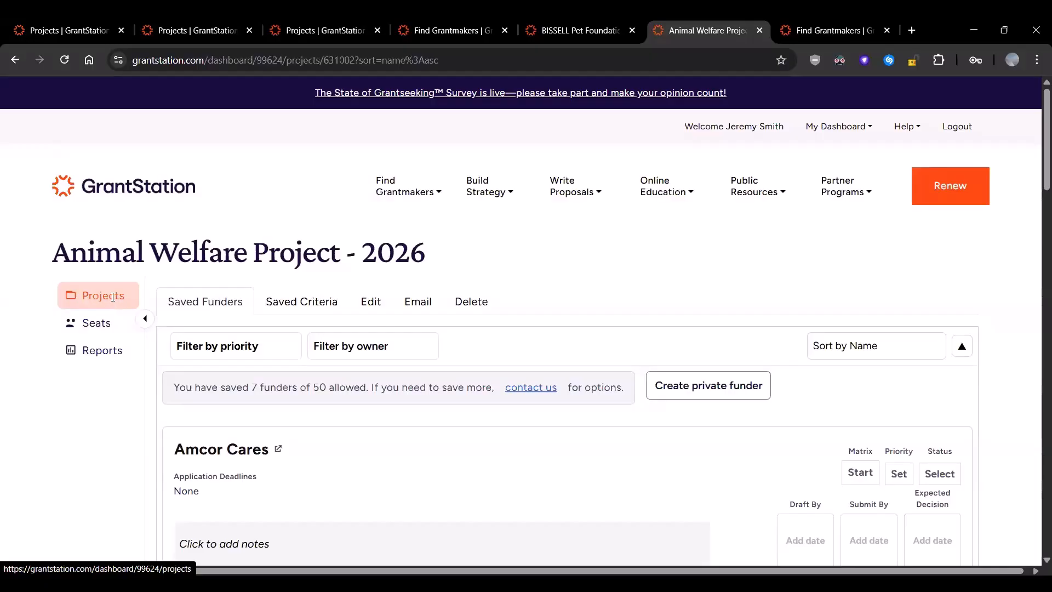
scroll(214, 309, down, 3)
scroll(212, 310, down, 7)
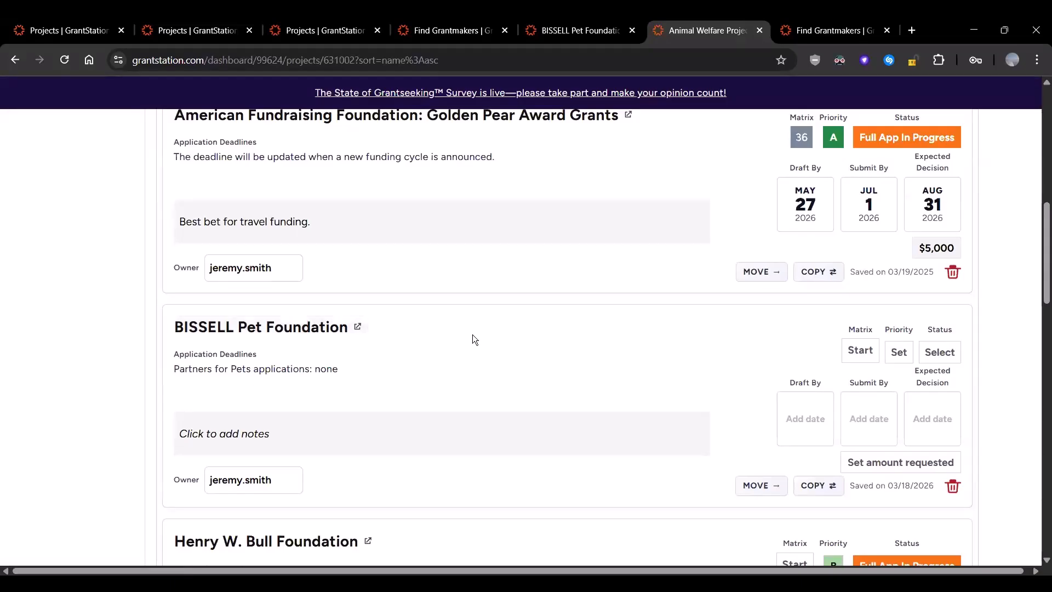
scroll(473, 335, down, 1)
scroll(473, 335, up, 1)
scroll(469, 345, down, 1)
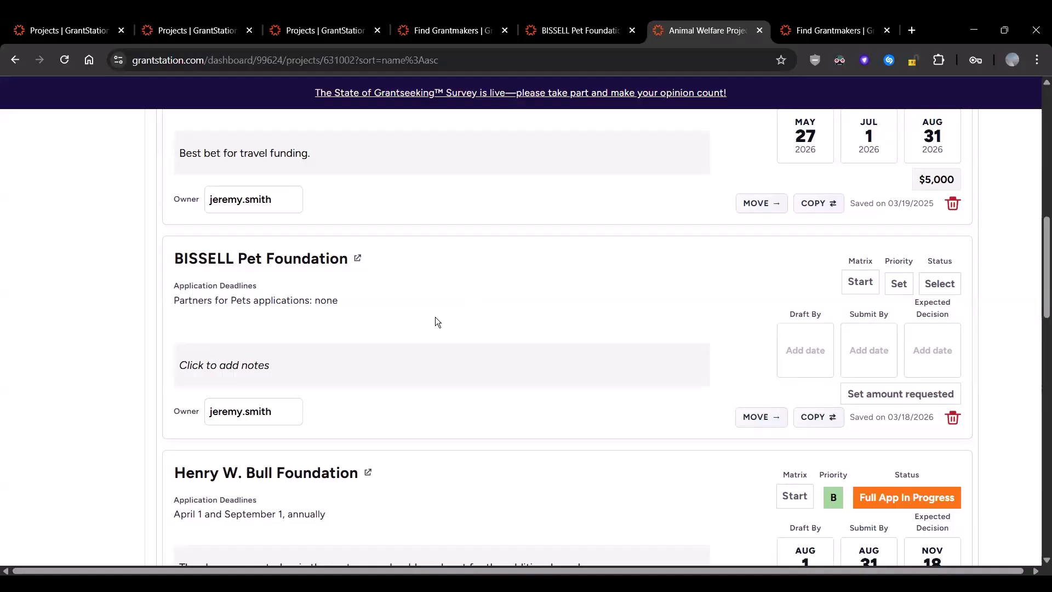
Open the BISSELL Pet Foundation profile from the project and view its options for marking projects not applicable, without changing any
click(359, 261)
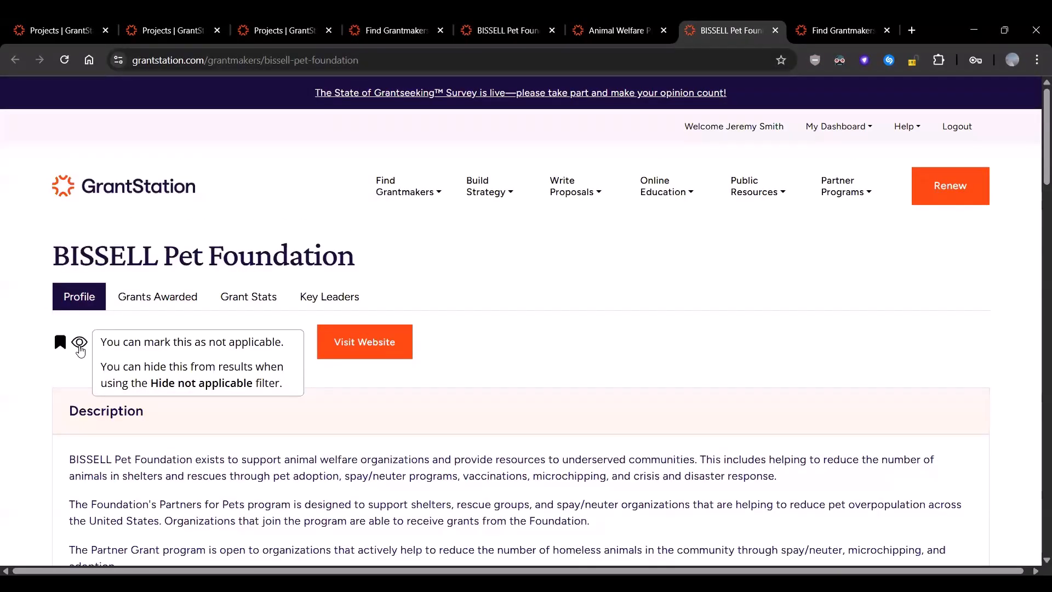
click(80, 344)
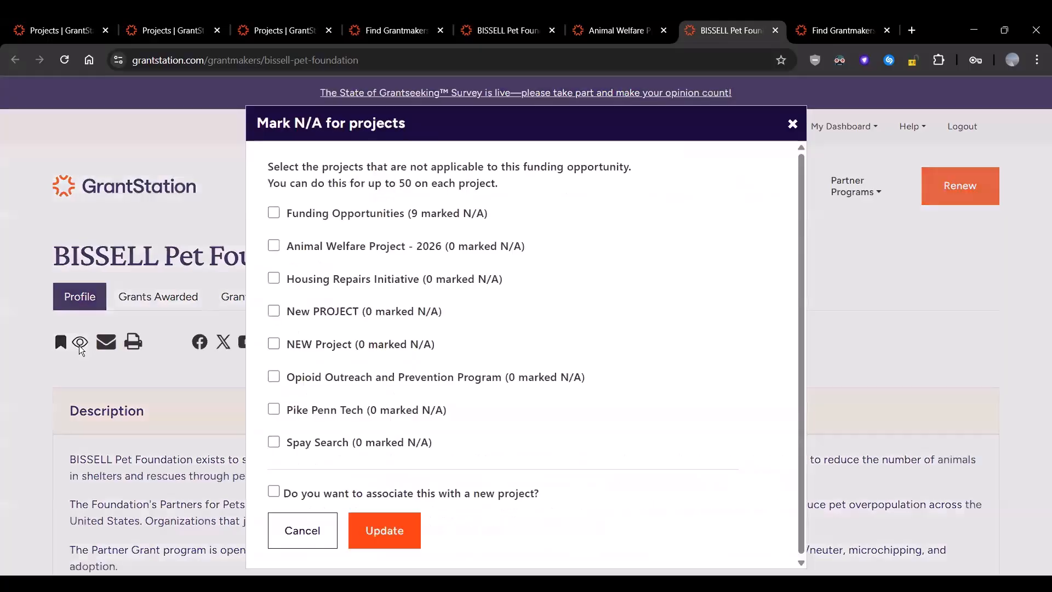
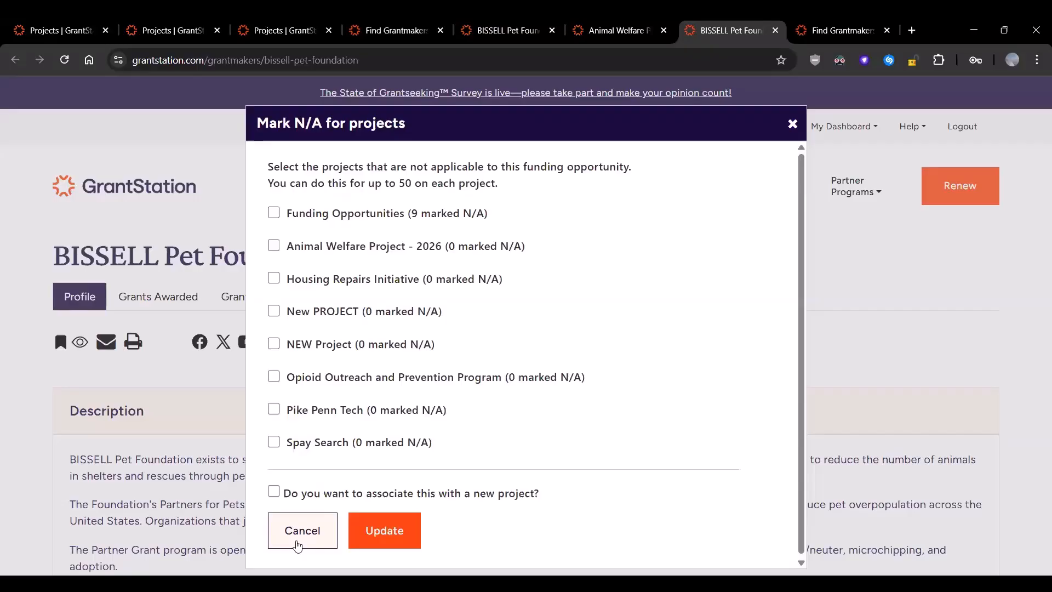
click(297, 545)
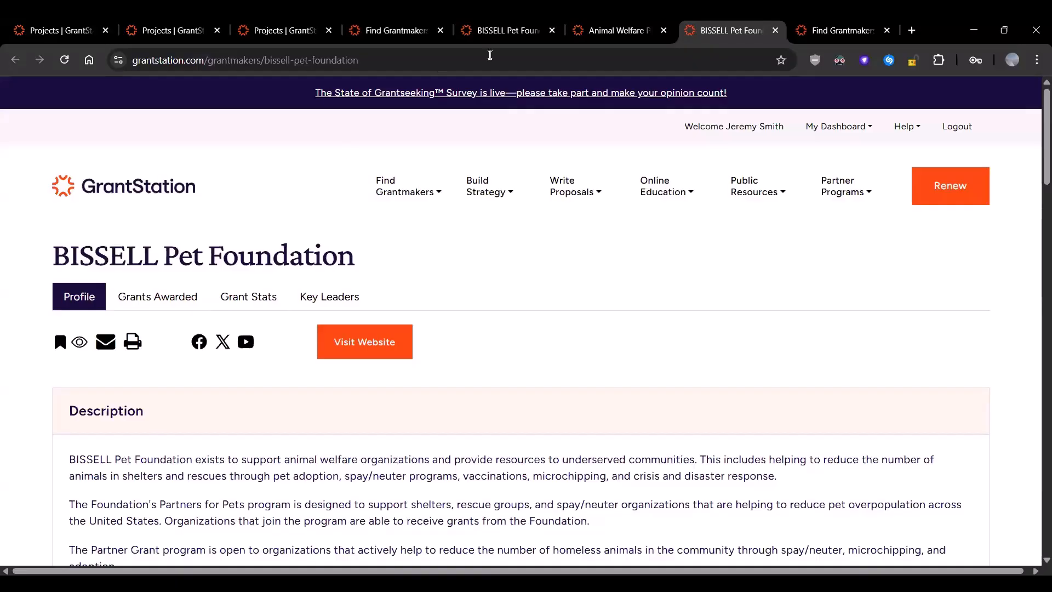
Return to the Find Grantmakers page and open the 990-PF information search for US charitable funders
mouse_move(402, 33)
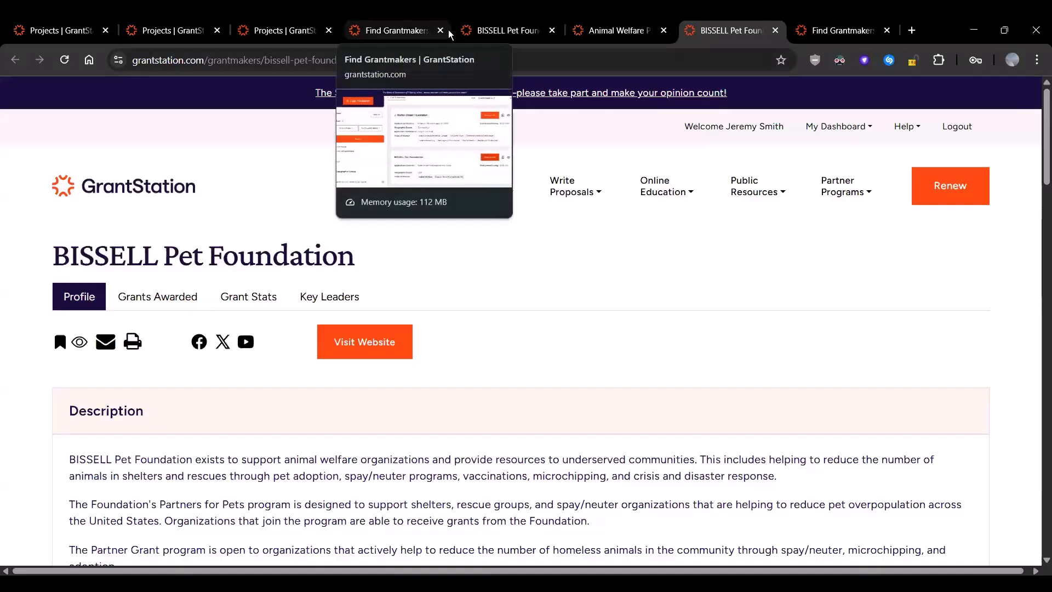
click(403, 33)
scroll(356, 312, up, 5)
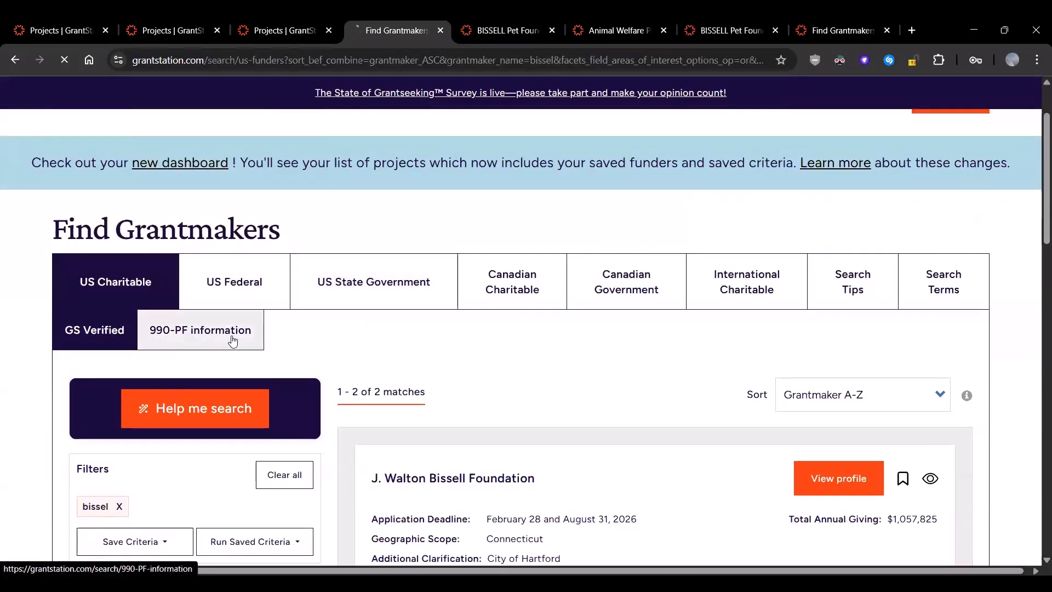
click(229, 338)
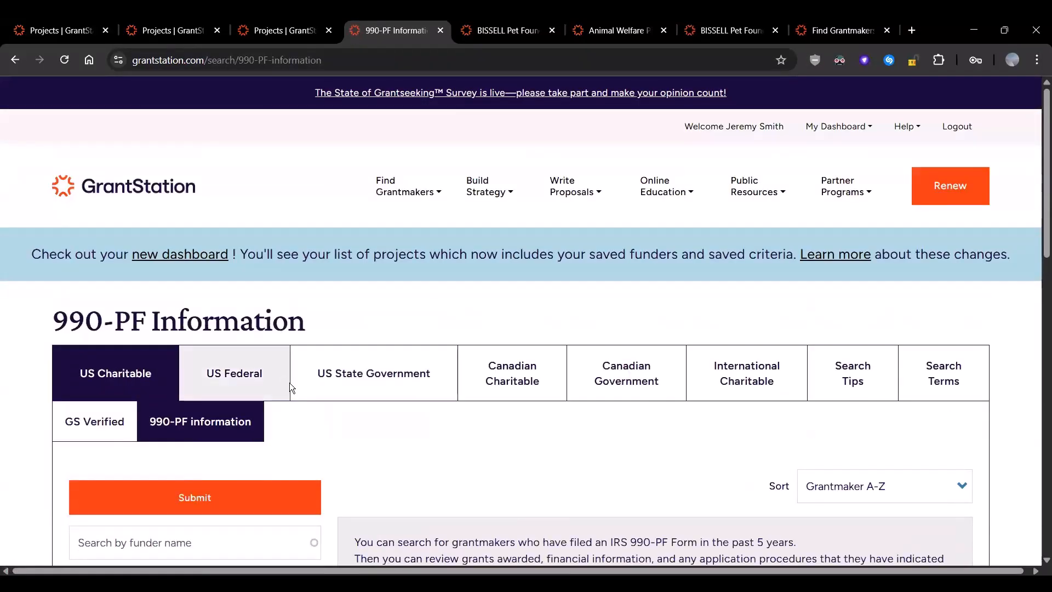
scroll(309, 265, down, 2)
scroll(309, 270, down, 1)
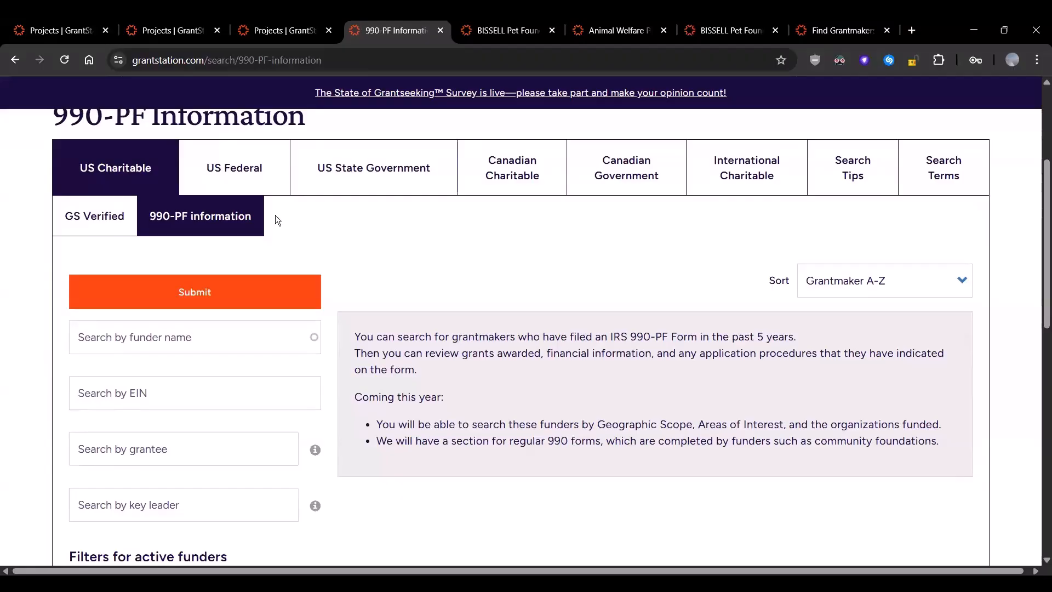
Review the 990-PF search fields and active-funder filters, and run the search with the default settings
scroll(288, 274, up, 1)
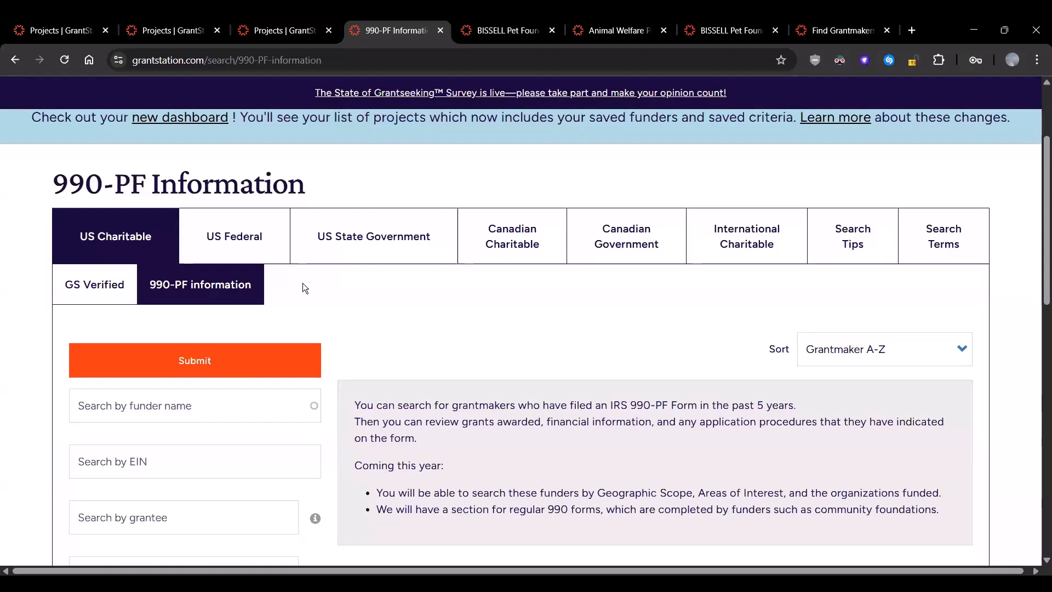
scroll(332, 286, down, 3)
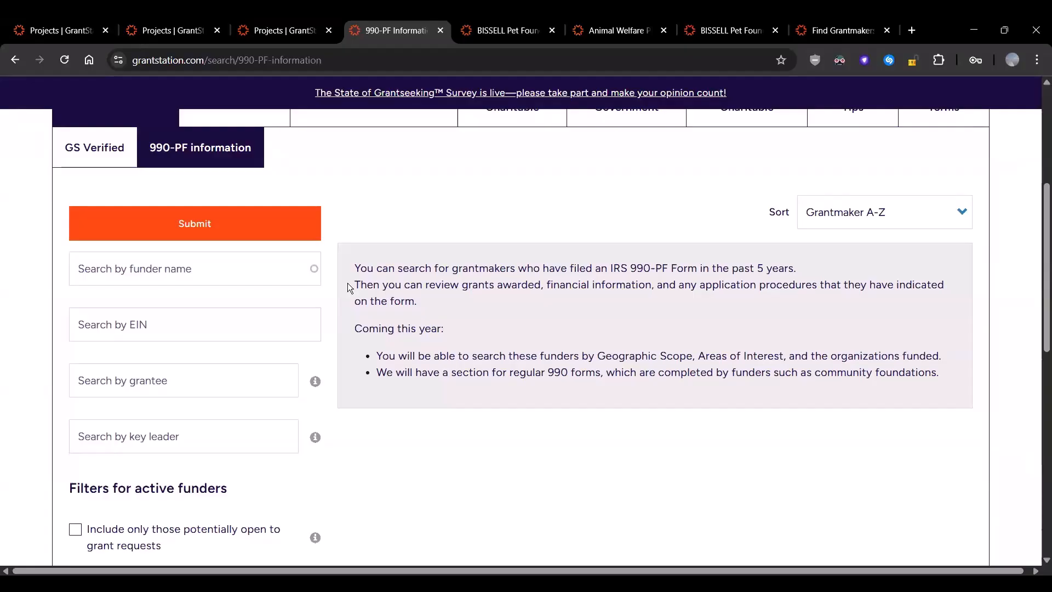
scroll(349, 288, down, 1)
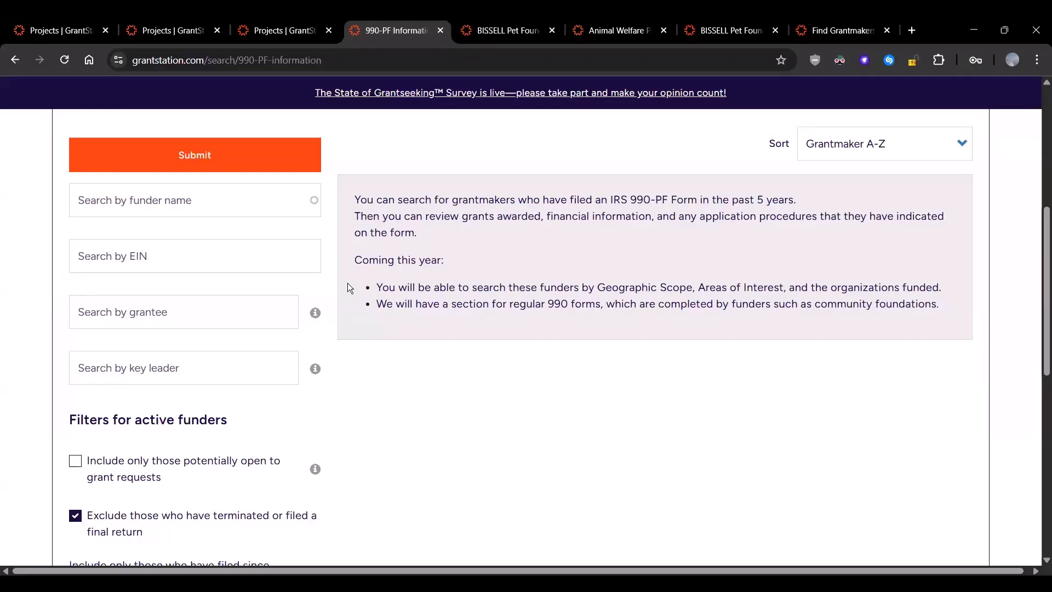
scroll(347, 283, up, 1)
click(248, 233)
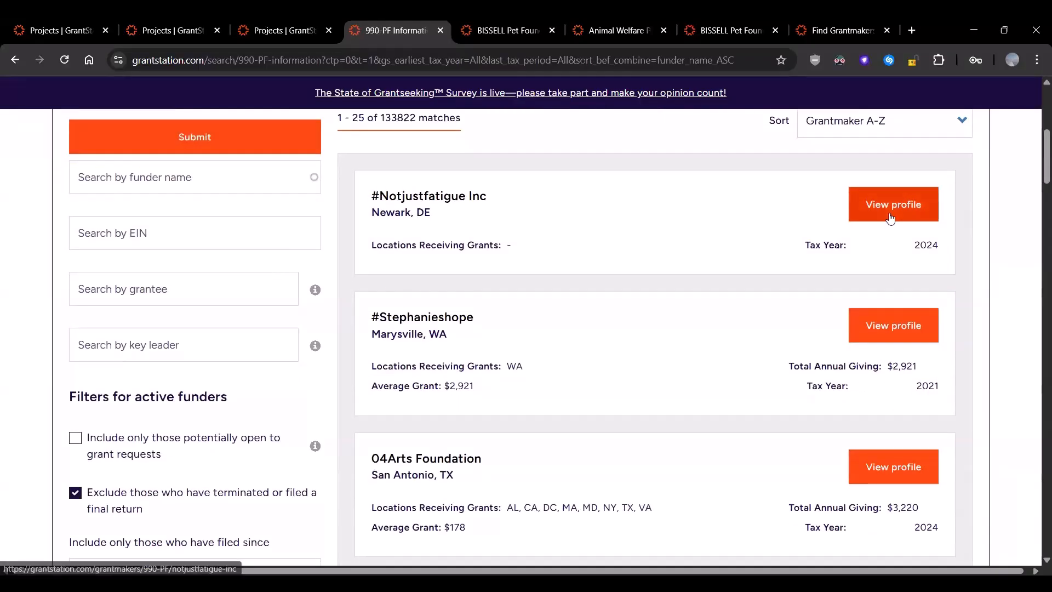
Open the #Notjustfatigue Inc profile and review its status, opportunity and funder information, requirements, contact information and grants history
click(889, 215)
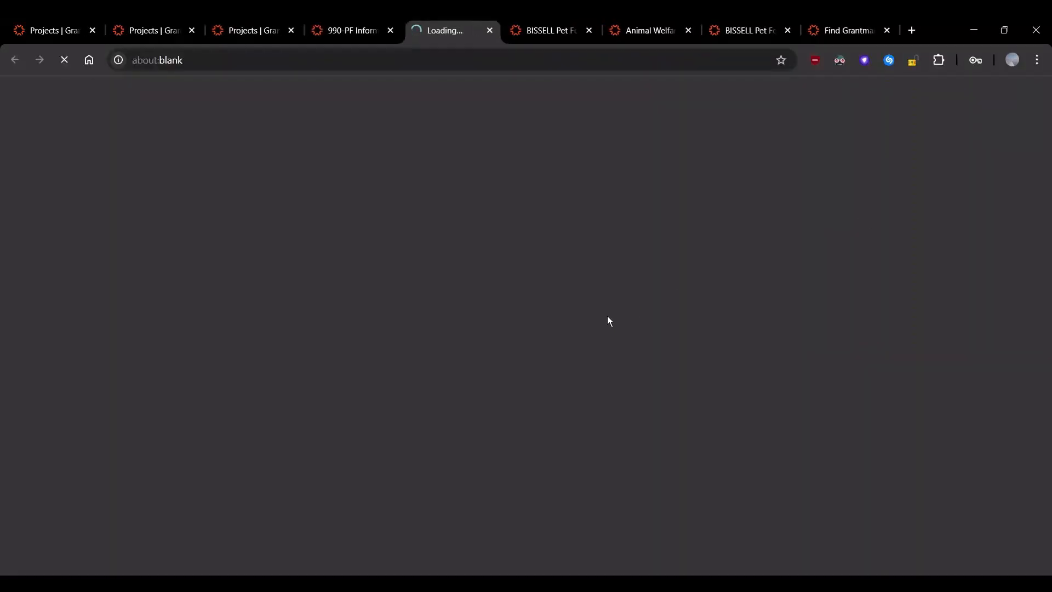
scroll(713, 312, down, 3)
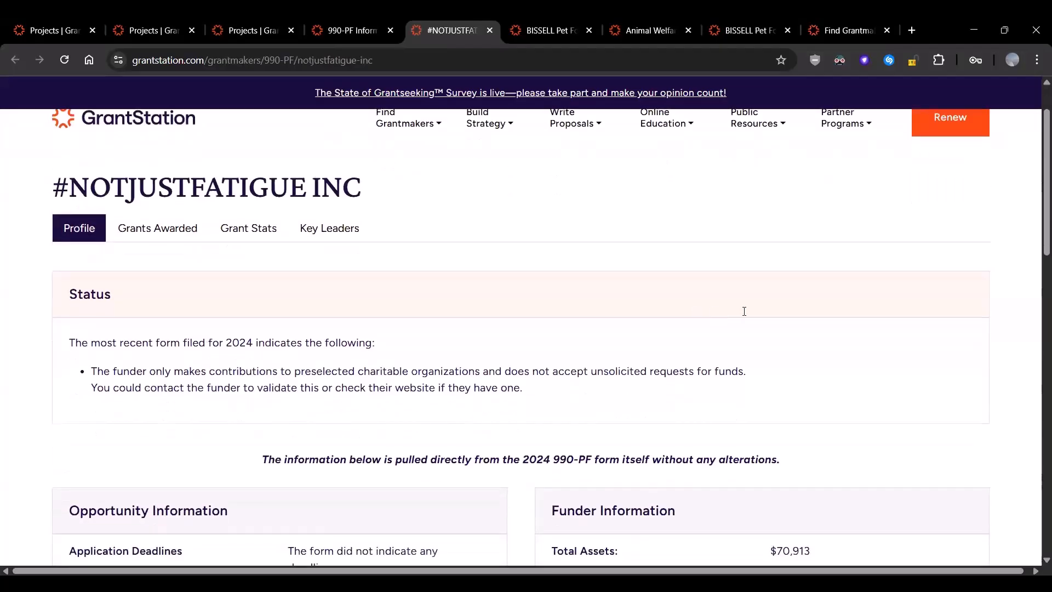
scroll(893, 312, down, 1)
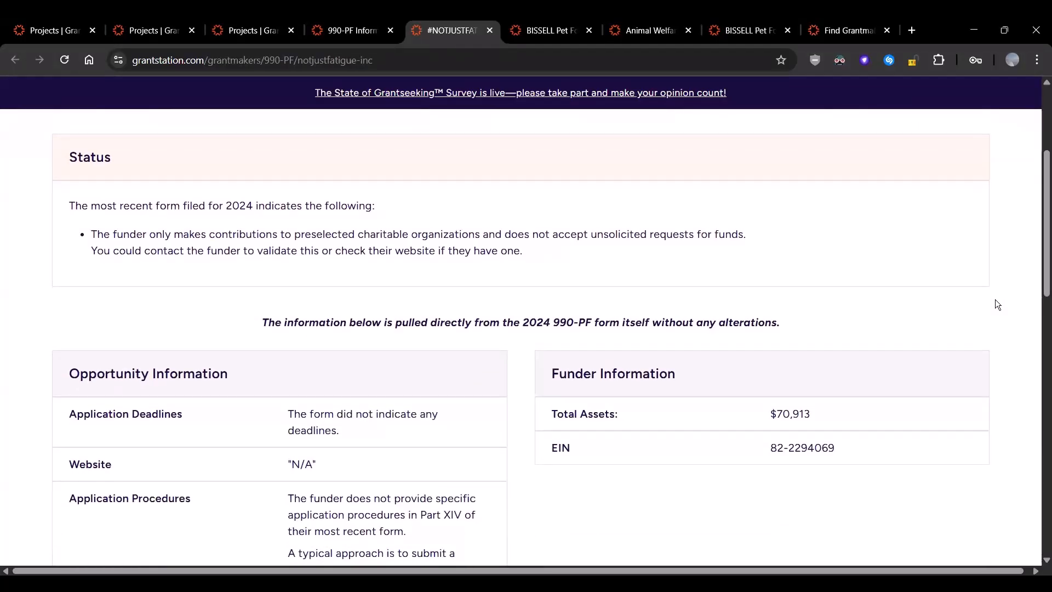
scroll(996, 302, down, 2)
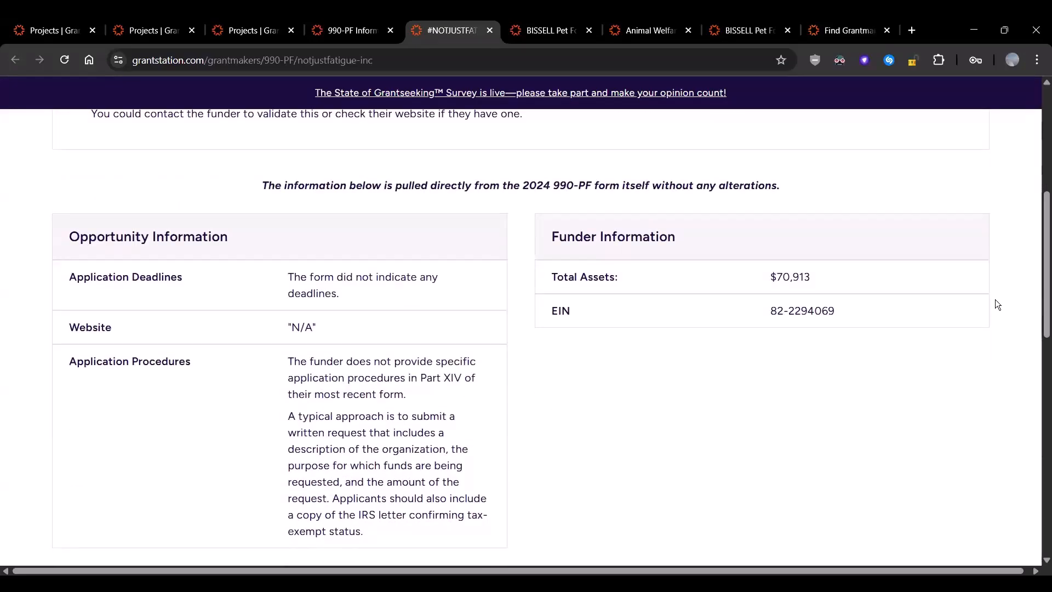
scroll(996, 302, down, 1)
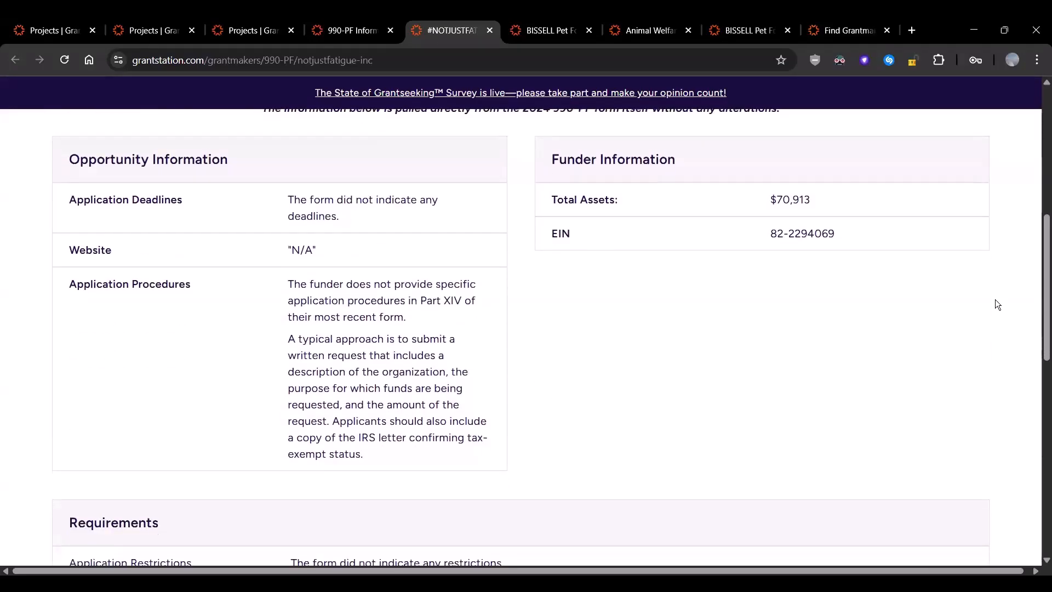
scroll(996, 300, down, 5)
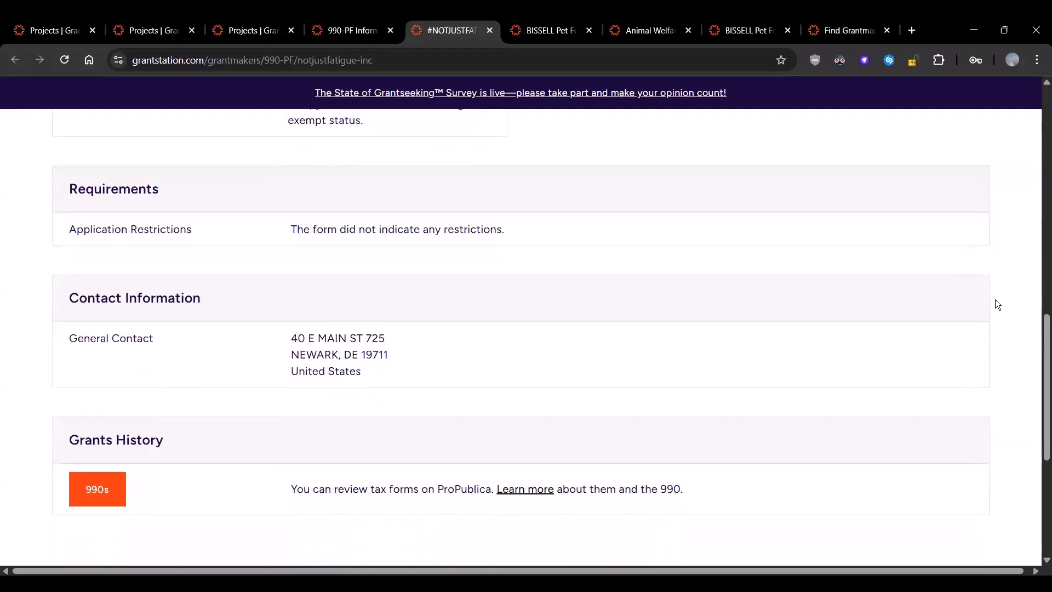
scroll(997, 304, up, 10)
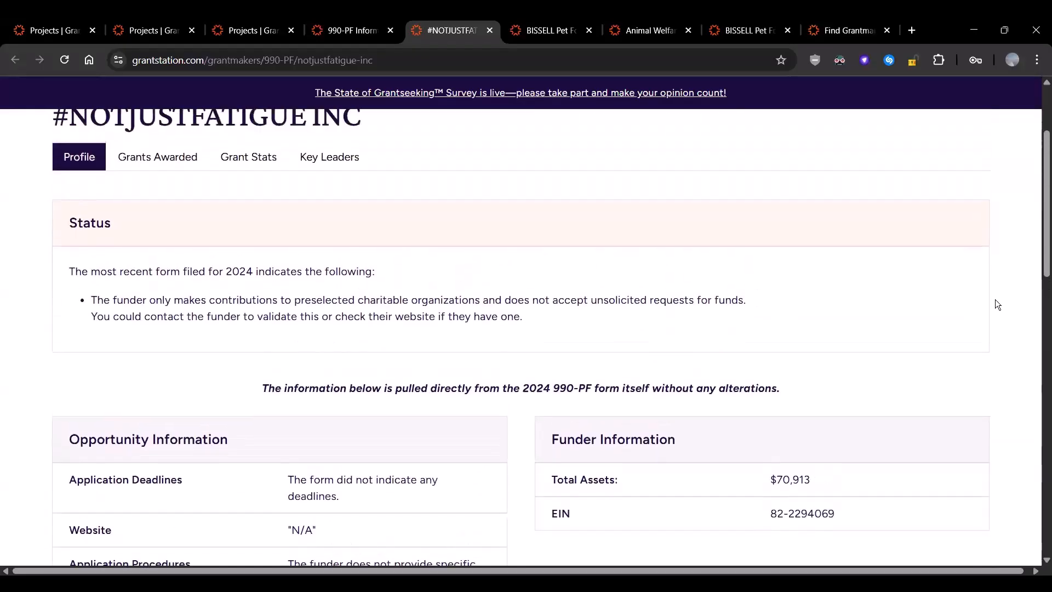
Highlight the statement about preselected charitable organizations in the #Notjustfatigue Inc status section, and return to the 990-PF search results
scroll(997, 305, up, 1)
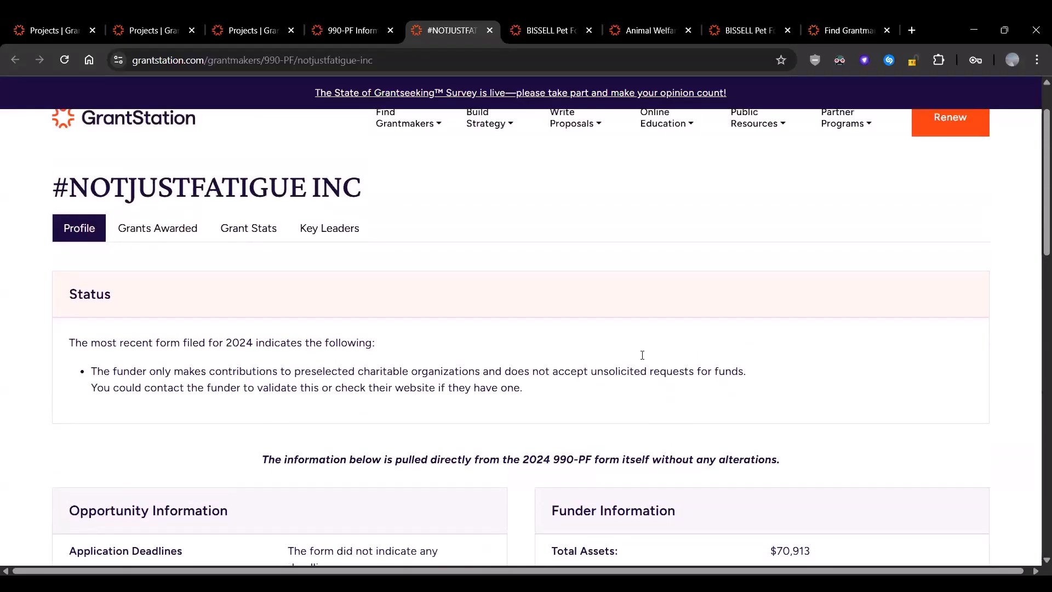
drag(92, 371, 751, 381)
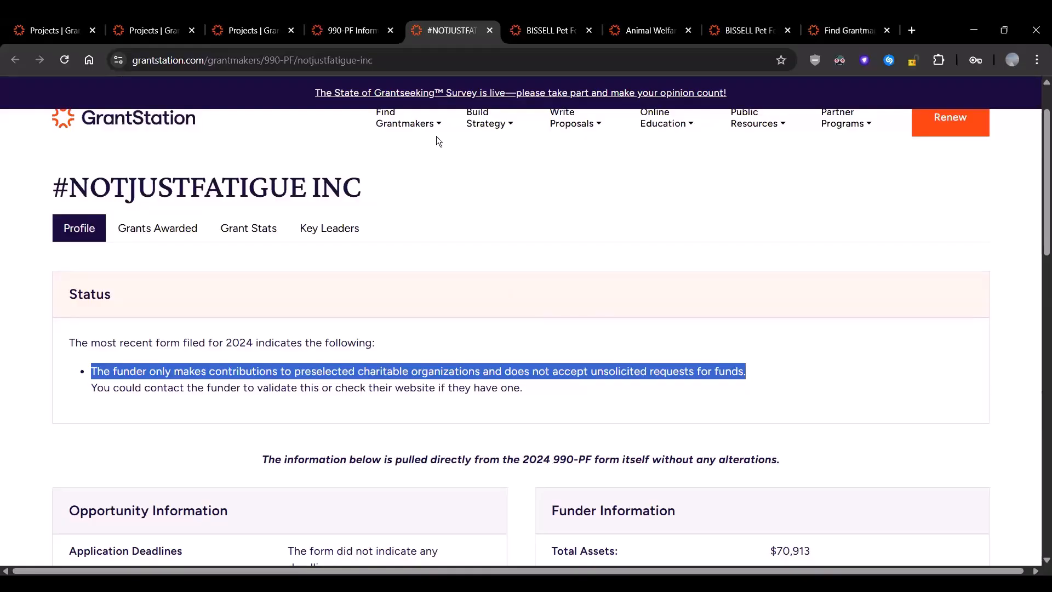
click(367, 35)
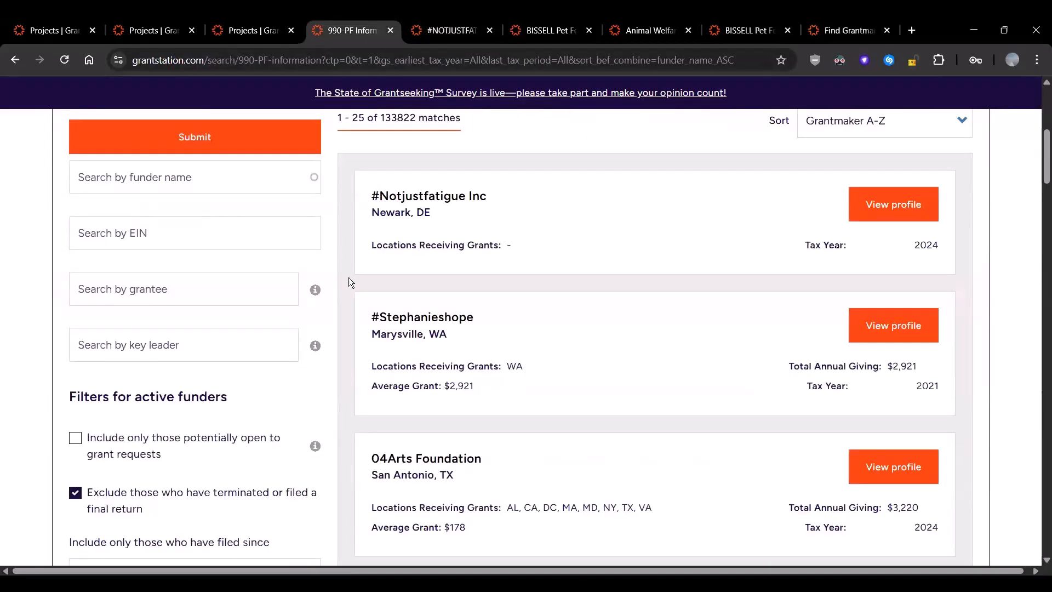
Search the 990-PF funders by the name Bissell Pet Foundation, picking the suggested match
scroll(346, 279, up, 3)
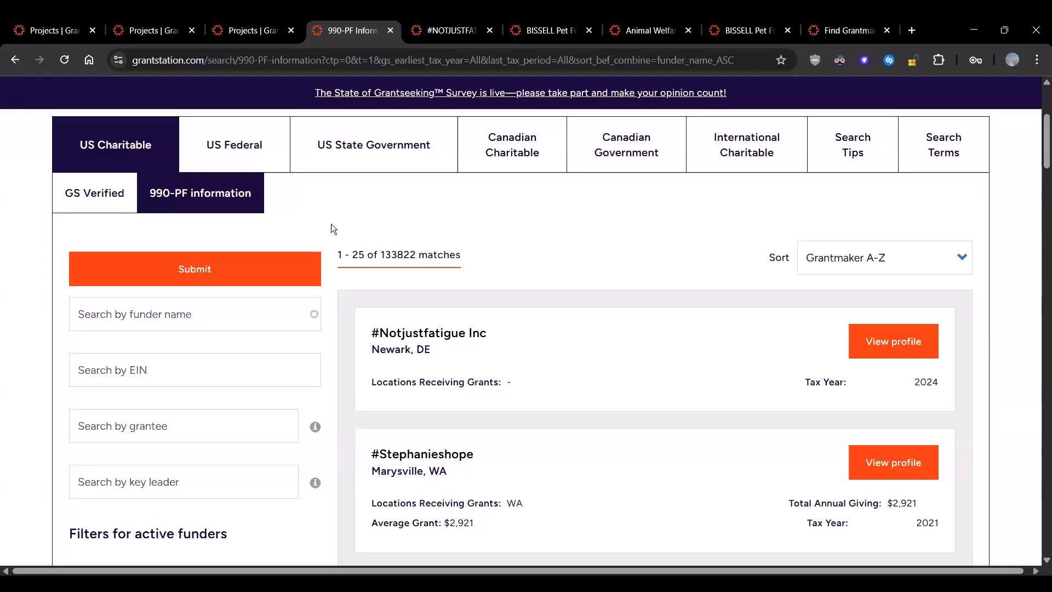
scroll(324, 273, down, 5)
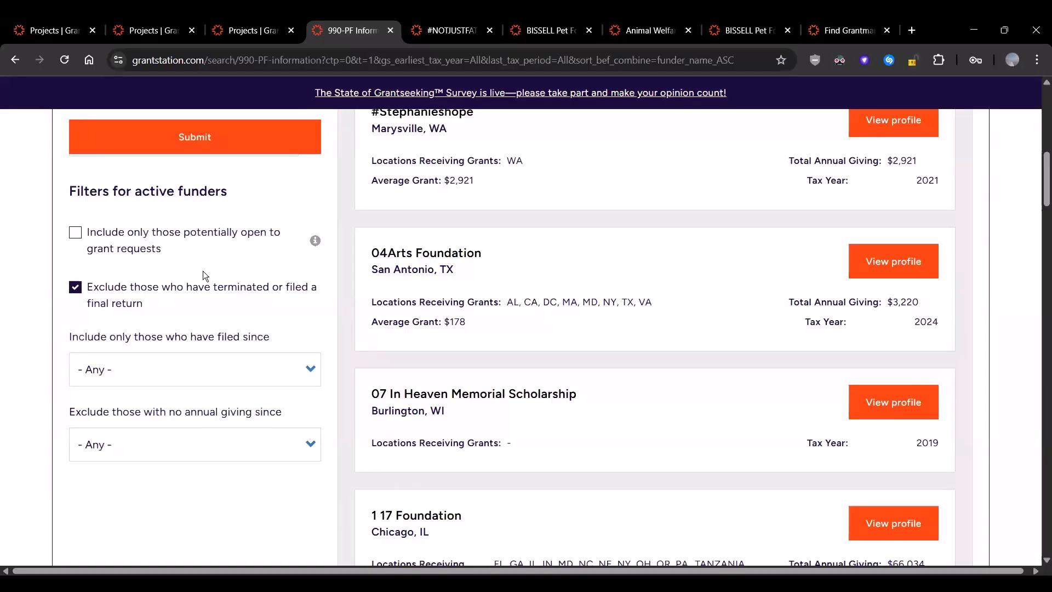
scroll(204, 274, up, 4)
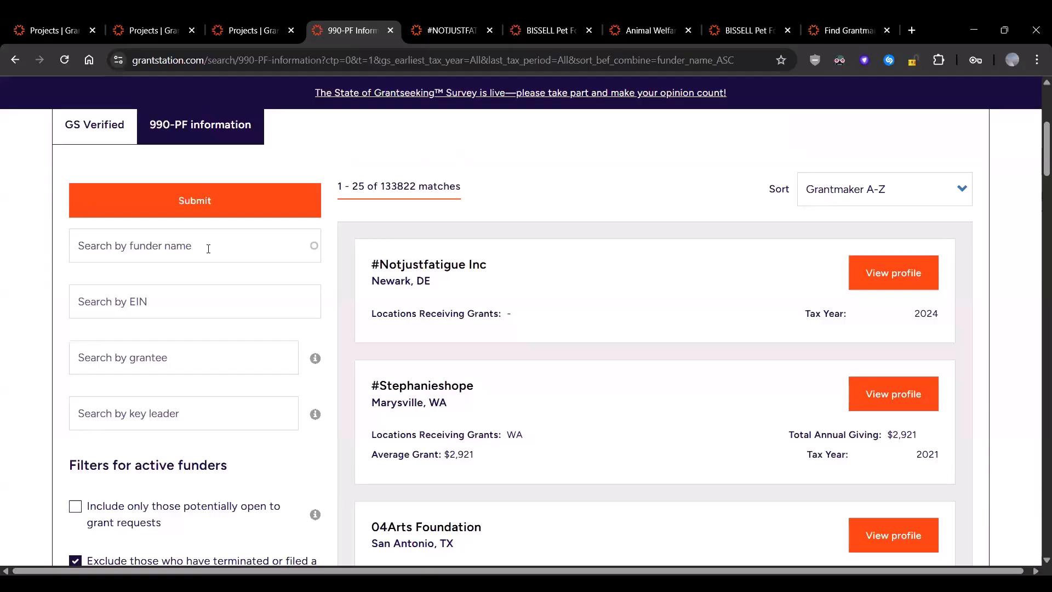
click(210, 247)
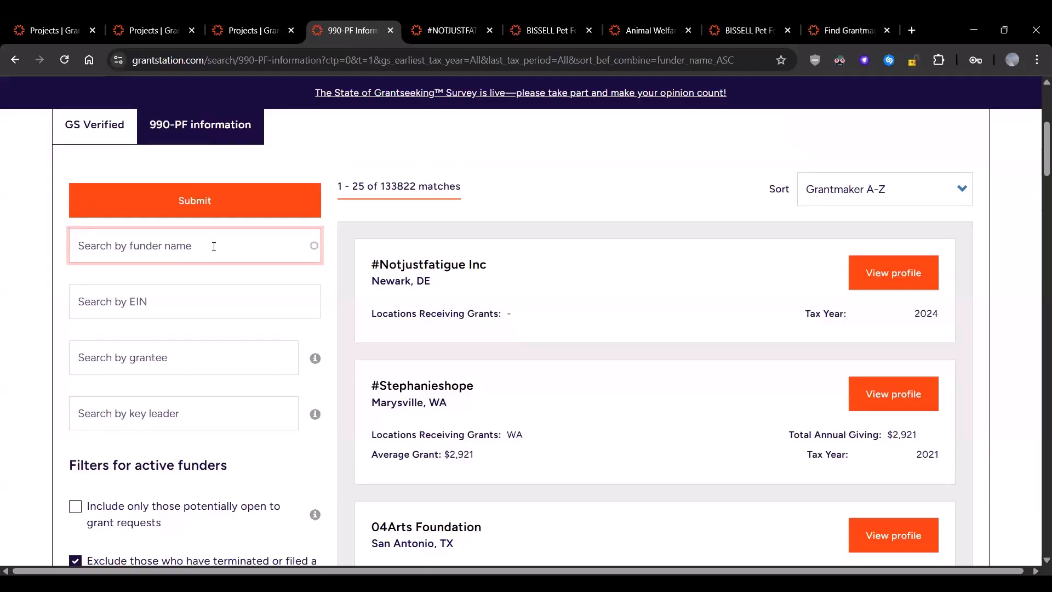
text(bi)
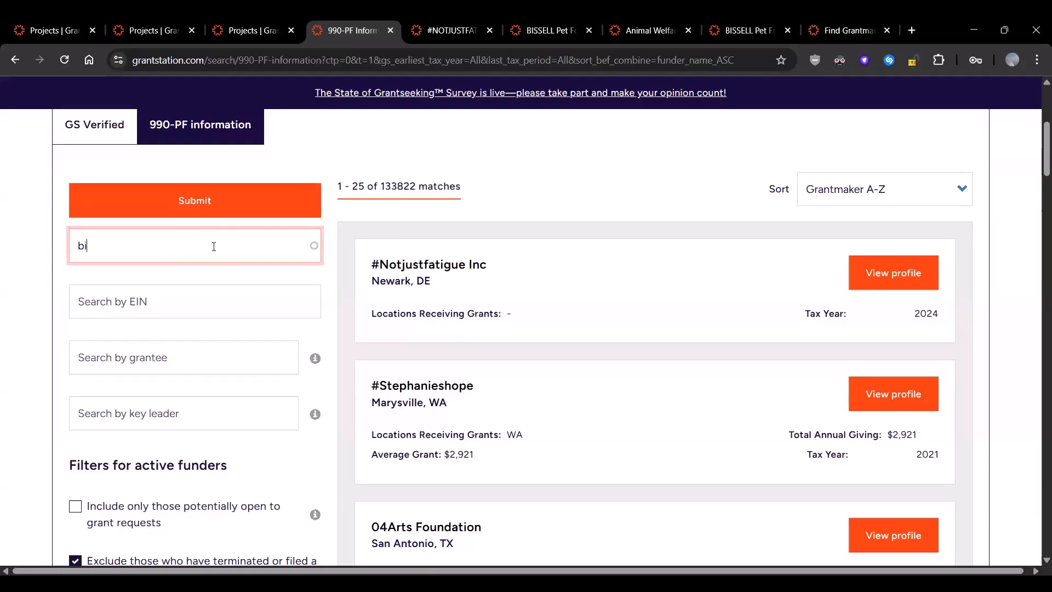
text(ssel)
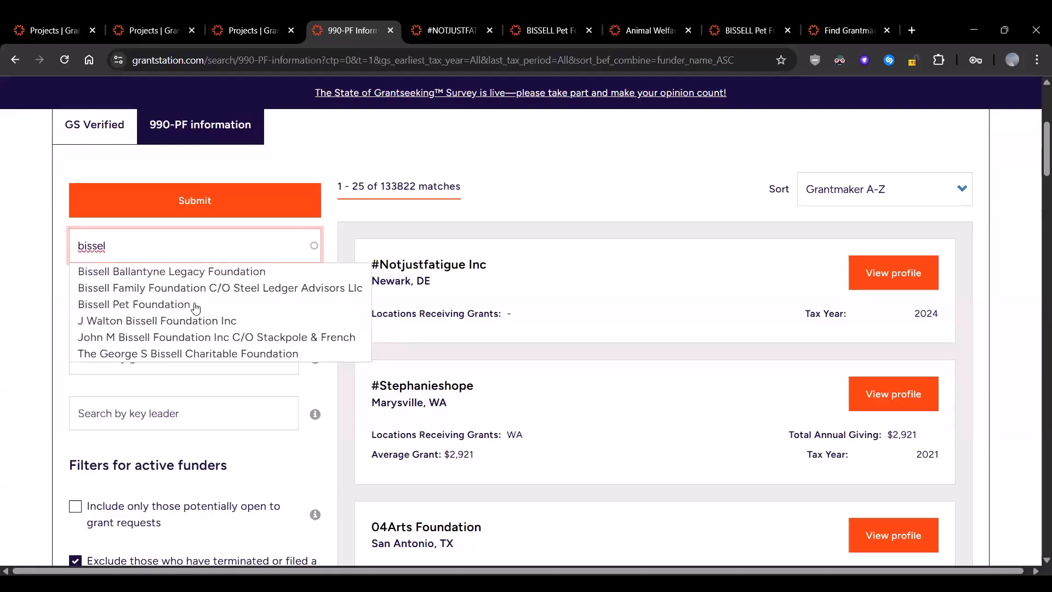
click(182, 304)
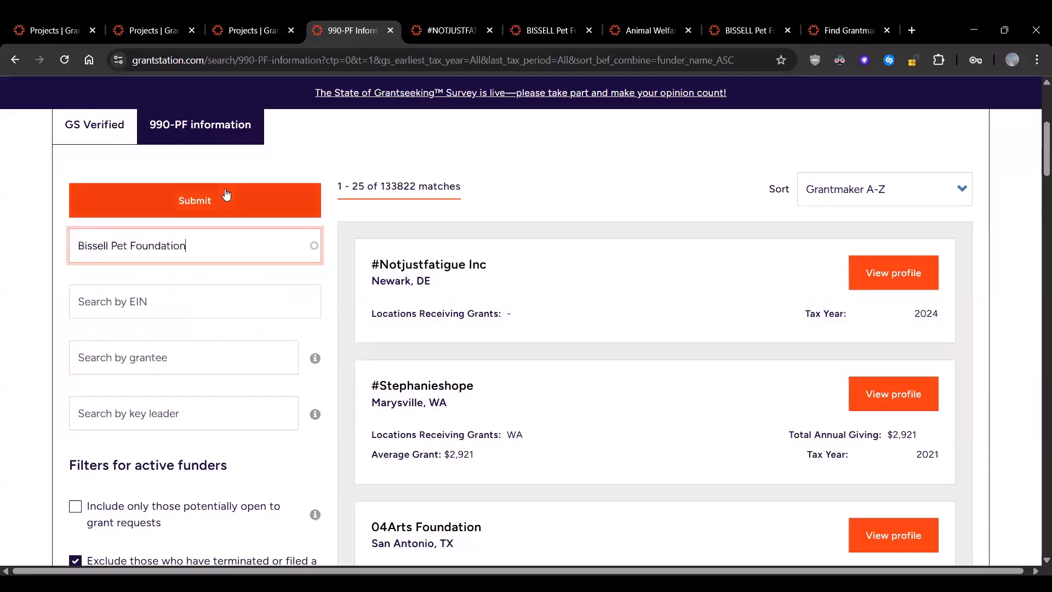
click(303, 209)
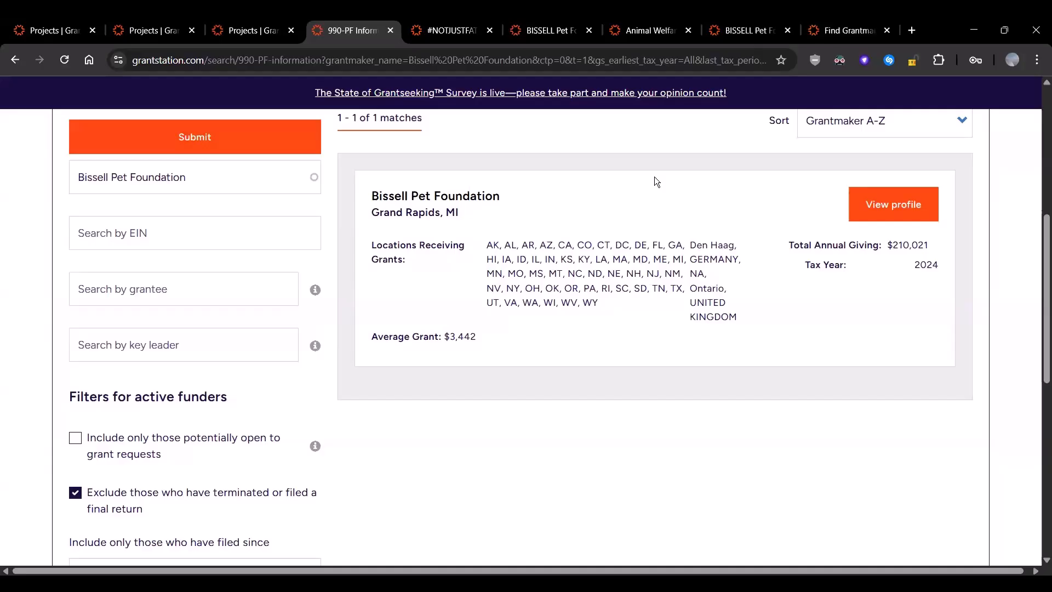
Open the Bissell Pet Foundation 990-PF profile and follow its link to the funder's GS Verified profile
click(874, 206)
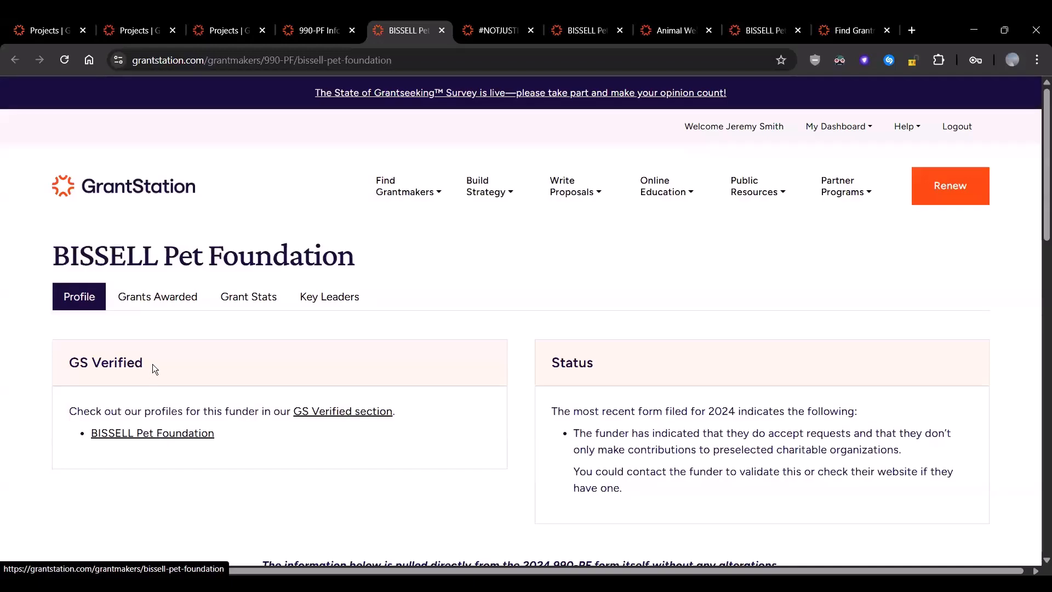
drag(152, 363, 64, 360)
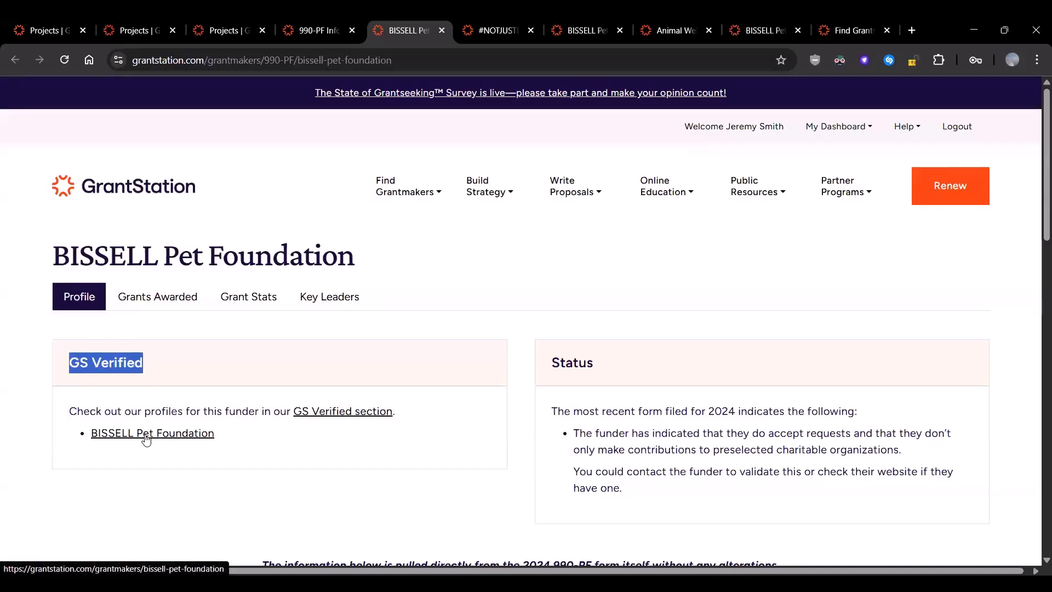
click(146, 436)
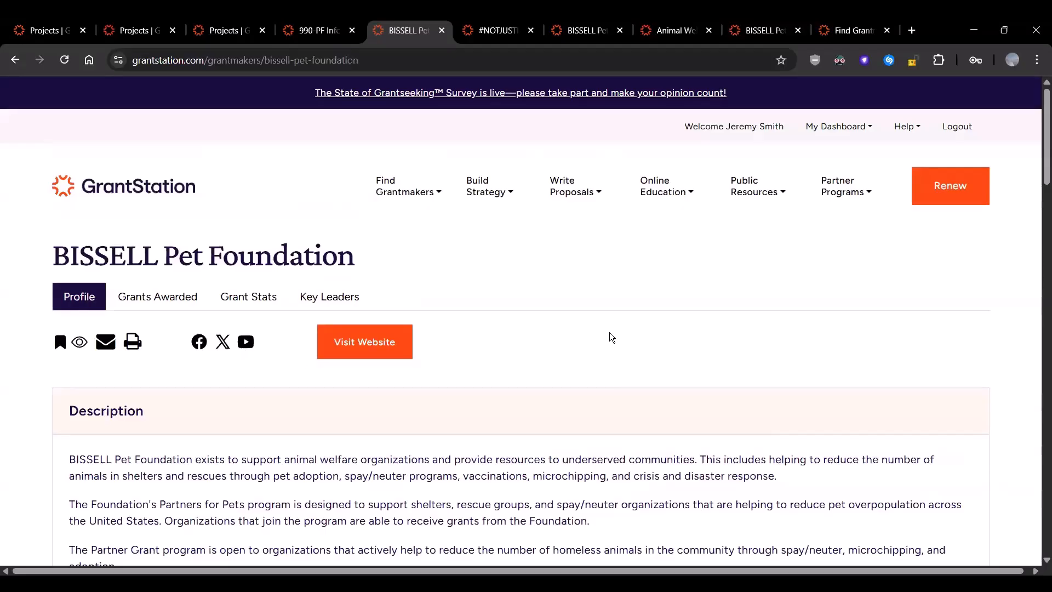
Review the description and funding opportunities in BISSELL Pet Foundation's GS Verified profile
scroll(696, 313, down, 8)
scroll(697, 313, down, 2)
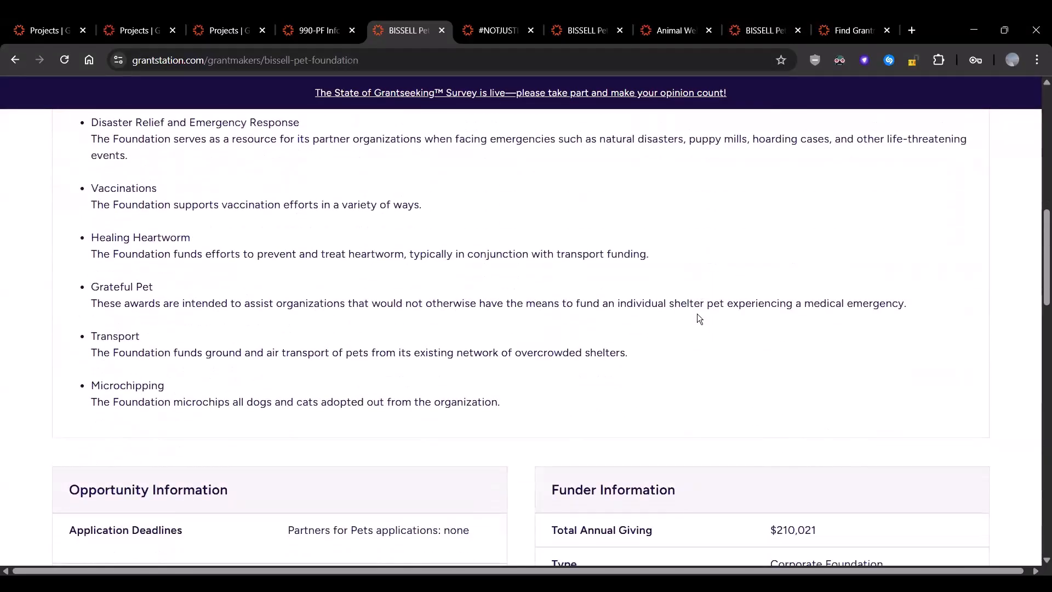
scroll(697, 313, up, 10)
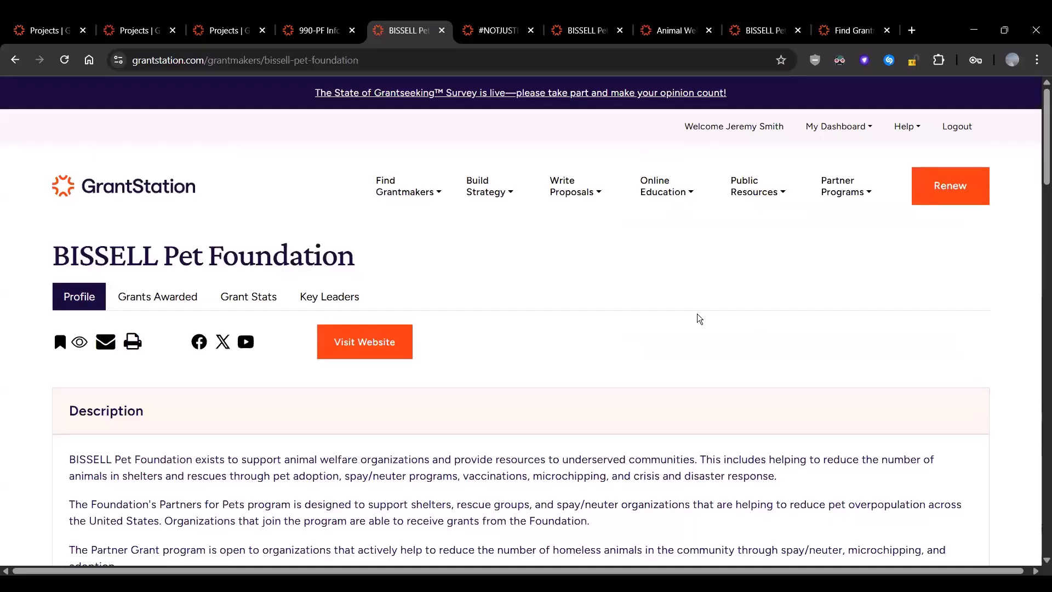
scroll(697, 314, down, 1)
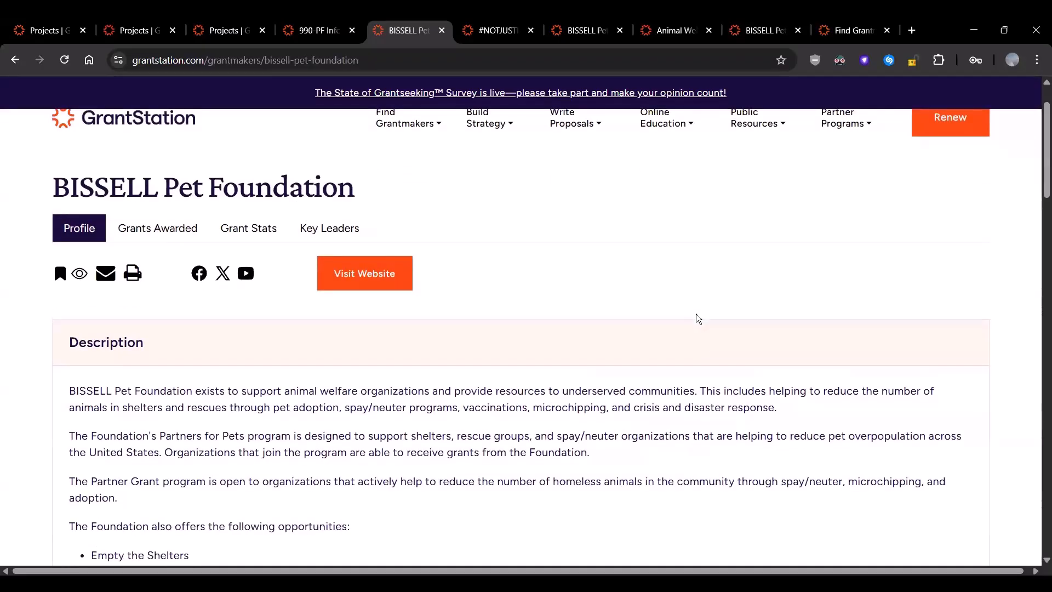
scroll(697, 318, up, 1)
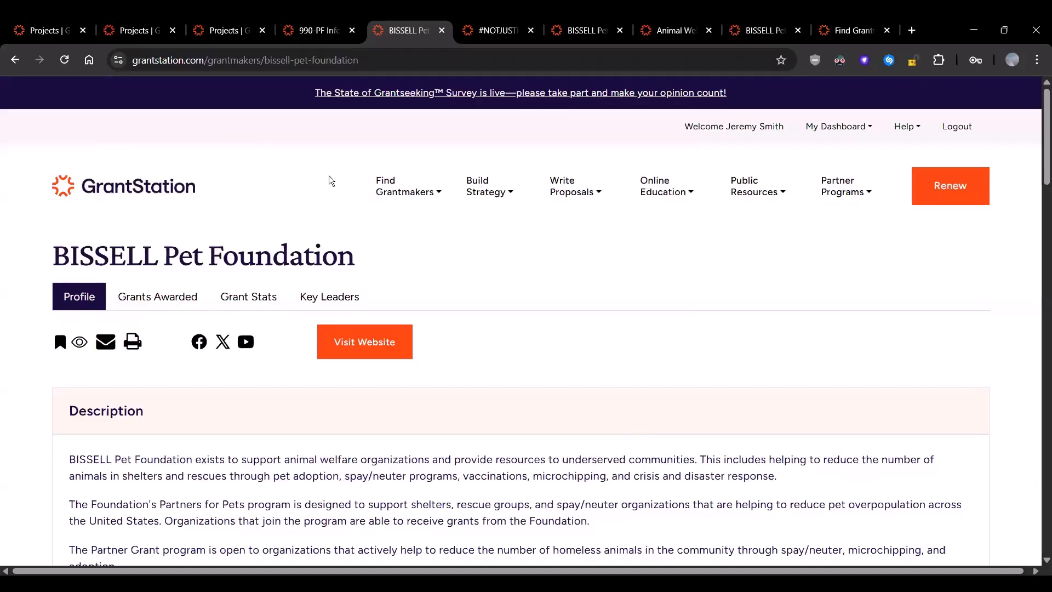
Return to the 990-PF search page and switch to the GS Verified search for US charitable funders
click(310, 31)
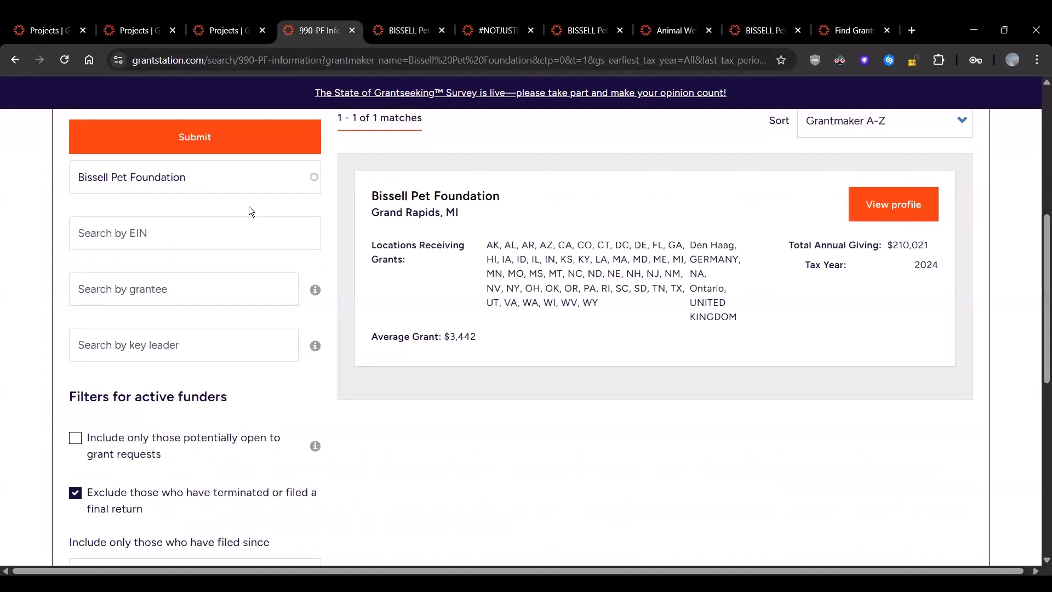
scroll(249, 206, up, 4)
click(94, 255)
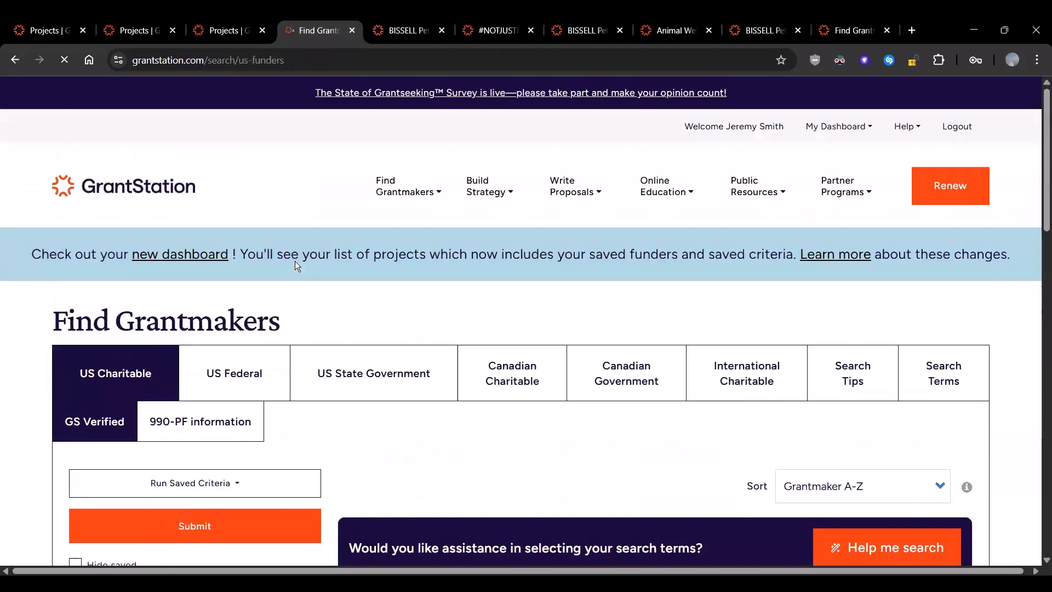
Examine the Hide saved and Hide not applicable options in the GS Verified search without enabling either
scroll(317, 252, down, 6)
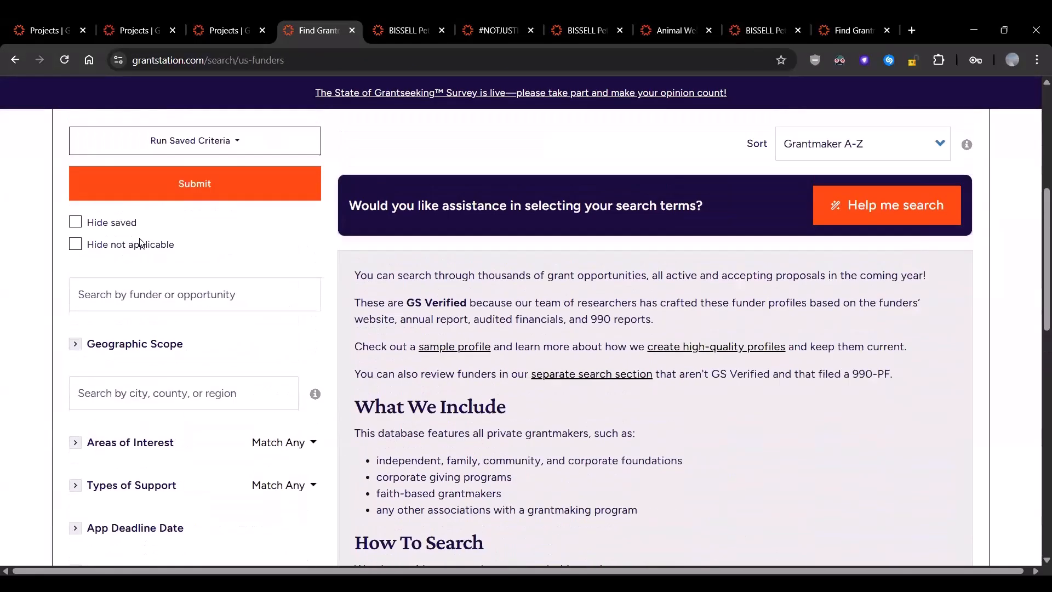
triple_click(109, 223)
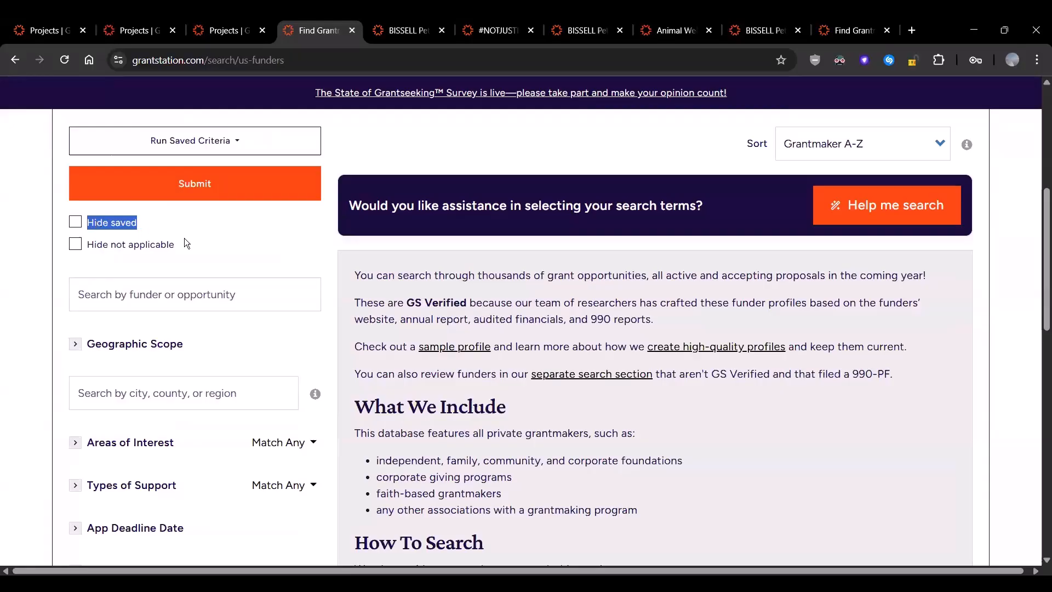
drag(181, 246, 88, 243)
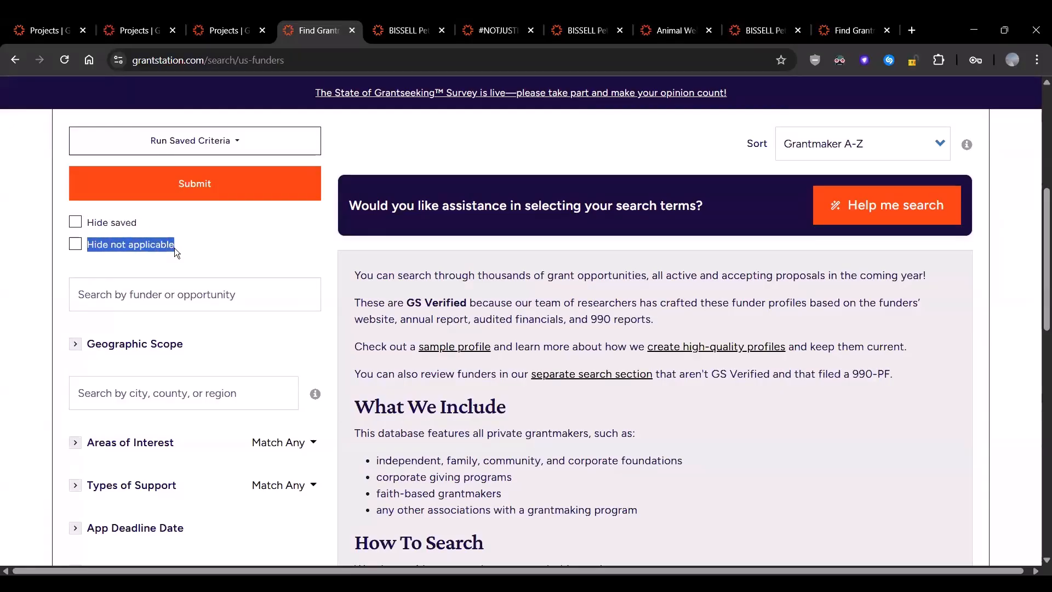
click(328, 224)
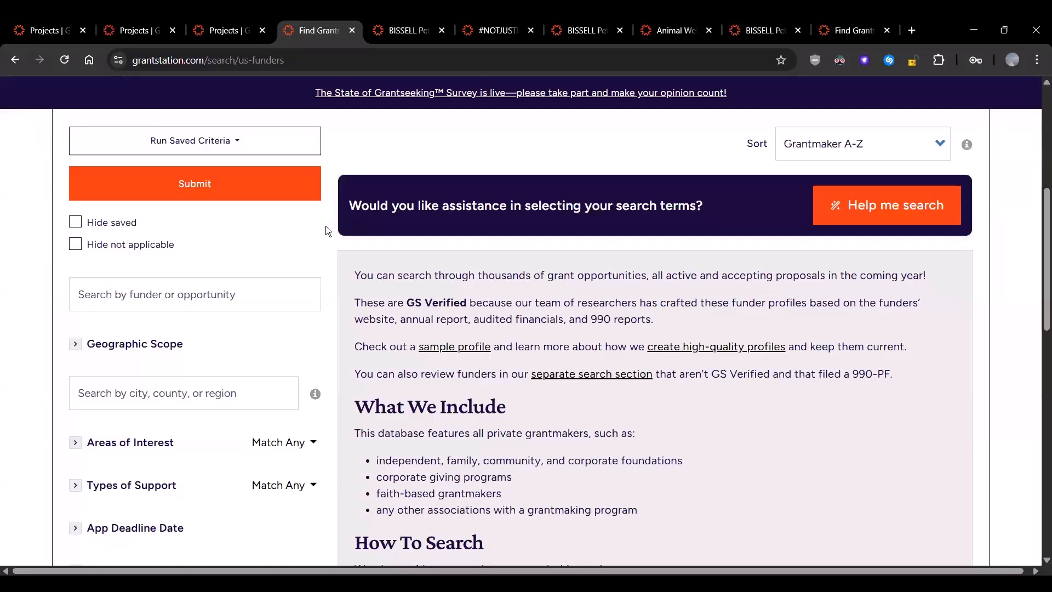
Enable the filter for recently added funders and run the GS Verified search
scroll(326, 226, down, 3)
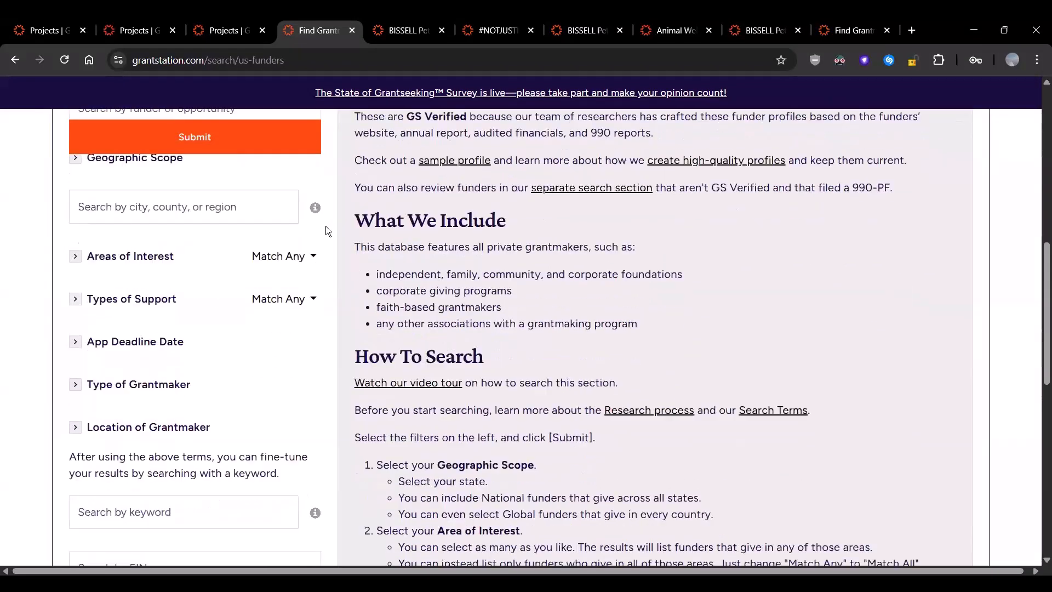
scroll(325, 226, down, 7)
click(75, 295)
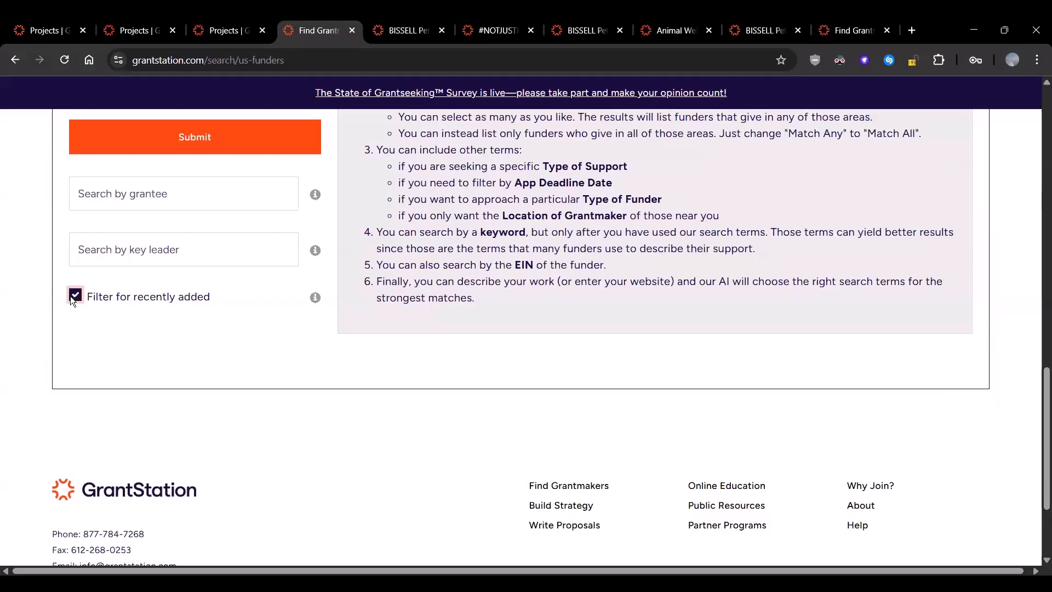
click(215, 145)
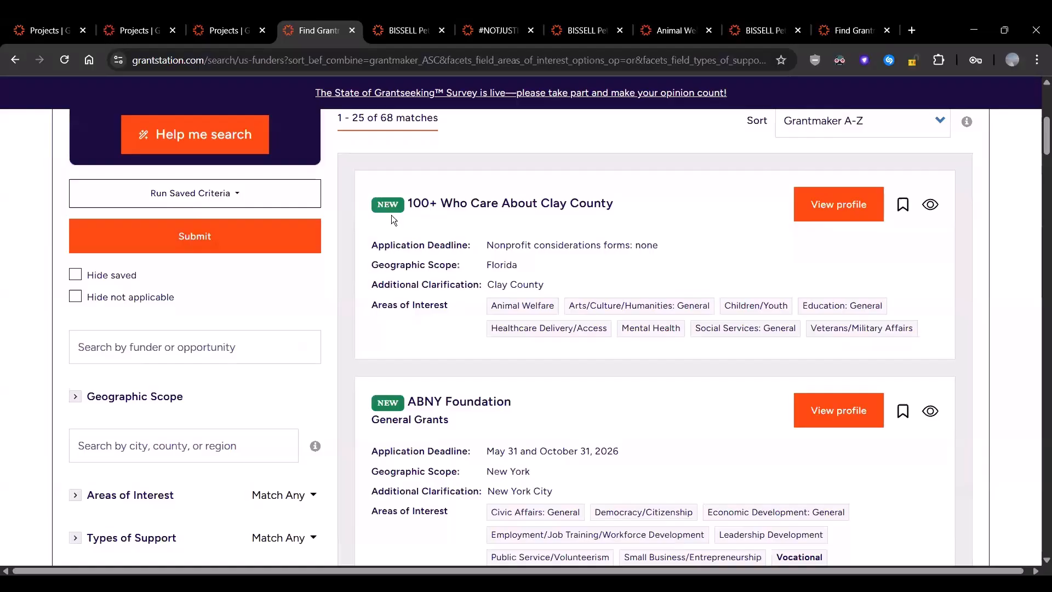
Look through the recently added grantmakers in the search results and their NEW labels
scroll(397, 285, down, 1)
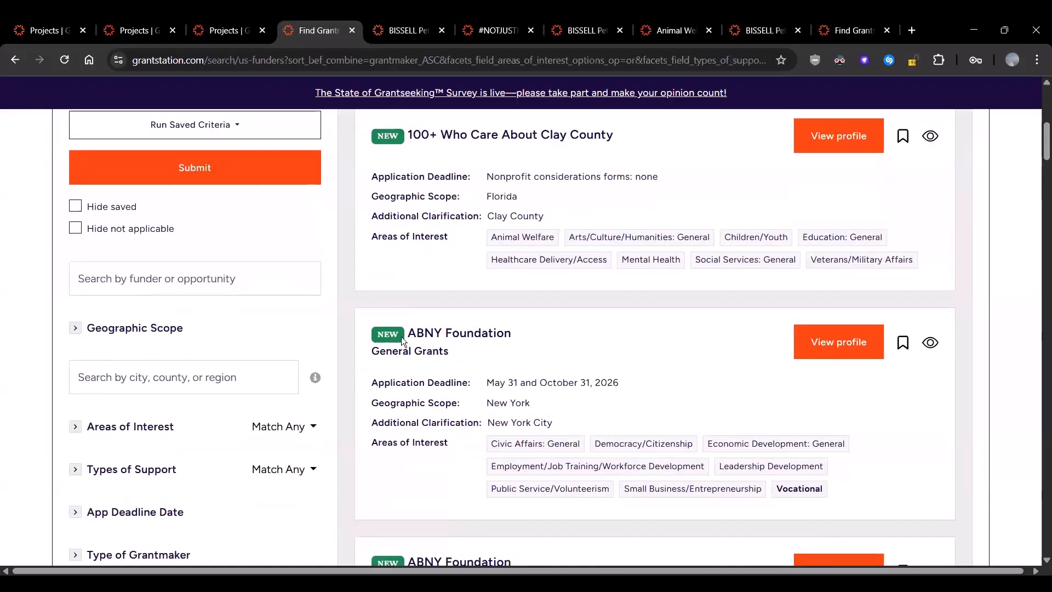
scroll(401, 339, down, 2)
scroll(400, 389, up, 3)
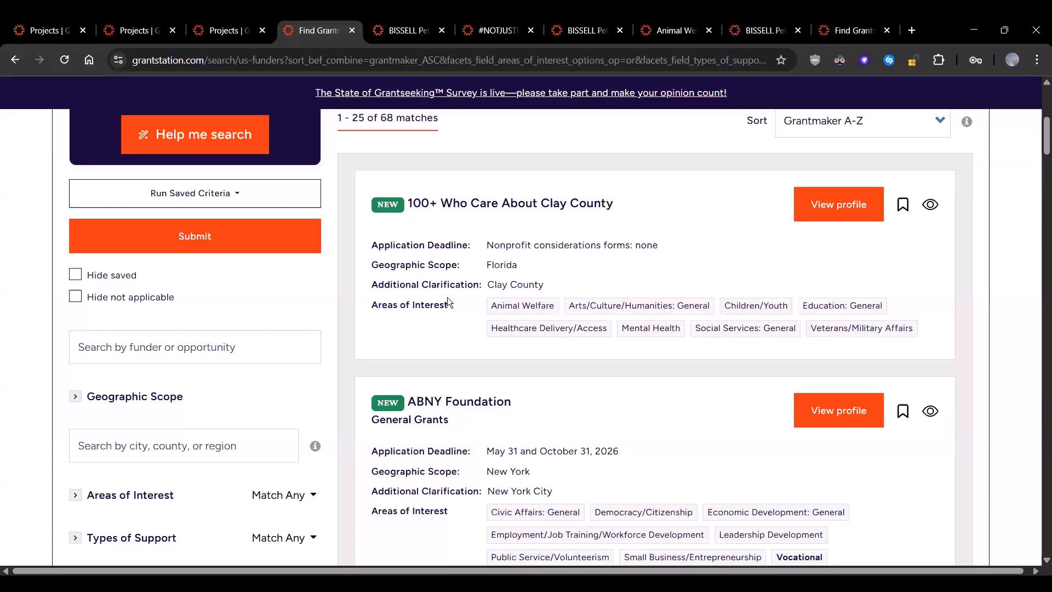
scroll(447, 297, up, 1)
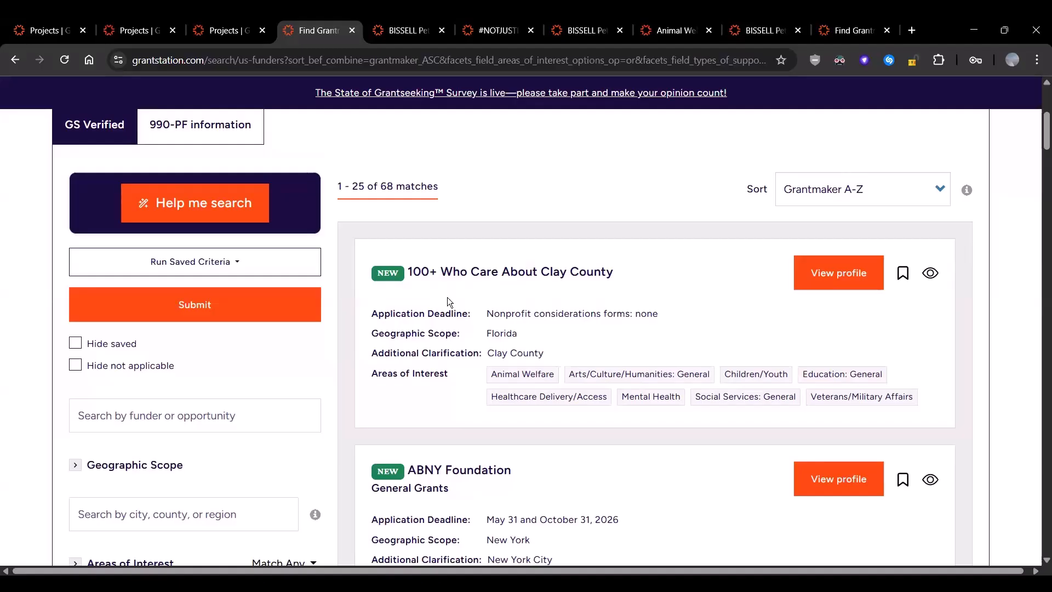
scroll(447, 297, up, 1)
scroll(447, 297, down, 1)
scroll(447, 297, up, 1)
scroll(447, 297, down, 1)
Close all the other browser tabs, keeping only the Find Grantmakers page with the recently added funders
click(82, 30)
click(82, 30)
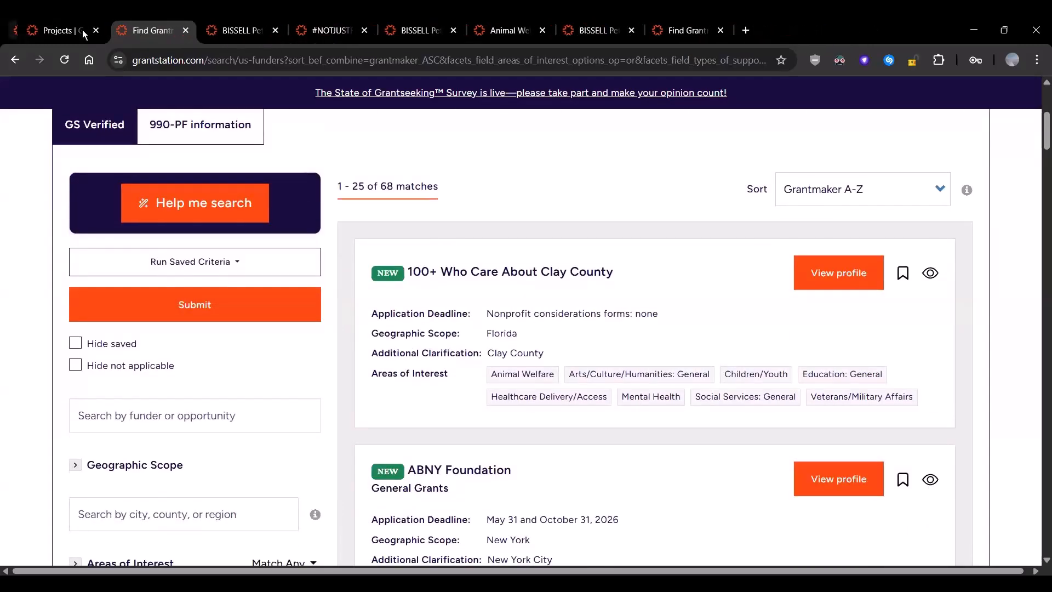
click(82, 30)
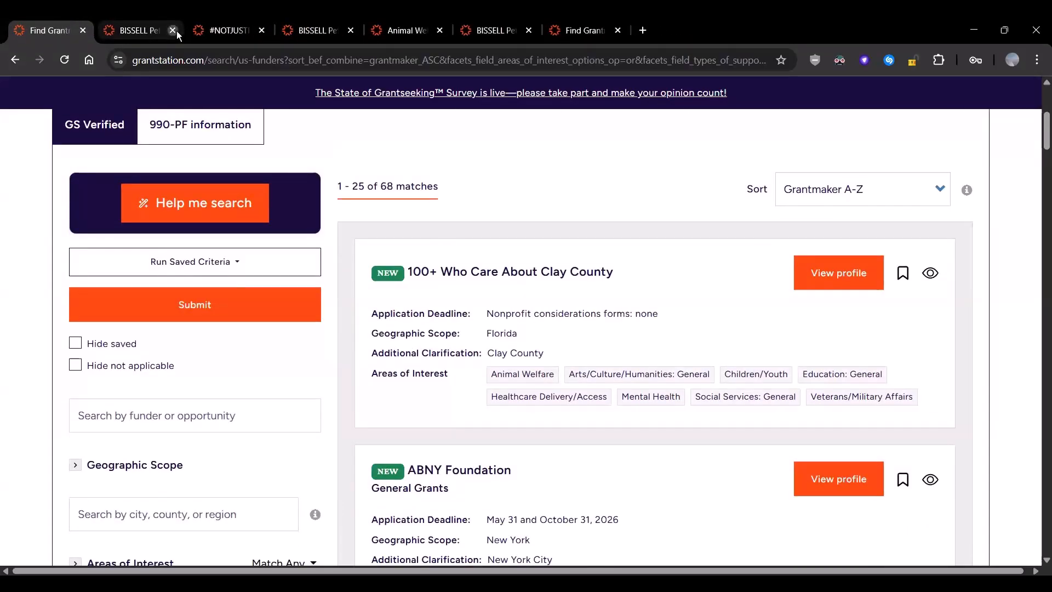
click(176, 31)
click(177, 30)
click(177, 31)
click(176, 31)
click(176, 30)
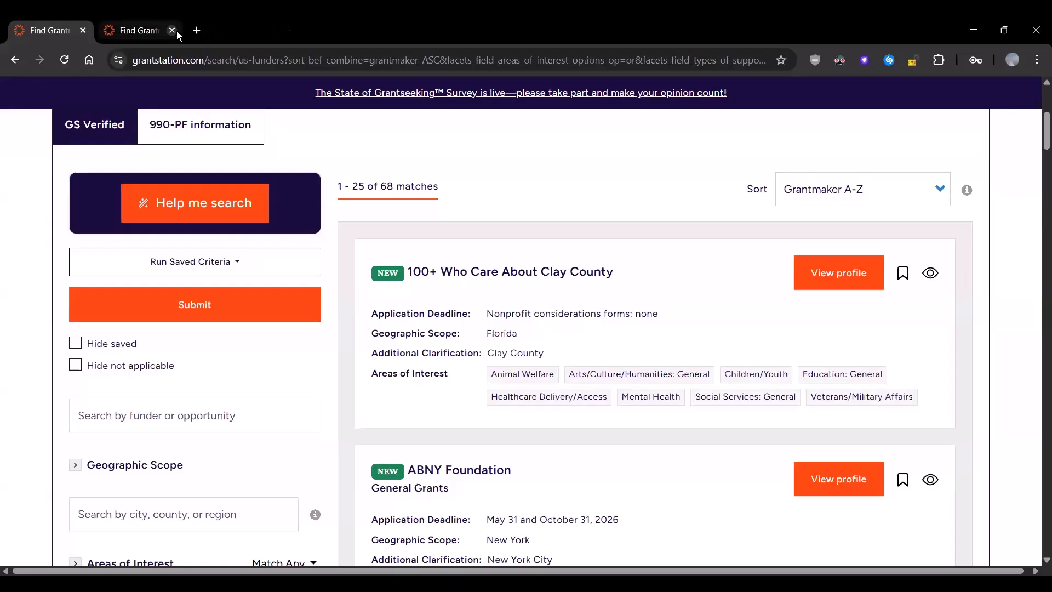
click(177, 30)
scroll(459, 264, up, 1)
scroll(439, 258, down, 2)
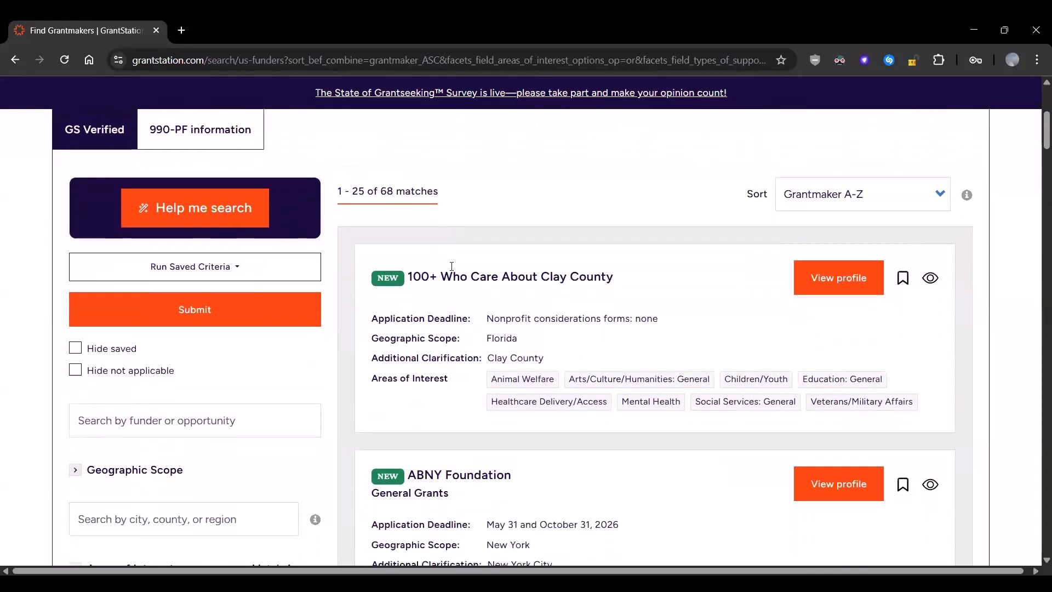
scroll(424, 225, up, 1)
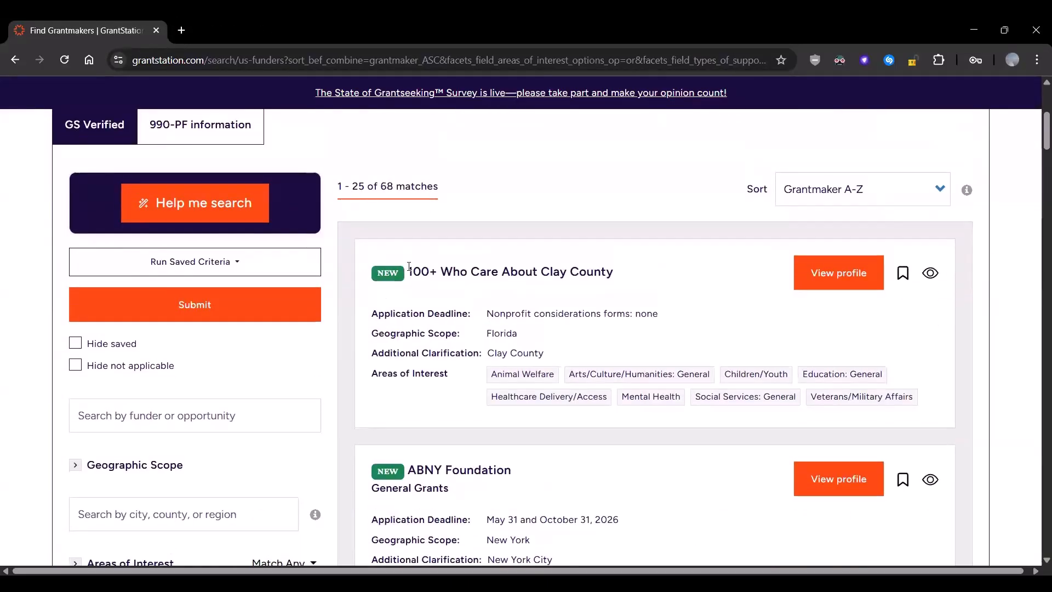
View the list of saved search criteria and close it without running any of them
click(233, 263)
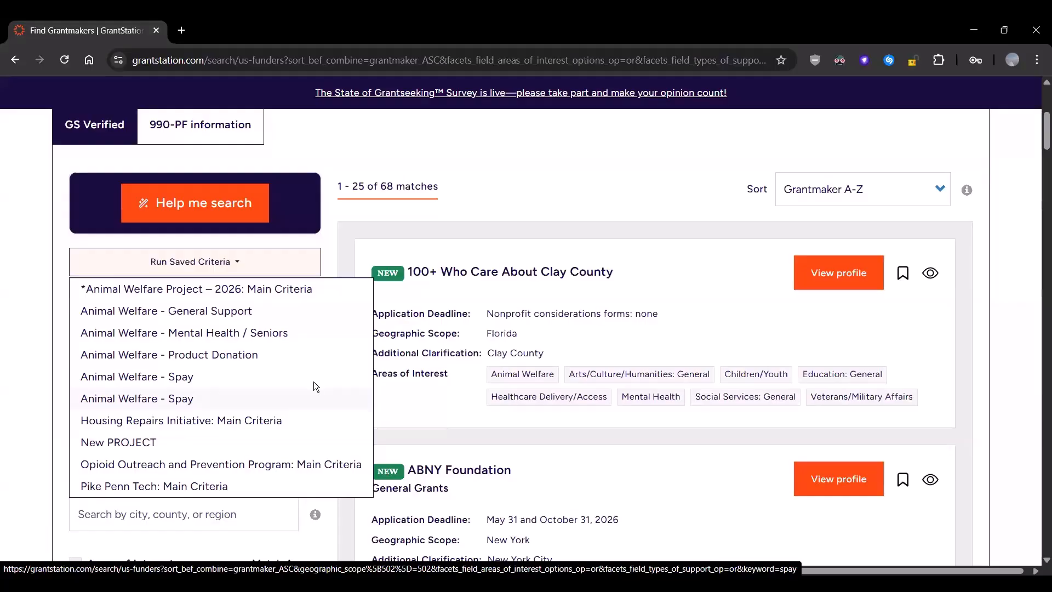
scroll(543, 384, up, 4)
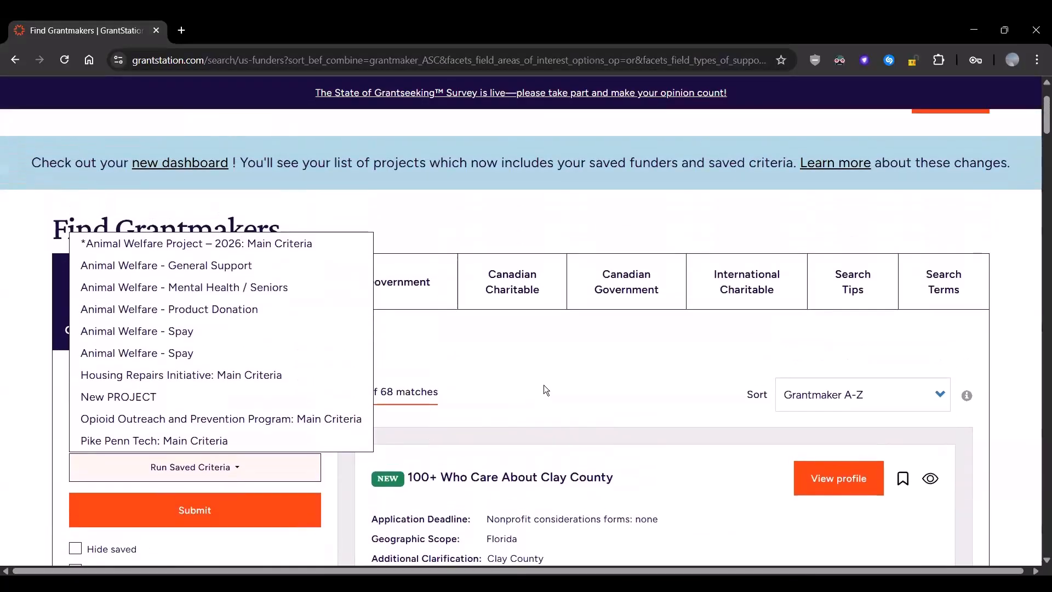
click(545, 390)
Go to the dashboard's Projects & Saved Funders page and open the Animal Welfare Project - 2026
scroll(650, 378, up, 2)
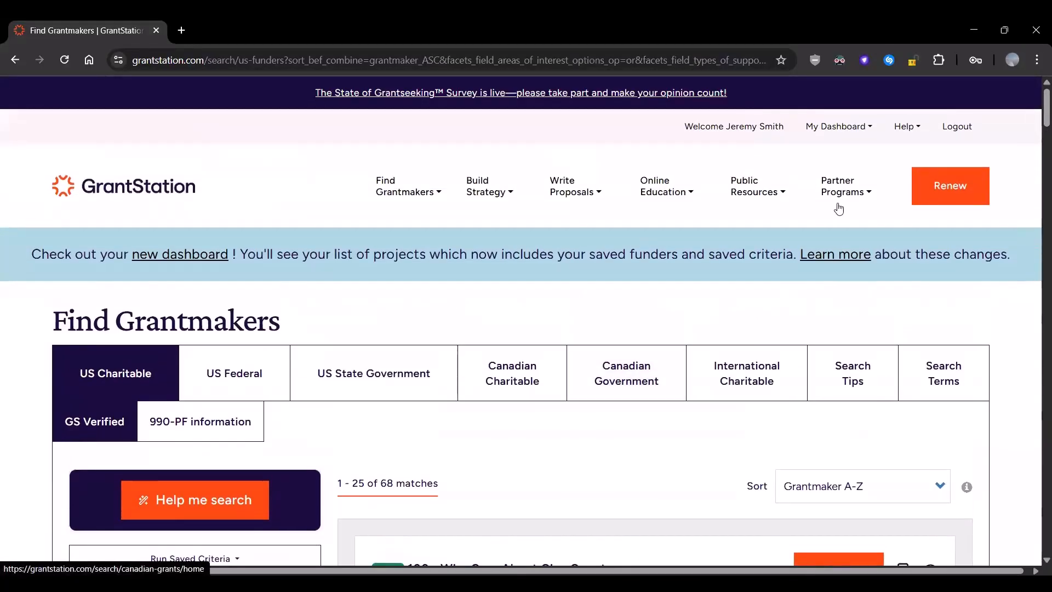
mouse_move(850, 128)
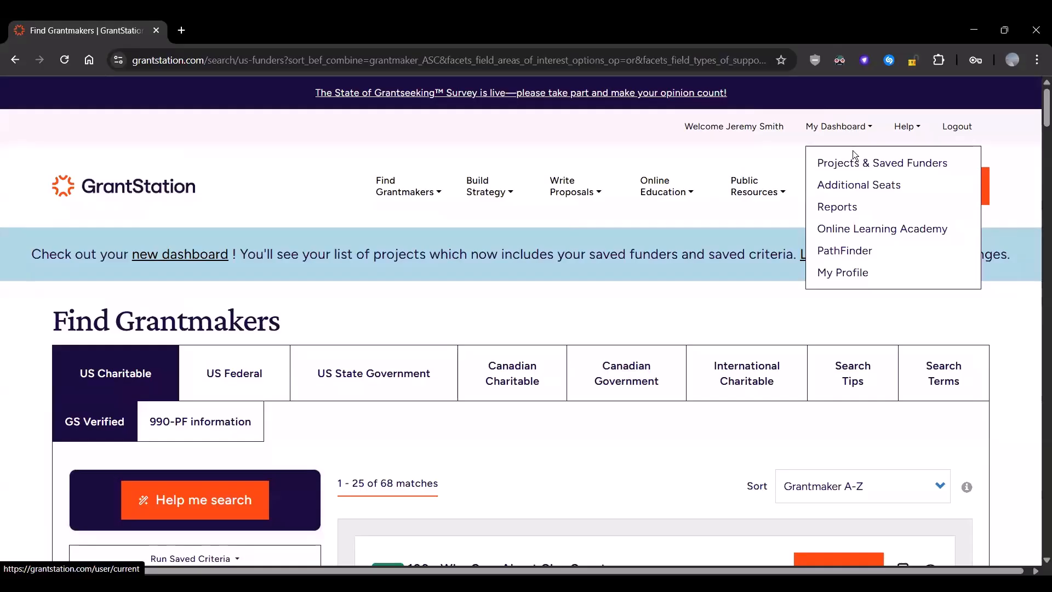
click(826, 164)
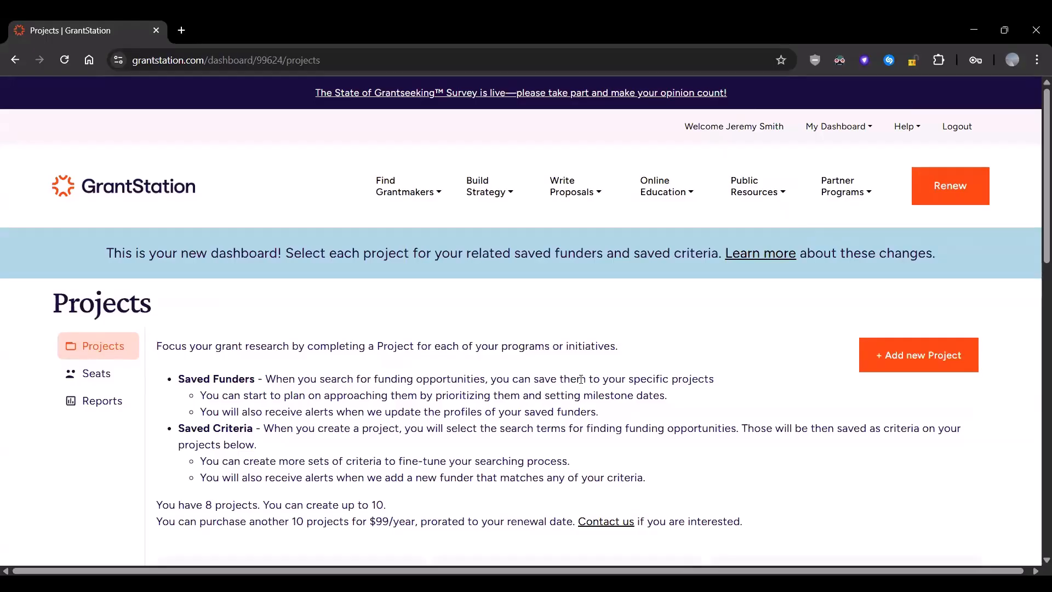
scroll(565, 394, down, 1)
scroll(434, 323, down, 2)
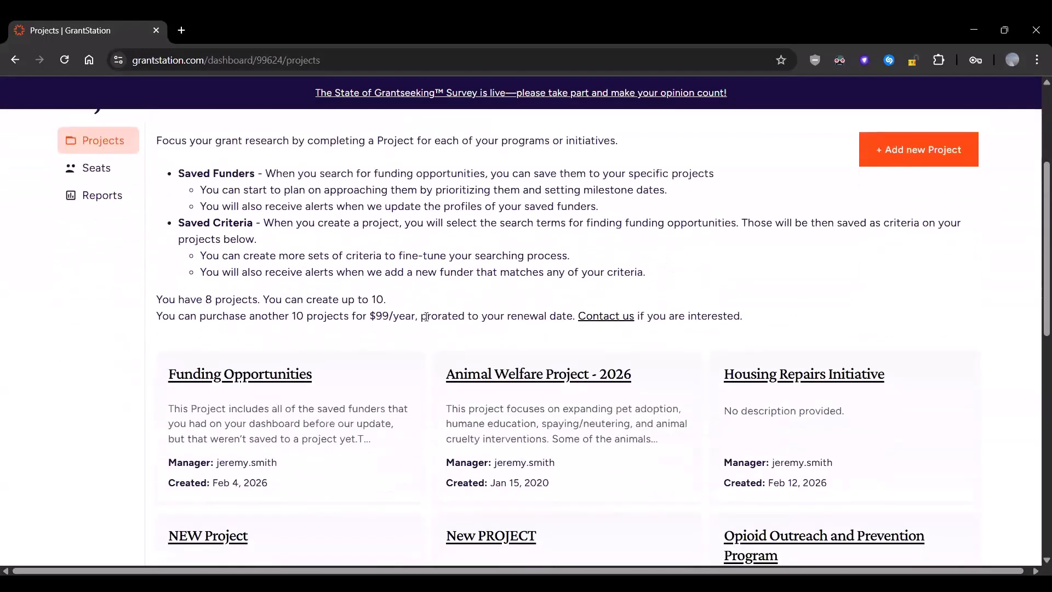
click(571, 374)
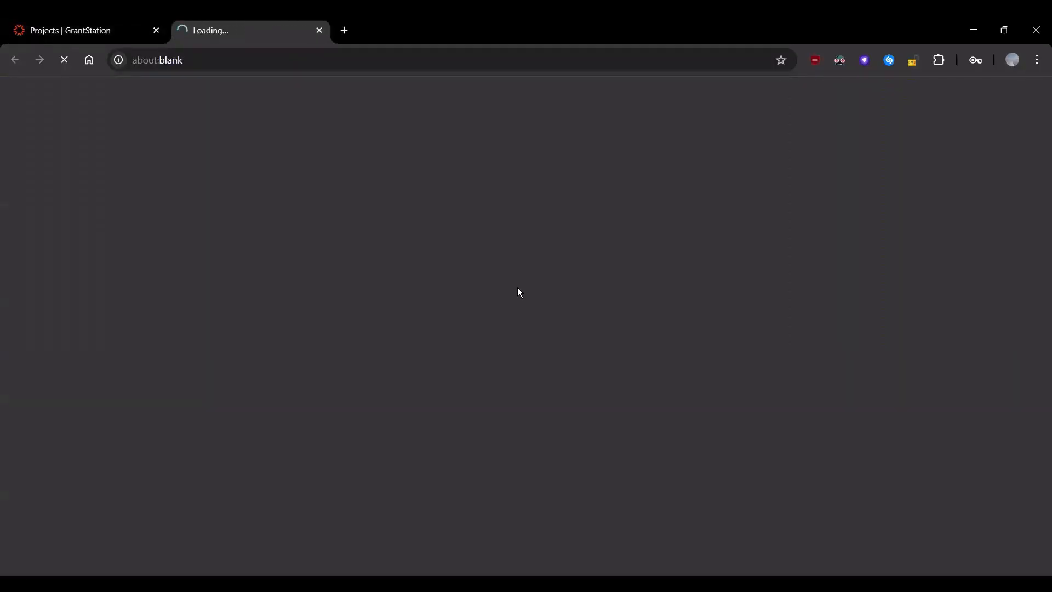
Set the BISSELL Pet Foundation's priority to A (high) and its status to Not Started
scroll(517, 287, down, 6)
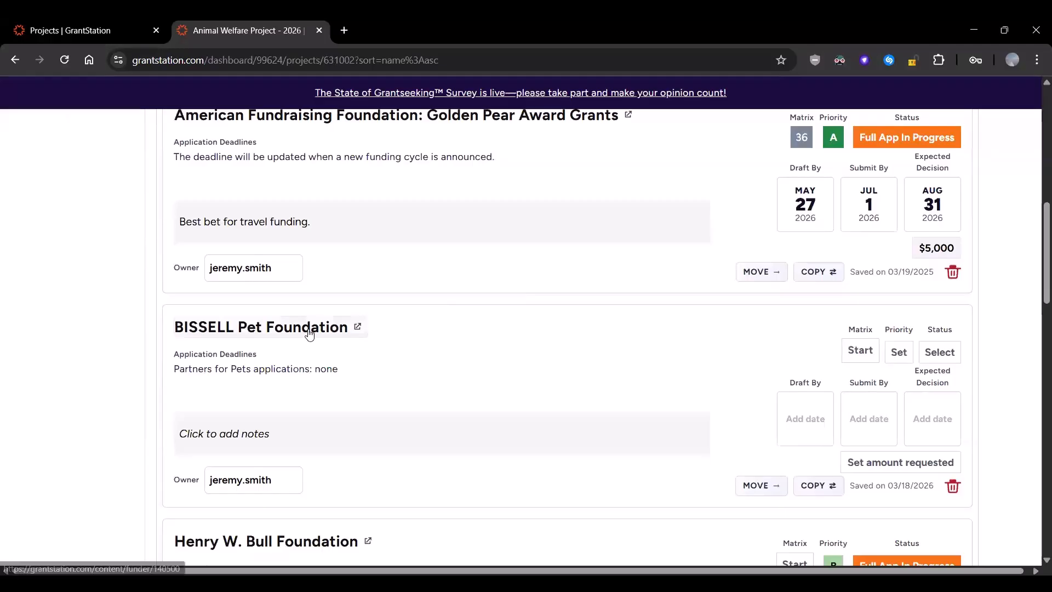
scroll(404, 304, down, 1)
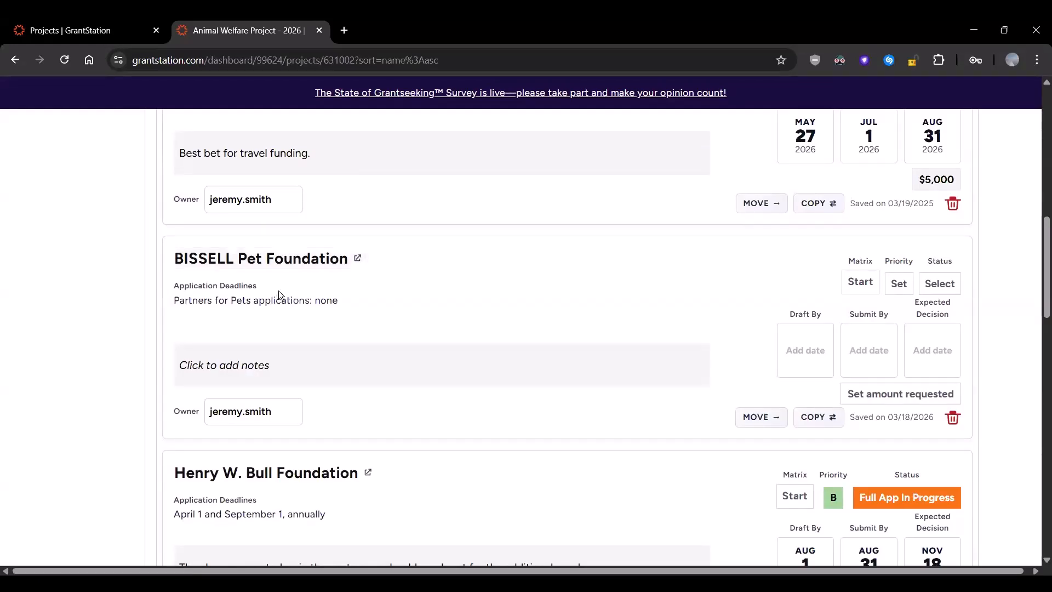
scroll(337, 300, down, 1)
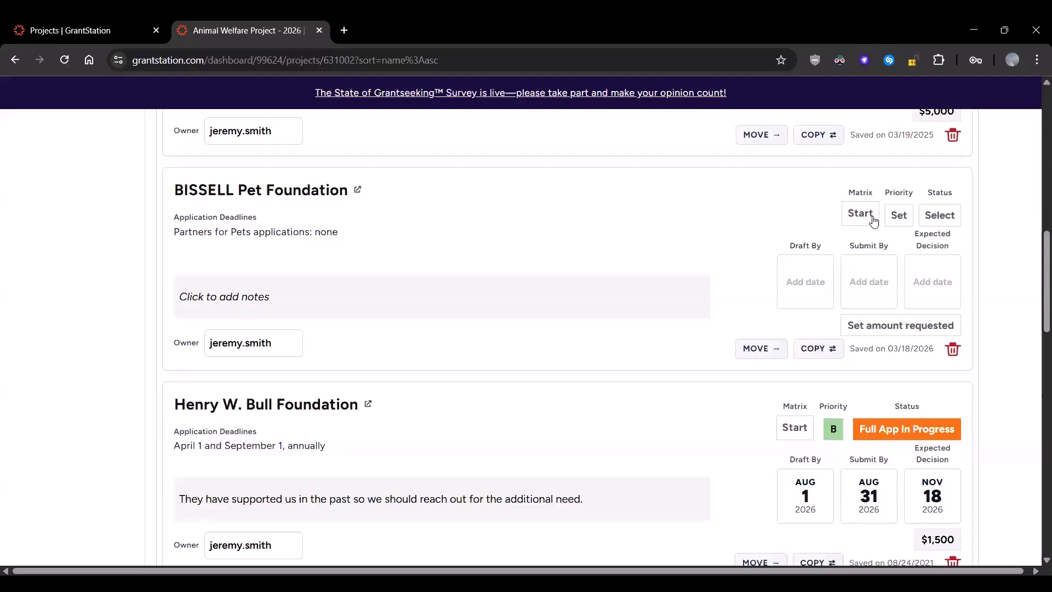
click(899, 215)
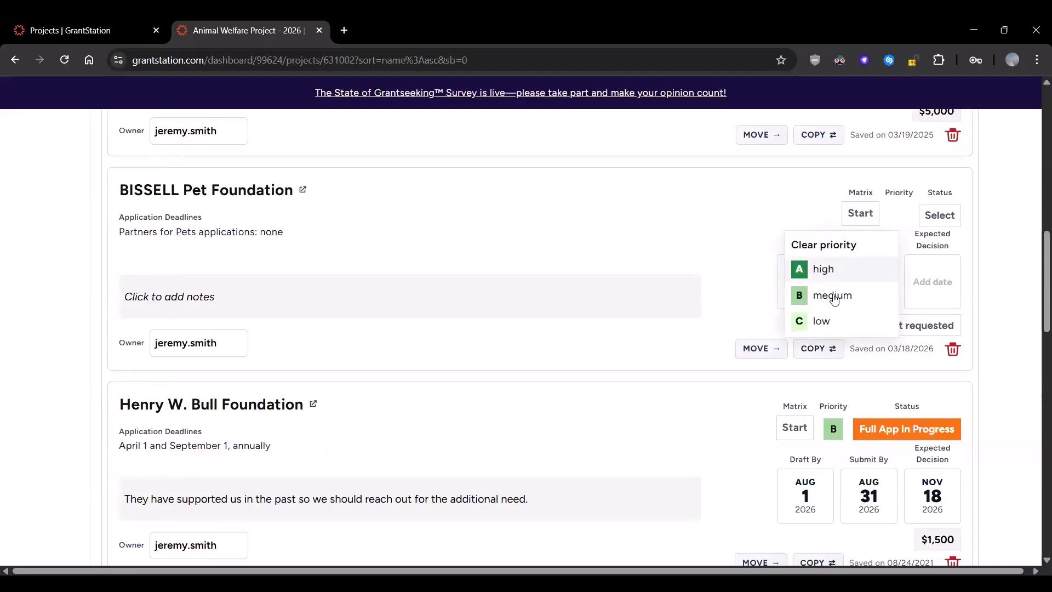
click(833, 270)
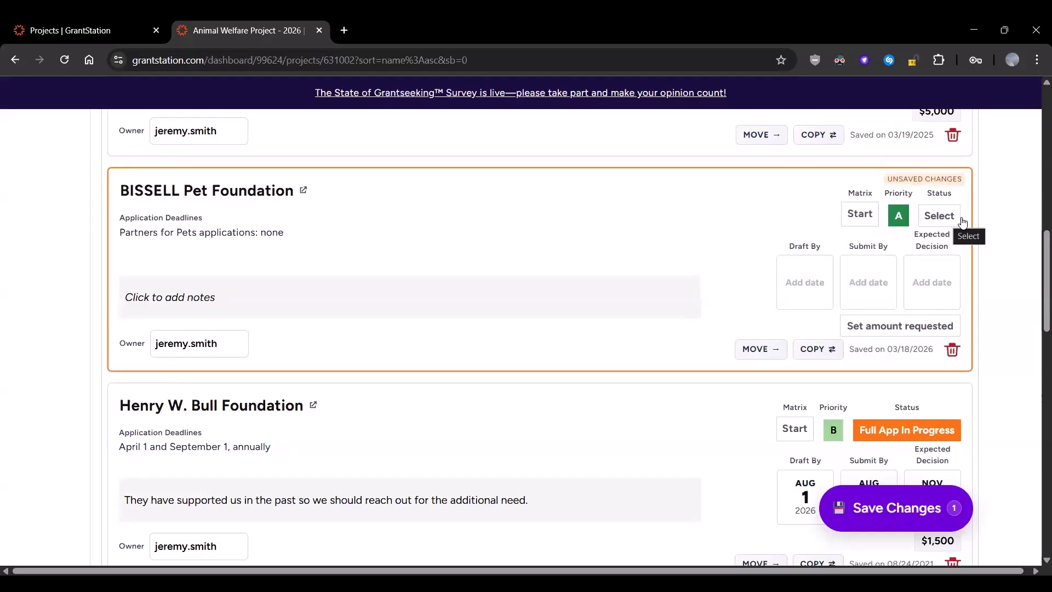
click(945, 217)
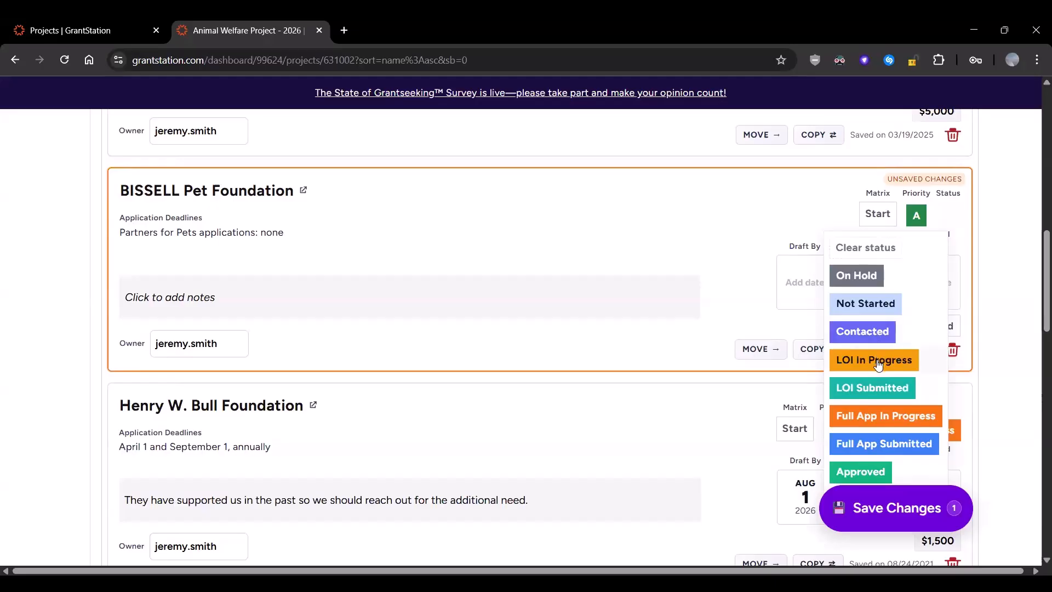
click(870, 305)
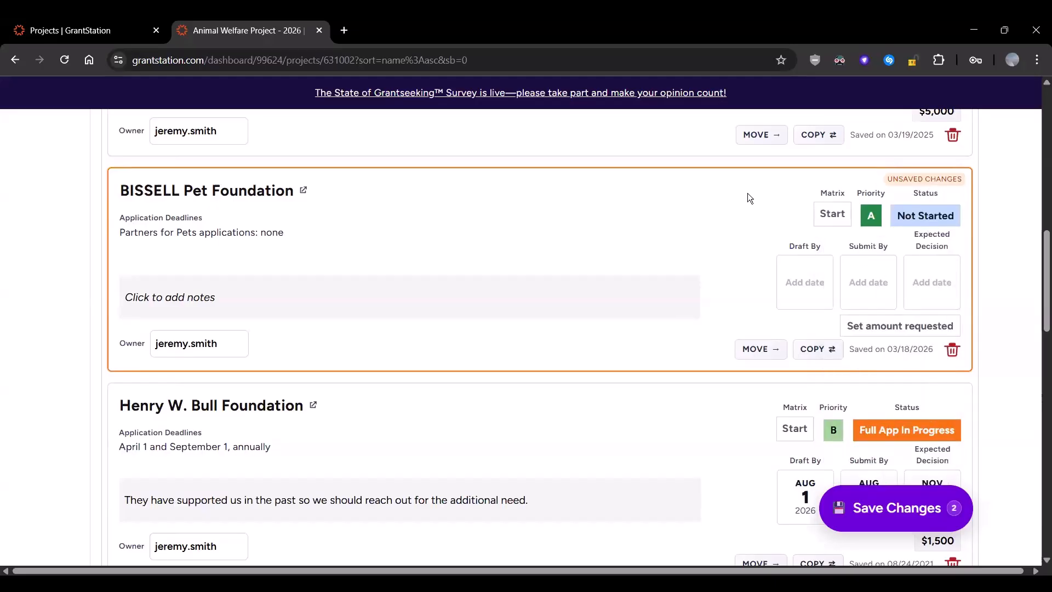
Set the BISSELL Pet Foundation's dates: draft by 03/18/2026, submit by 03/25/2026 and expected decision 04/01/2026
scroll(749, 197, down, 1)
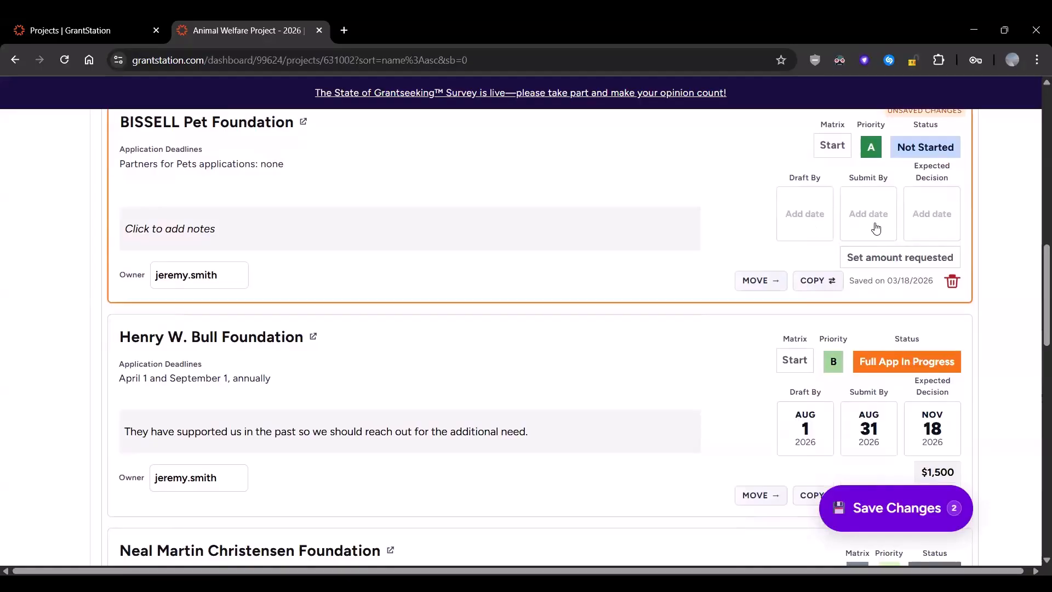
click(813, 228)
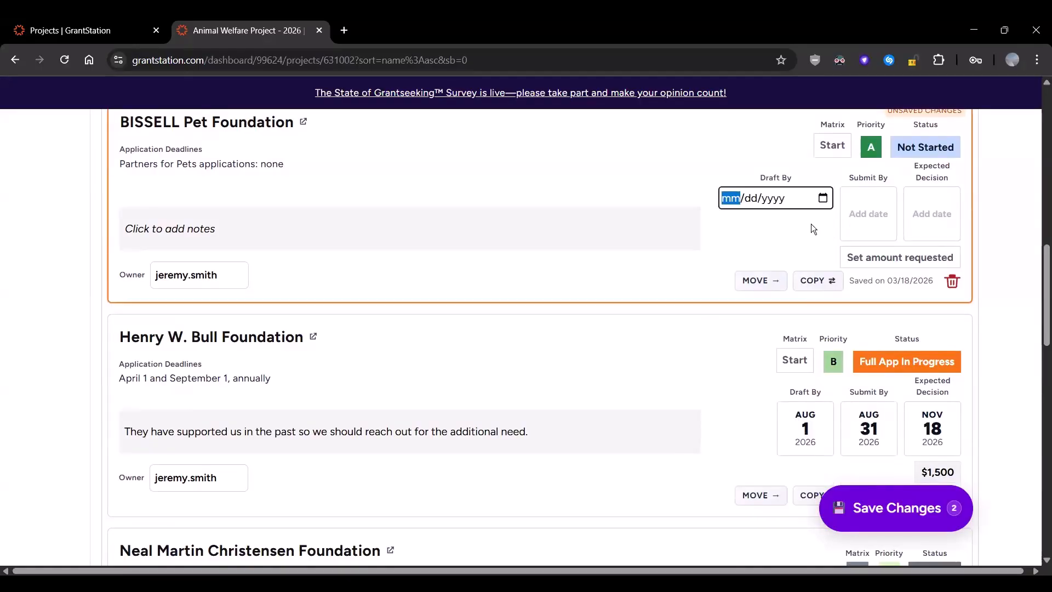
click(824, 199)
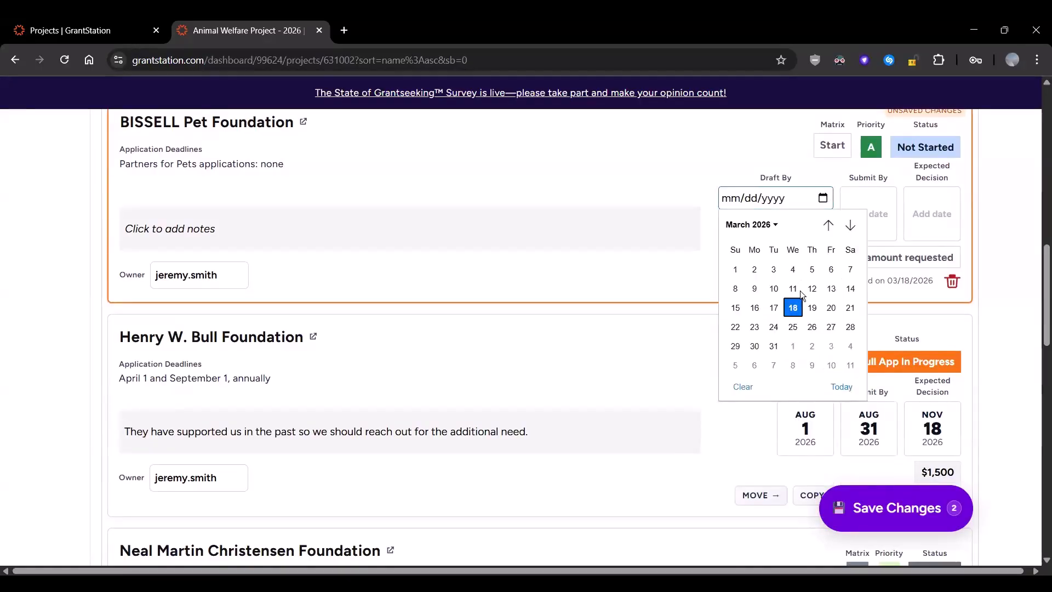
click(841, 387)
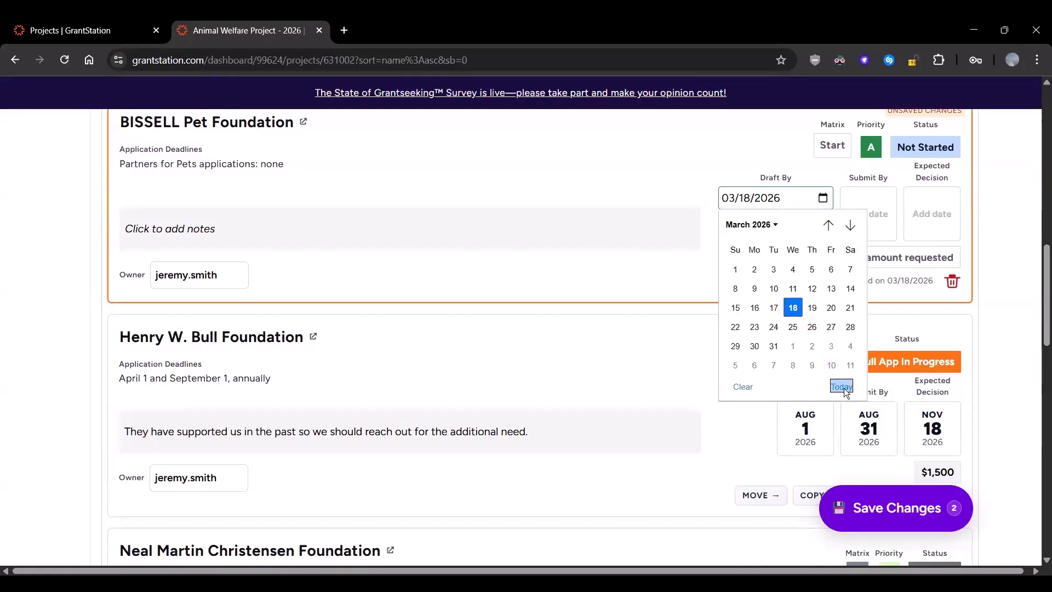
click(890, 198)
click(888, 199)
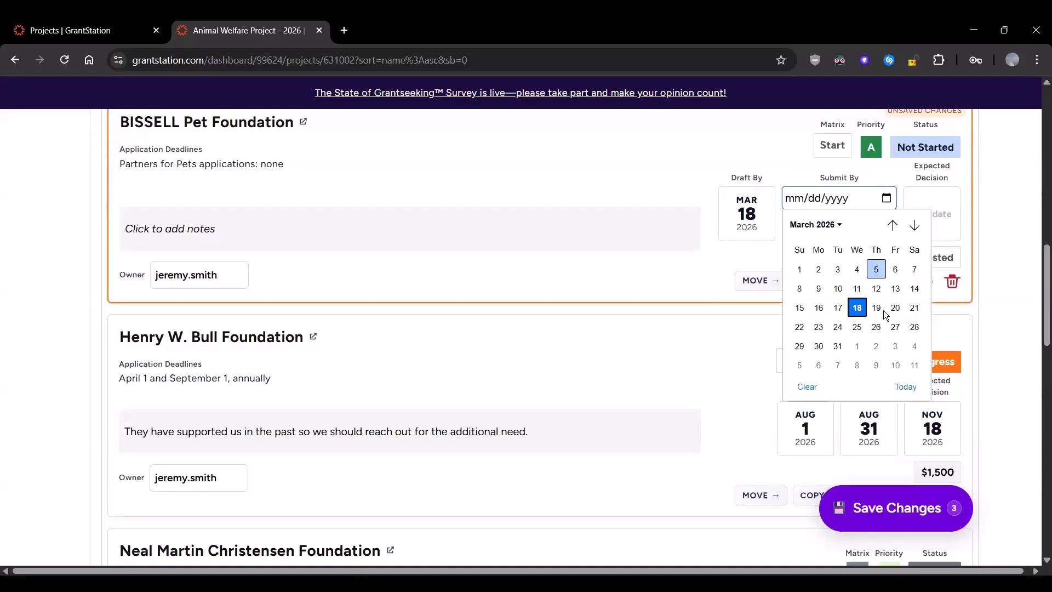
click(856, 326)
click(941, 214)
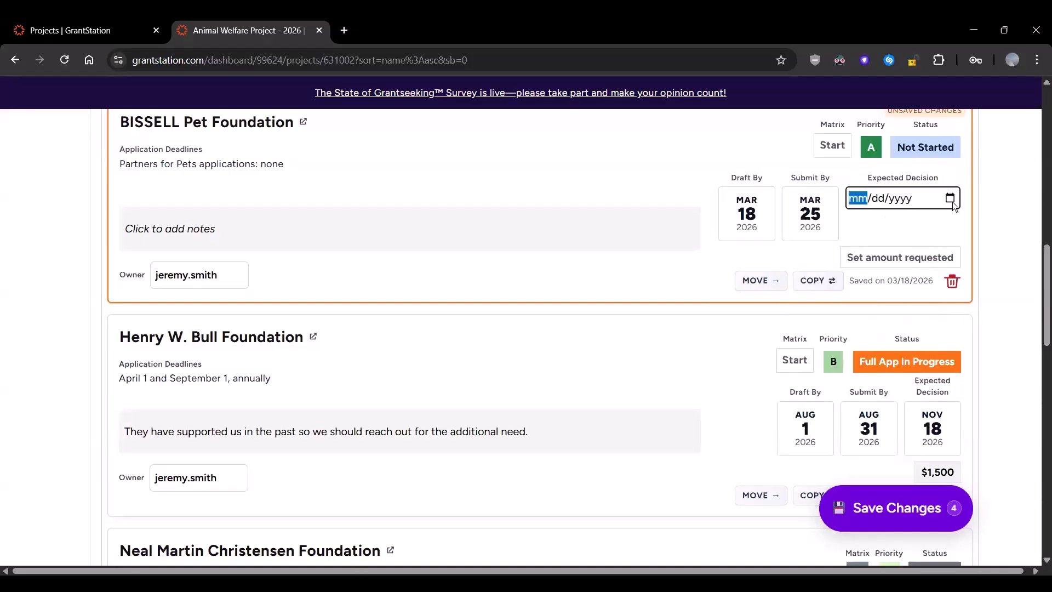
click(951, 200)
click(919, 346)
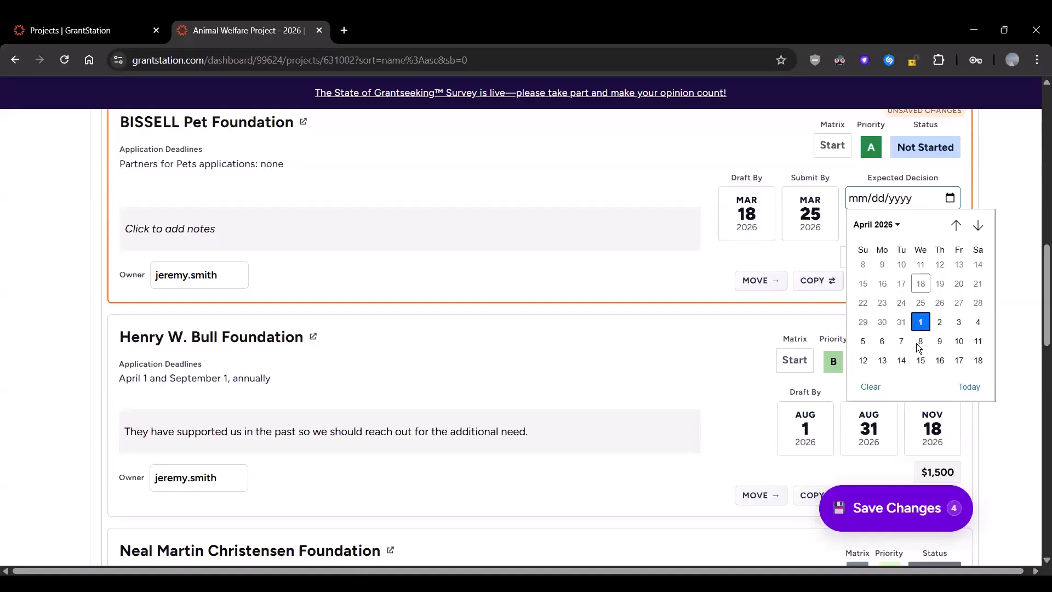
click(711, 264)
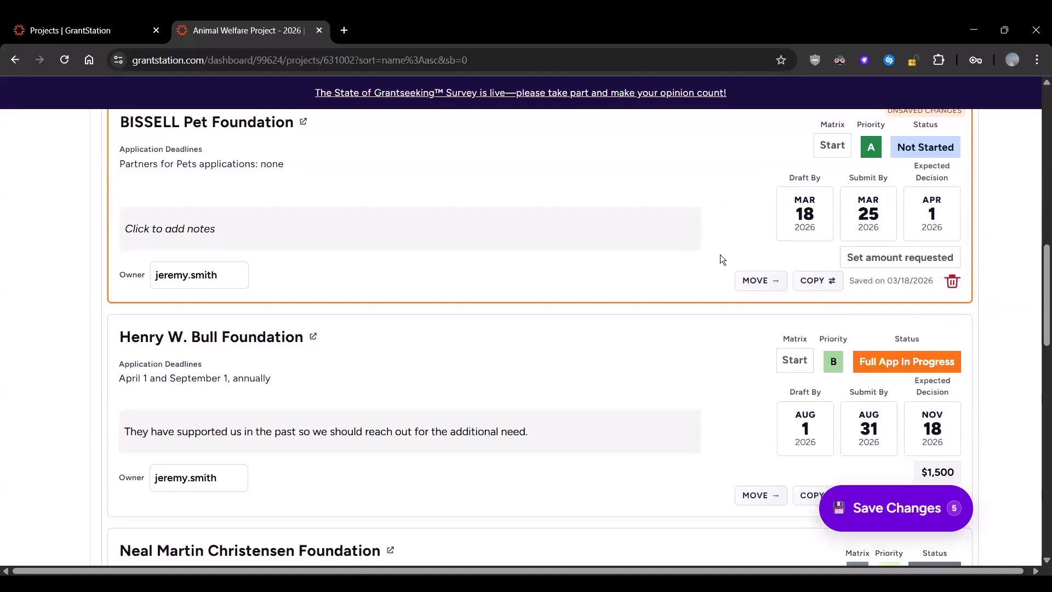
Set the amount requested from the BISSELL Pet Foundation to $1,000
scroll(756, 189, down, 1)
click(891, 188)
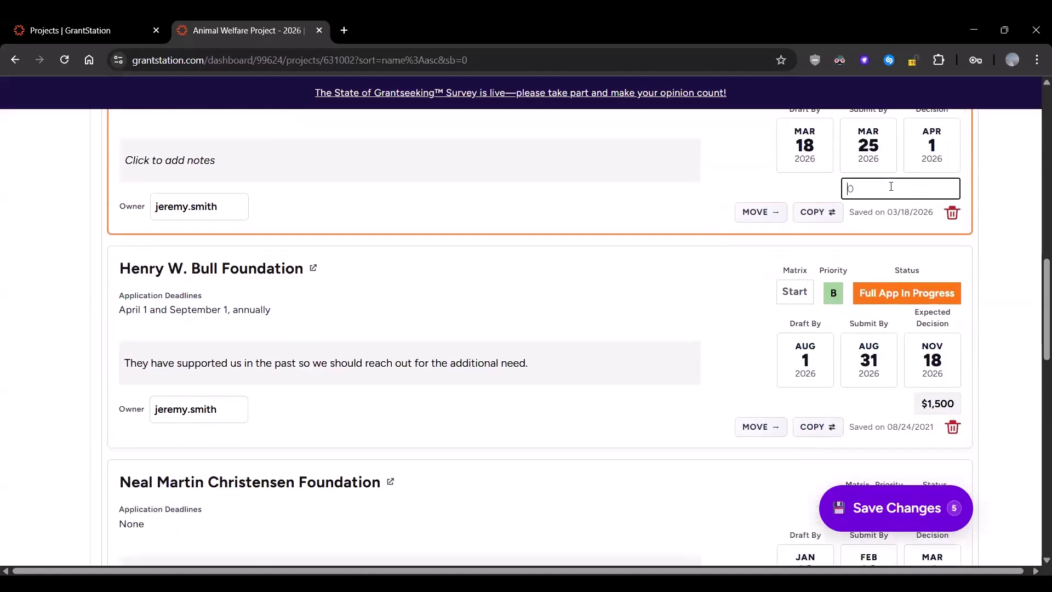
text(1000)
click(734, 173)
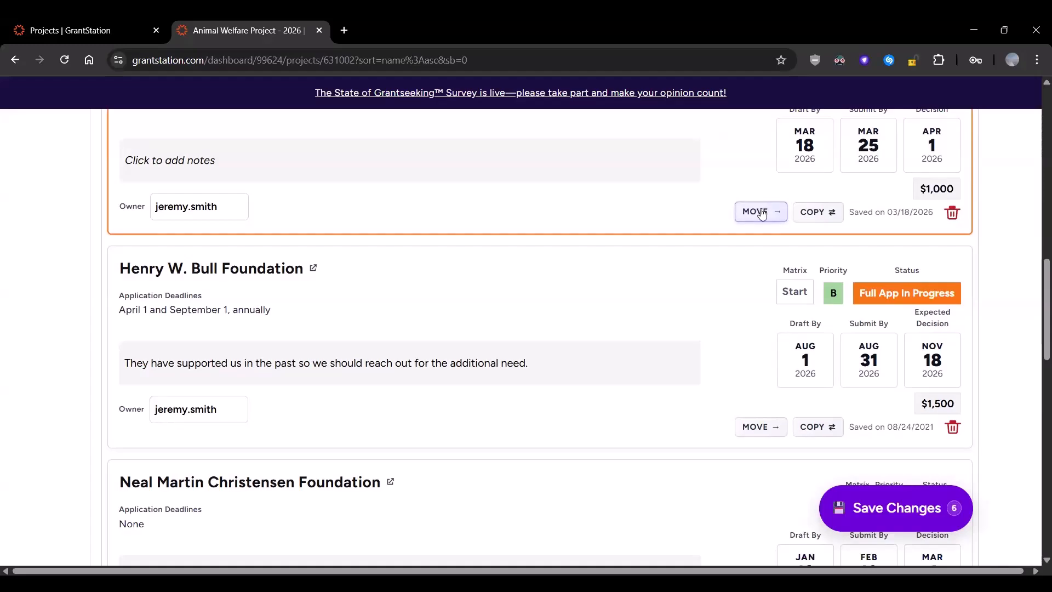
scroll(735, 197, up, 3)
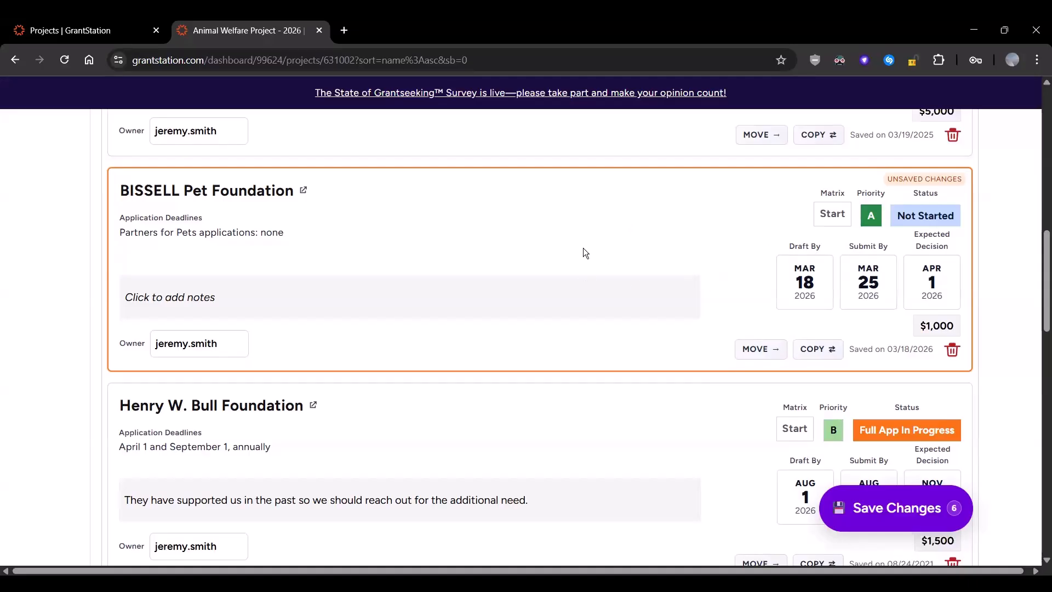
Change the Henry W. Bull Foundation's priority to C (low)
scroll(583, 252, down, 1)
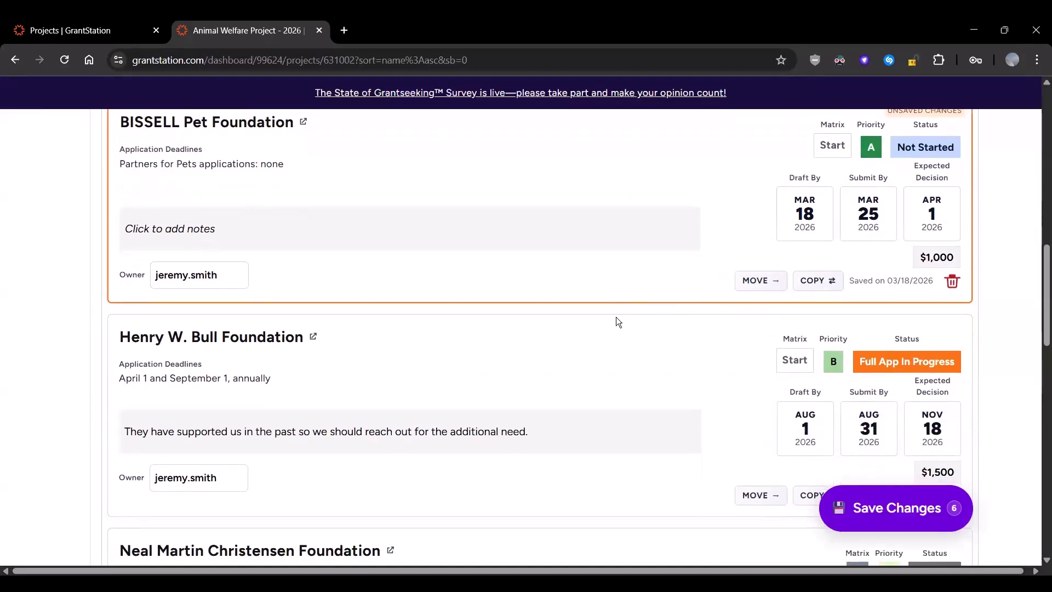
click(833, 363)
click(753, 471)
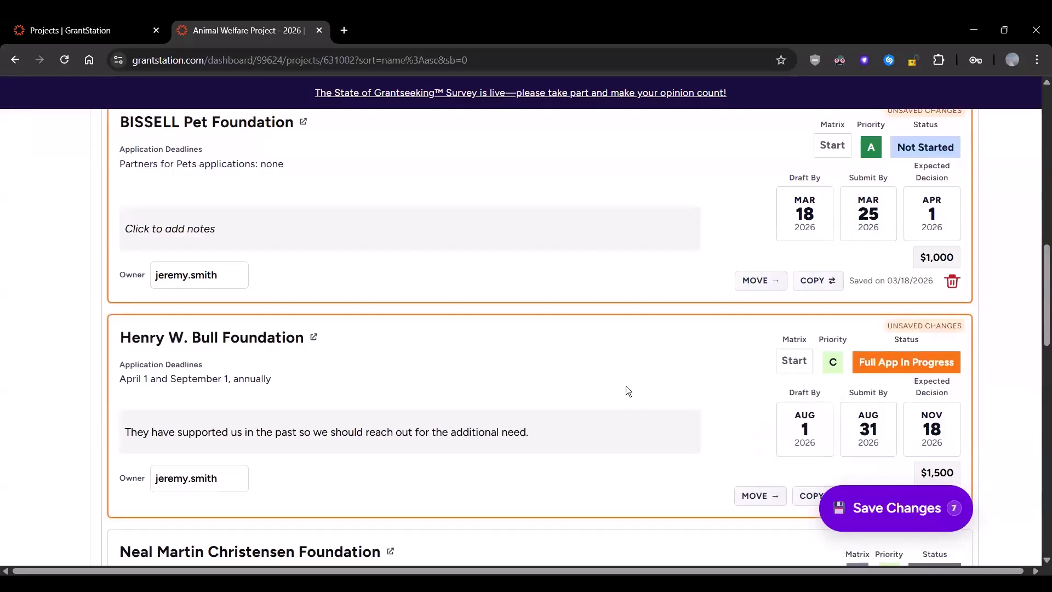
Review the unsaved edits on both foundations and save all changes to the project's funder list
scroll(626, 386, up, 1)
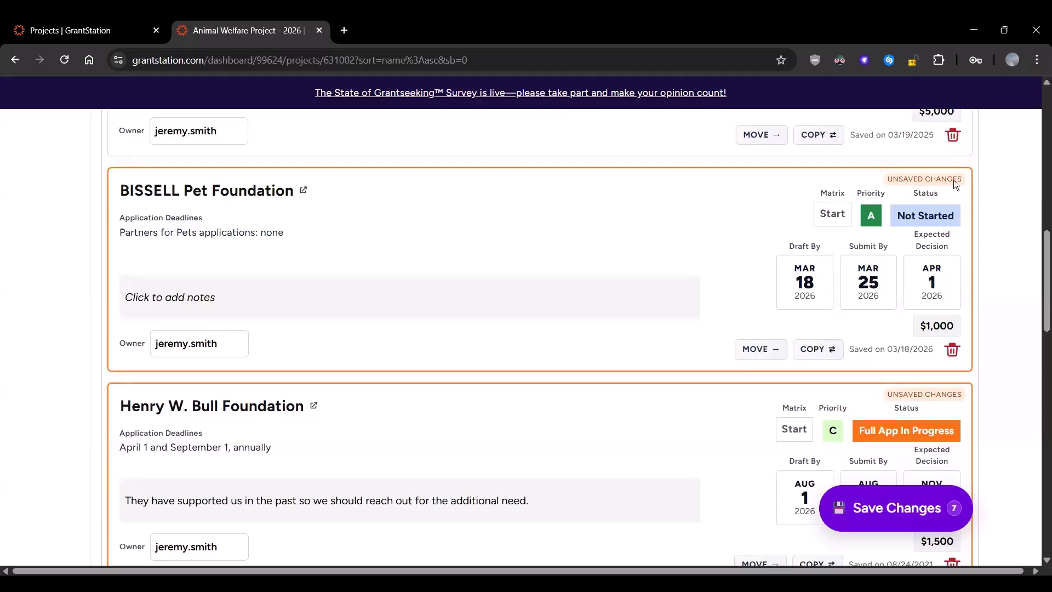
scroll(953, 180, down, 1)
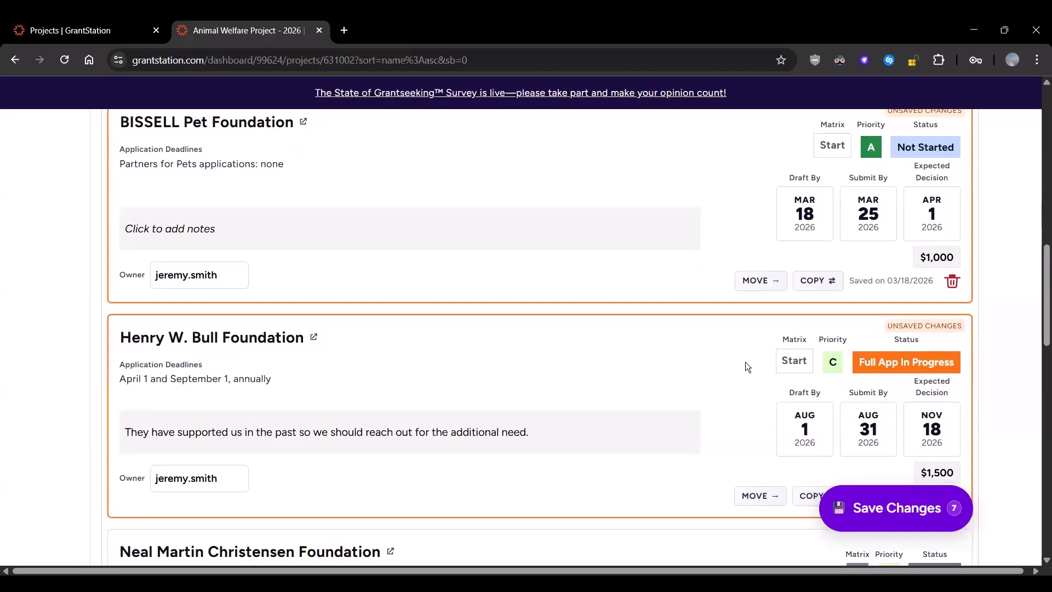
scroll(745, 362, up, 1)
scroll(734, 369, down, 1)
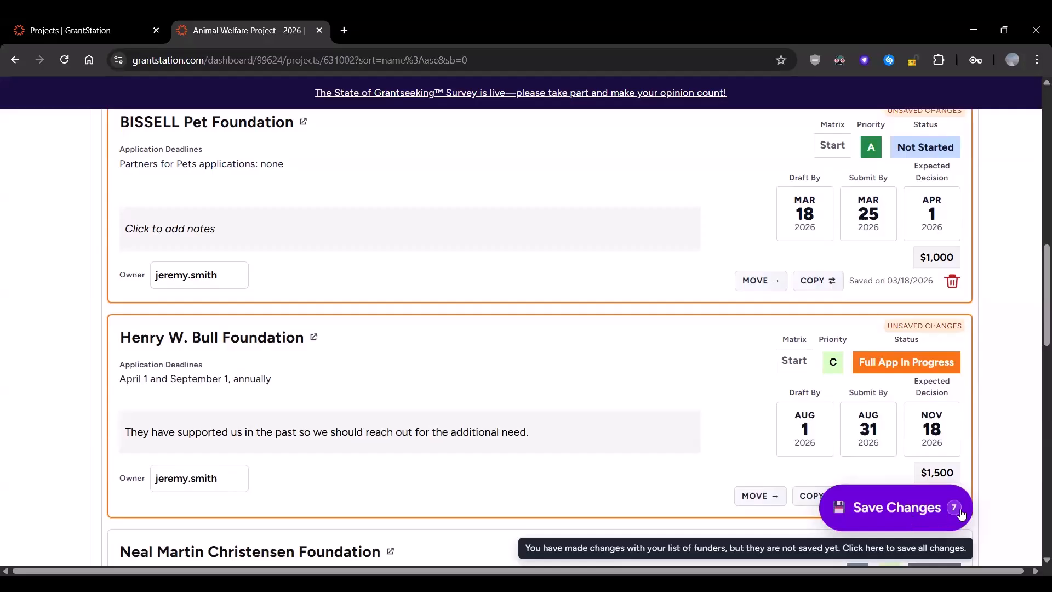
click(884, 511)
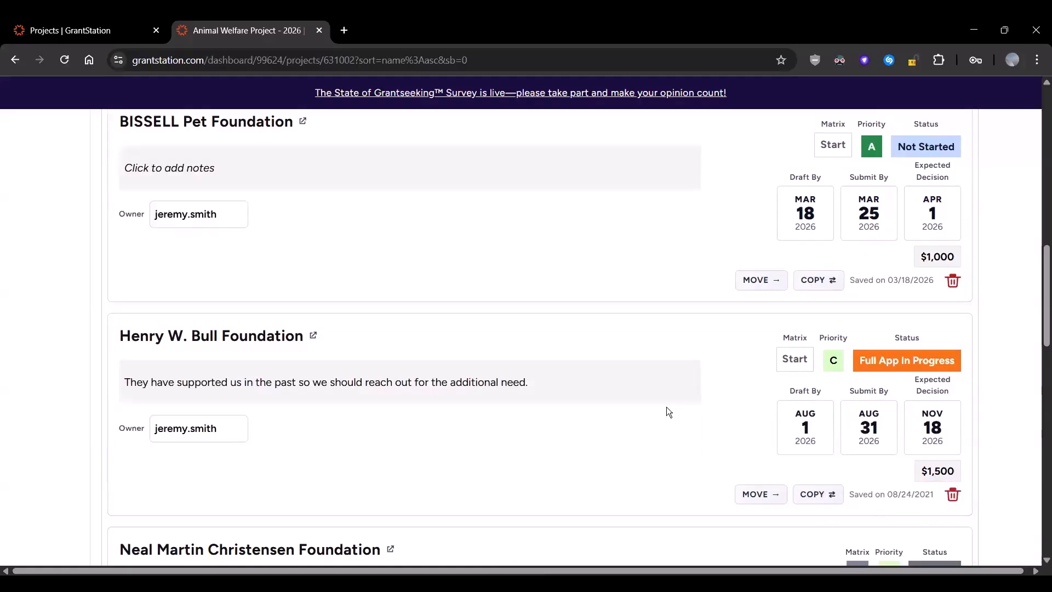
Start the BISSELL Pet Foundation's decision matrix, confirm both mandatory criteria and continue to the rating questions
scroll(666, 407, up, 2)
scroll(667, 407, up, 1)
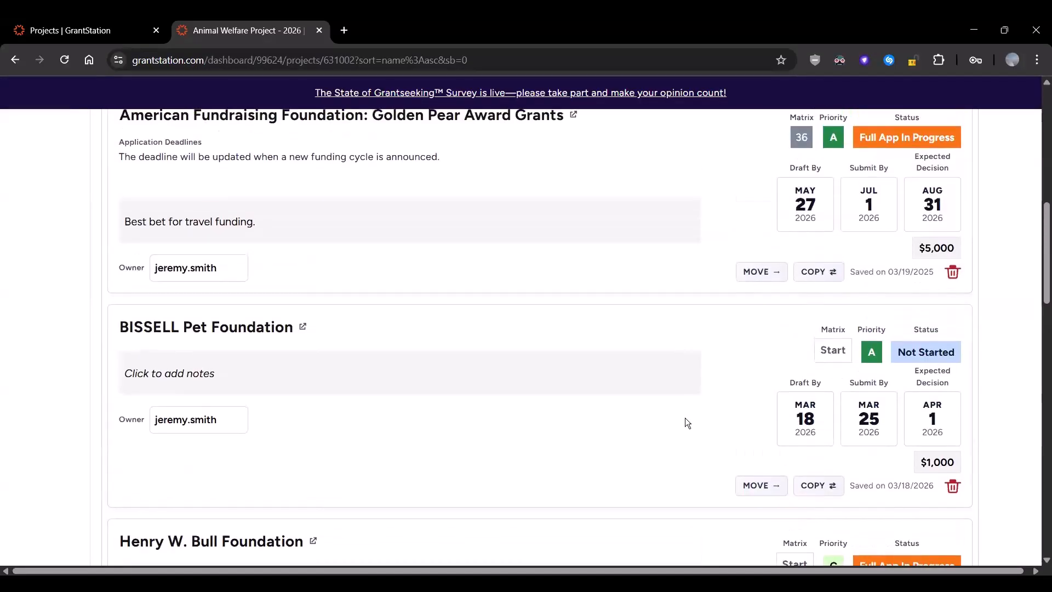
click(831, 352)
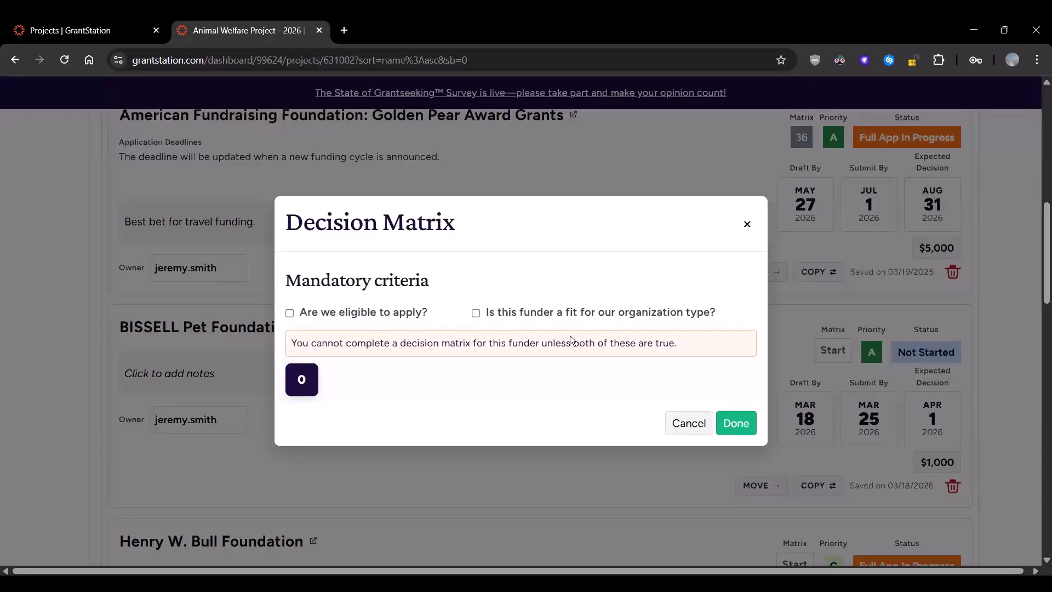
click(289, 313)
click(475, 314)
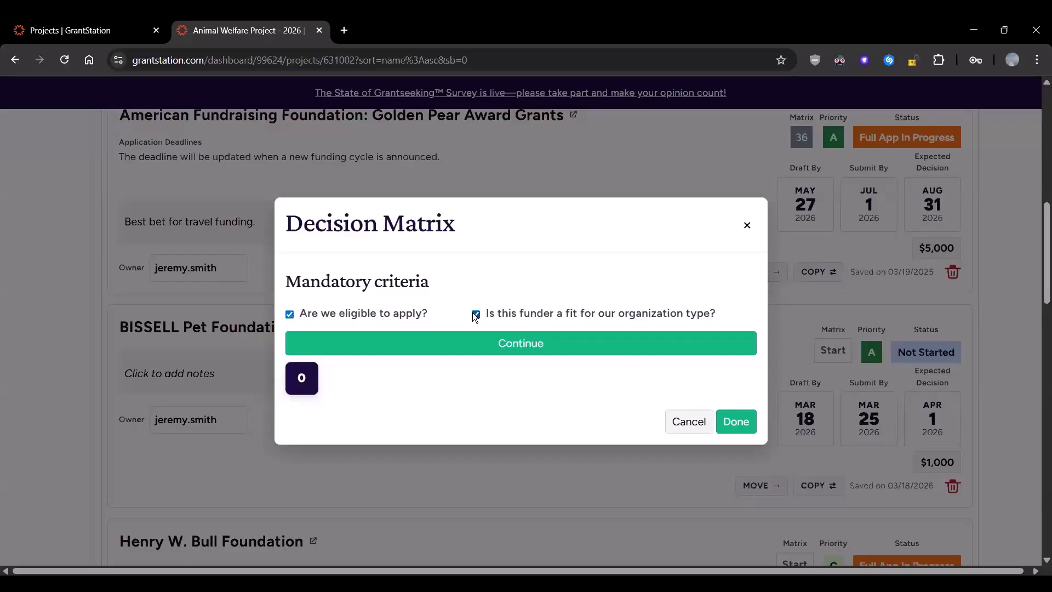
click(584, 339)
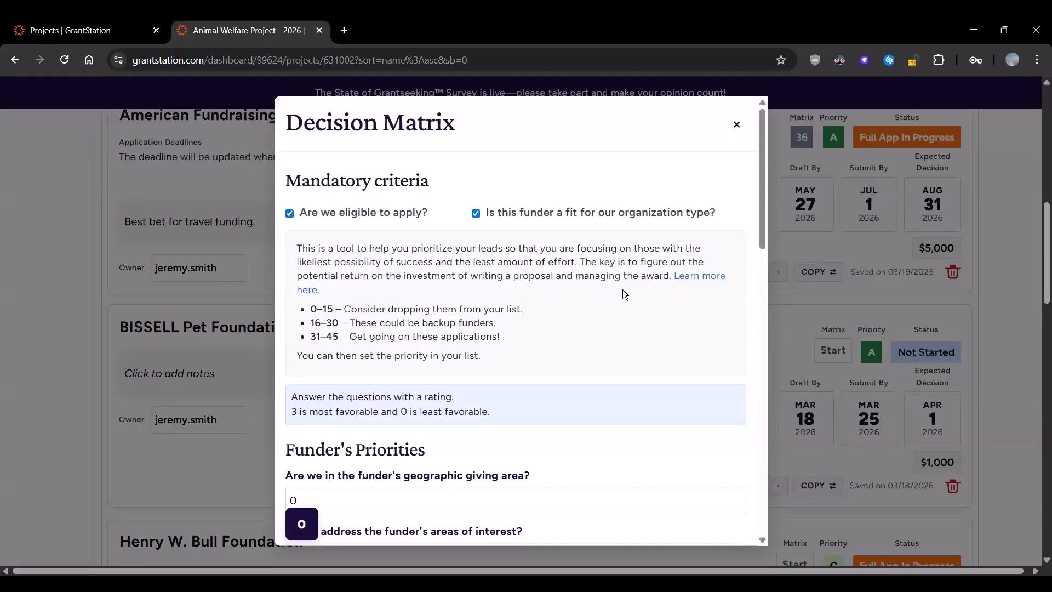
Rate the funder's priorities in the decision matrix: 3 for geographic giving area, 3 for areas of interest and 2 for target population
scroll(622, 289, down, 1)
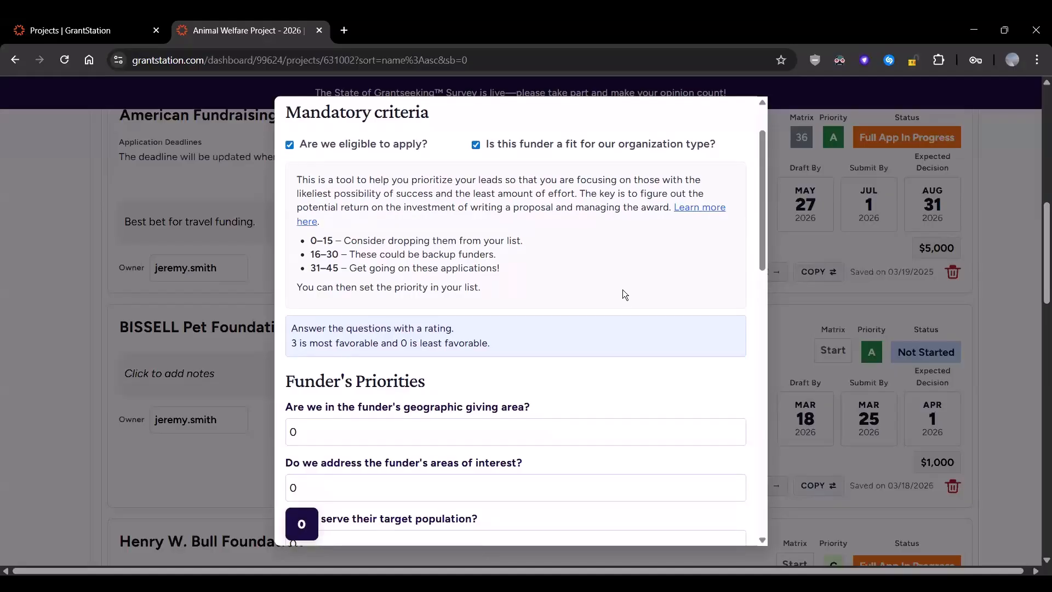
scroll(622, 289, down, 1)
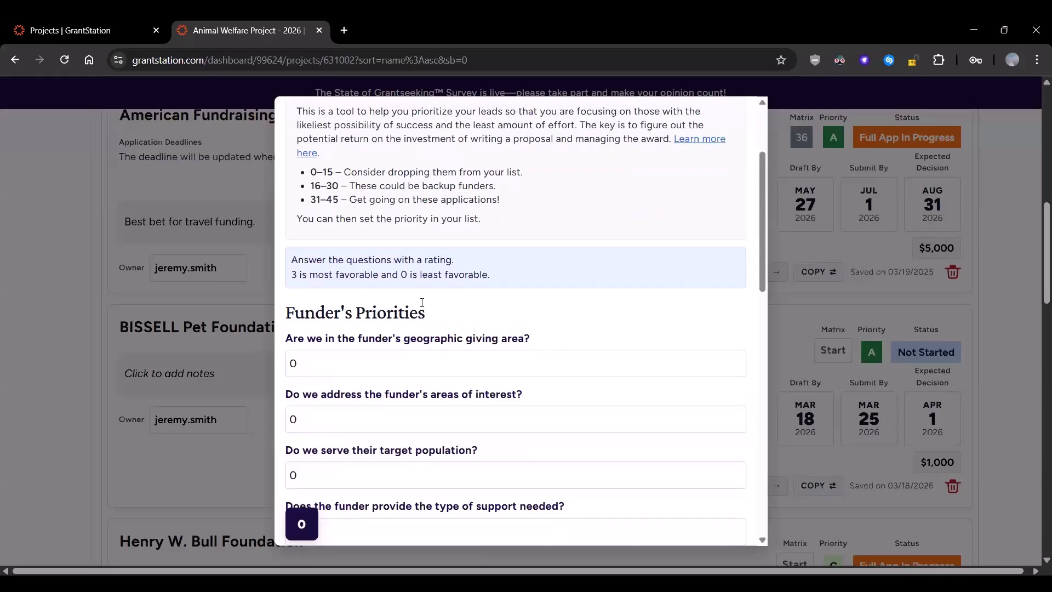
click(331, 362)
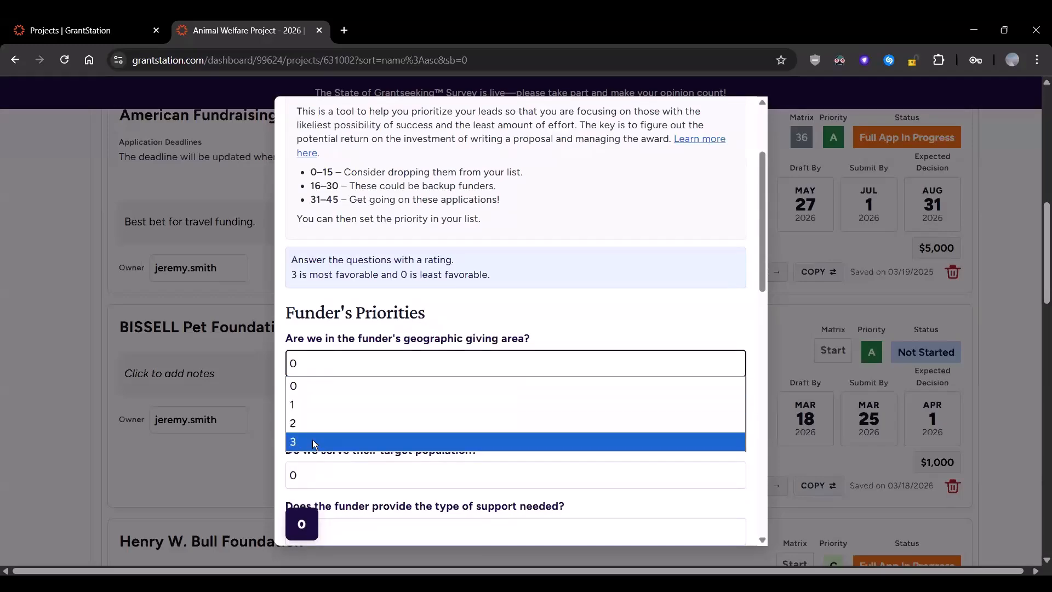
click(315, 441)
click(382, 423)
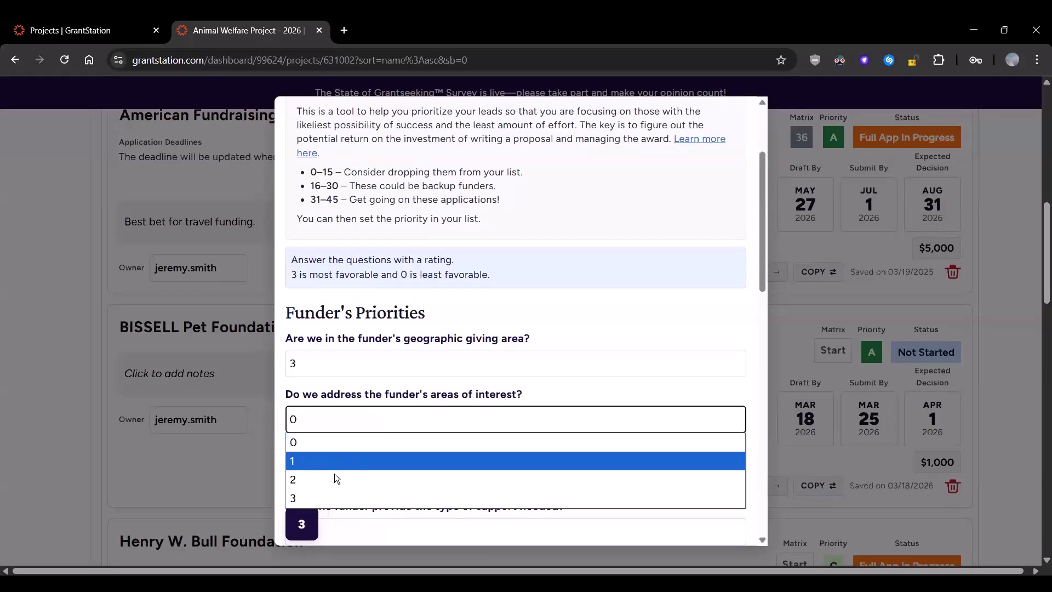
click(325, 495)
scroll(417, 351, down, 2)
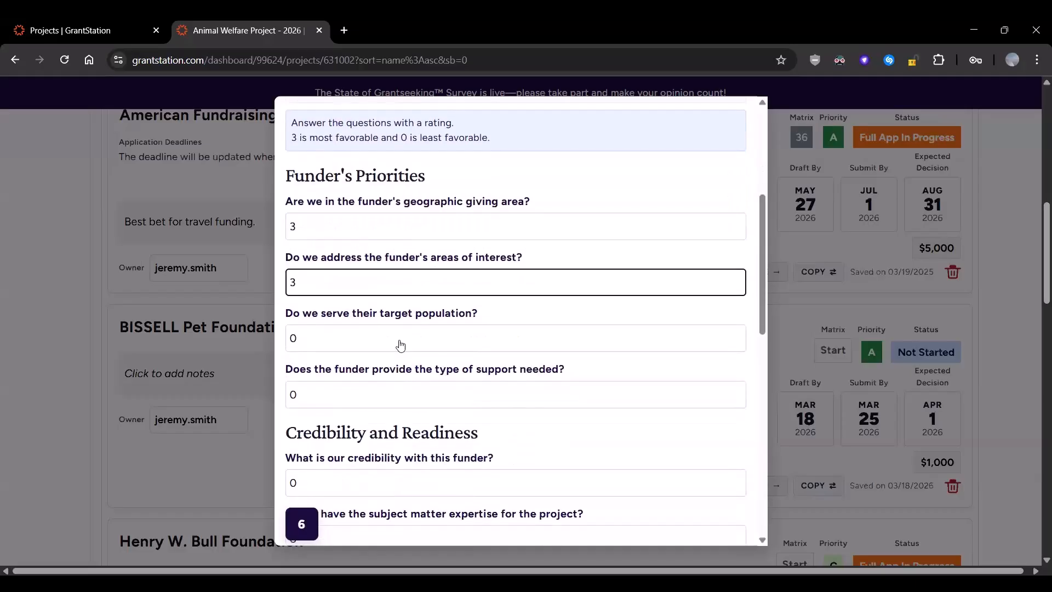
click(400, 344)
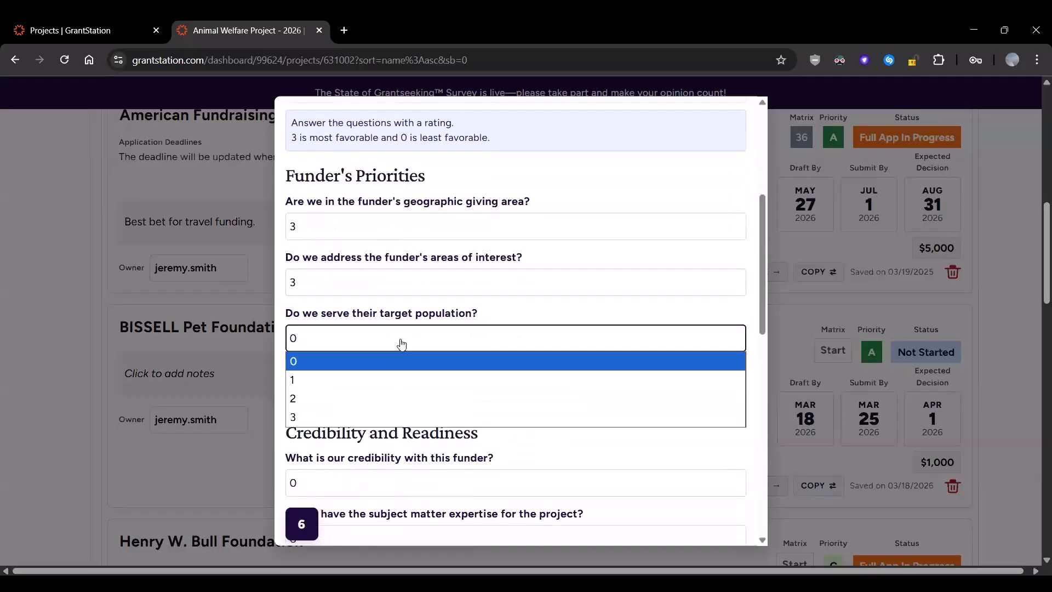
click(348, 399)
Review the remaining credibility, readiness, effort and timing questions, leaving them at 0, and complete the decision matrix
scroll(588, 330, down, 3)
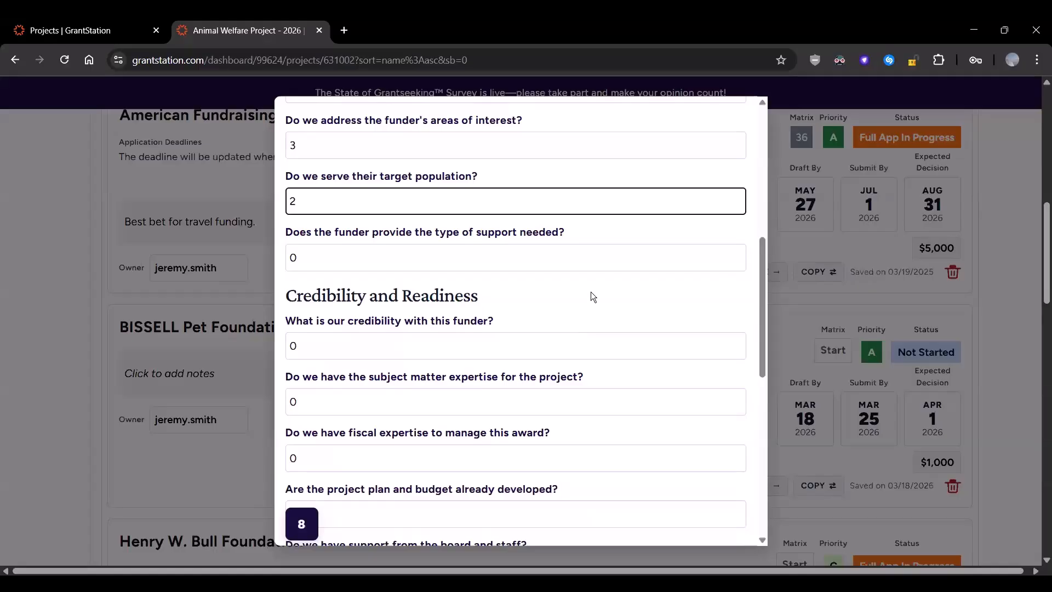
scroll(591, 293, up, 4)
scroll(588, 282, down, 5)
scroll(588, 280, up, 4)
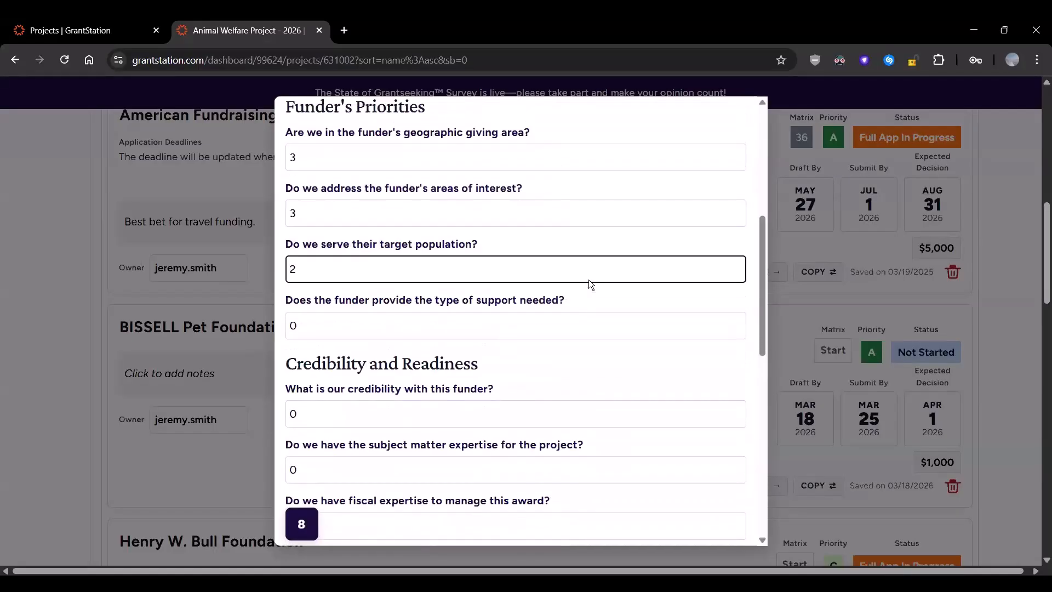
scroll(588, 282, down, 4)
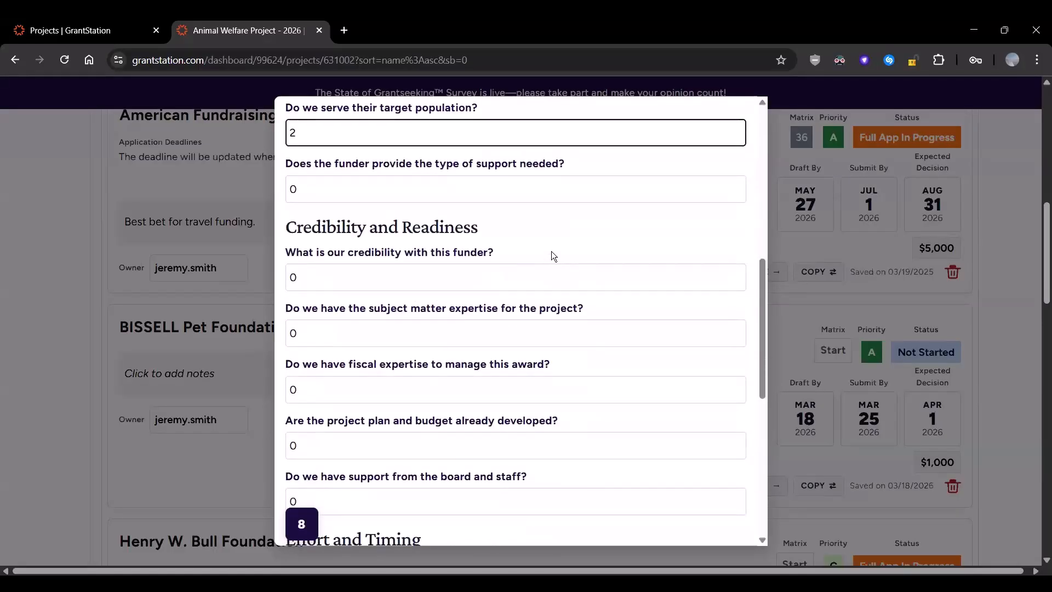
scroll(551, 251, down, 6)
scroll(563, 221, down, 2)
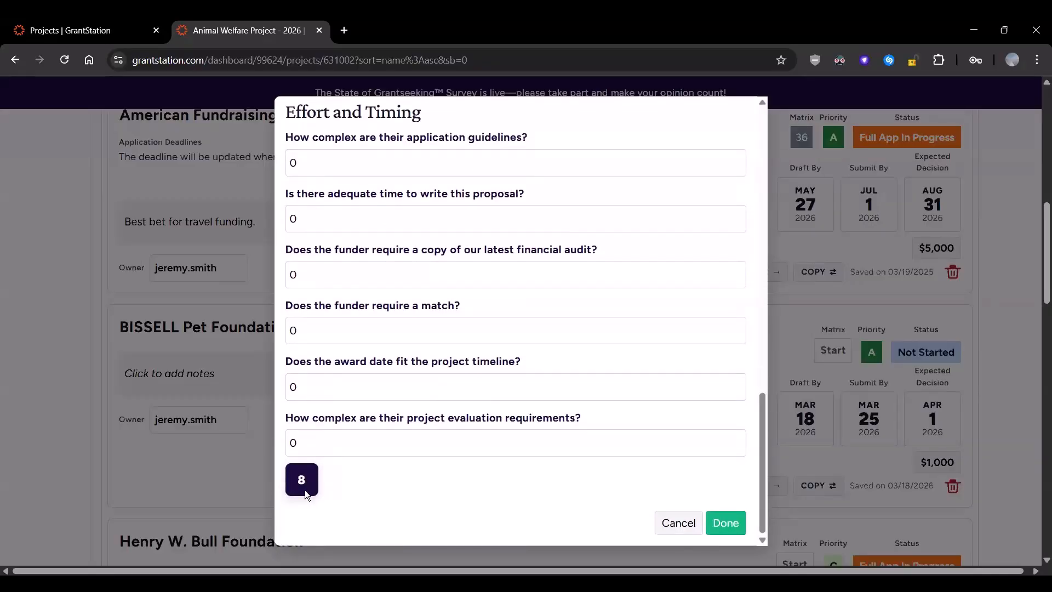
click(729, 526)
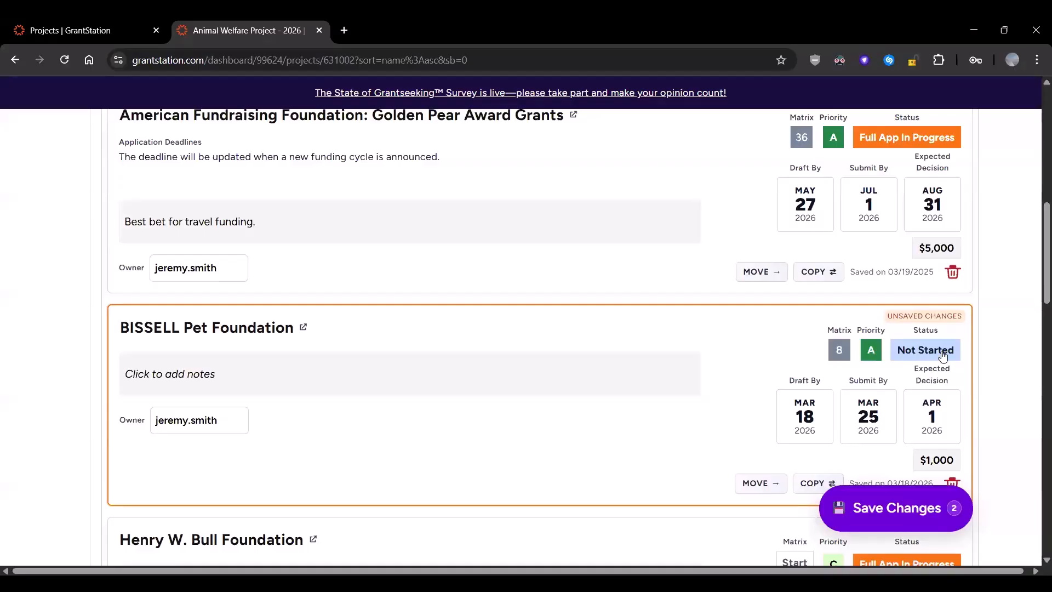
Change the BISSELL Pet Foundation's priority to C (low) and save the pending changes
click(878, 355)
click(829, 456)
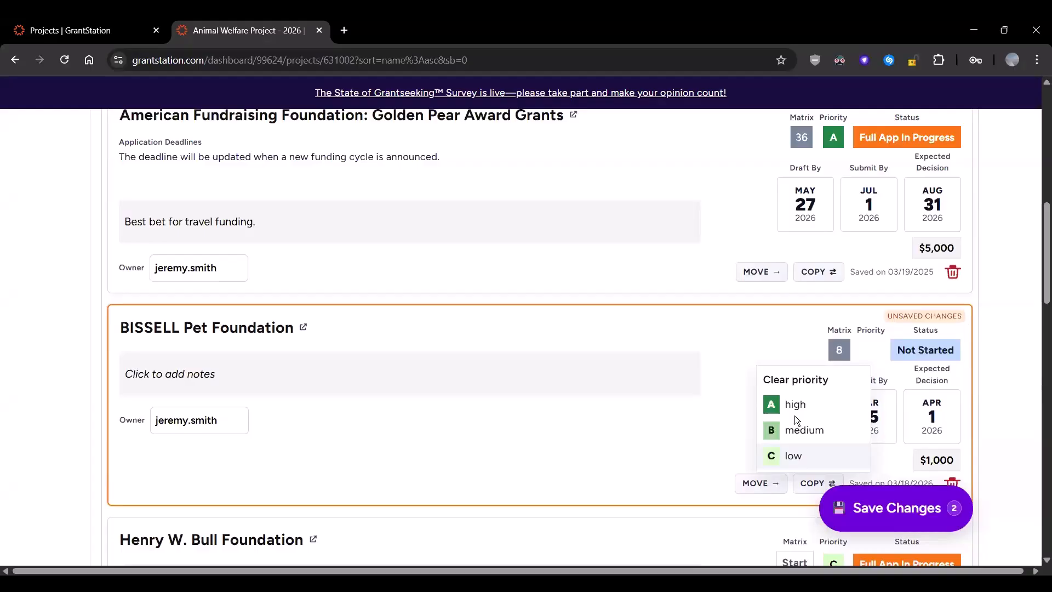
click(882, 517)
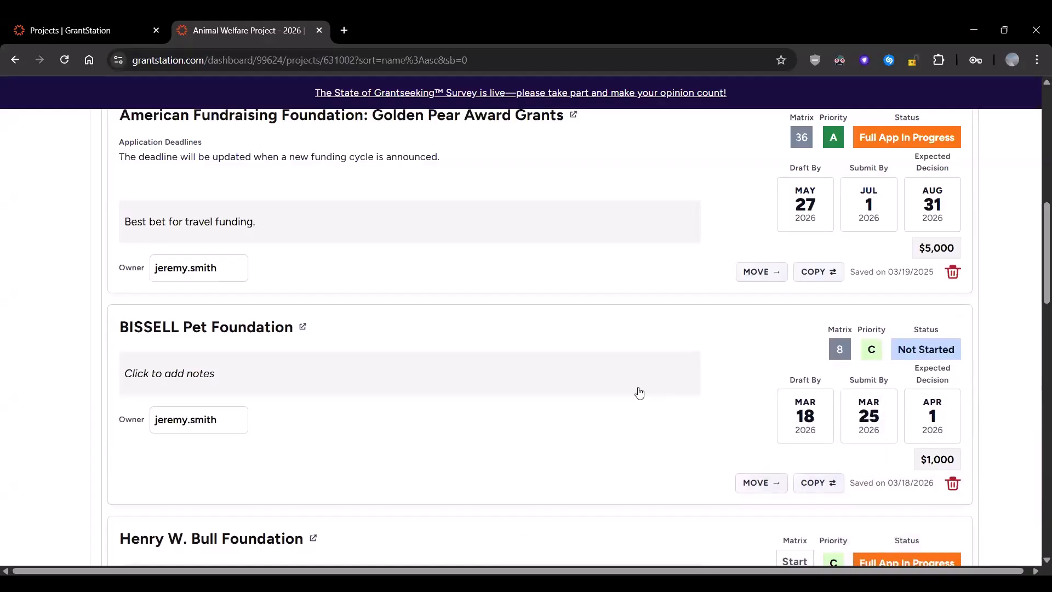
Filter the project's saved funders by priority A (high) and look over the filtered list
scroll(680, 400, up, 9)
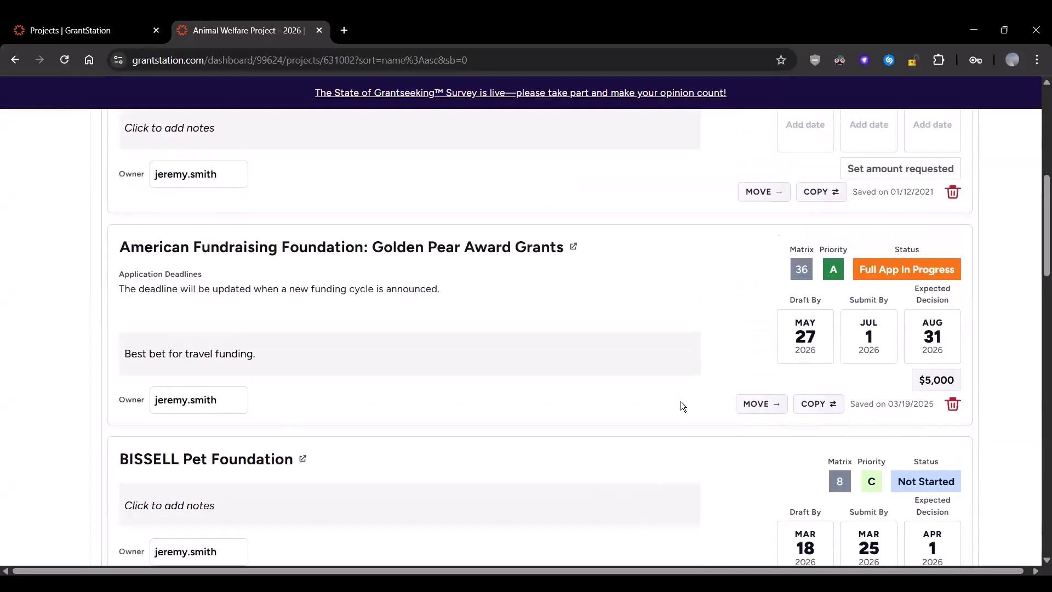
scroll(701, 465, down, 5)
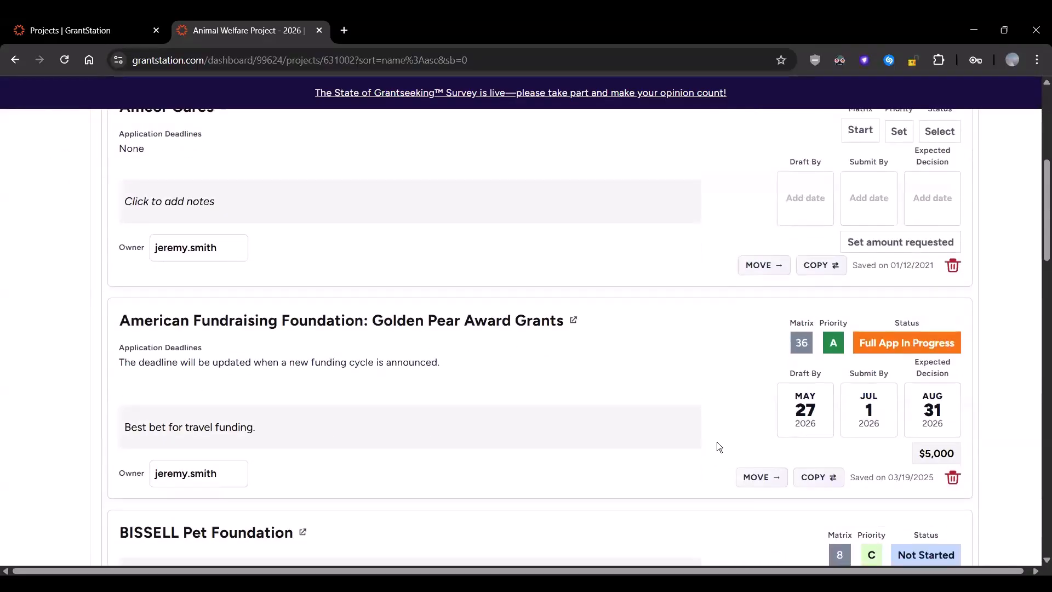
scroll(716, 440, up, 5)
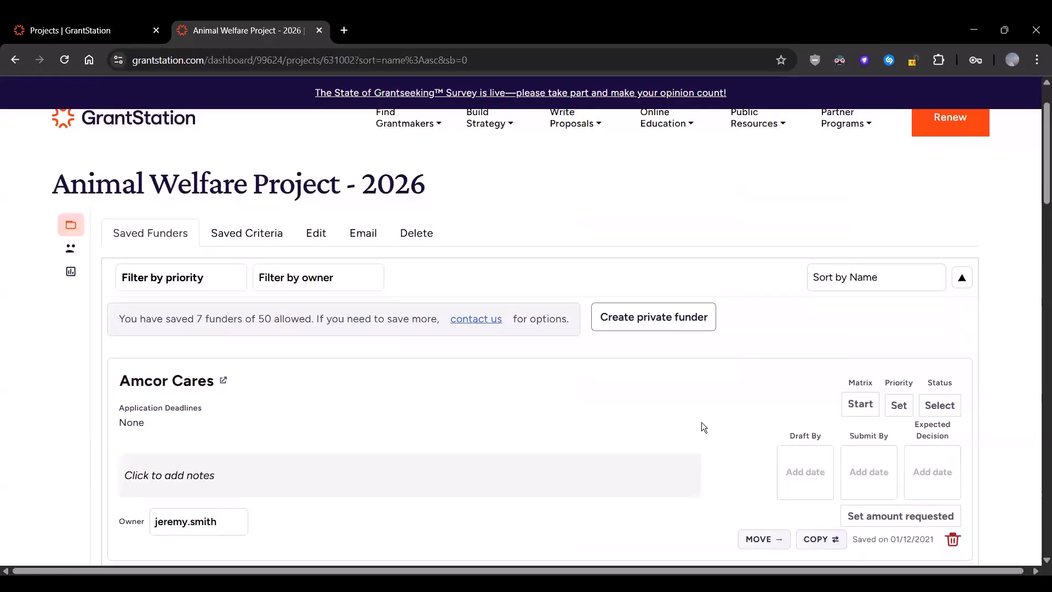
click(192, 283)
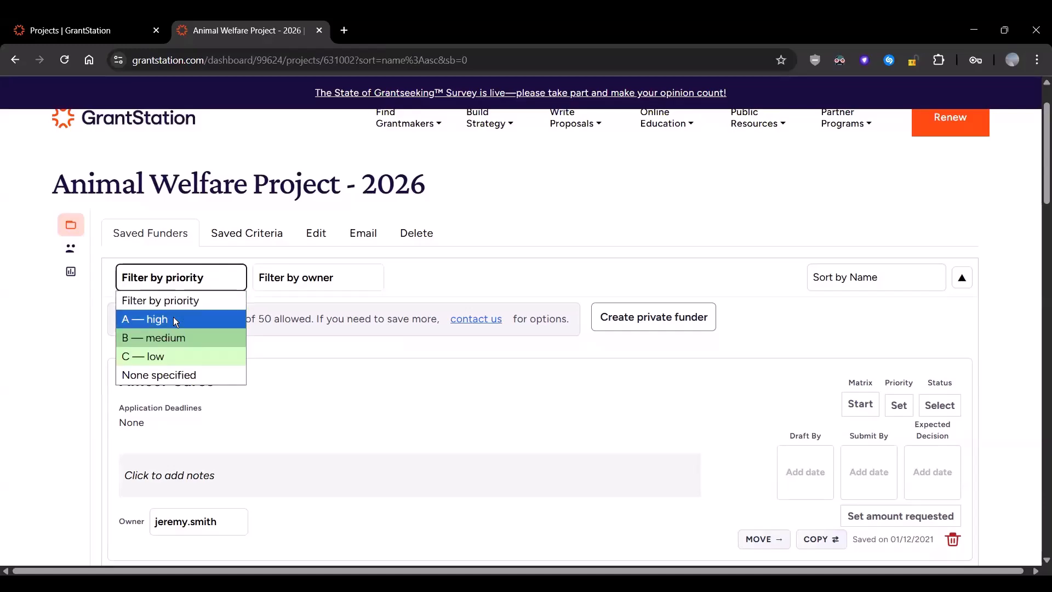
click(173, 317)
scroll(657, 345, down, 3)
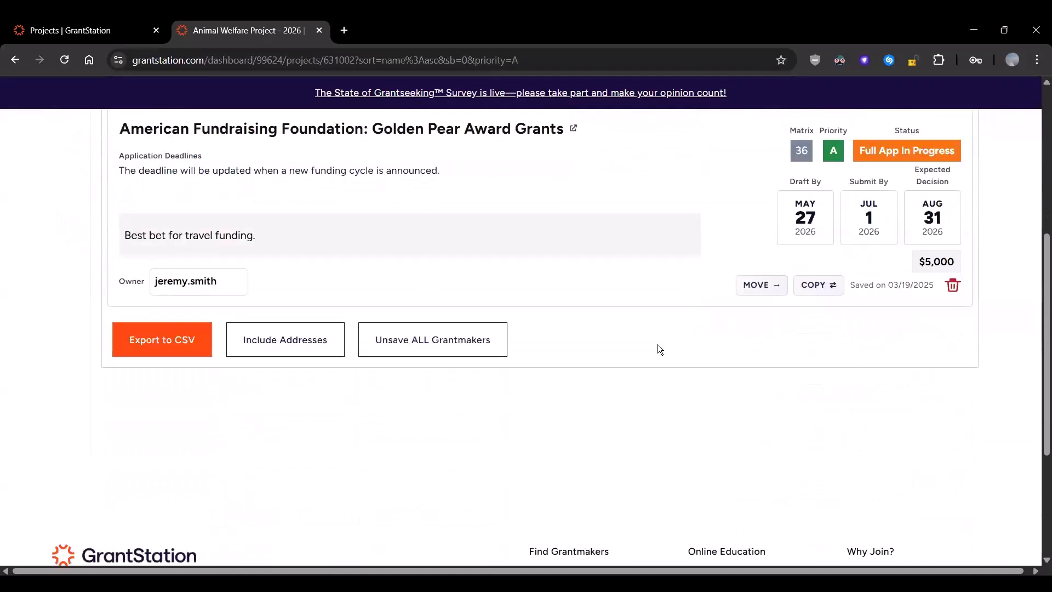
scroll(548, 337, up, 1)
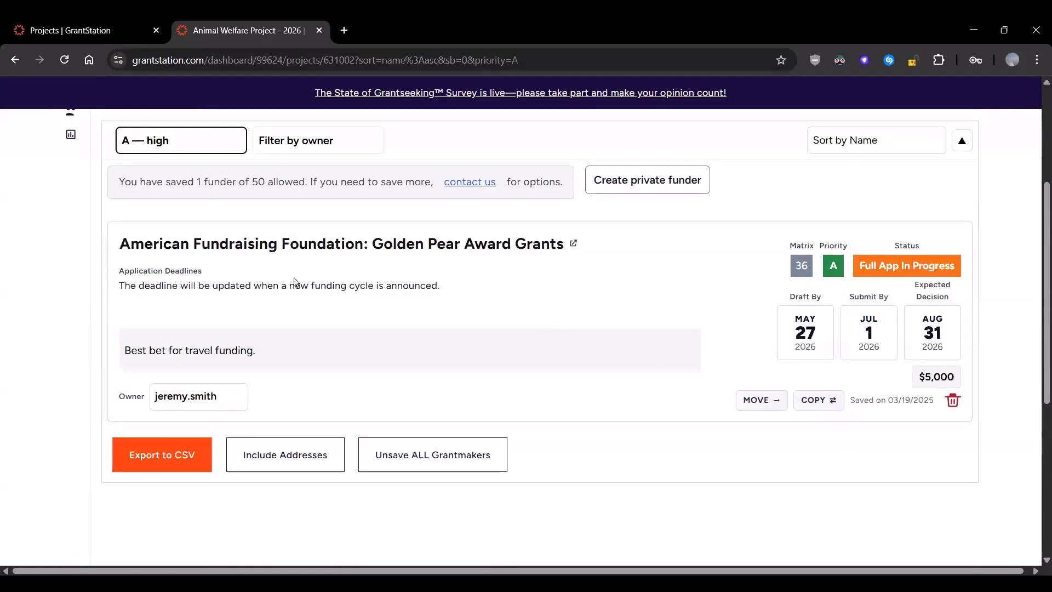
scroll(306, 266, up, 3)
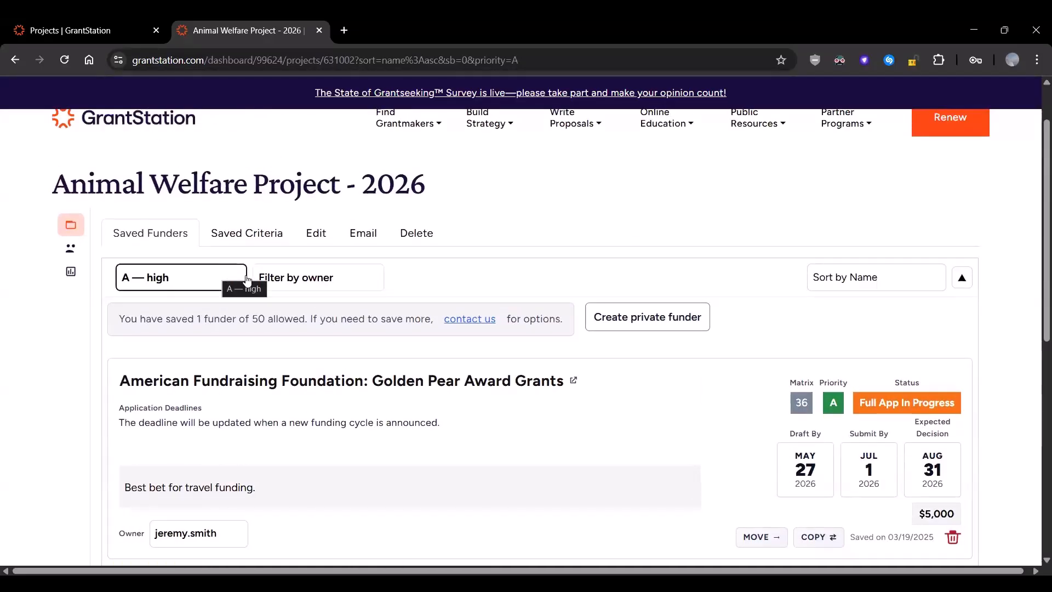
Check the choices of the owner filter and clear the priority filter to list all saved funders
click(296, 284)
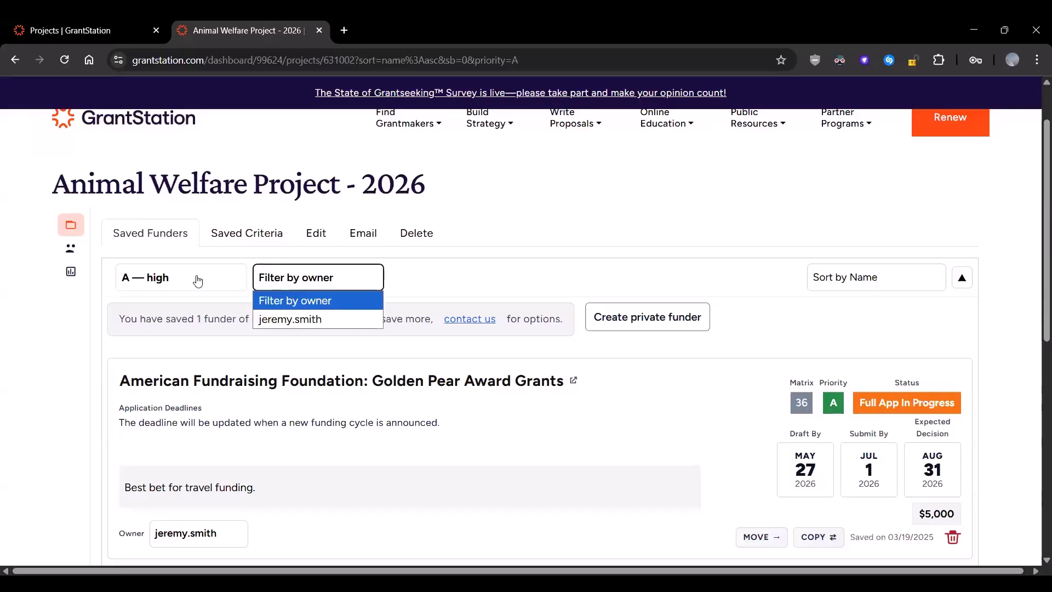
click(198, 281)
click(168, 302)
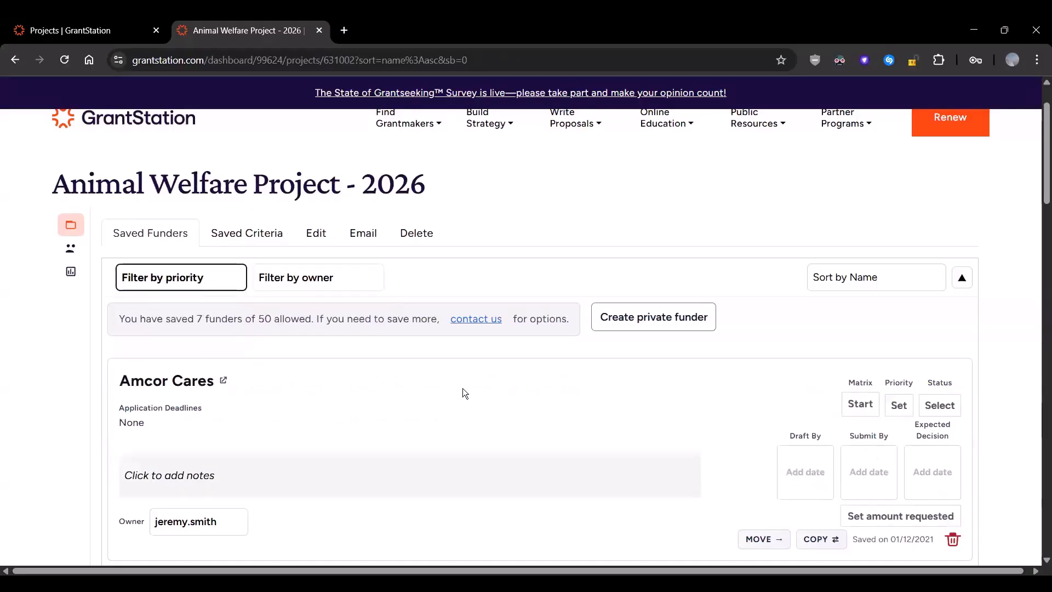
Reverse the saved funders' sort order to descending and sort them by status
click(968, 280)
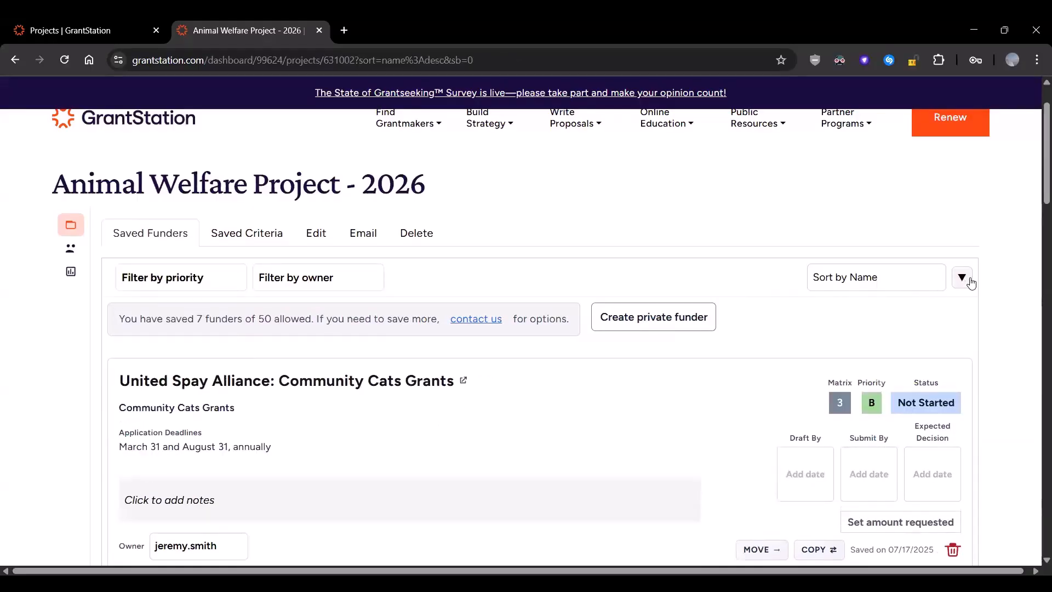
click(924, 282)
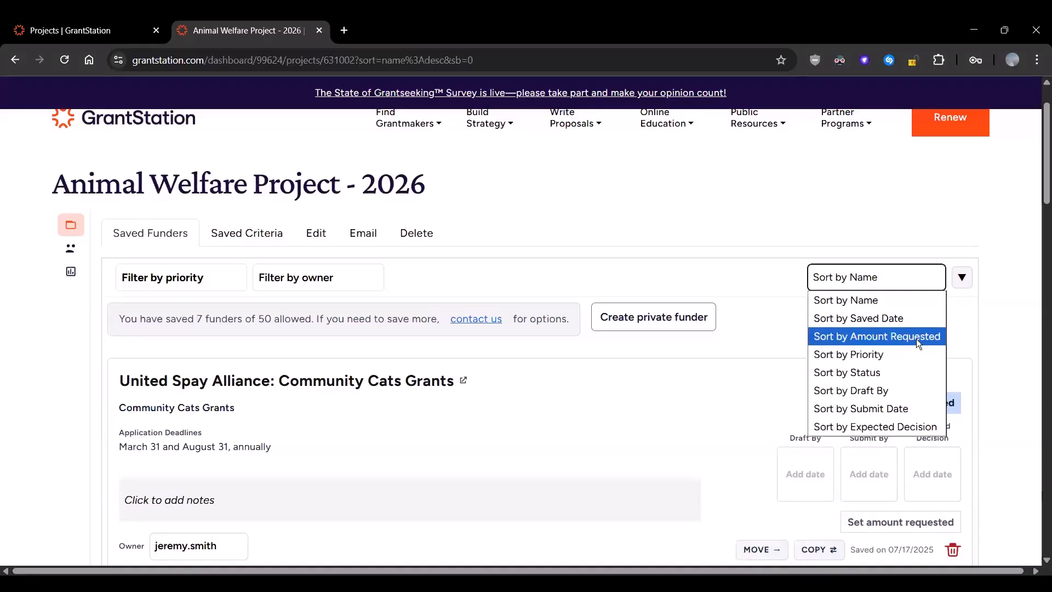
click(880, 373)
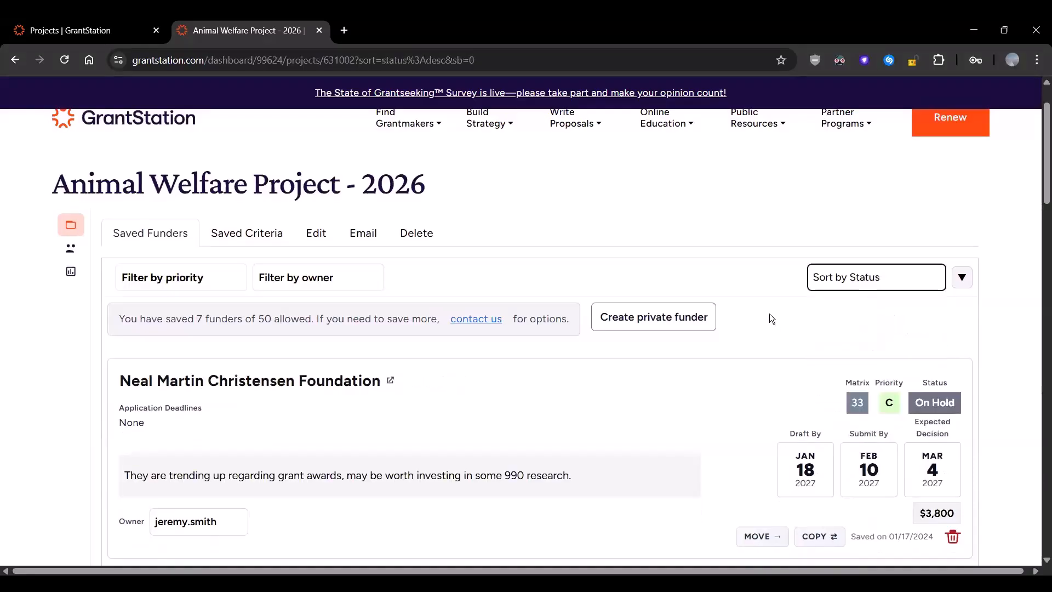
Examine the status-sorted funders' notes, dates and amounts, and read the tooltip explaining the option to create a private funder
scroll(770, 313, down, 3)
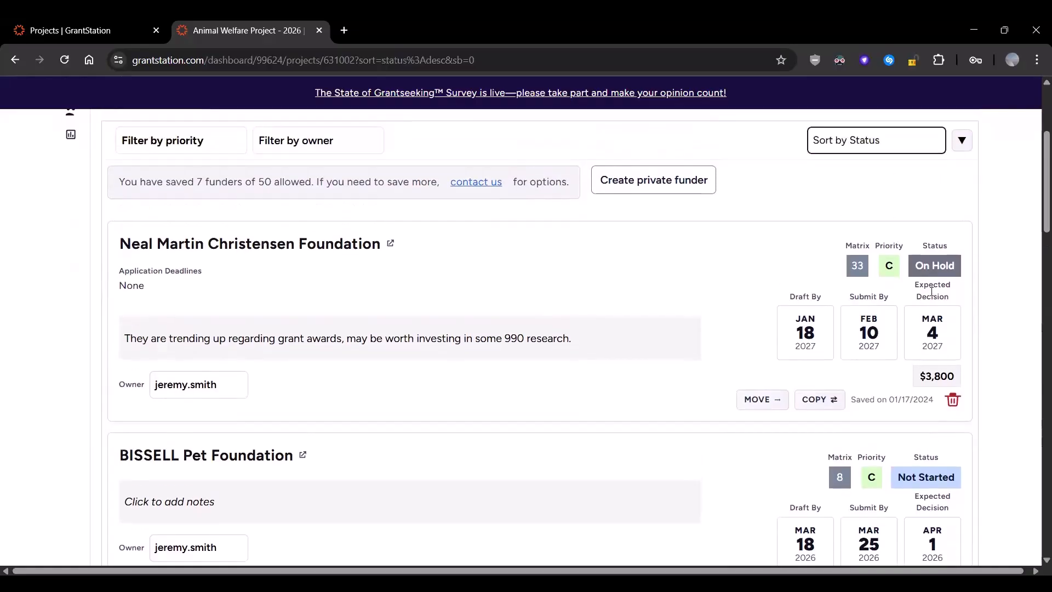
scroll(931, 292, down, 6)
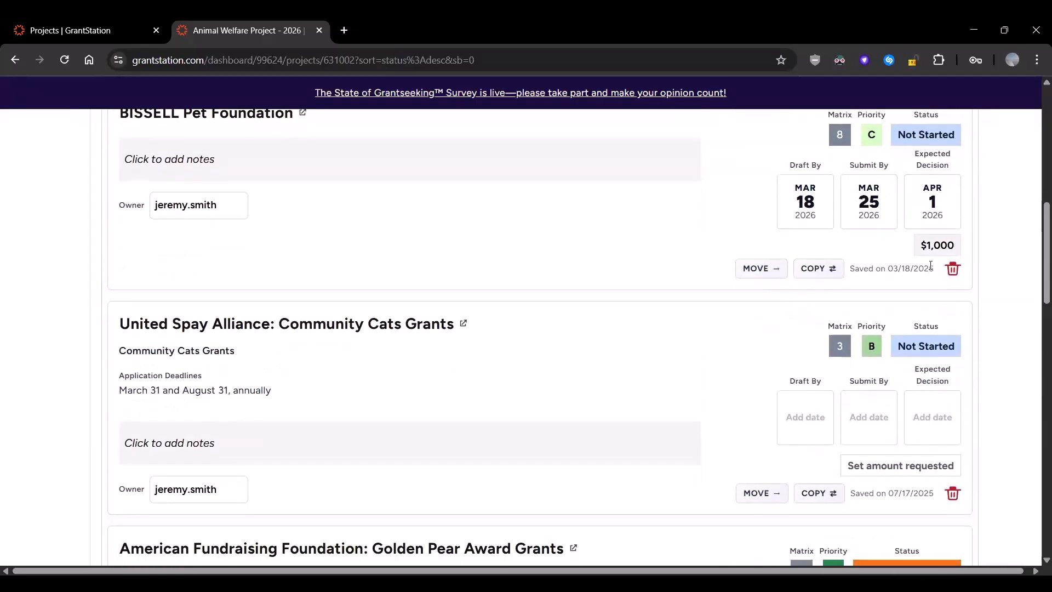
scroll(931, 290, down, 6)
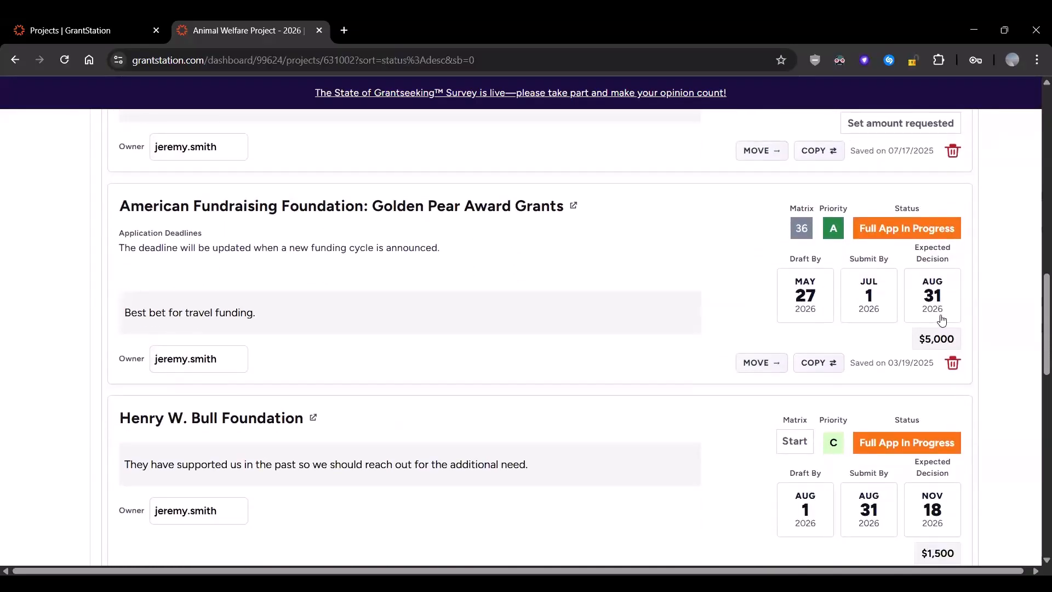
scroll(941, 318, down, 6)
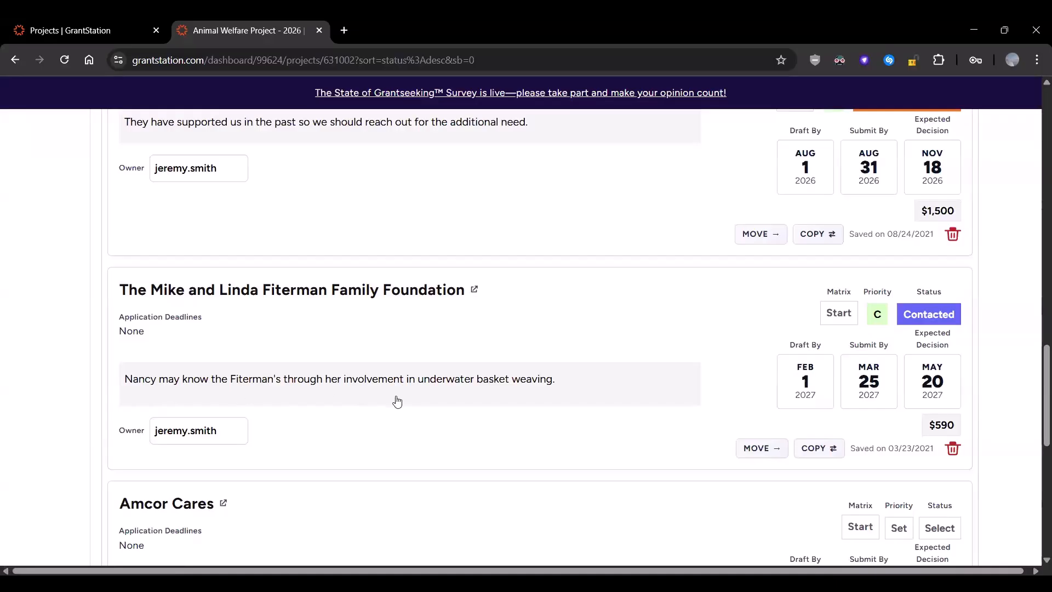
scroll(596, 399, up, 4)
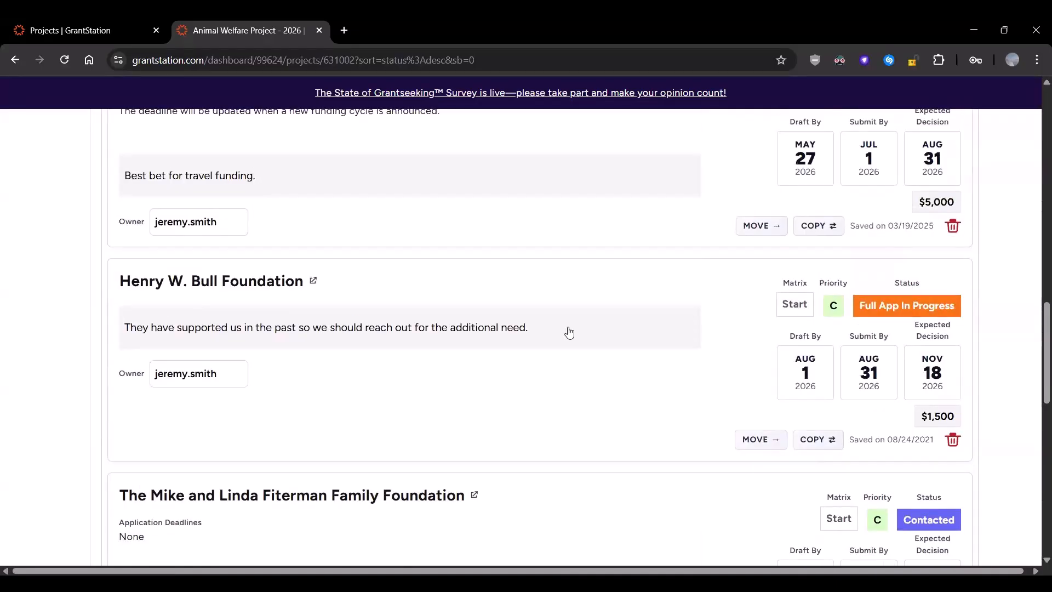
scroll(571, 329, up, 4)
scroll(571, 347, up, 2)
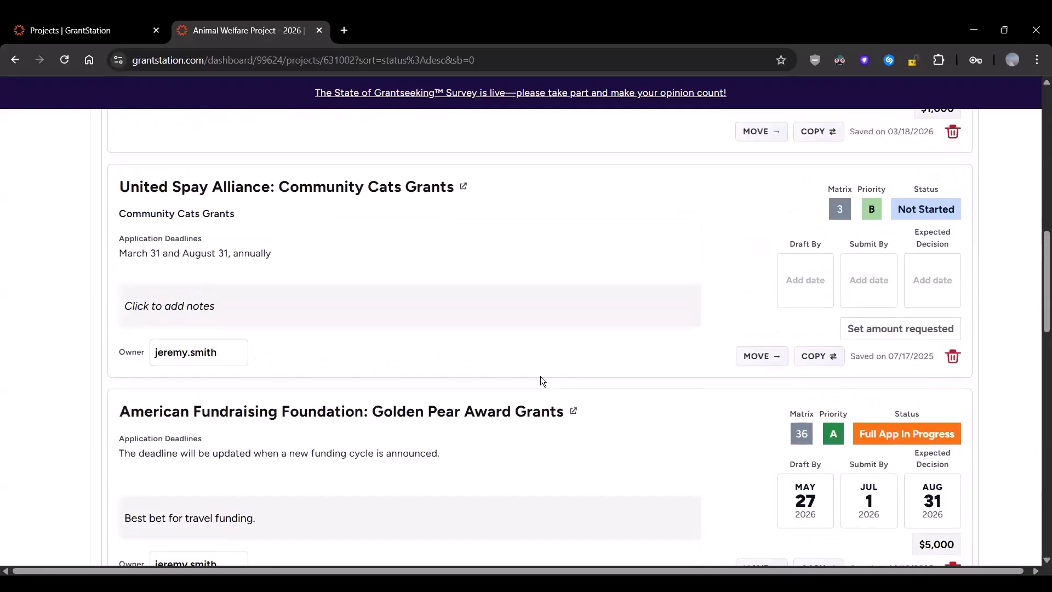
scroll(540, 376, down, 6)
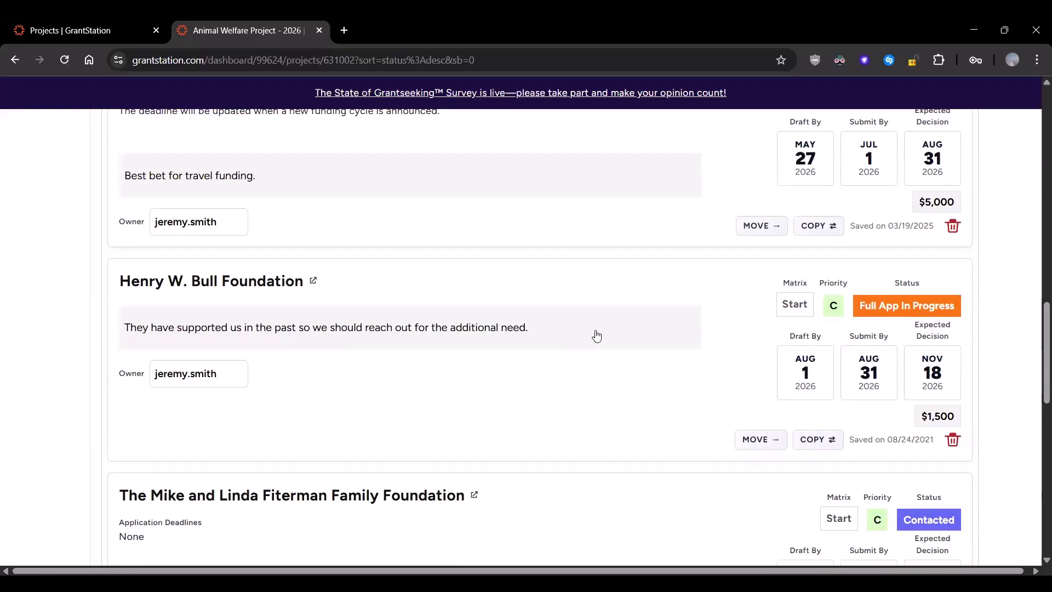
scroll(566, 399, up, 20)
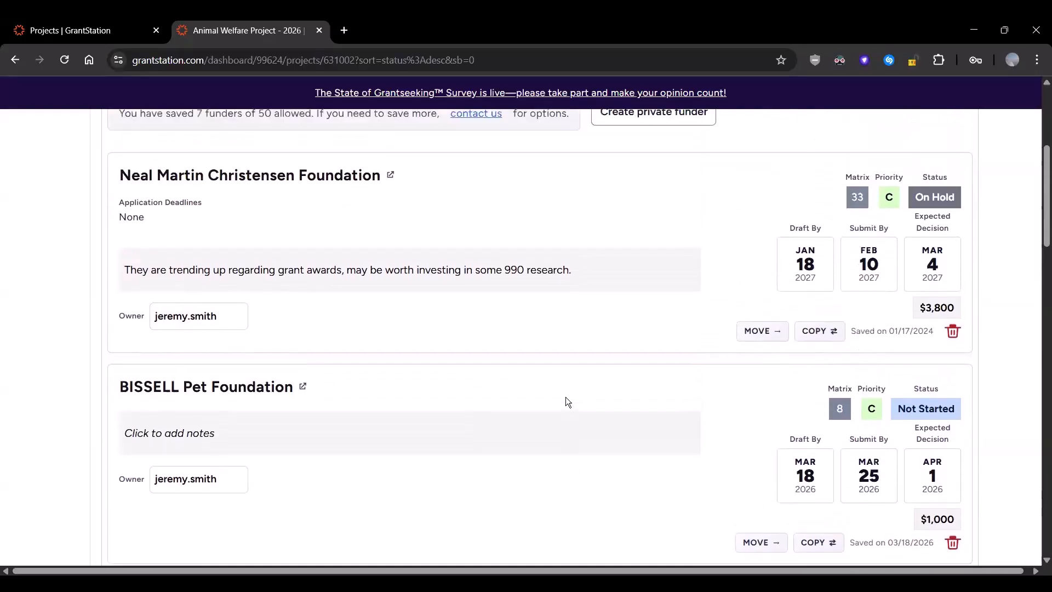
scroll(565, 397, up, 1)
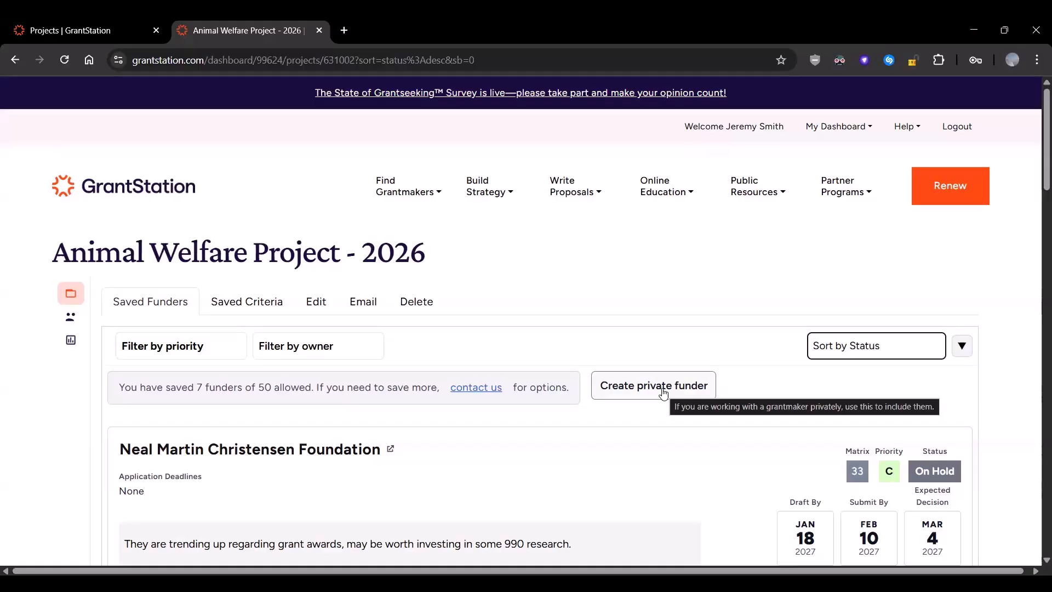
scroll(672, 393, down, 2)
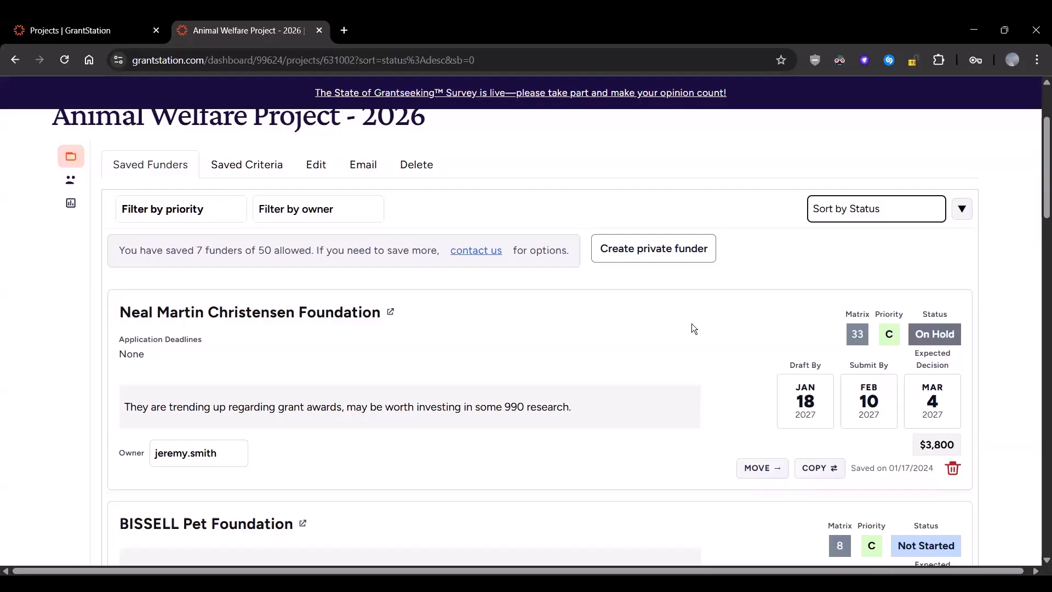
Return to the projects list and open the Funding Opportunities project
scroll(593, 347, down, 1)
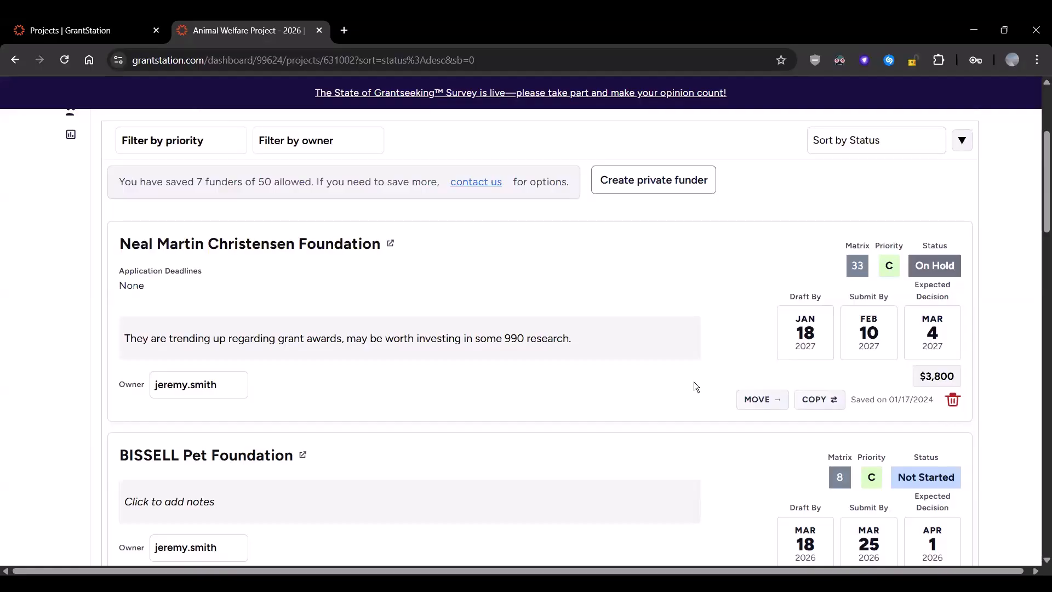
scroll(693, 382, up, 4)
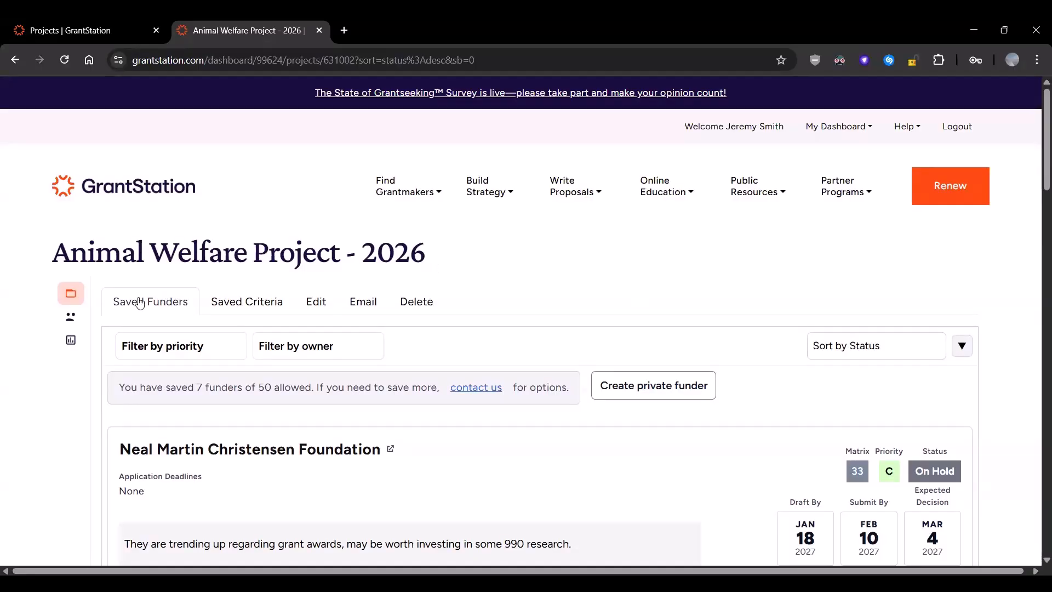
click(77, 301)
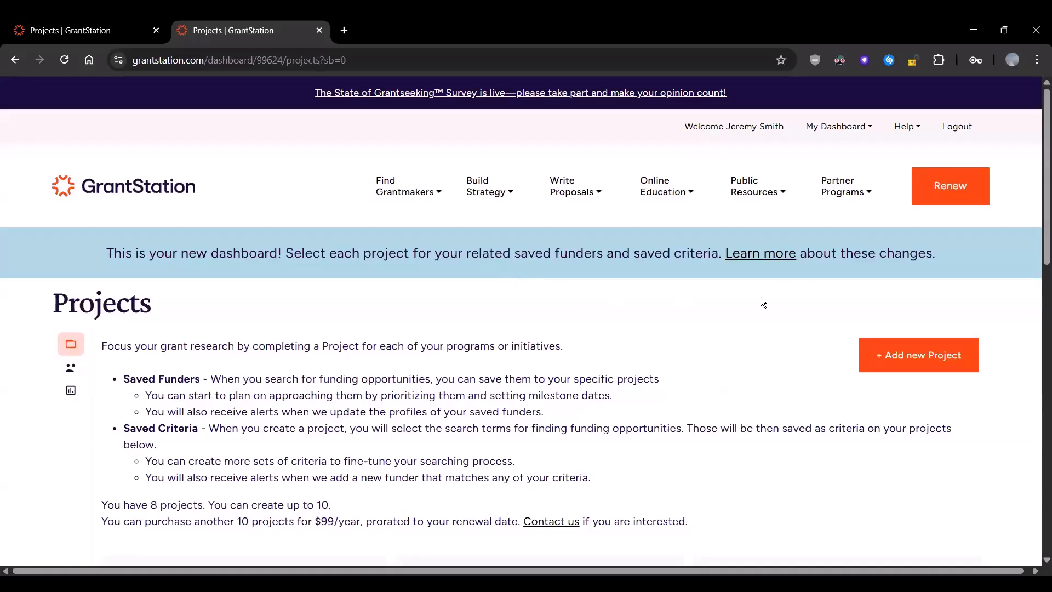
click(857, 132)
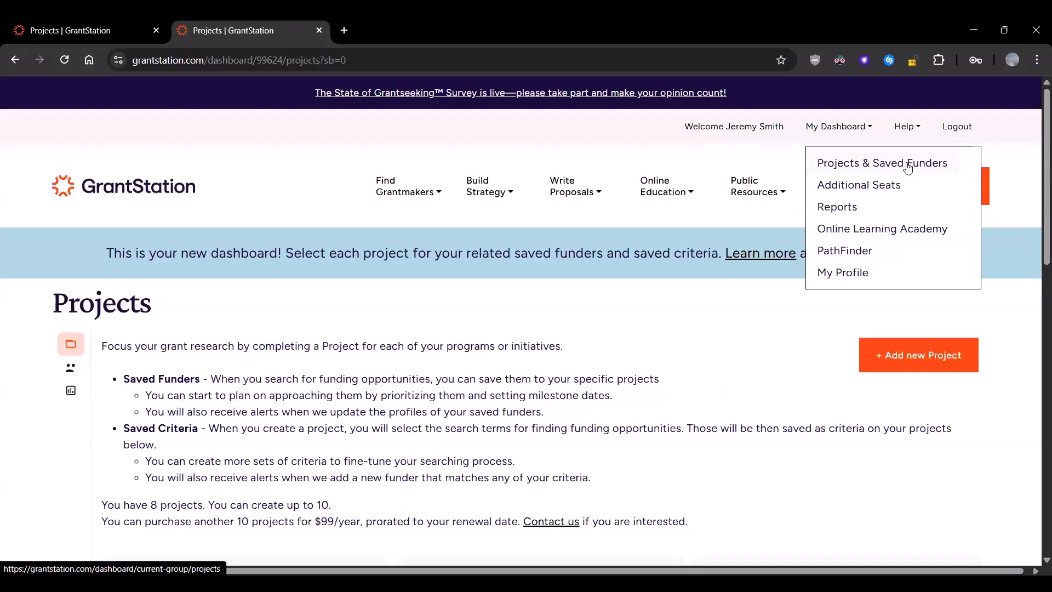
scroll(586, 346, down, 5)
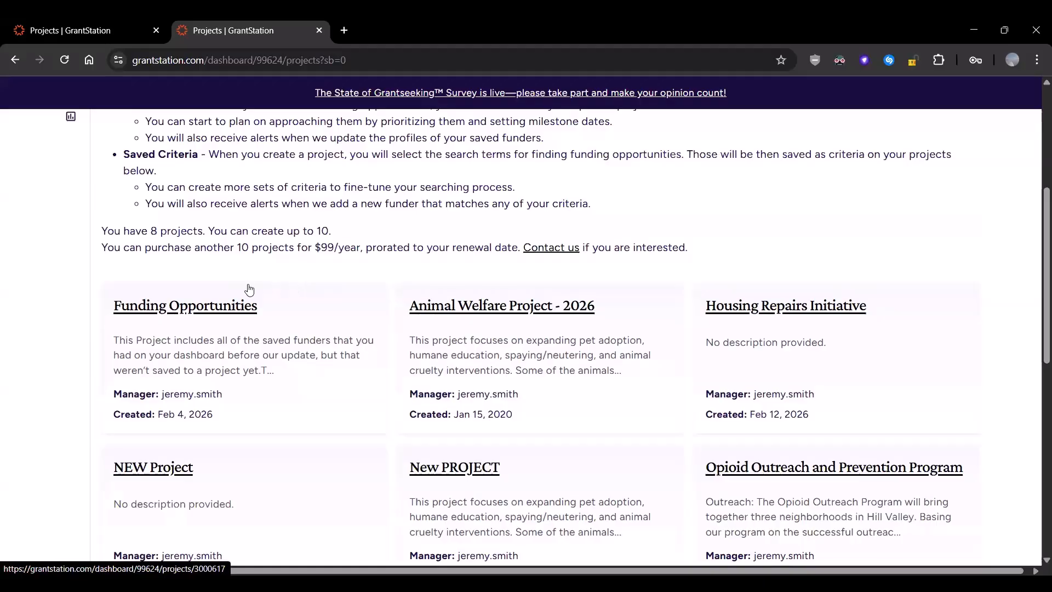
click(243, 307)
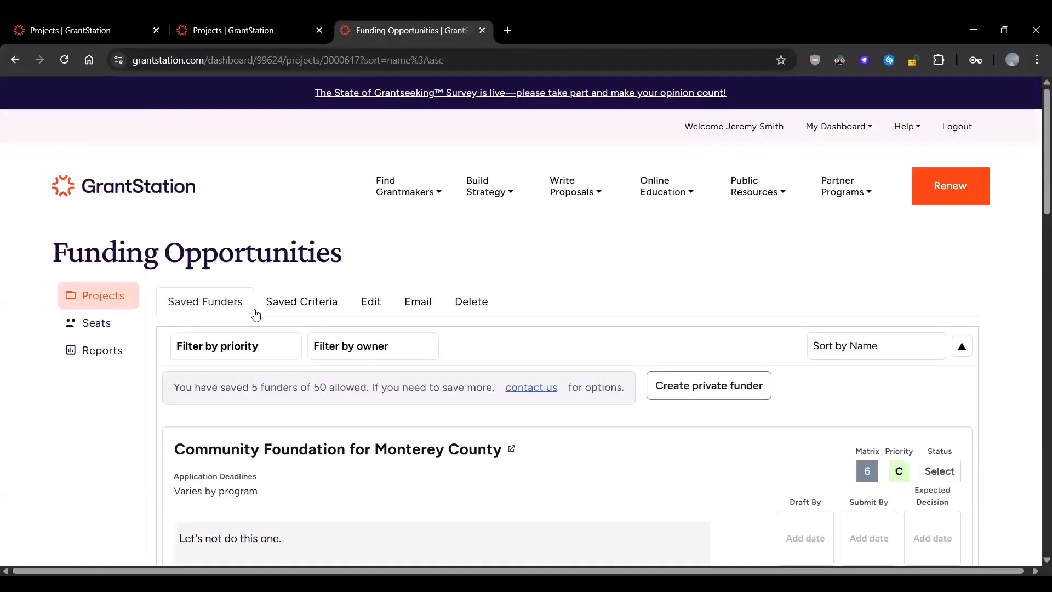
Rename the Funding Opportunities project to "*** Unassigned Funding Opportunities" and save it
scroll(318, 321, down, 3)
scroll(319, 321, down, 1)
scroll(319, 319, up, 1)
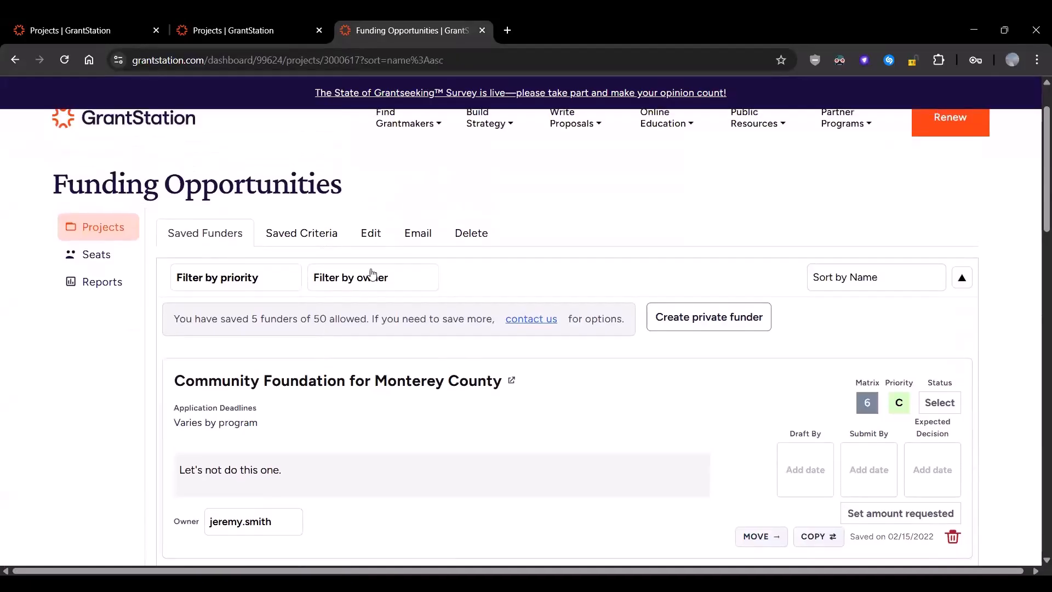
click(377, 237)
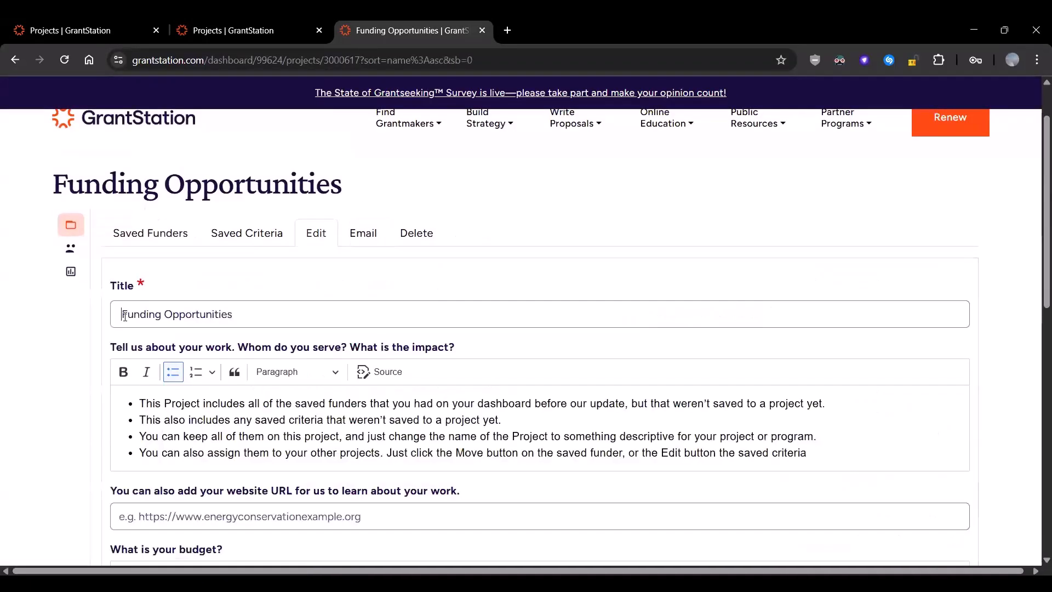
click(131, 312)
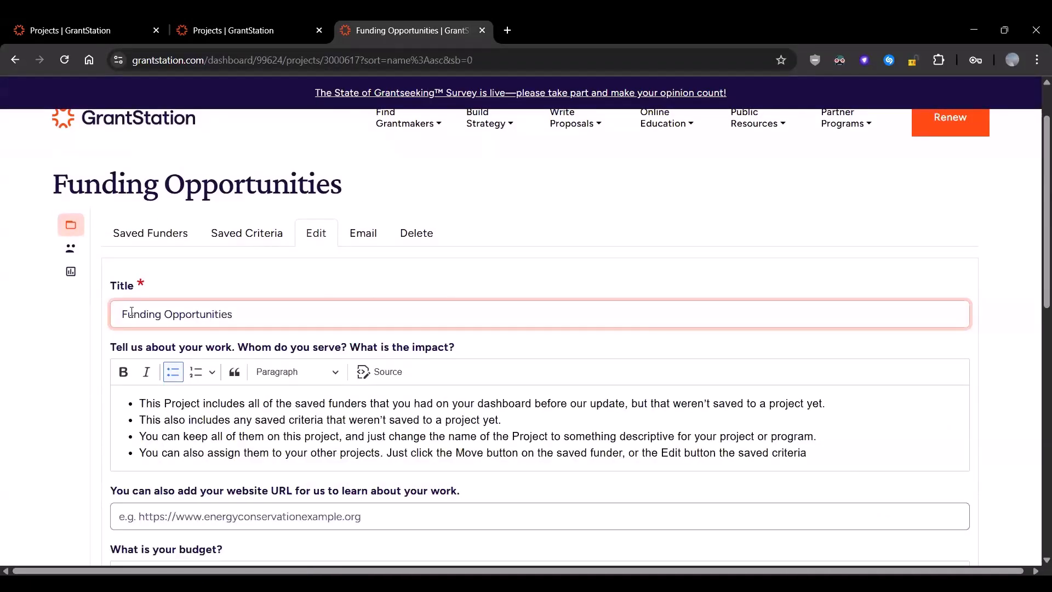
text(** Una)
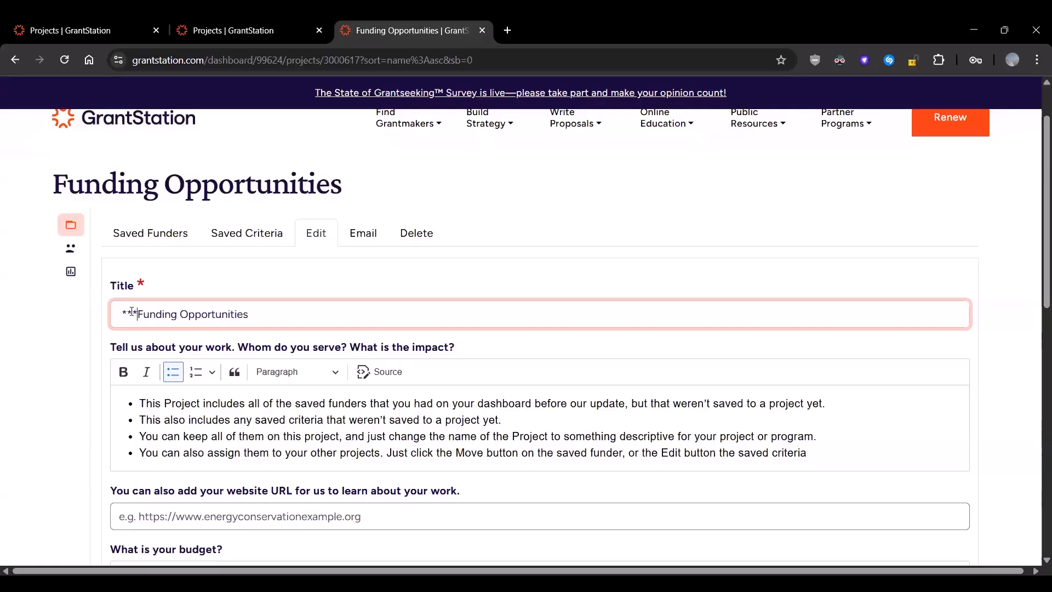
text(ssign)
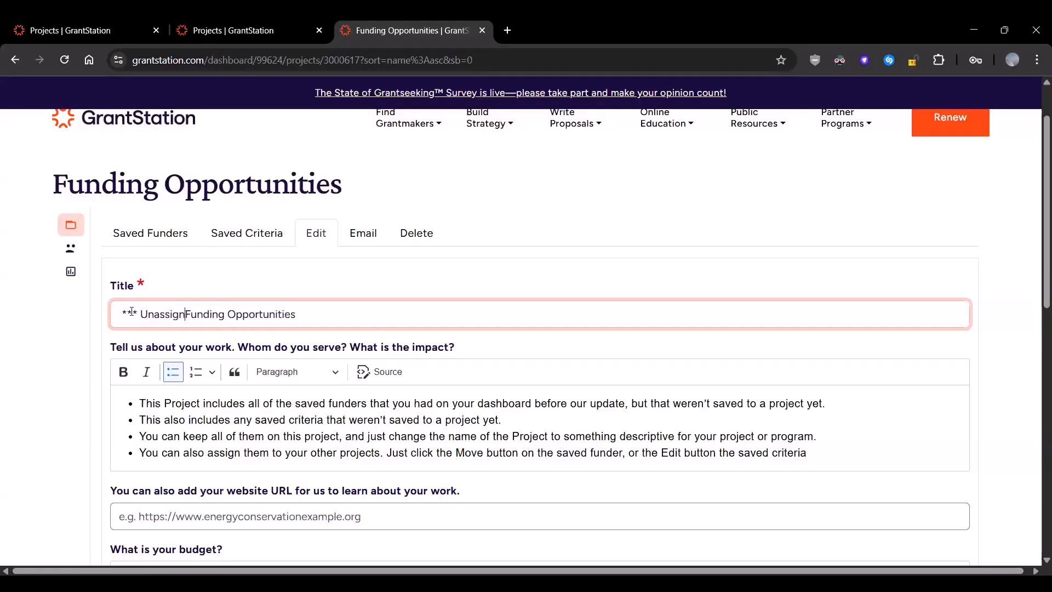
text(ed)
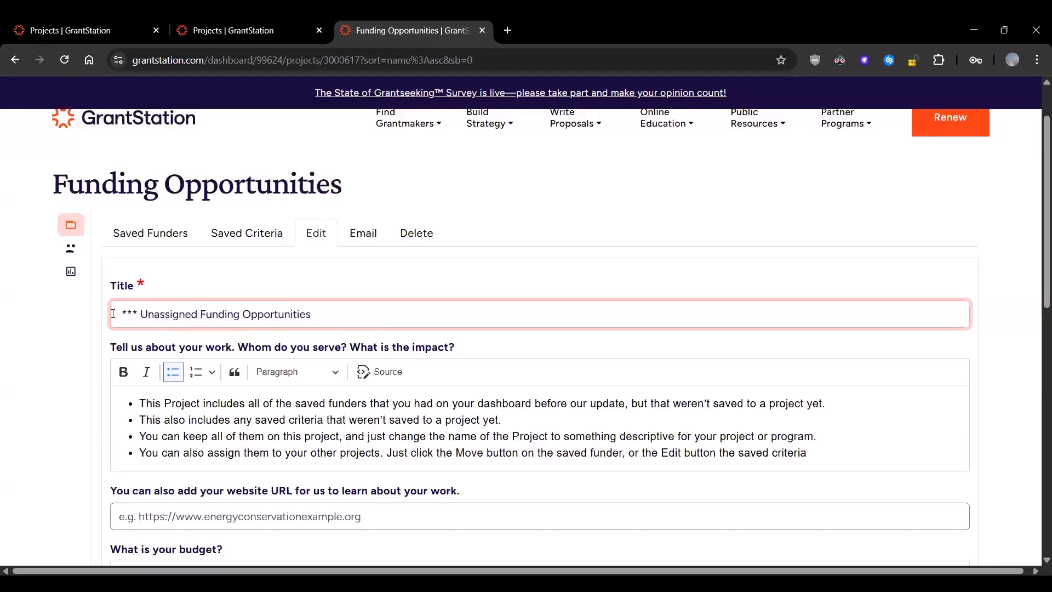
scroll(329, 317, down, 8)
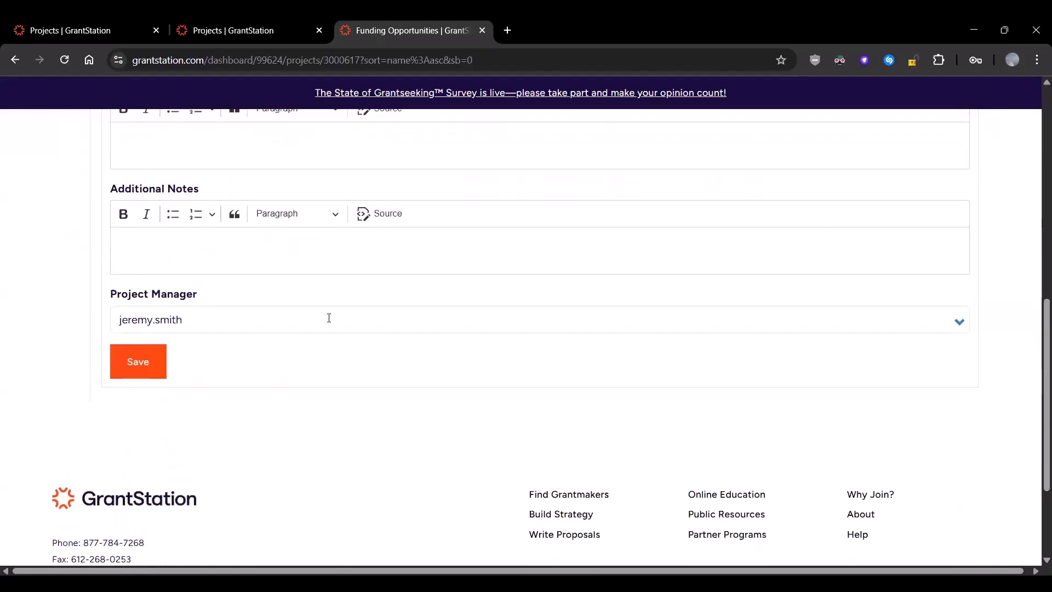
scroll(328, 318, up, 8)
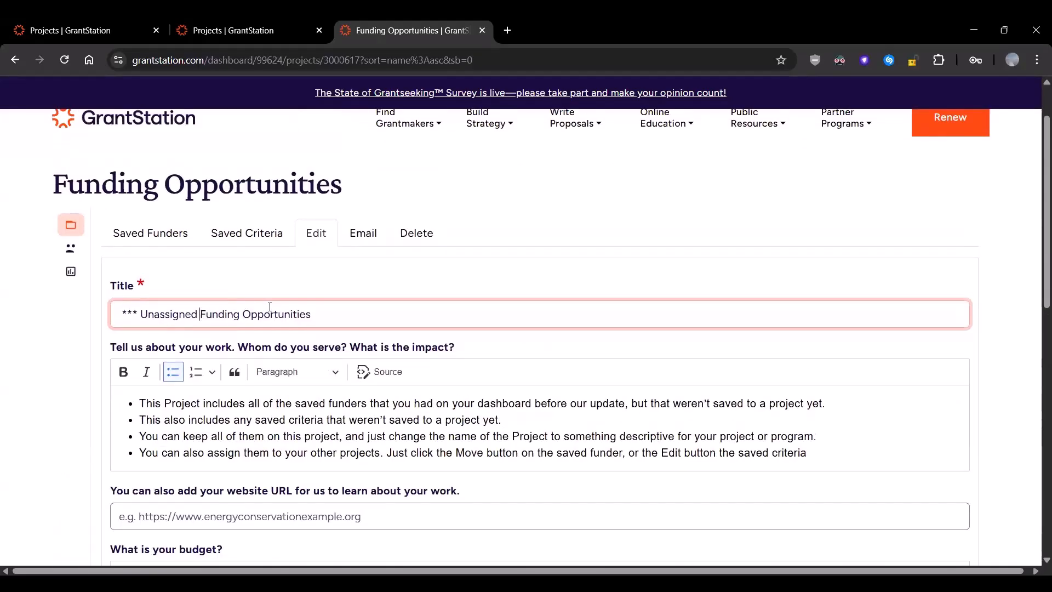
scroll(268, 308, down, 6)
click(154, 418)
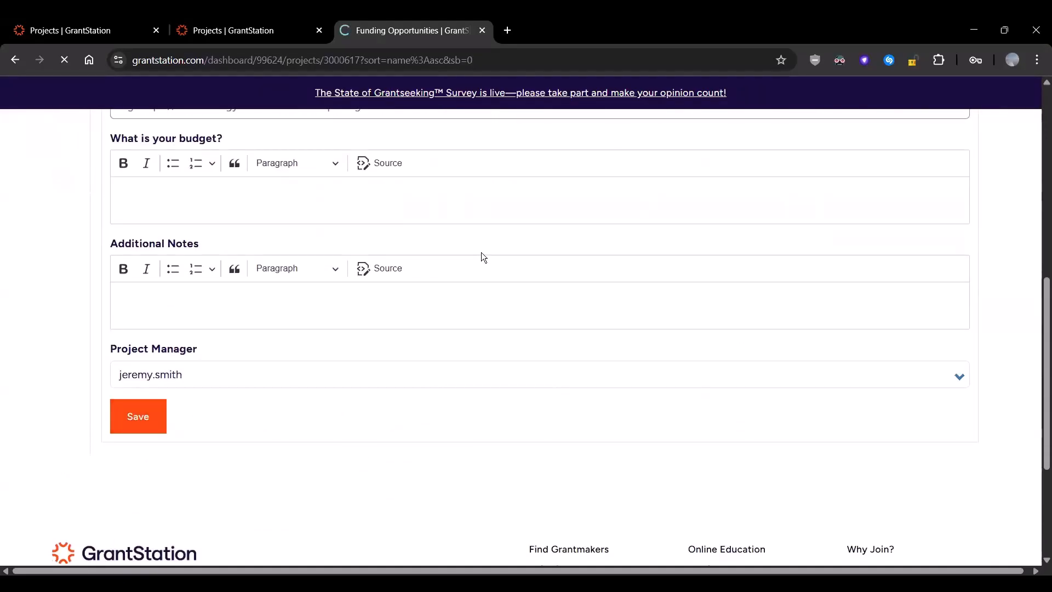
Examine the renamed project's saved funders with their notes, owners and options for moving or copying them
scroll(453, 216, down, 1)
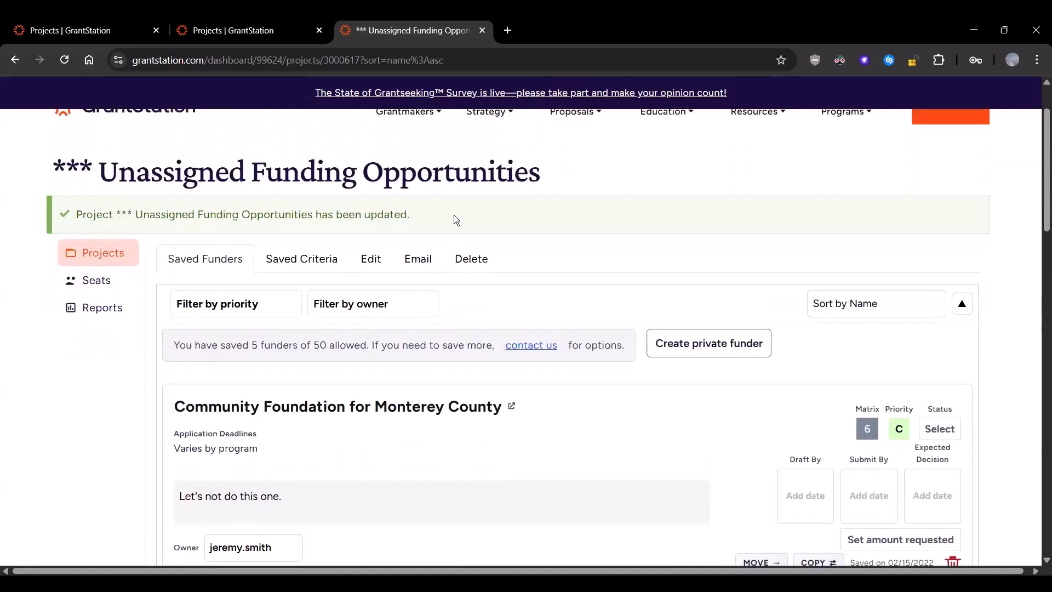
scroll(479, 228, up, 2)
scroll(622, 280, down, 3)
scroll(622, 280, down, 4)
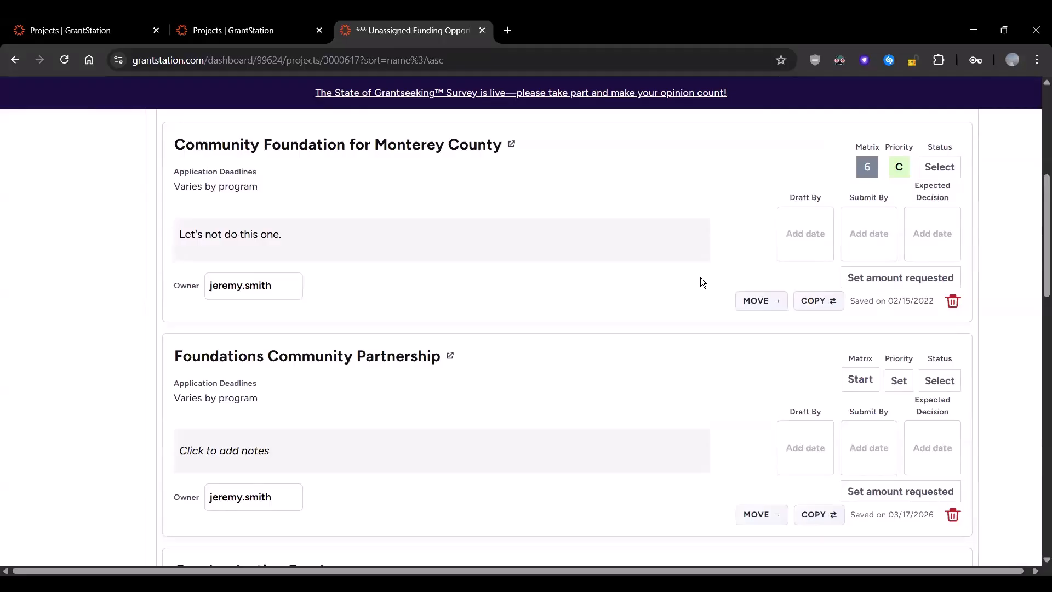
scroll(700, 277, up, 4)
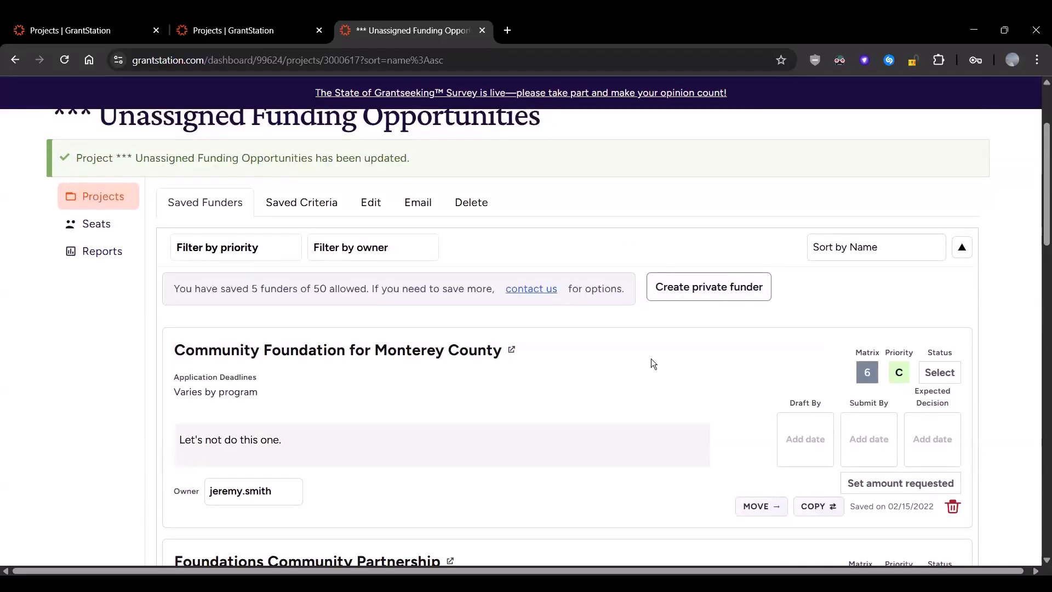
scroll(376, 286, up, 1)
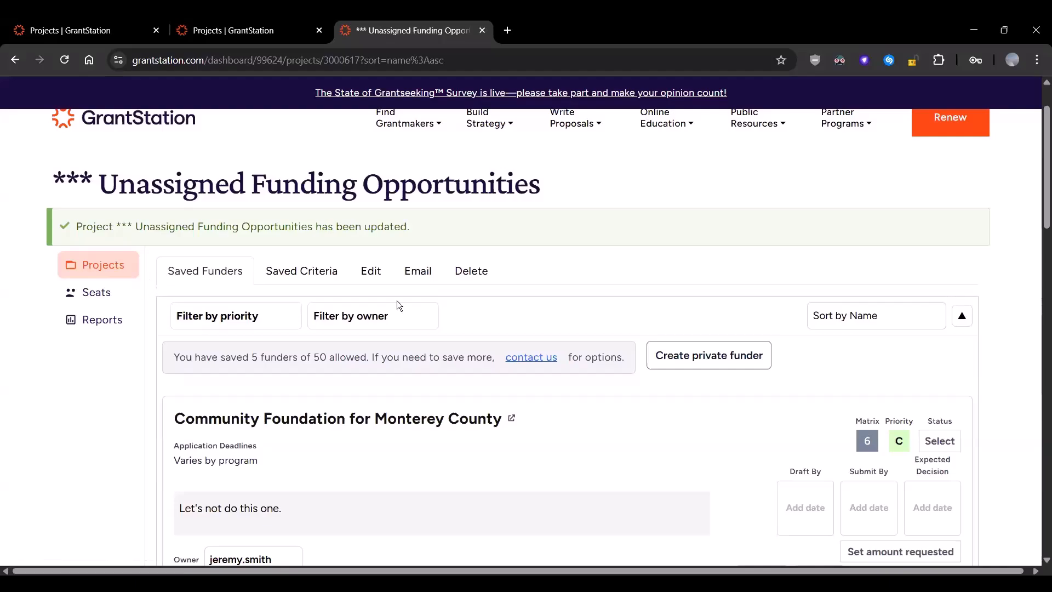
scroll(399, 305, down, 2)
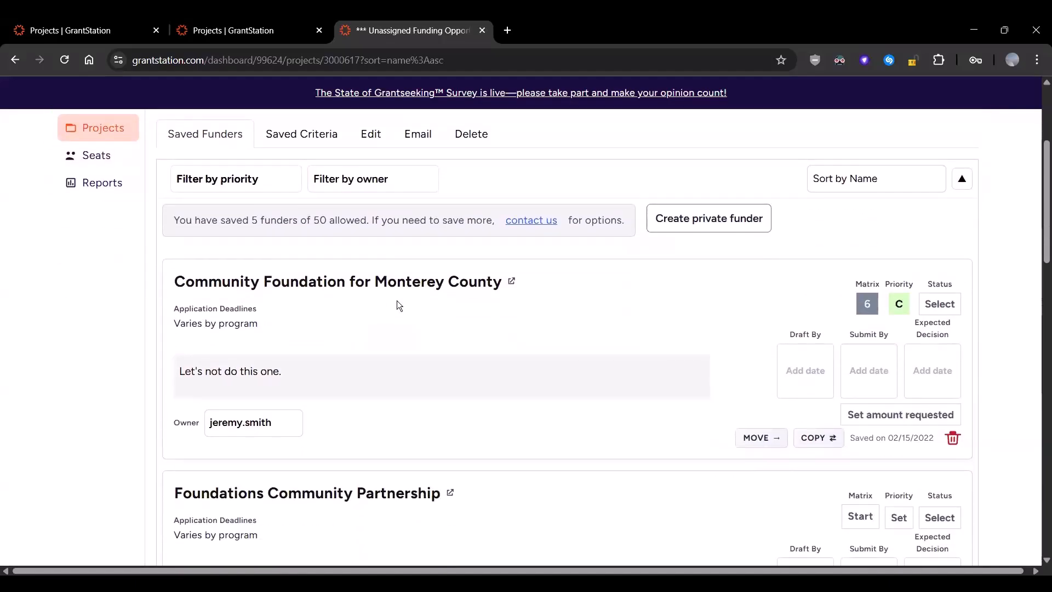
scroll(397, 306, up, 1)
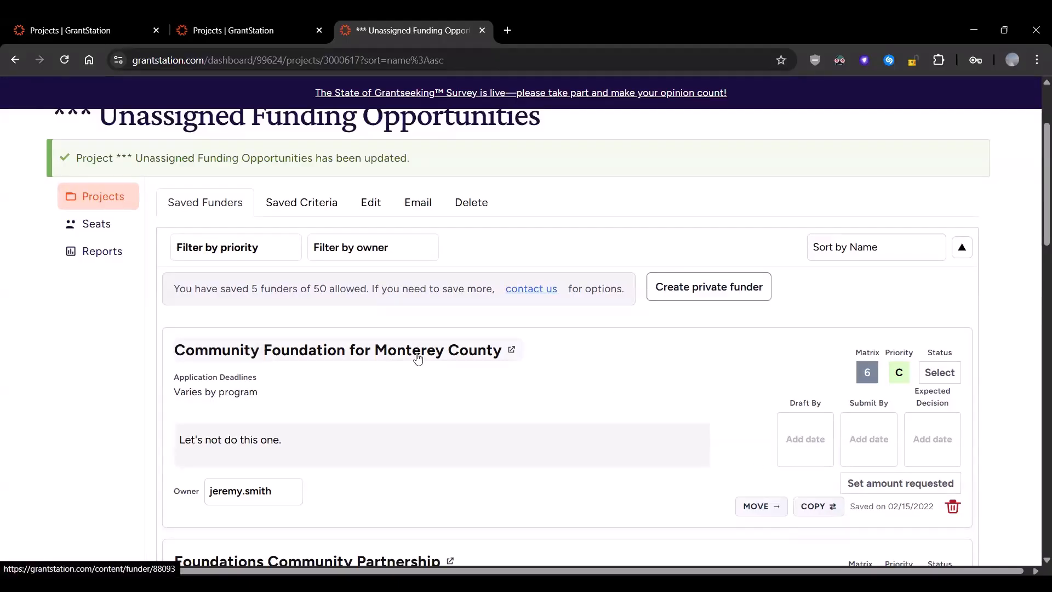
Move the Community Foundation for Monterey County funder from the unassigned project to the project New PROJECT
click(751, 507)
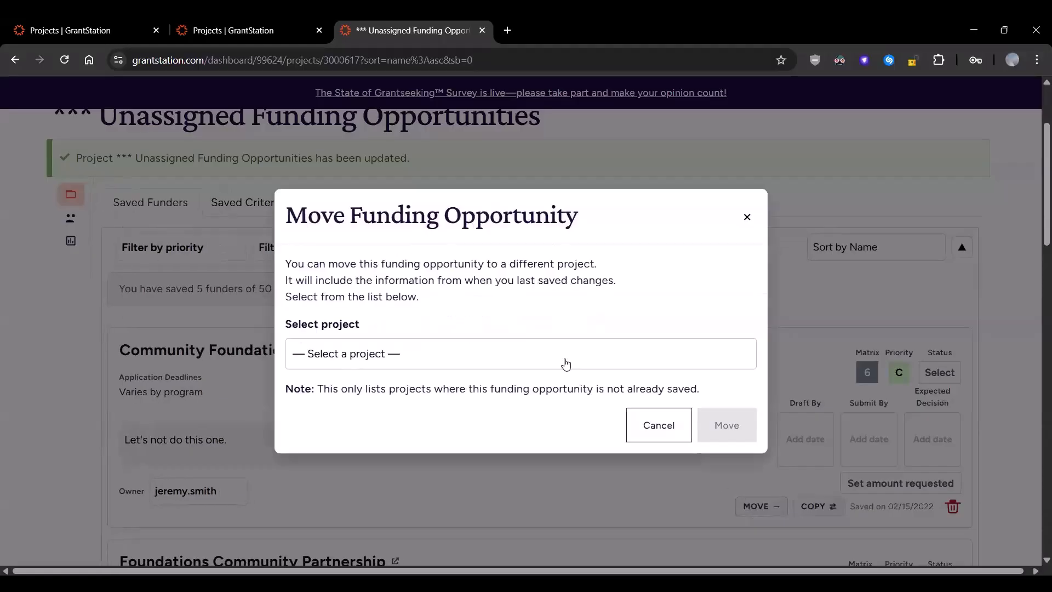
click(502, 340)
scroll(504, 340, down, 3)
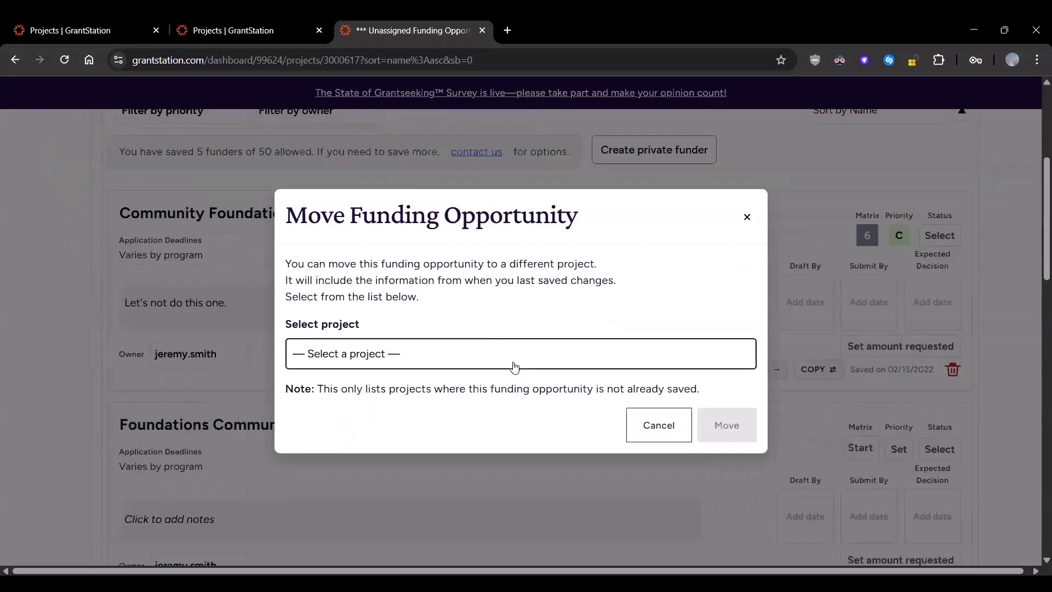
click(512, 363)
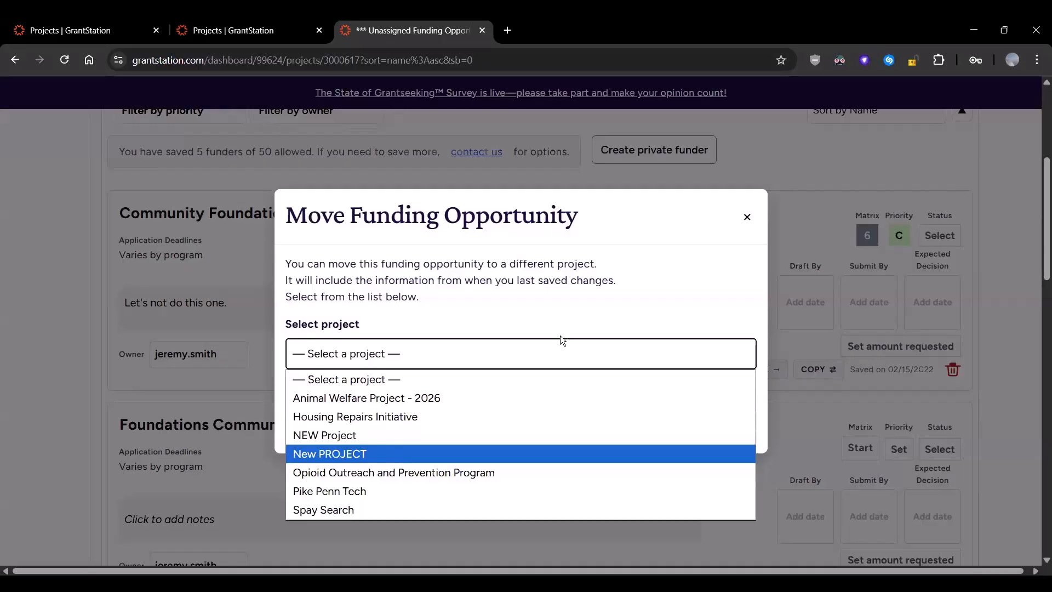
key(Return)
click(719, 423)
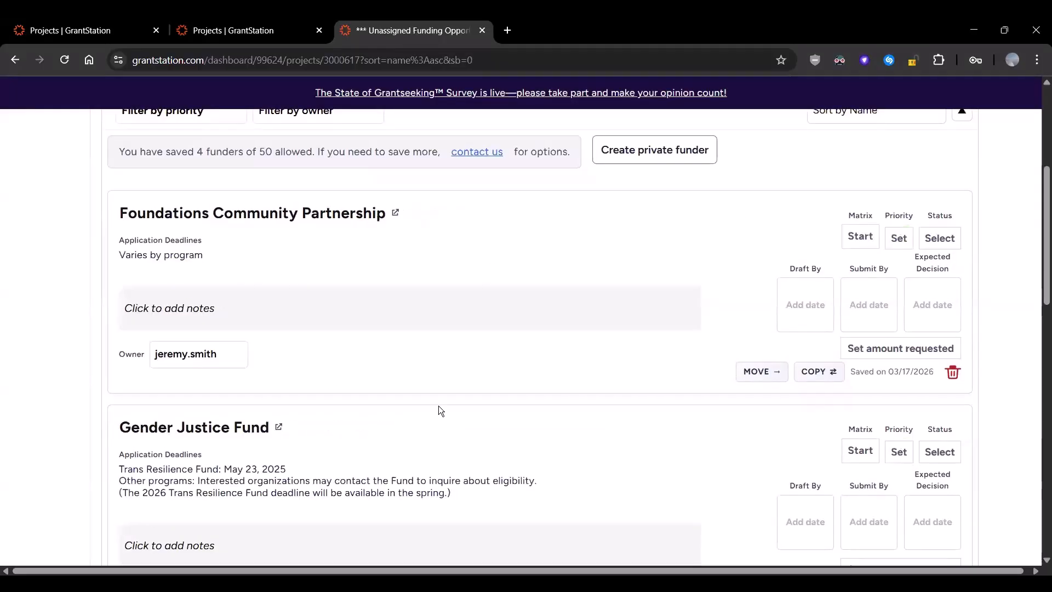
Return to the projects list and look over the project cards and the introductory text about saved funders and criteria
scroll(513, 397, up, 4)
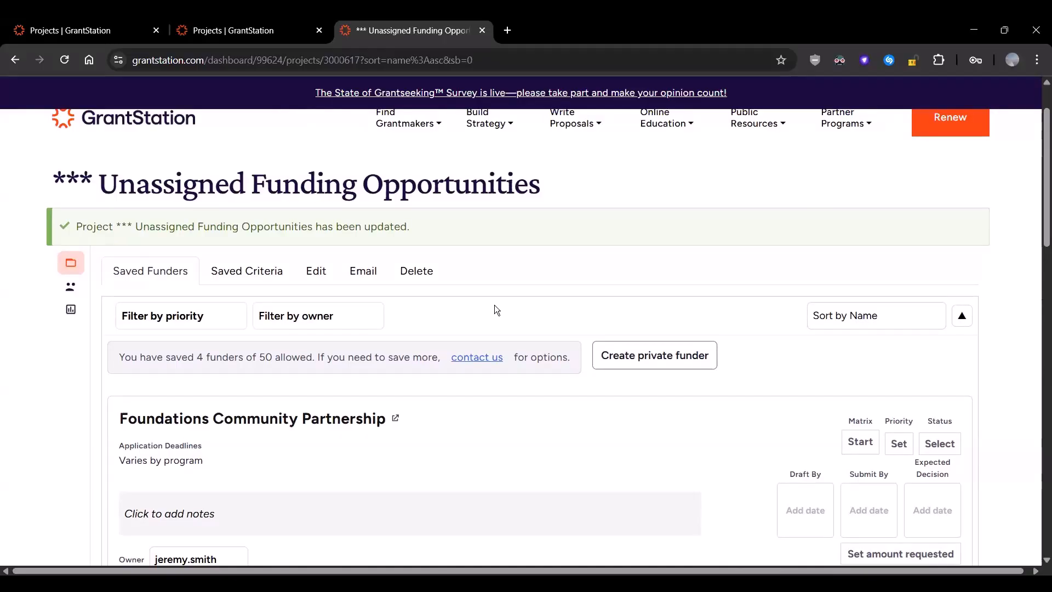
click(72, 267)
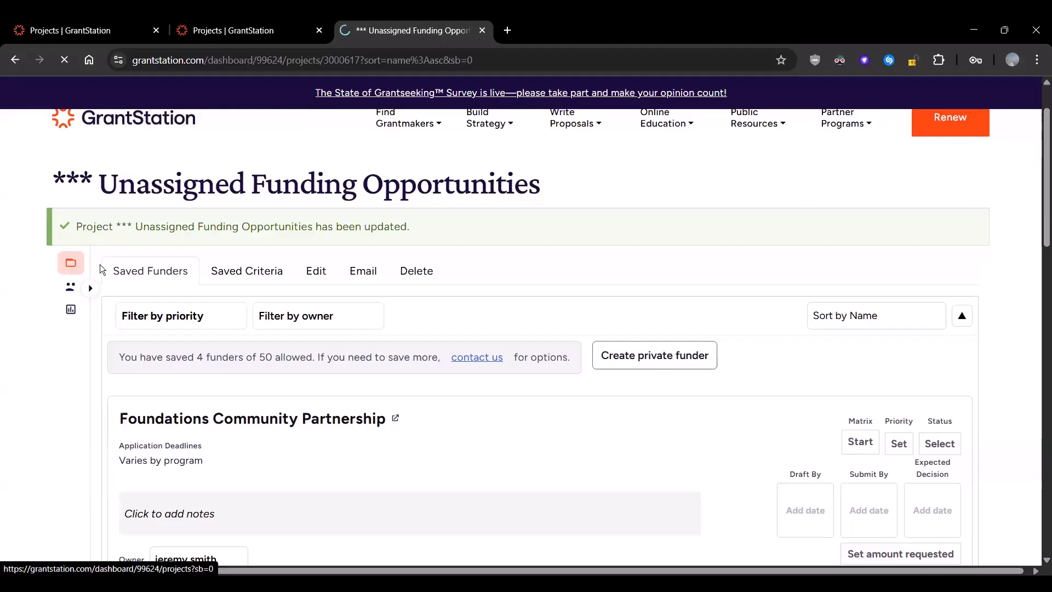
scroll(667, 282, down, 5)
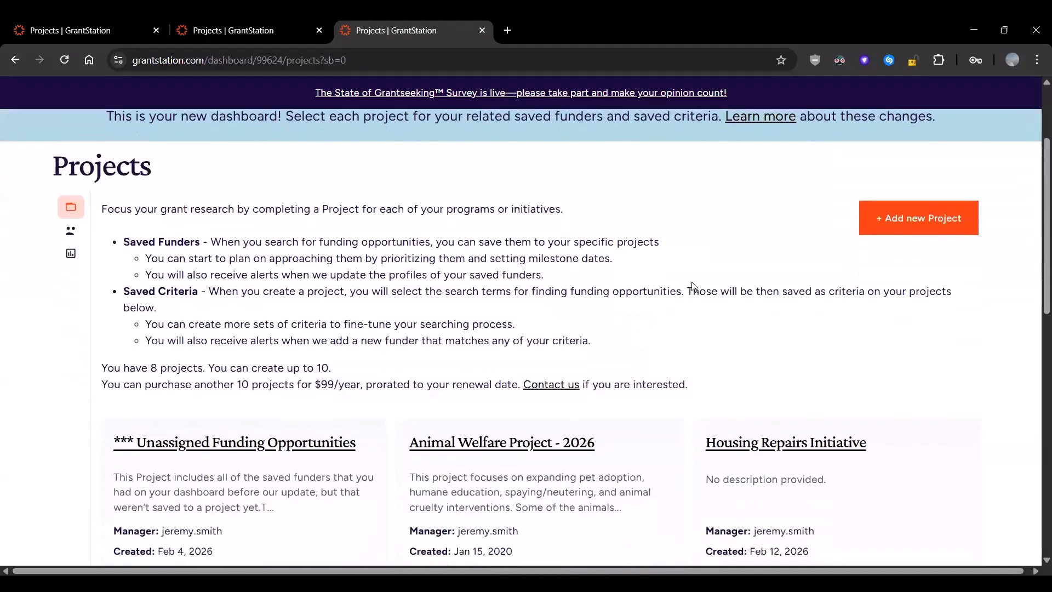
scroll(694, 277, down, 3)
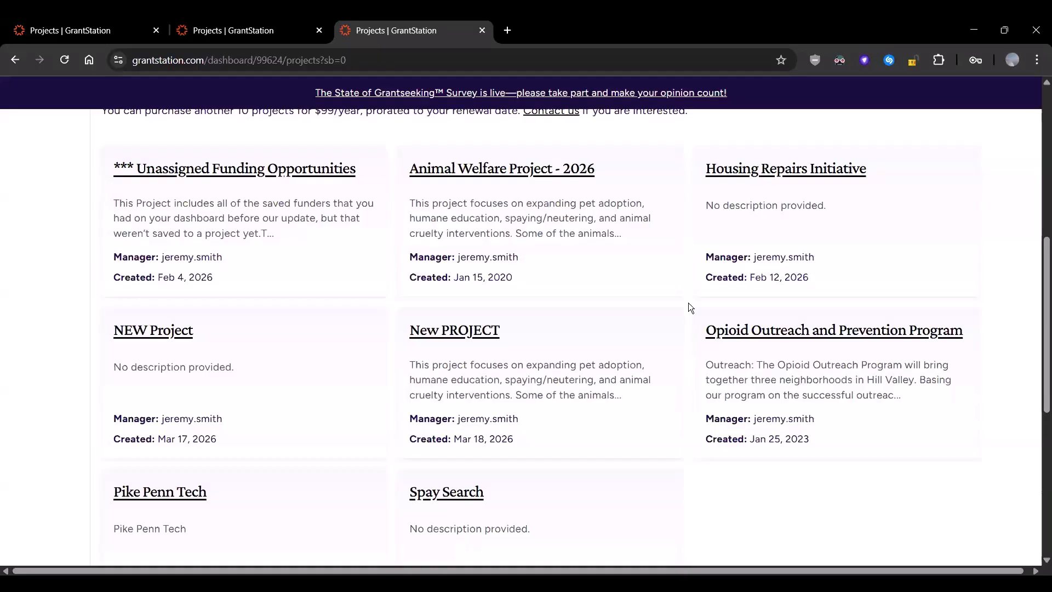
scroll(688, 303, up, 1)
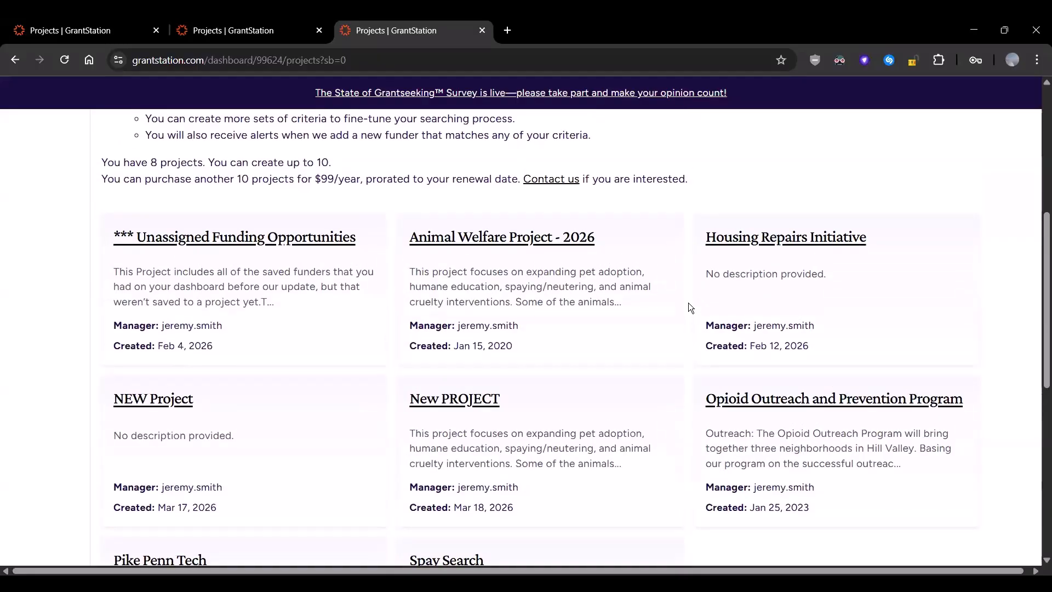
scroll(689, 303, up, 5)
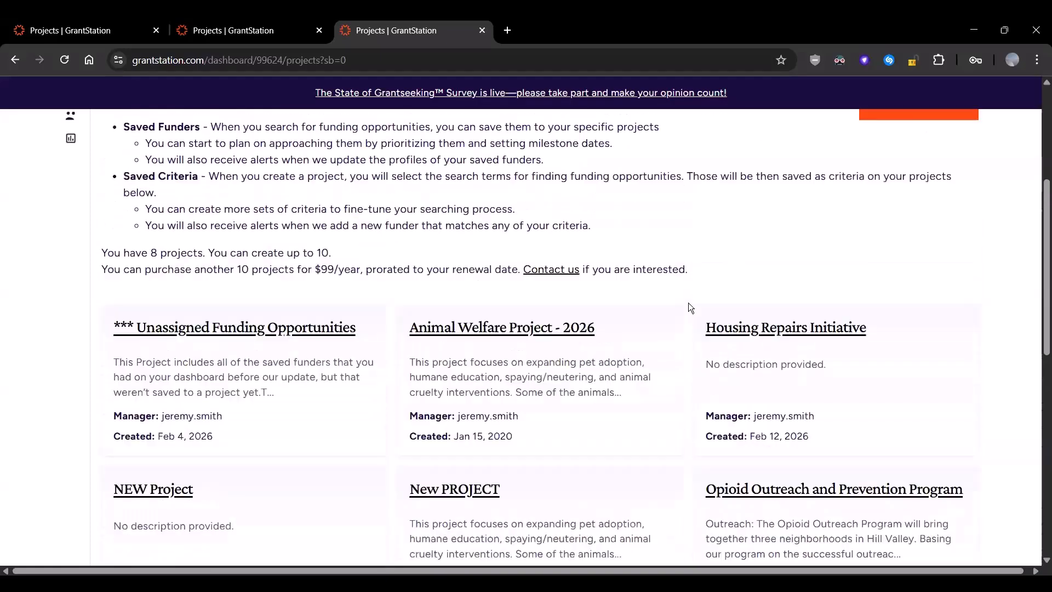
scroll(688, 307, down, 1)
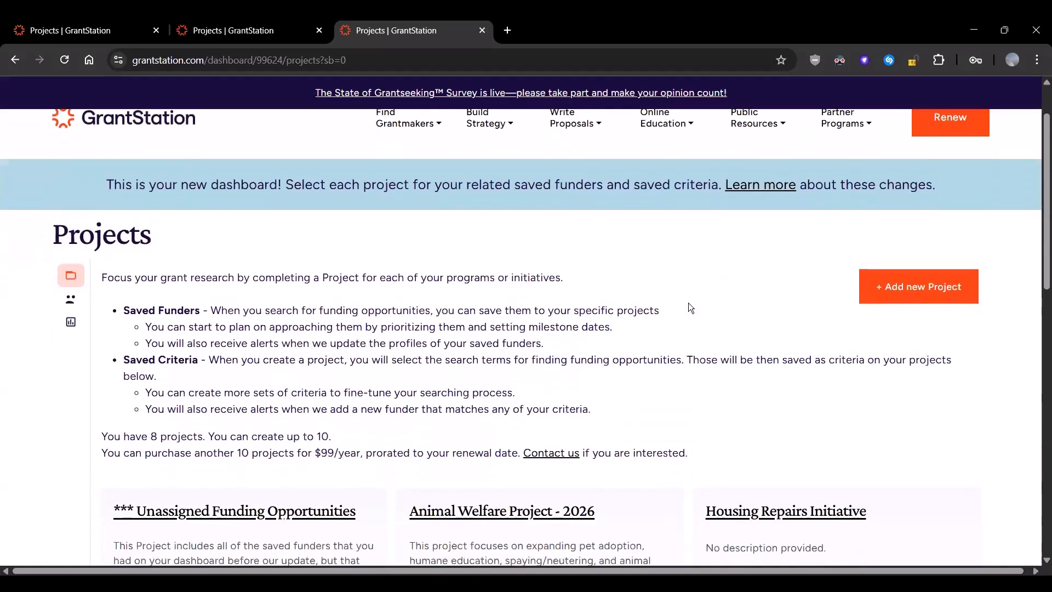
Open the Animal Welfare Project - 2026 and view its saved funders
scroll(376, 304, down, 3)
click(412, 320)
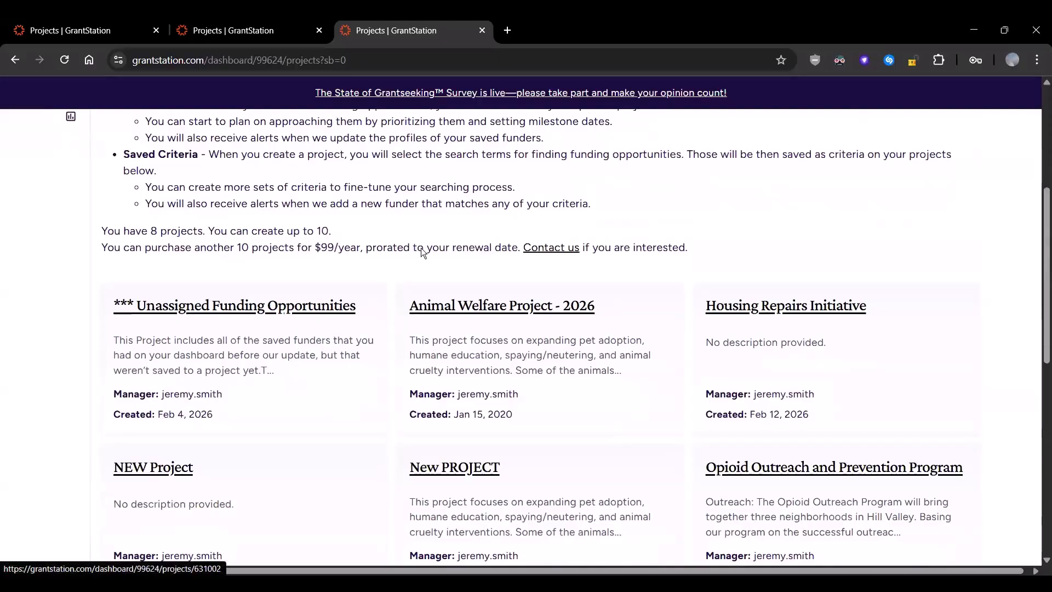
scroll(550, 252, down, 3)
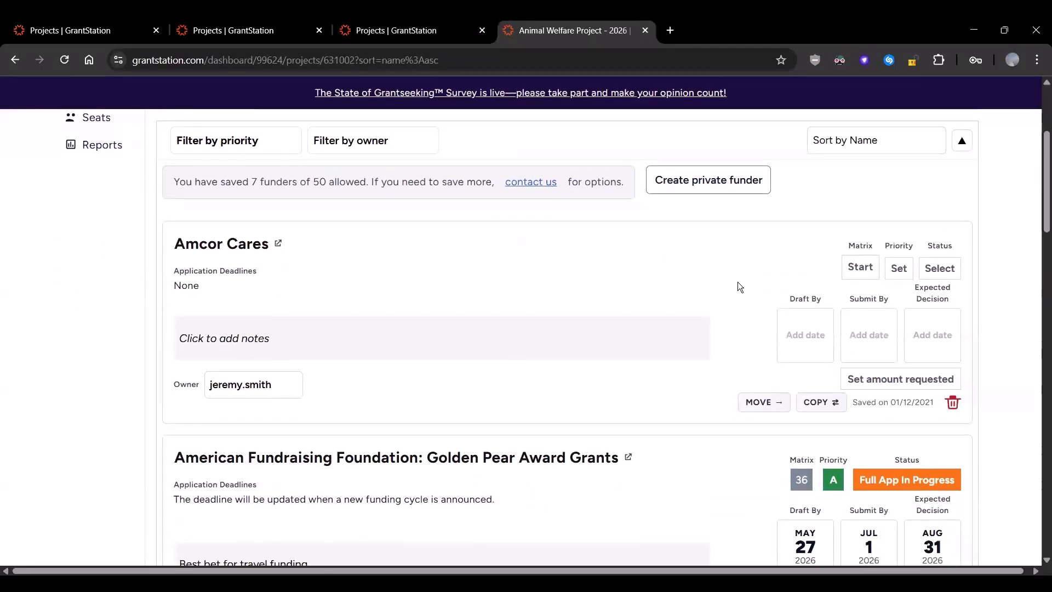
scroll(737, 281, down, 1)
scroll(737, 281, up, 1)
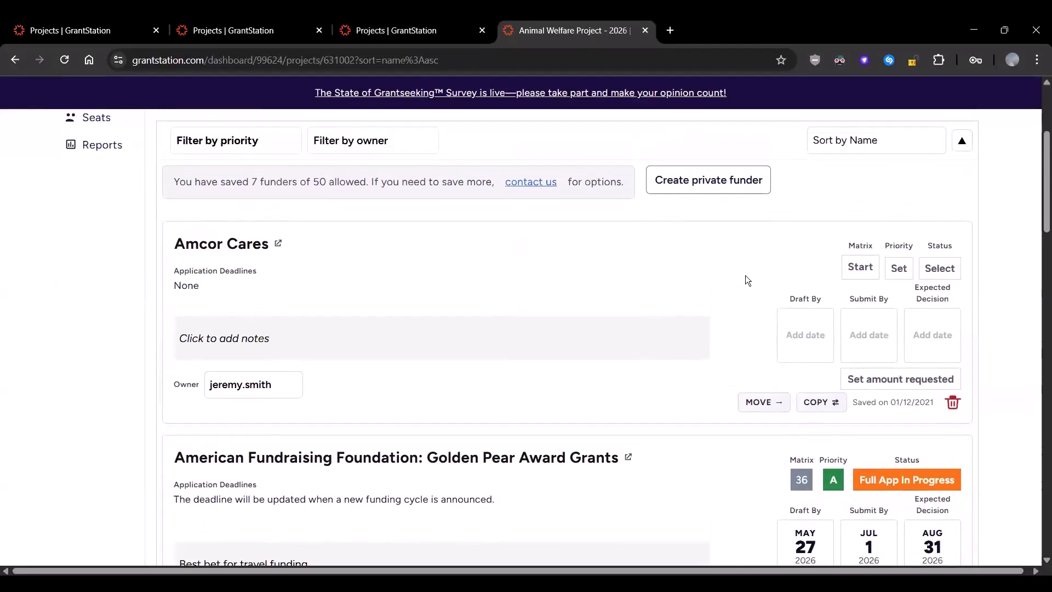
Set the Amcor Cares funder's Draft By date to March 26, 2026 and its Submit By date to April 29, 2026
click(807, 340)
click(828, 320)
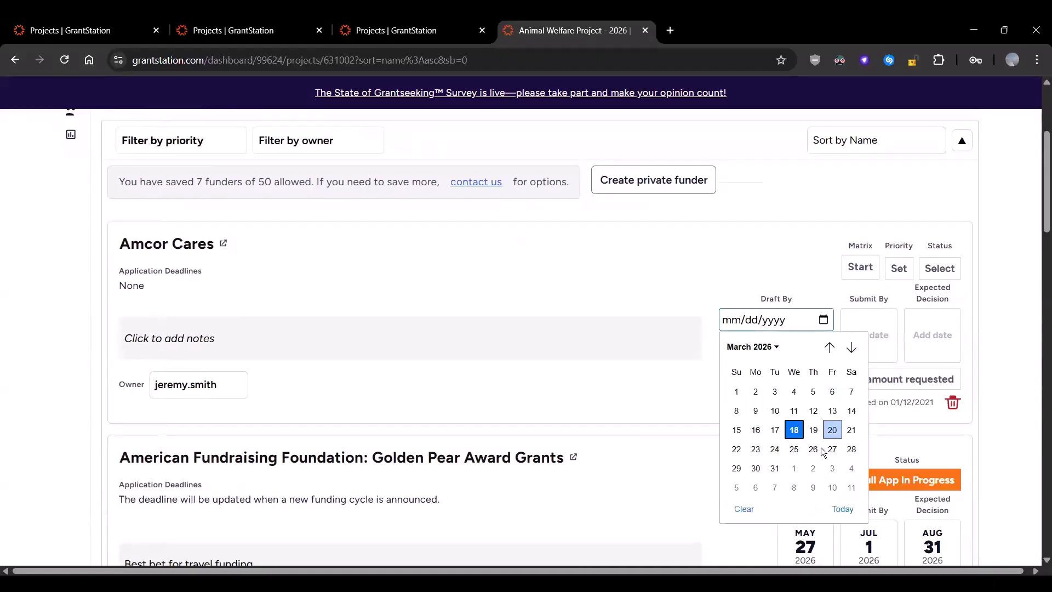
click(878, 343)
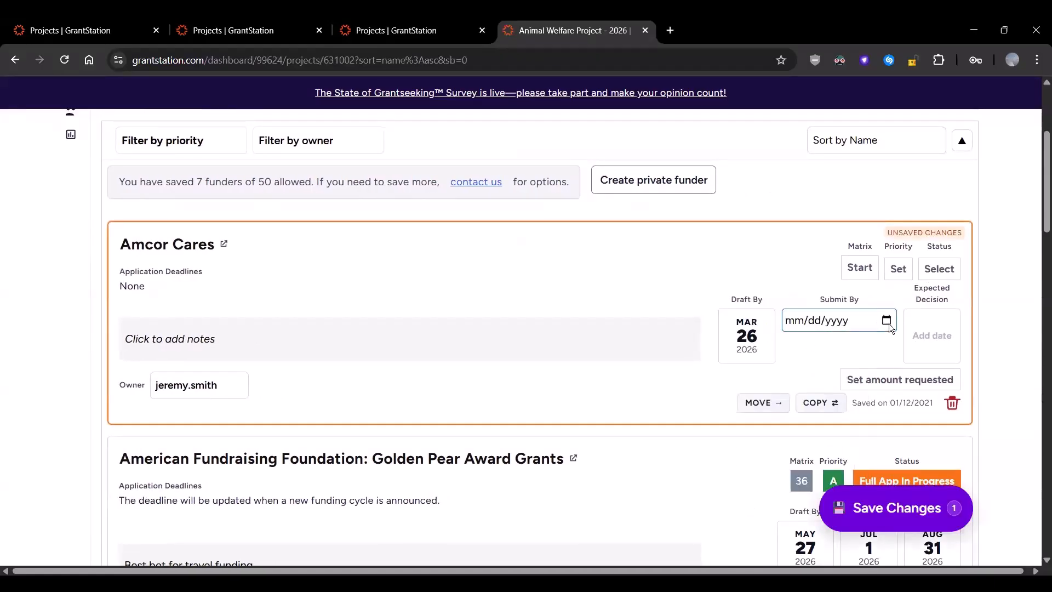
click(887, 321)
click(913, 348)
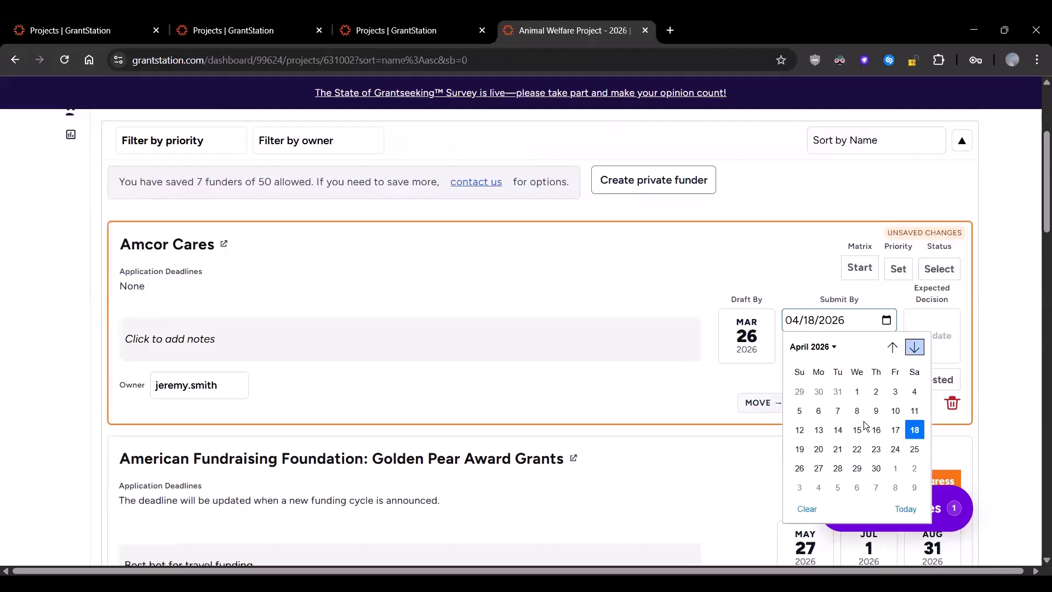
click(857, 468)
Set the Amcor Cares funder's Expected Decision date to April 22, 2026 and save the changes
click(949, 322)
click(950, 323)
click(938, 330)
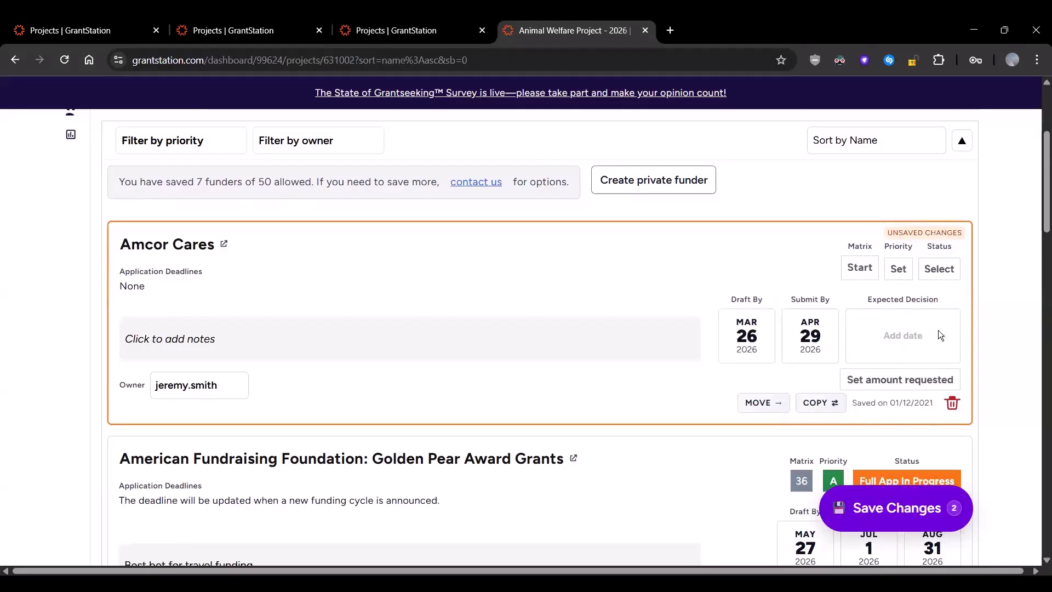
click(948, 321)
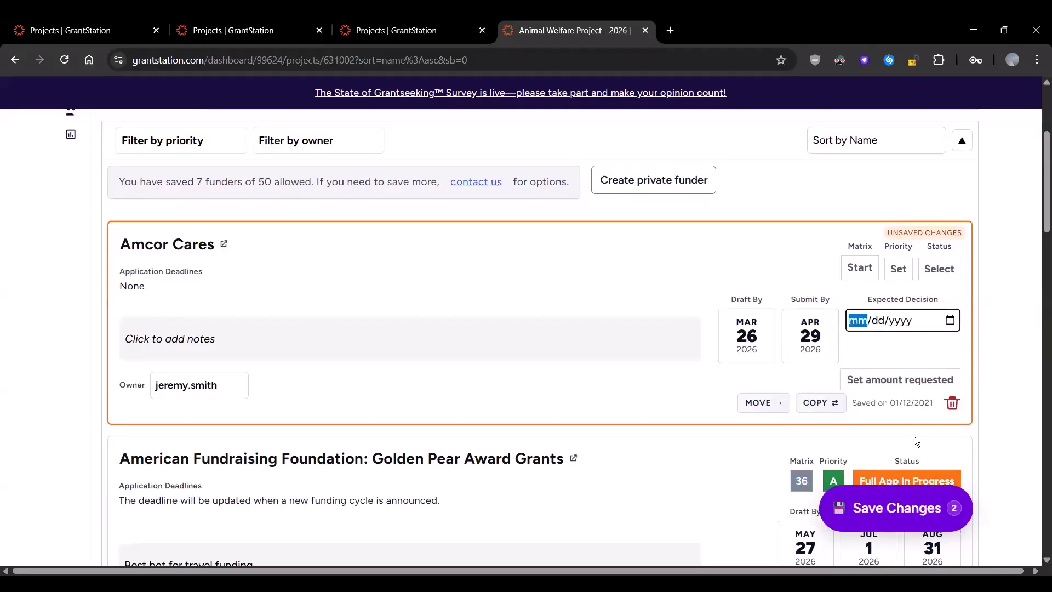
scroll(920, 490, down, 2)
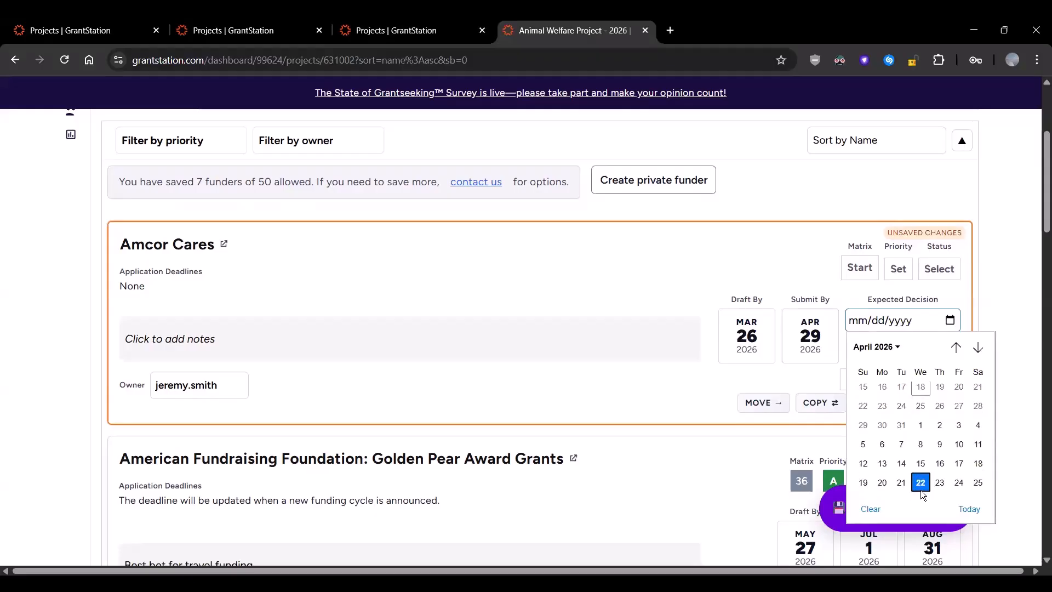
click(920, 488)
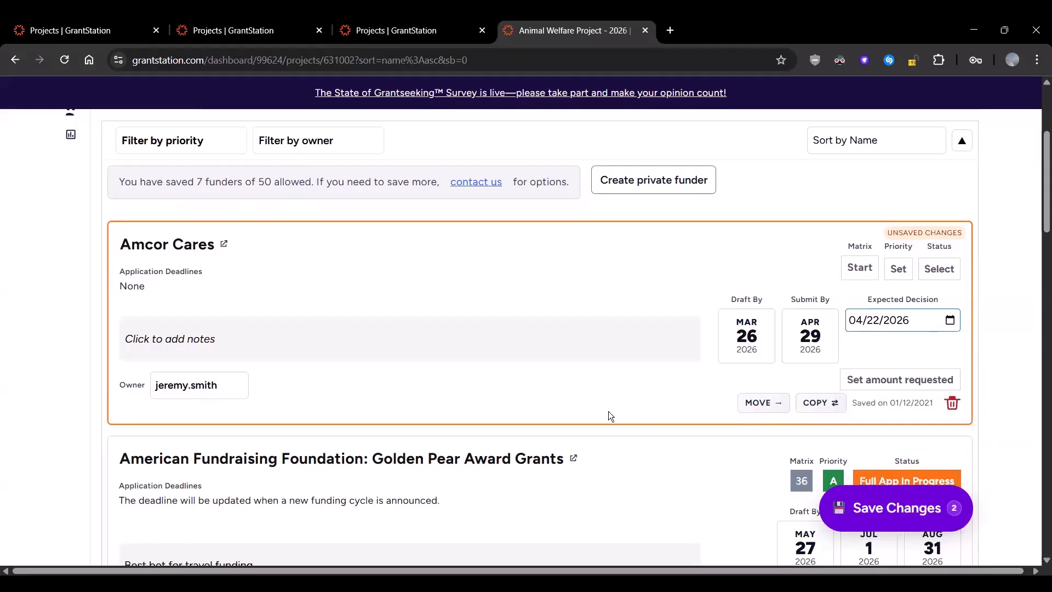
click(896, 508)
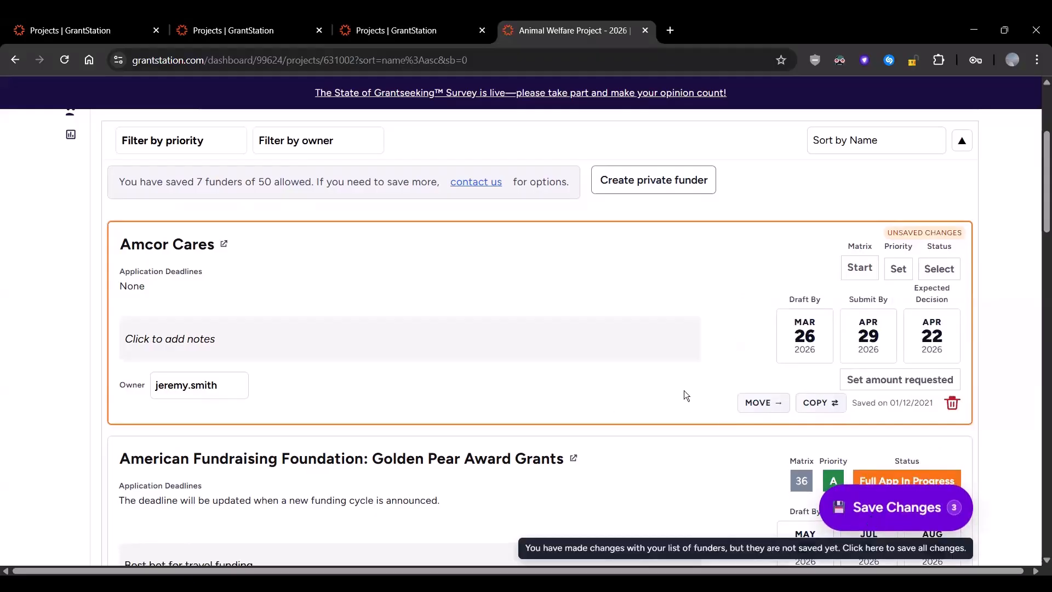
Review the project's other saved funders and the export options at the end of the list
scroll(679, 328, down, 20)
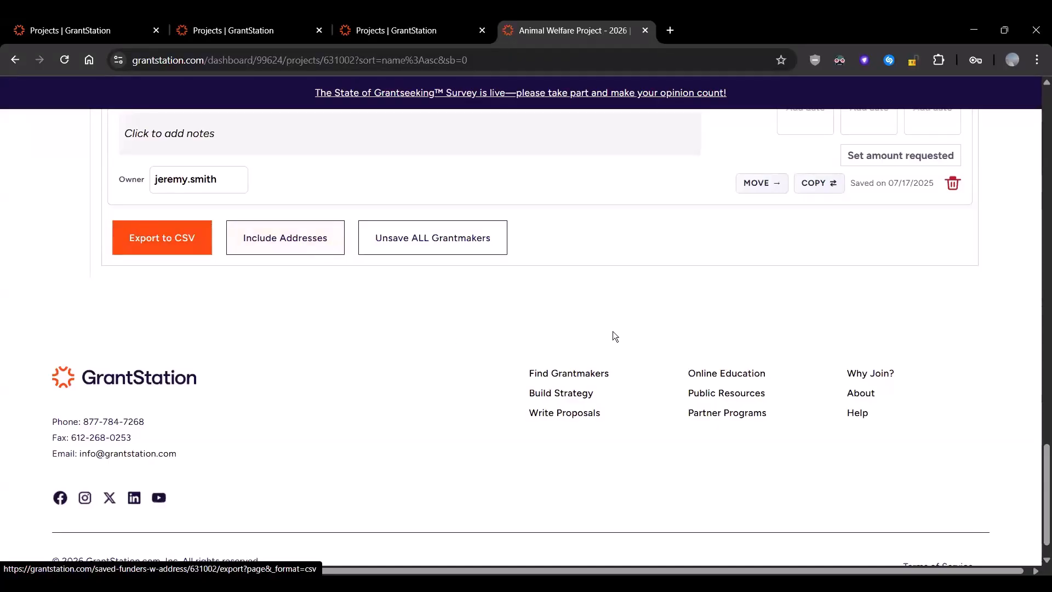
scroll(681, 311, up, 6)
scroll(658, 310, up, 15)
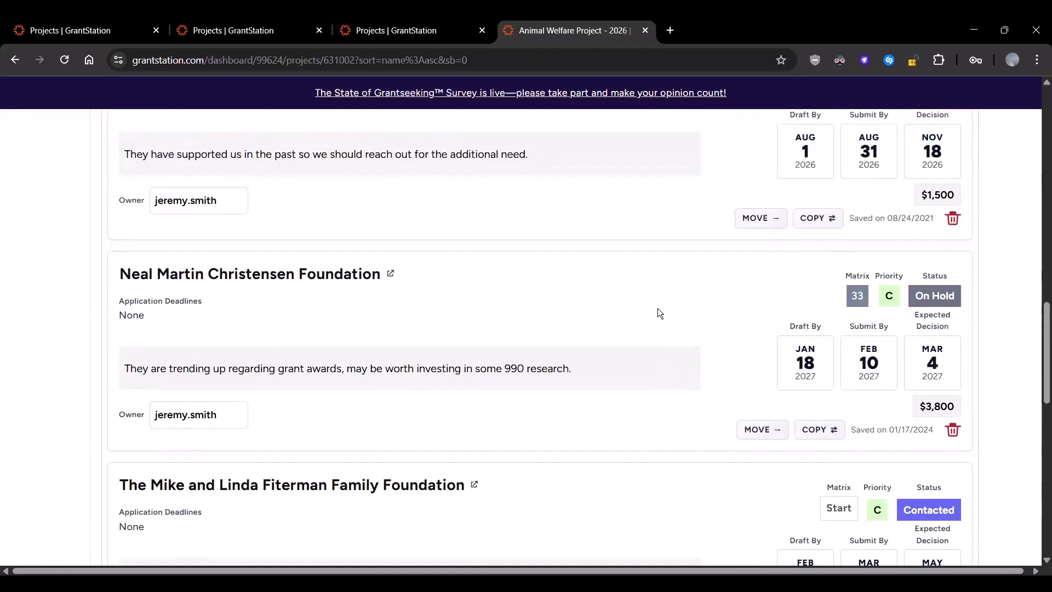
scroll(658, 309, up, 8)
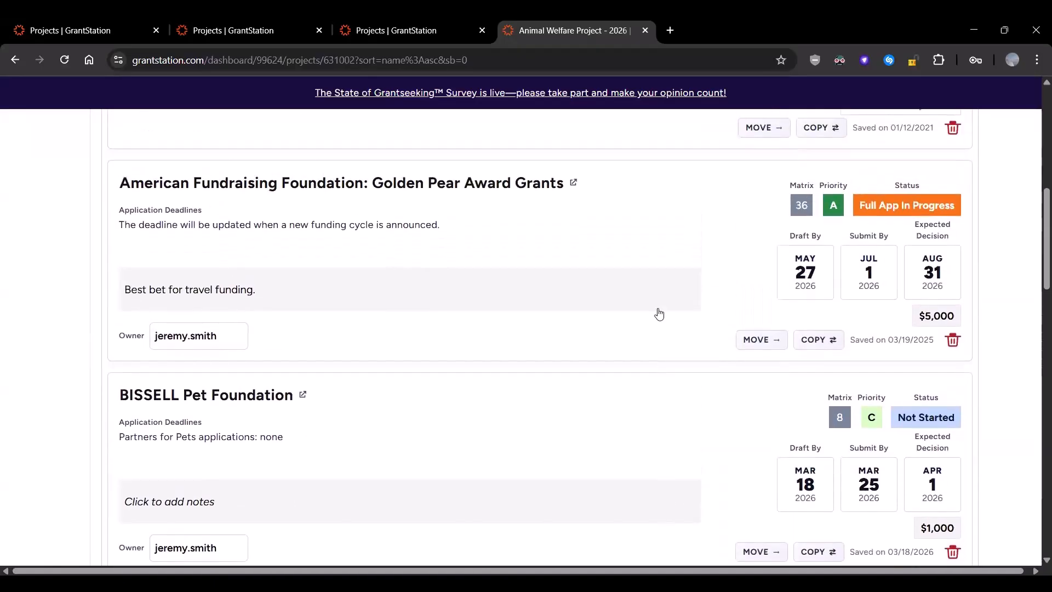
scroll(657, 308, down, 1)
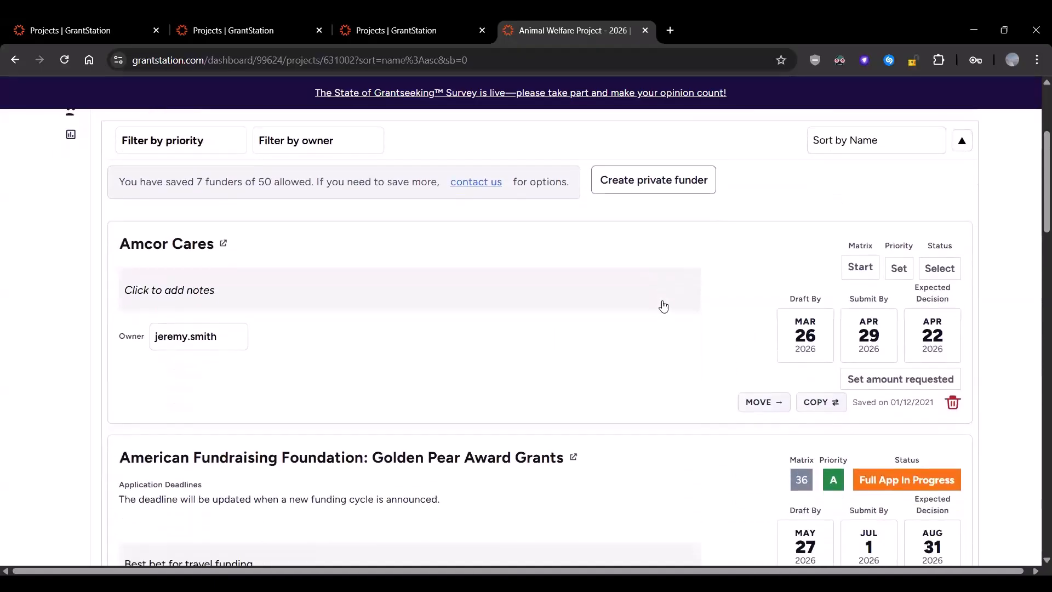
Set the Amcor Cares funder's priority to A and its status to LOI Submitted, and save the changes
click(896, 269)
click(831, 324)
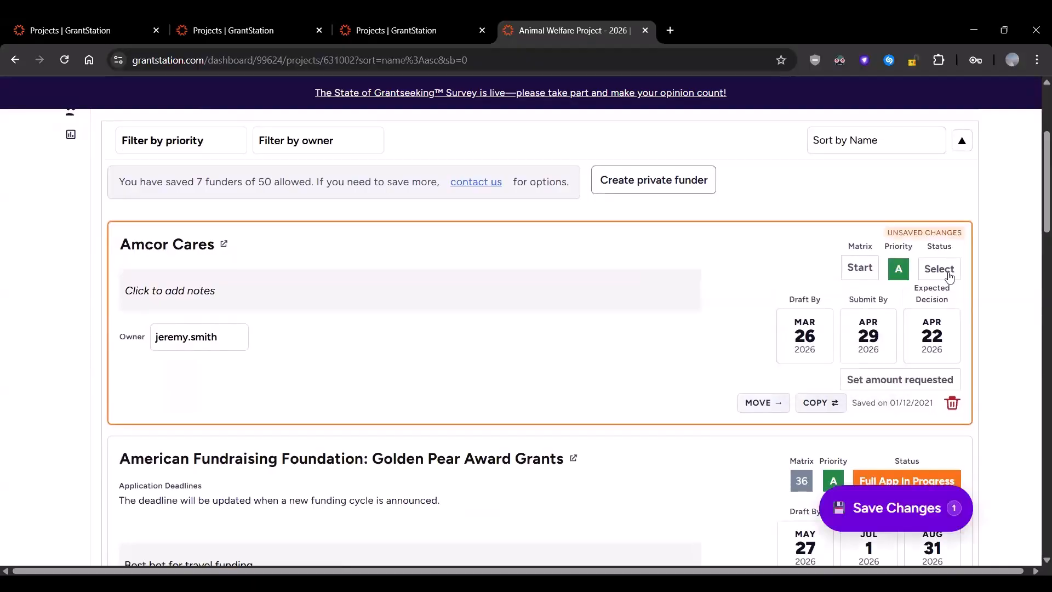
click(940, 268)
click(894, 437)
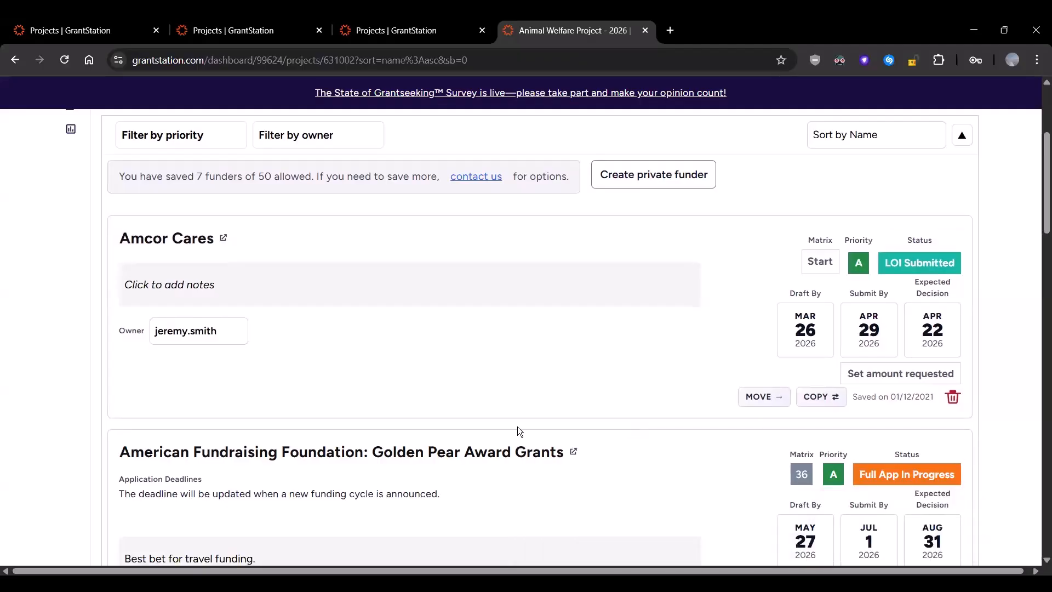
Check the project's saved-funder allowance and view the form for creating a private funder without creating one
scroll(449, 412, up, 3)
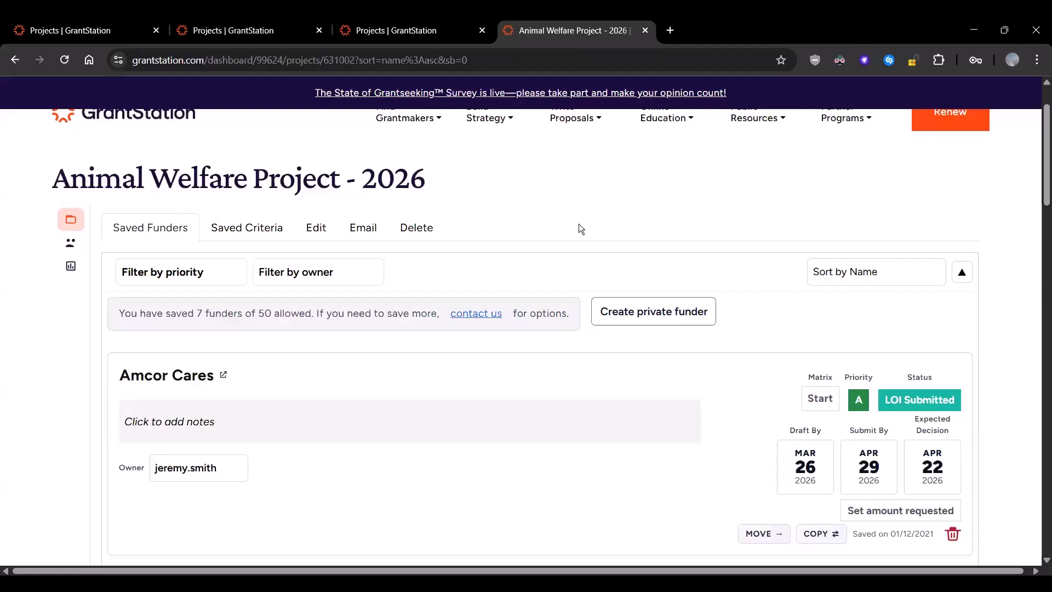
scroll(583, 224, down, 1)
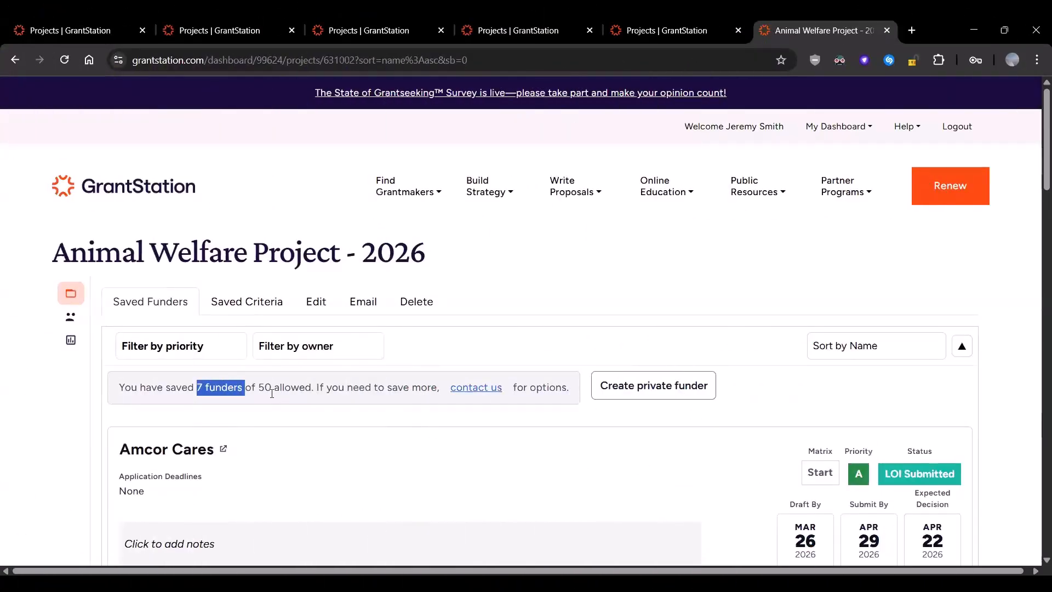
click(245, 392)
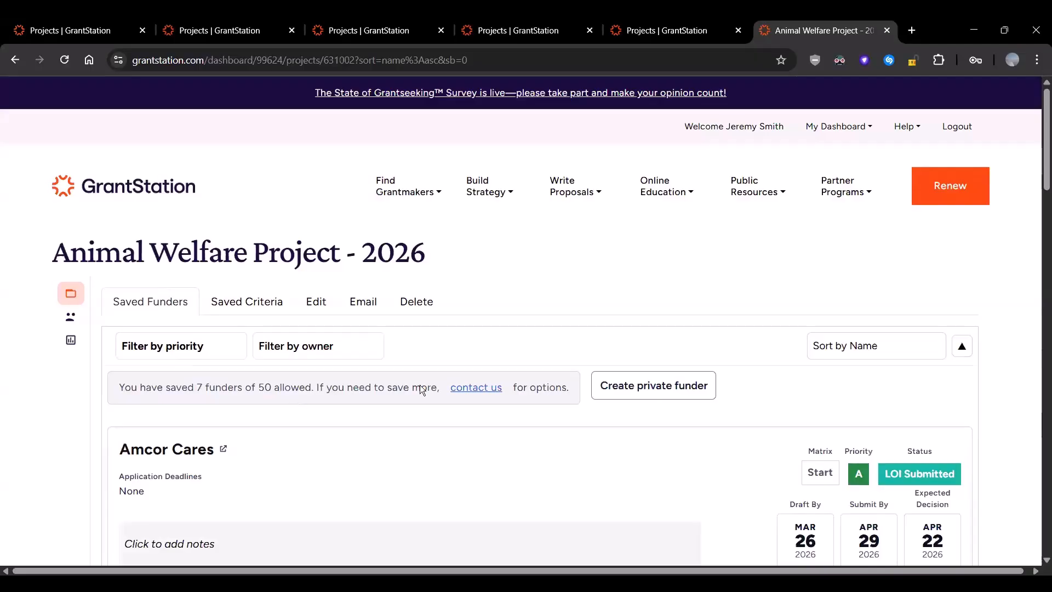
click(656, 395)
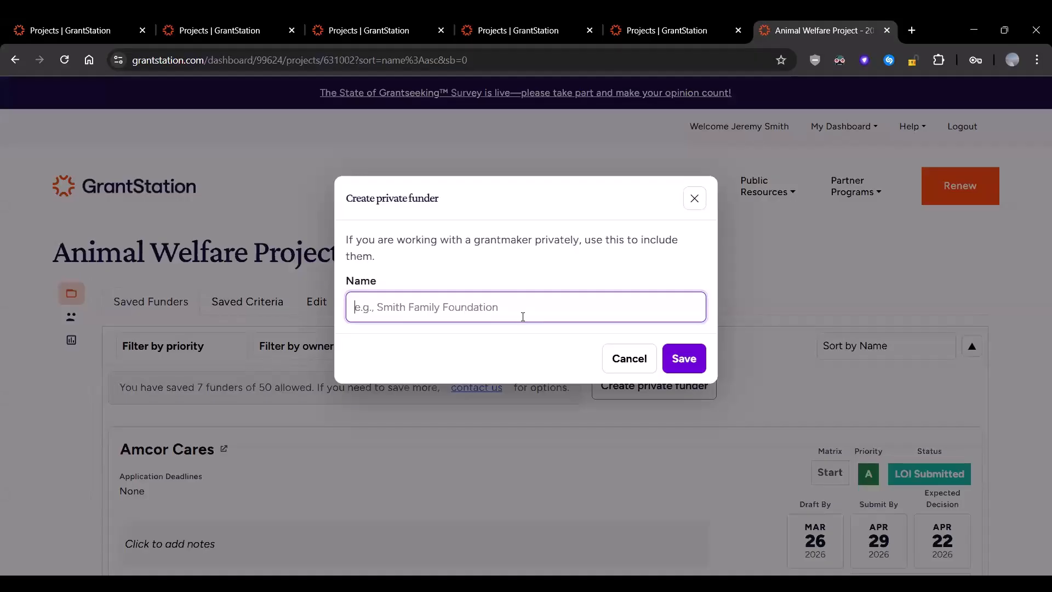
click(629, 358)
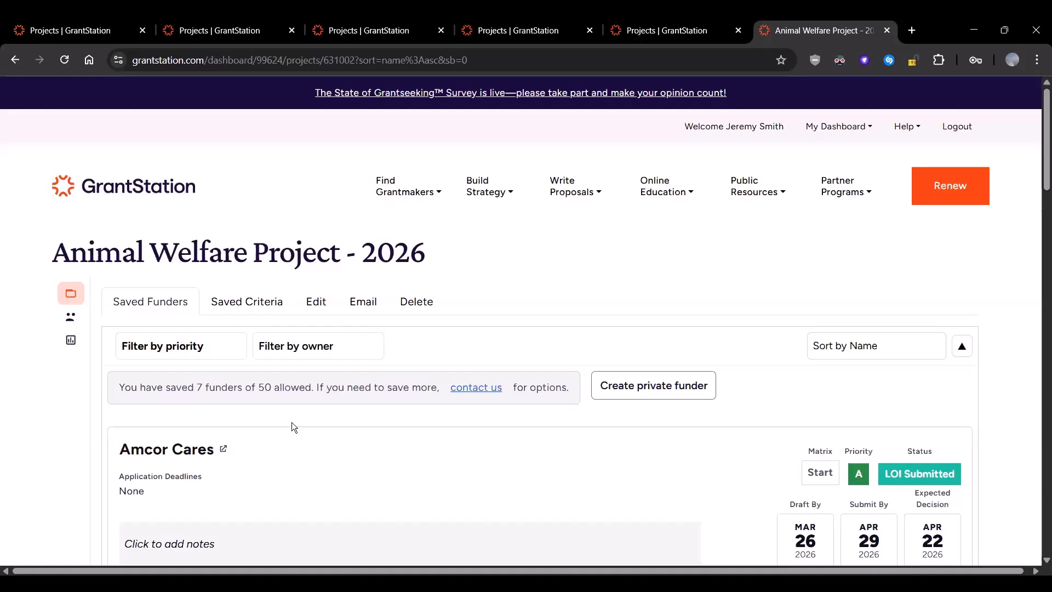
Open the US Charitable grantmaker search and select National and Pennsylvania as the geographic scope
click(412, 189)
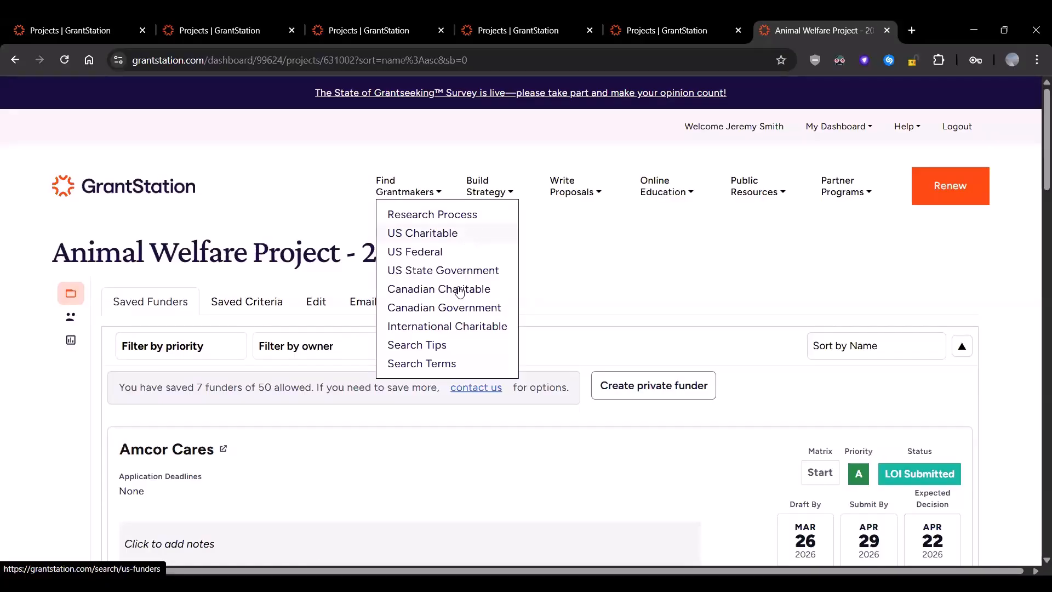
click(438, 232)
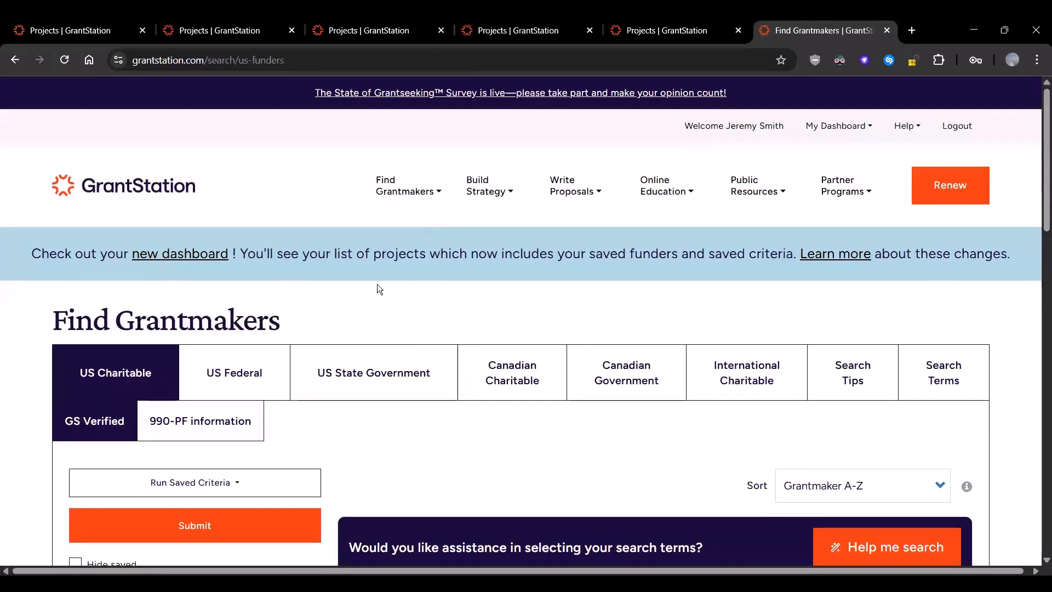
scroll(378, 283, down, 5)
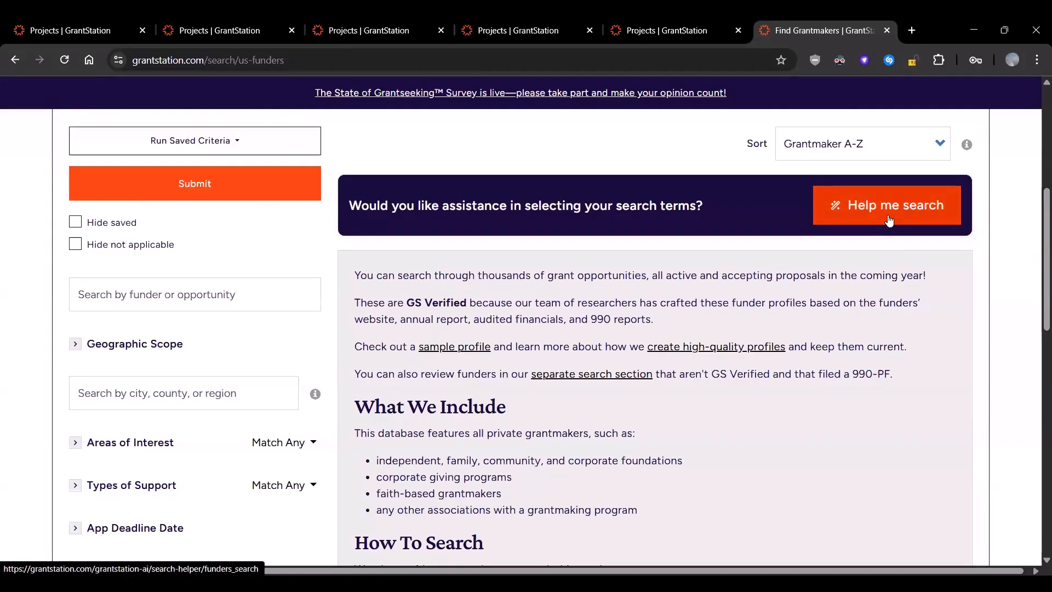
click(74, 348)
click(77, 398)
scroll(229, 385, down, 4)
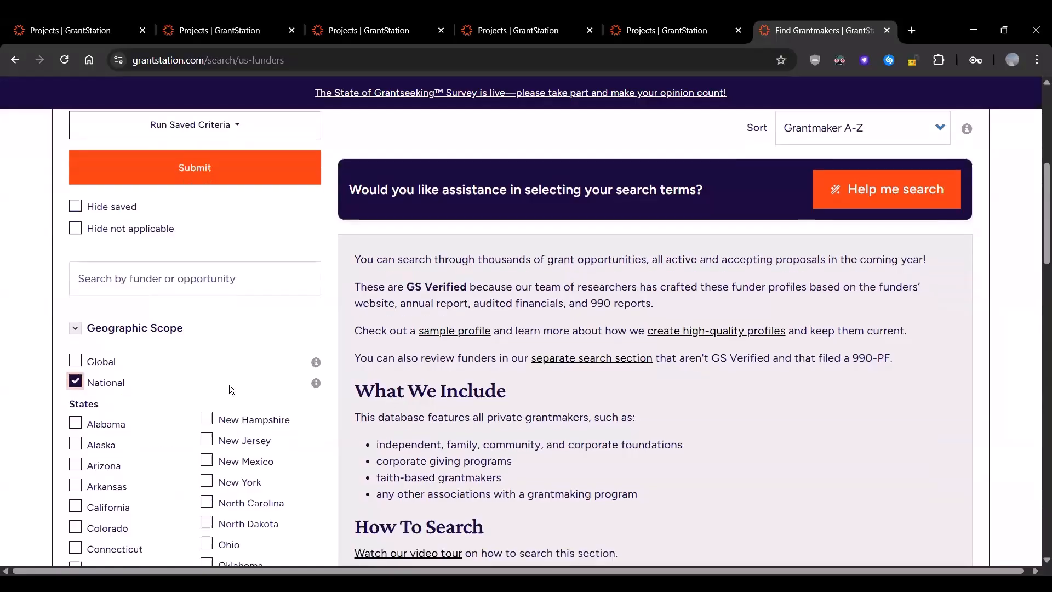
click(207, 346)
Add the area of interest Environment & Animals: General and run the grantmaker search
scroll(329, 338, down, 10)
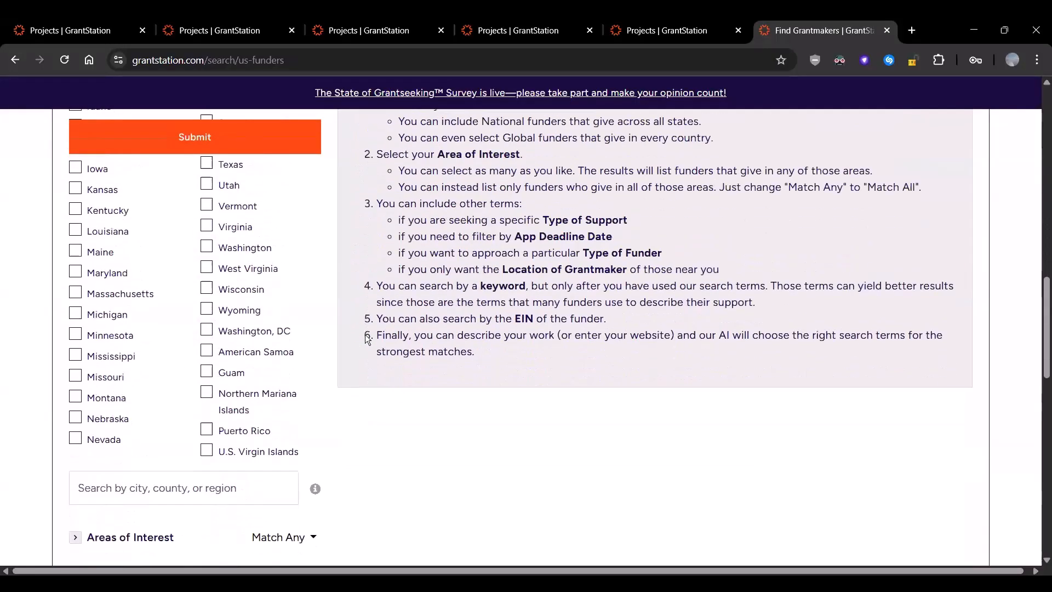
click(74, 280)
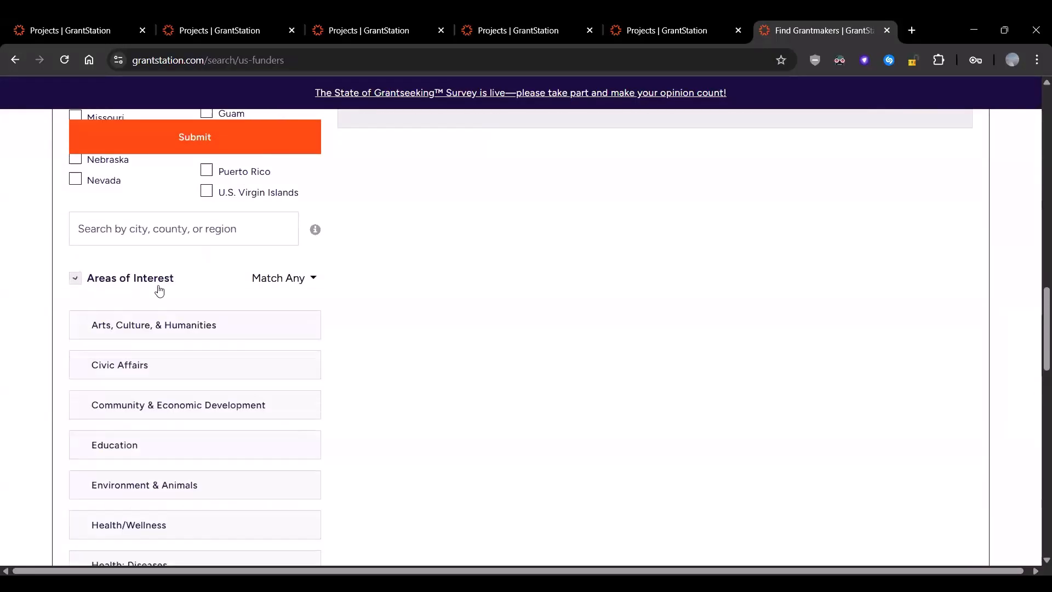
scroll(161, 290, down, 1)
scroll(162, 290, down, 1)
click(164, 348)
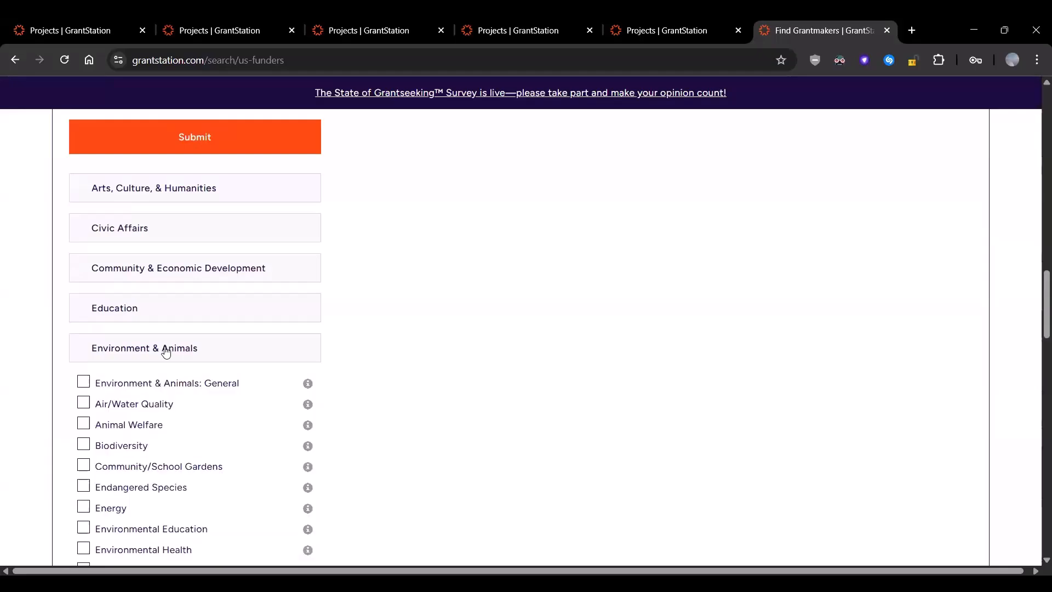
click(83, 382)
click(237, 152)
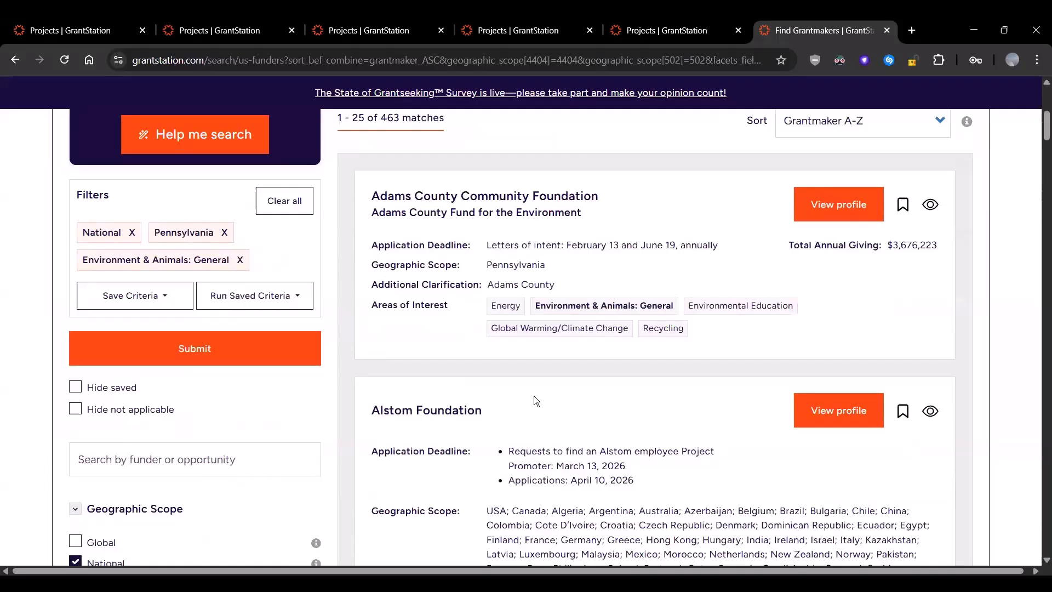
View the options for saving the search criteria as new or as a replacement without choosing one
scroll(164, 313, down, 1)
click(162, 301)
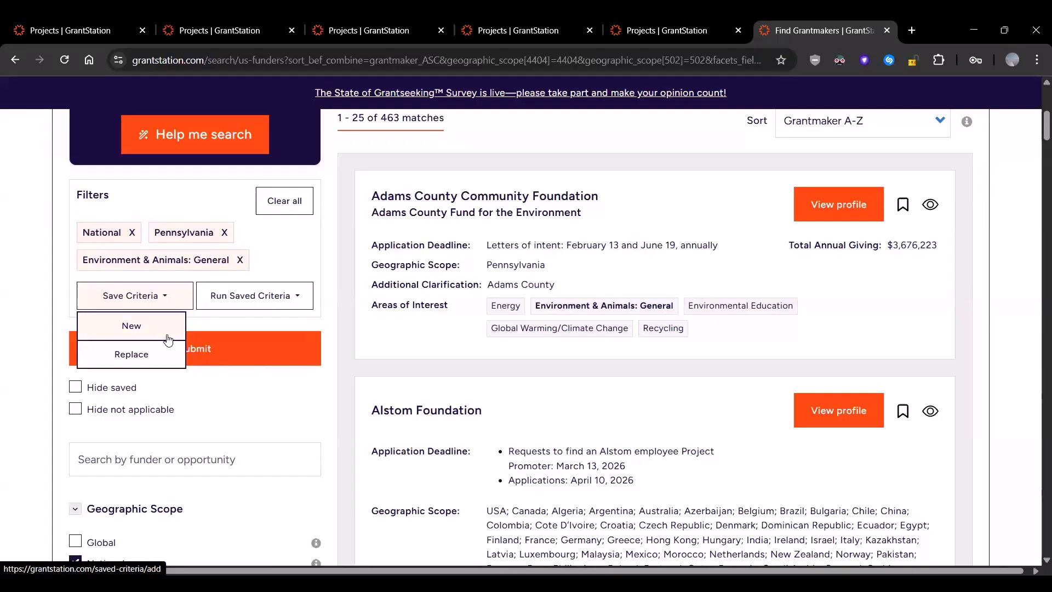
scroll(428, 332, up, 1)
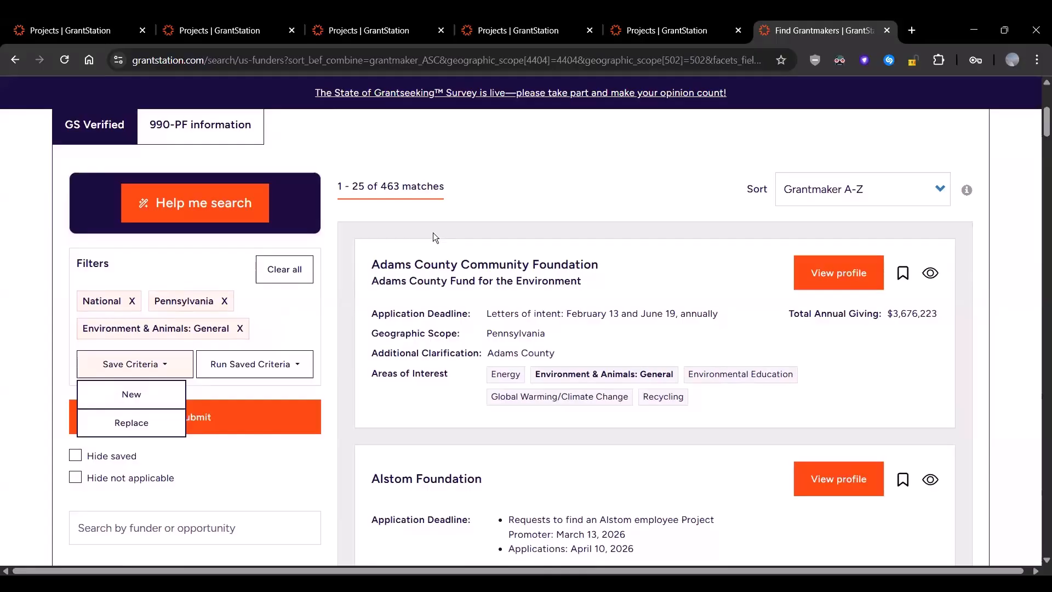
click(342, 313)
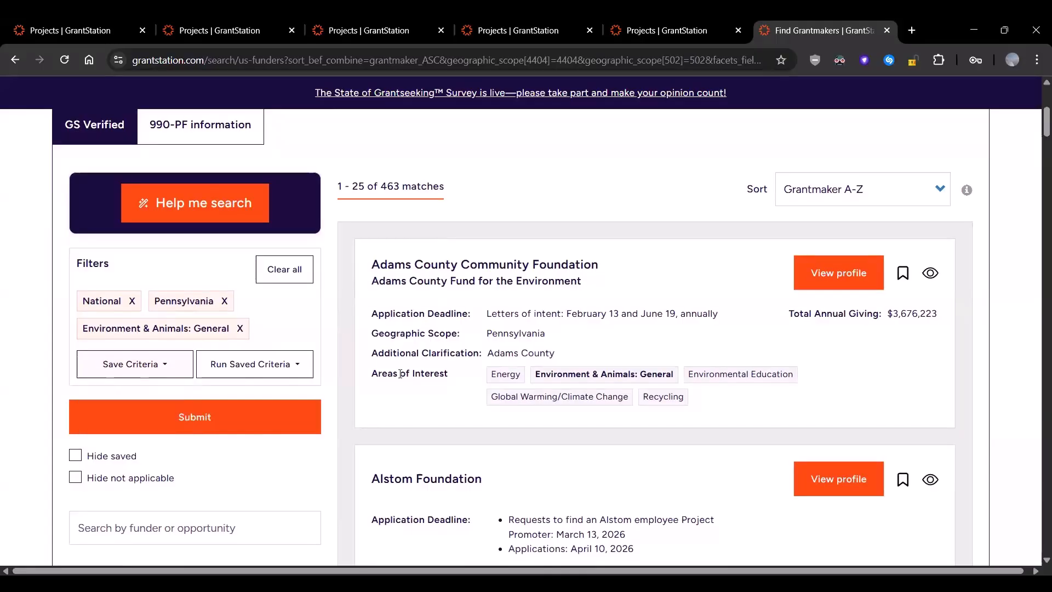